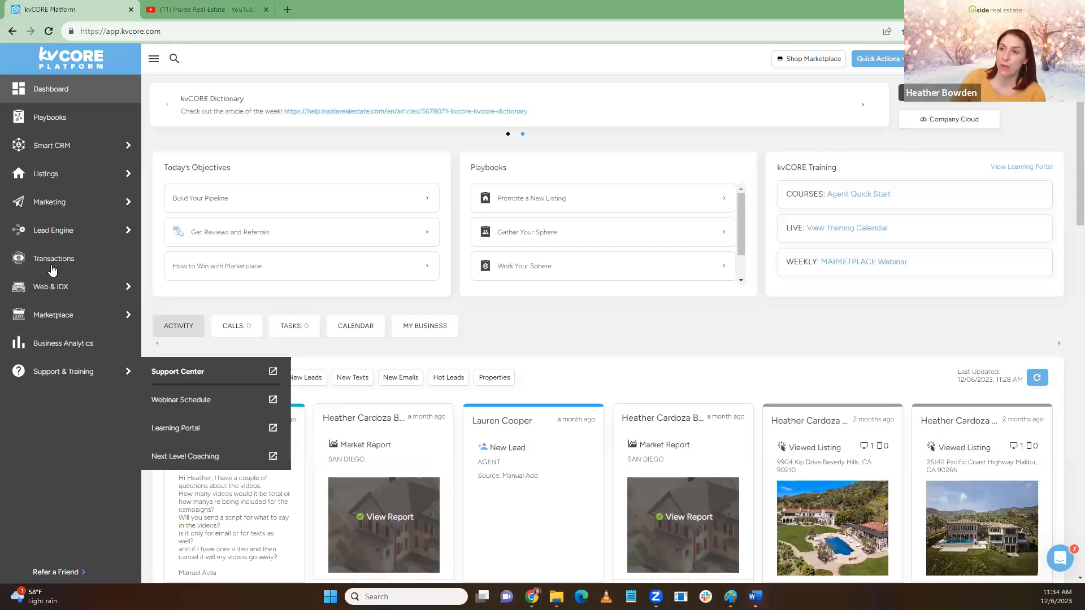
Open the overview of all Lead Engine tools, launch the landing page builder and highlight the domain in its web address
mouse_move(44, 228)
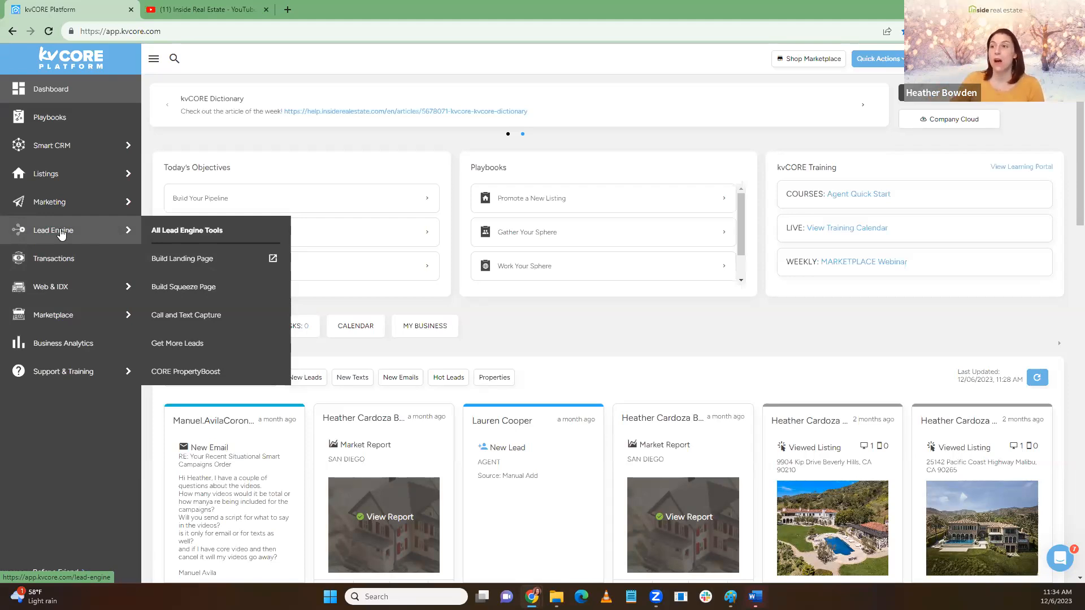
left_click(178, 235)
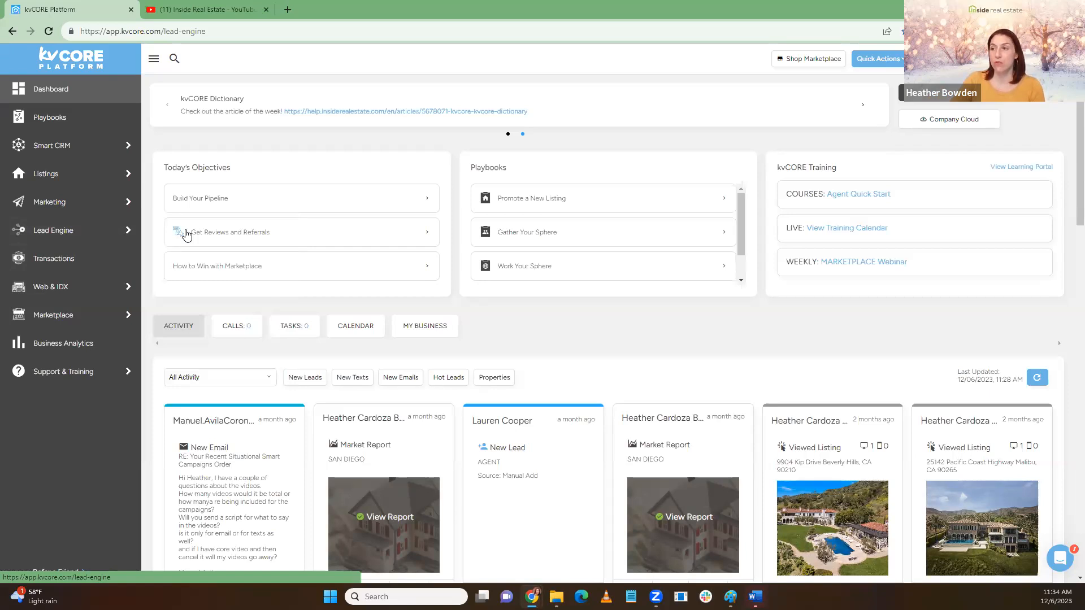
scroll(278, 283, "down", 2)
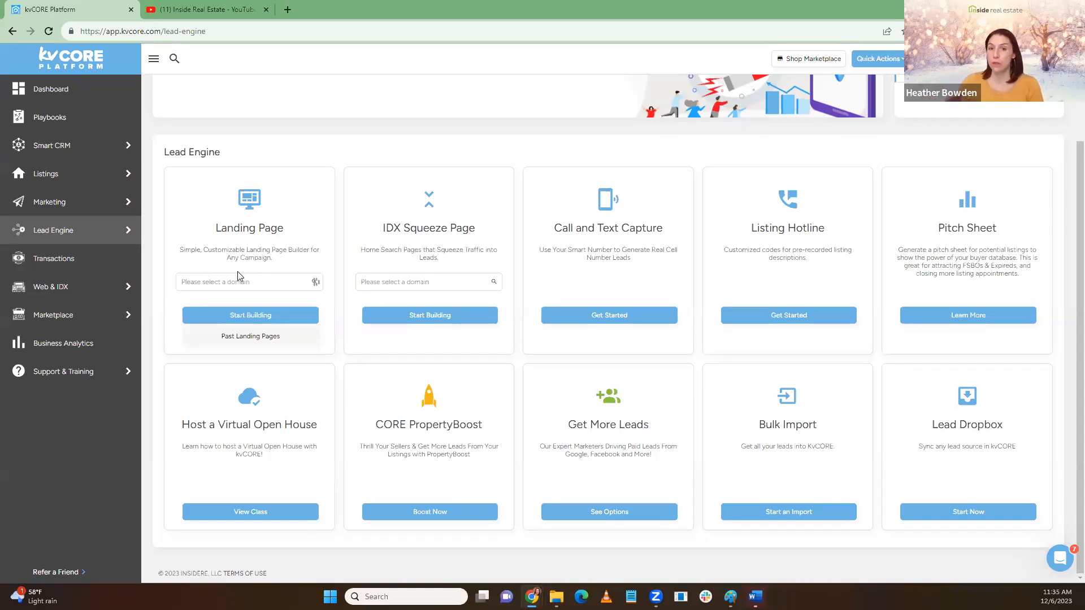
mouse_move(111, 238)
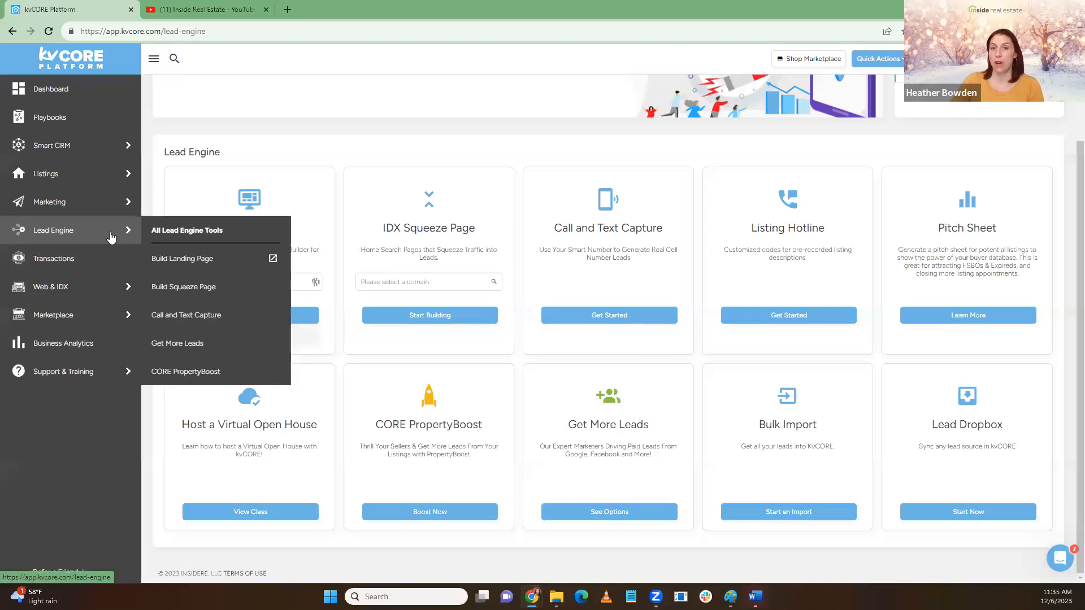
left_click(208, 261)
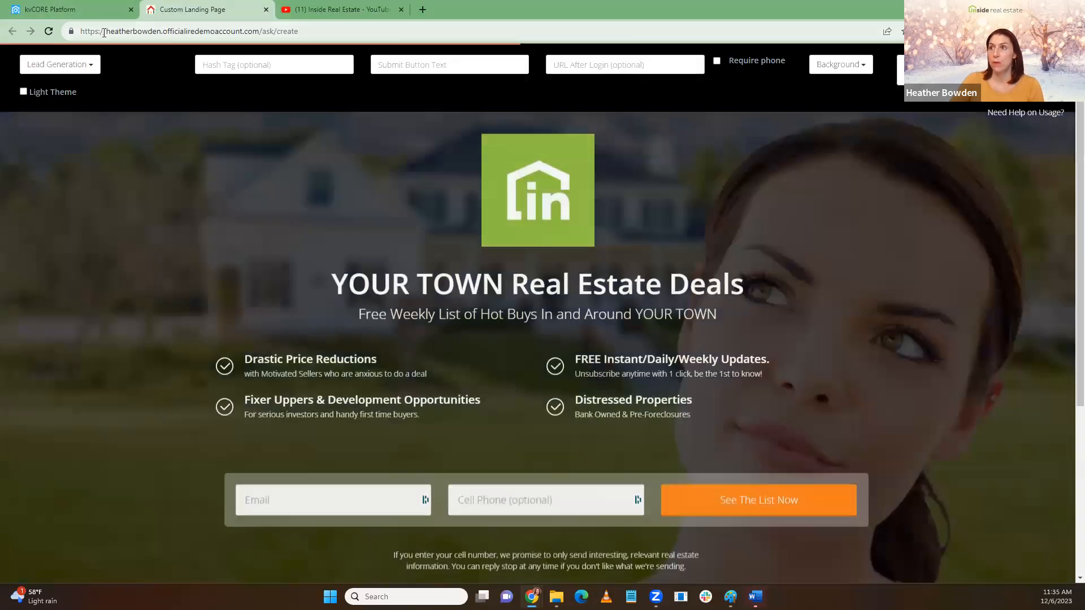
left_click_drag(106, 31, 260, 31)
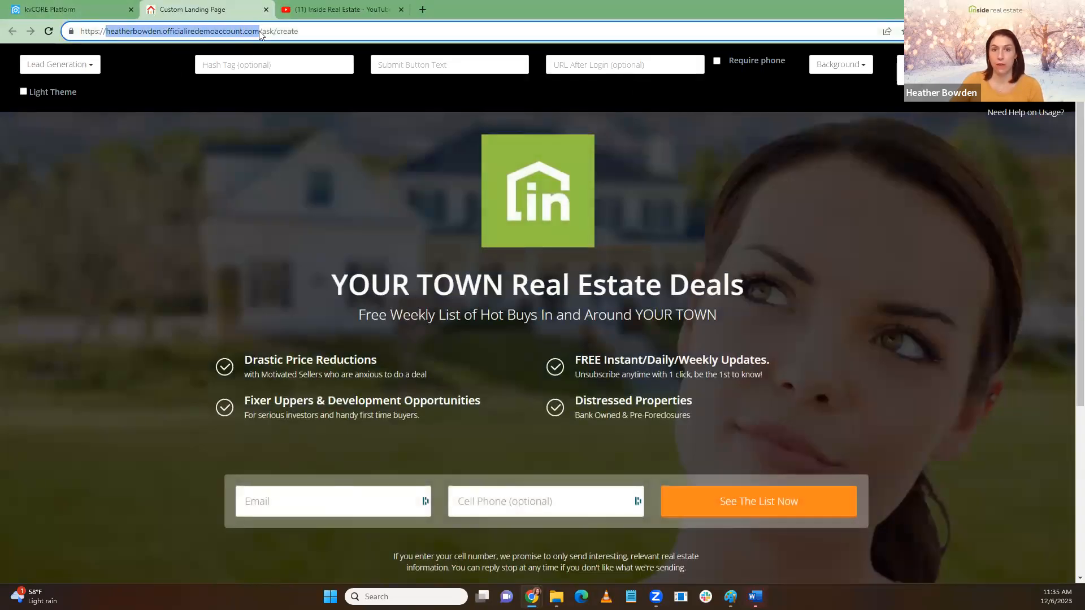
Select the agent's website domain for the Landing Page tool in Lead Engine and return to the Custom Landing Page builder
left_click(44, 6)
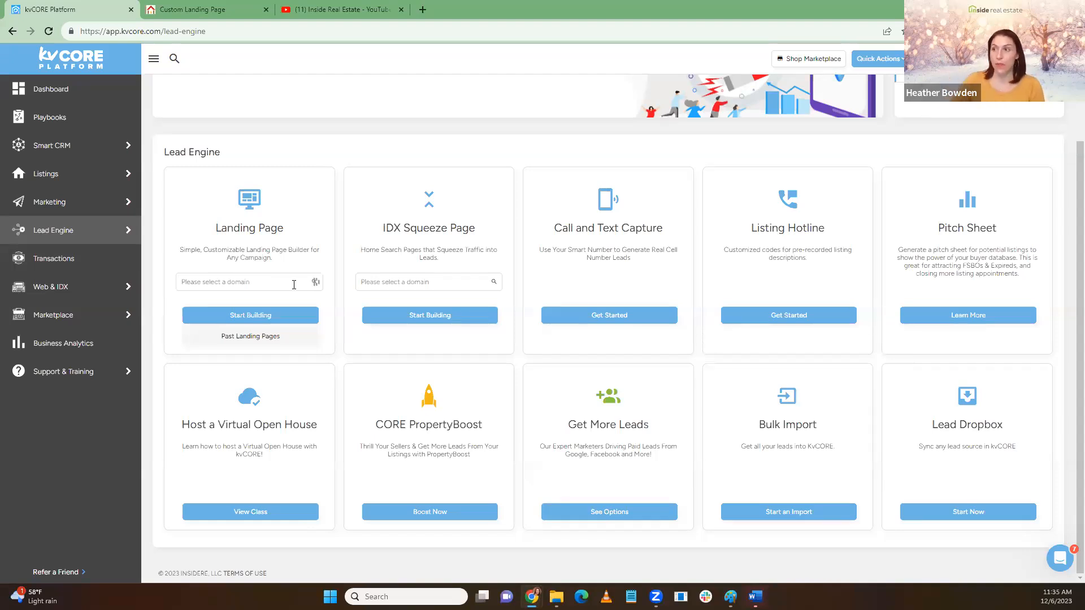
left_click(294, 284)
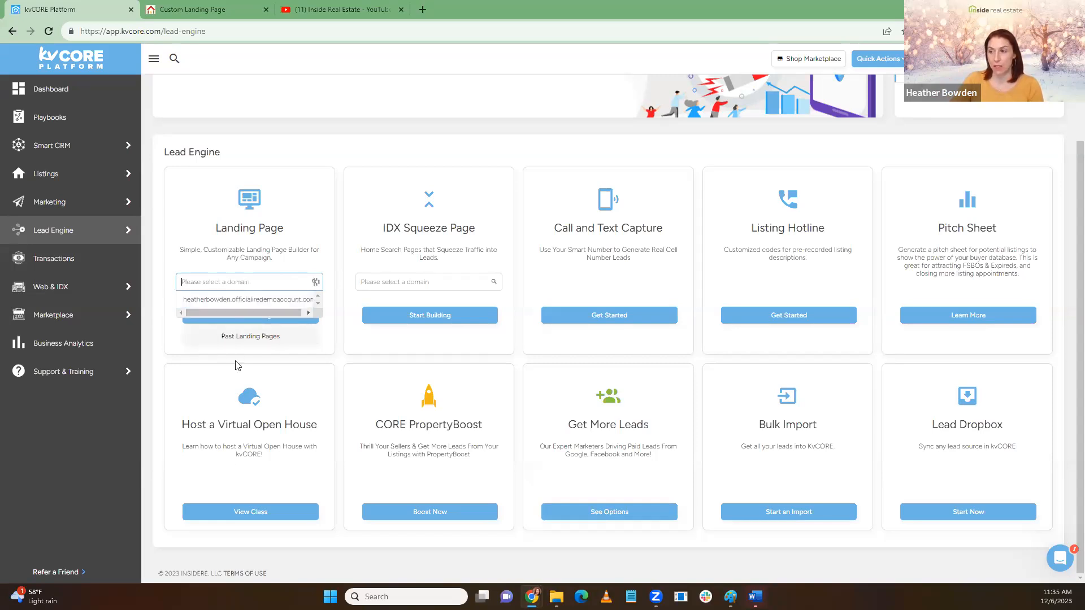
left_click(233, 306)
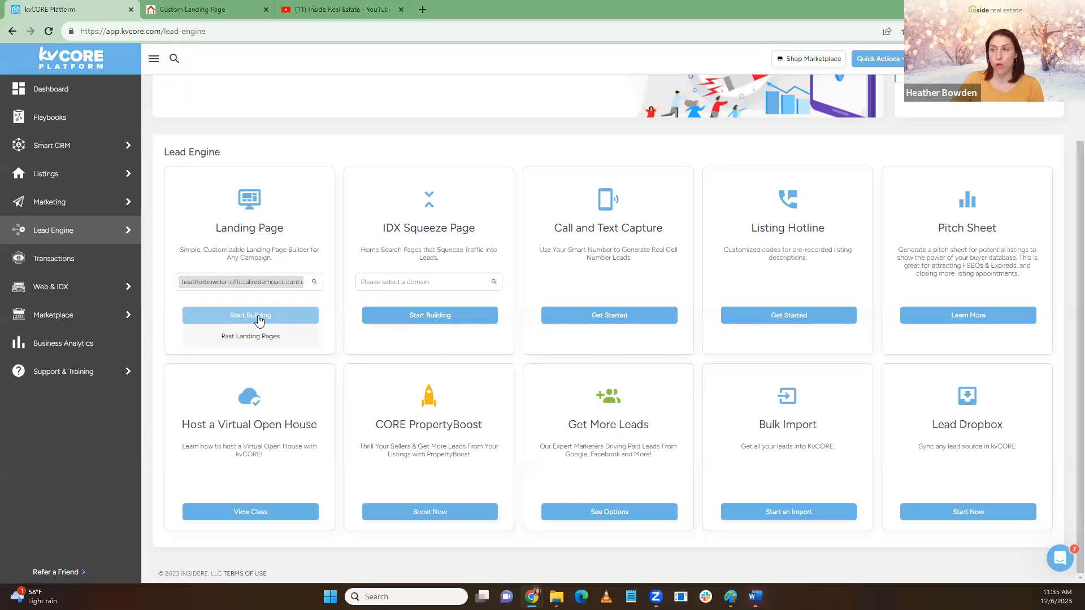
left_click(204, 11)
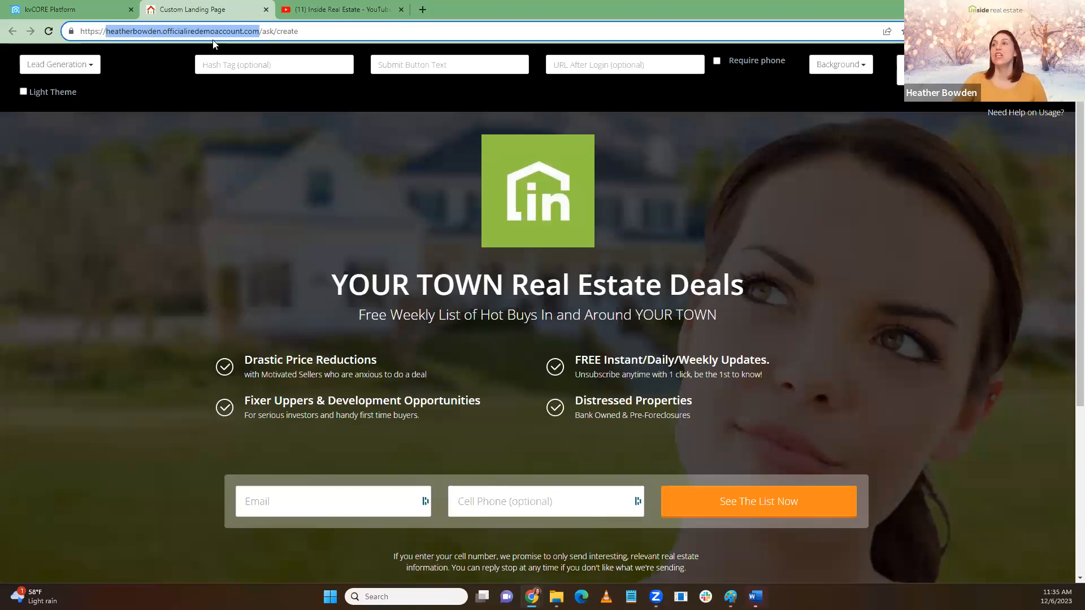
left_click(97, 206)
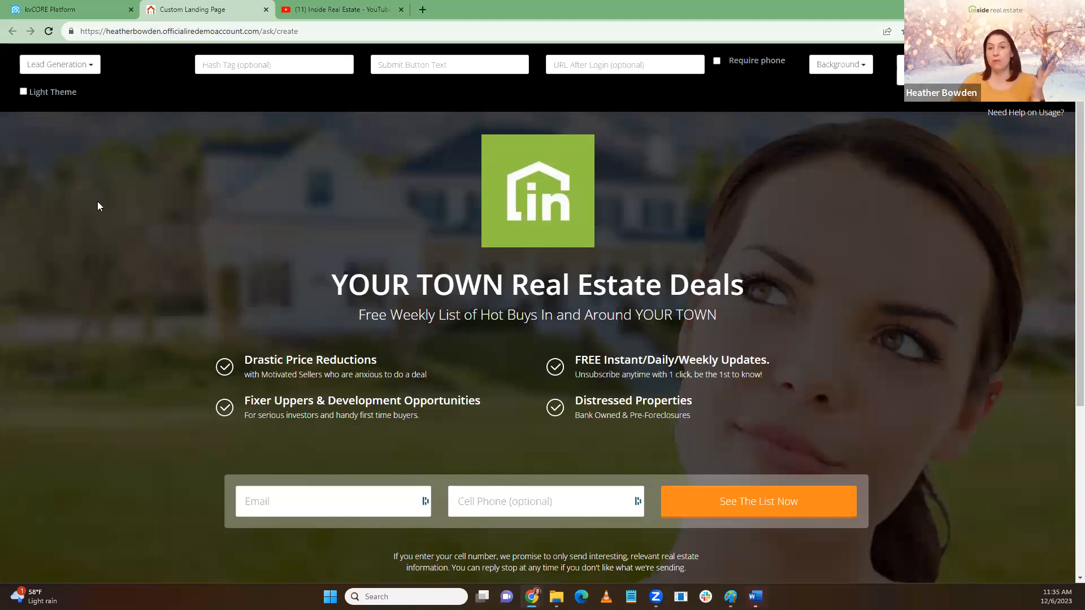
Compare the landing page's light and dark looks and leave the Light Theme enabled
left_click(23, 91)
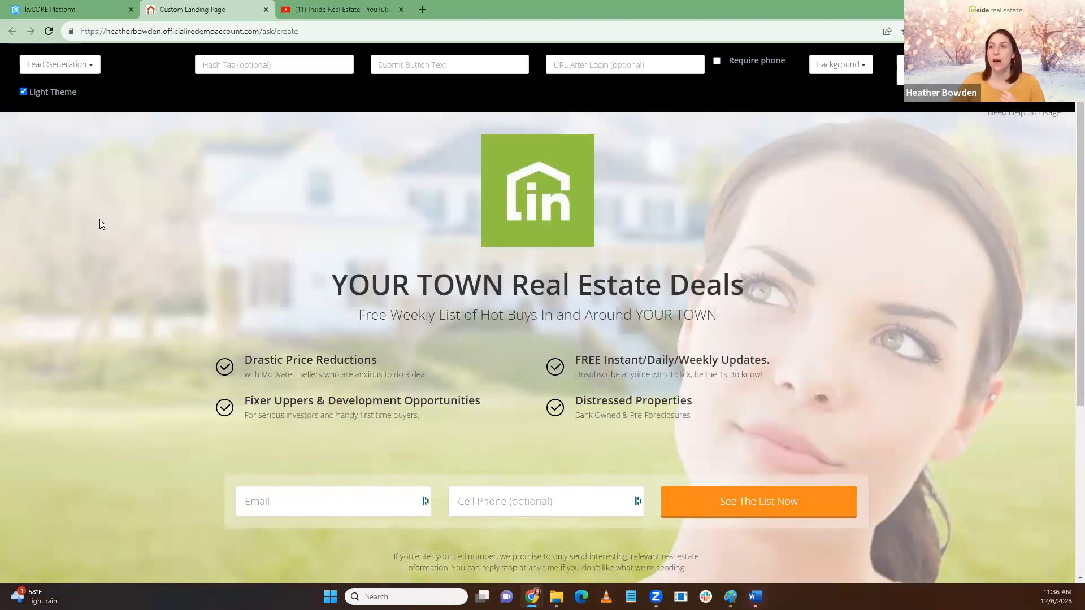
left_click(24, 92)
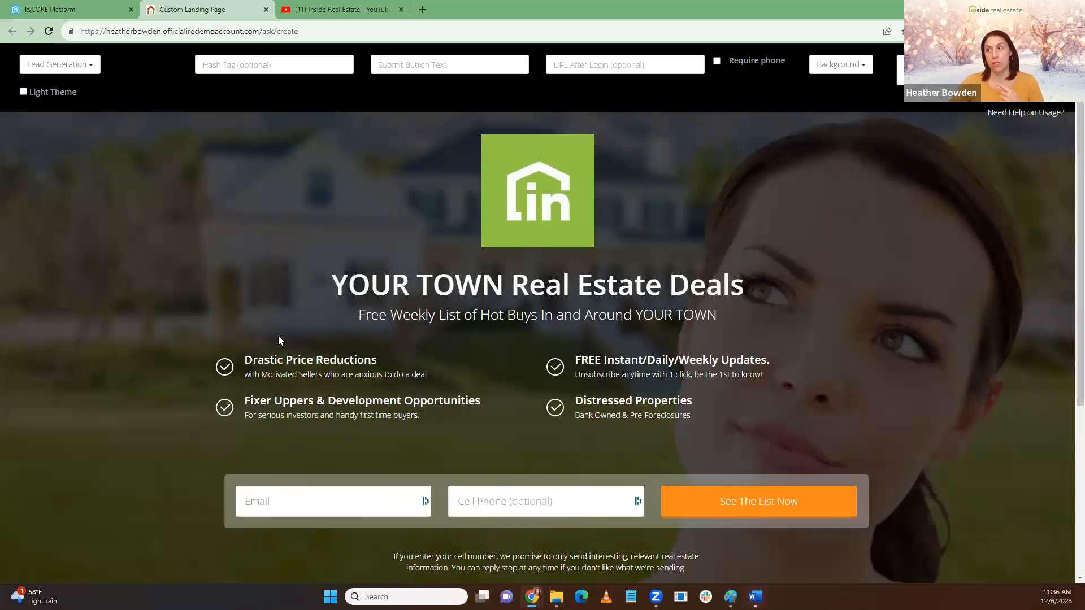
left_click(23, 90)
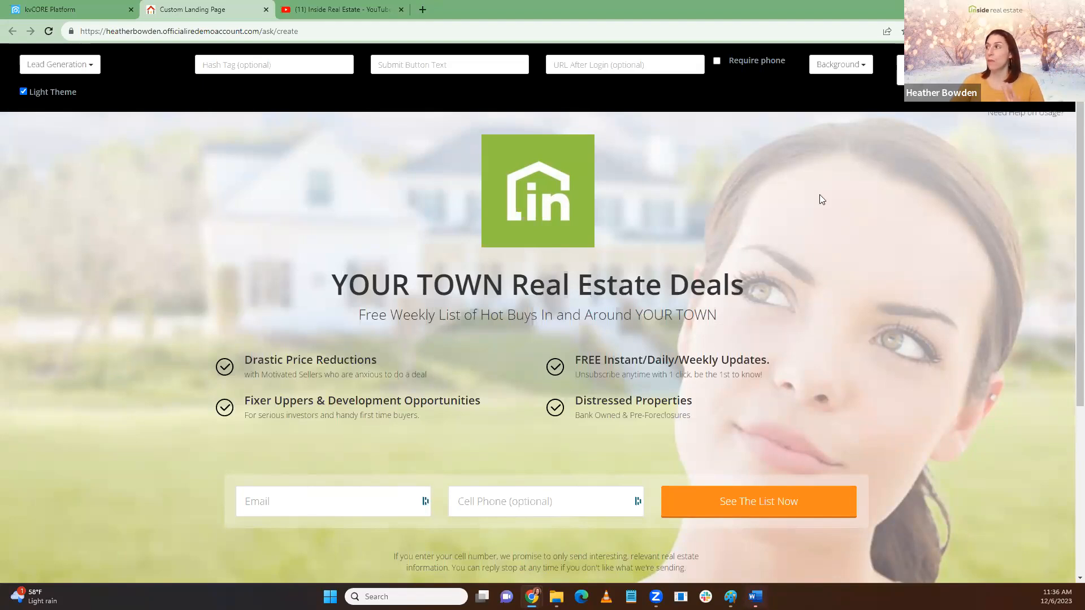
Review the landing page's background options and choose Custom Background to bring up the image URL entry
left_click(842, 67)
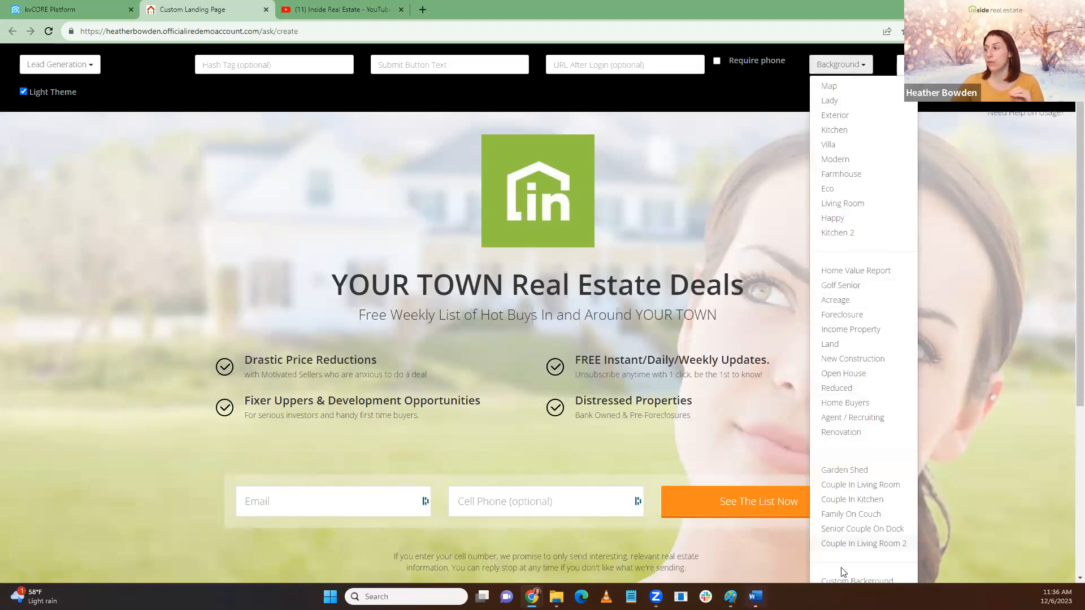
left_click(839, 65)
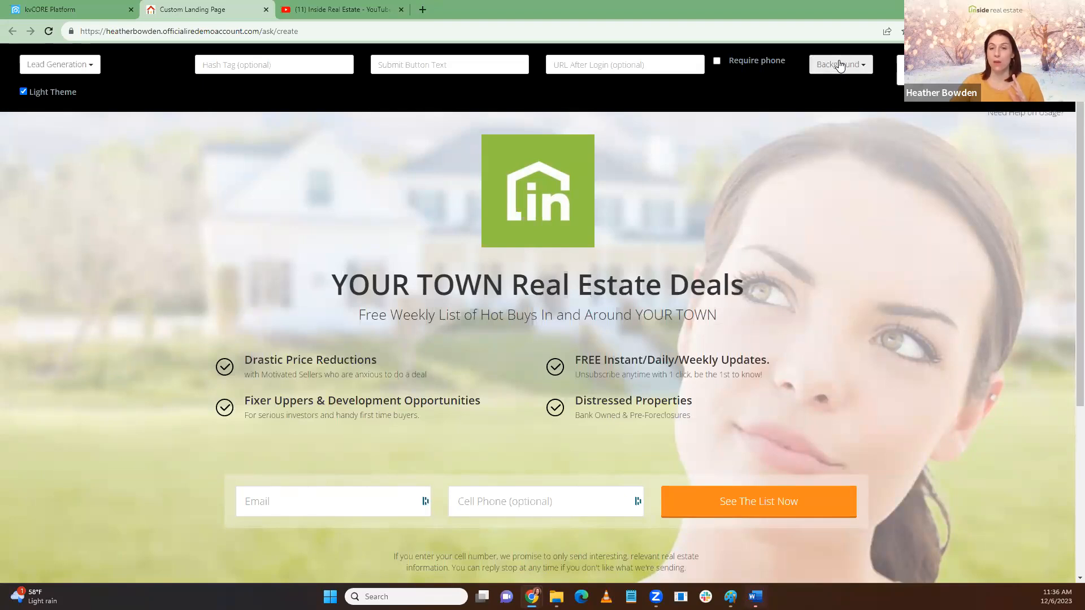
left_click(840, 66)
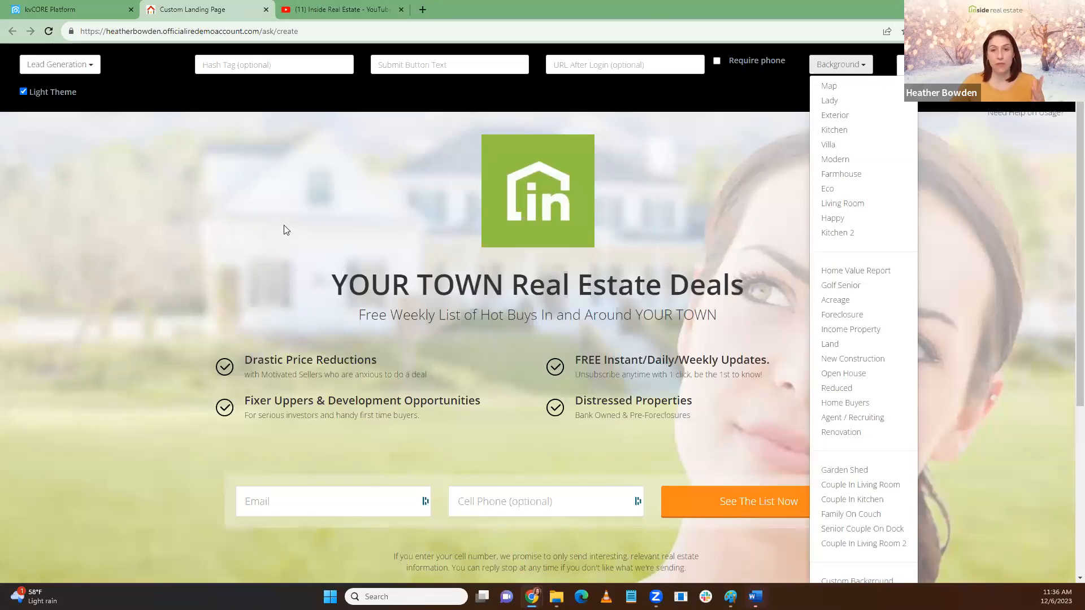
scroll(806, 345, "down", 4)
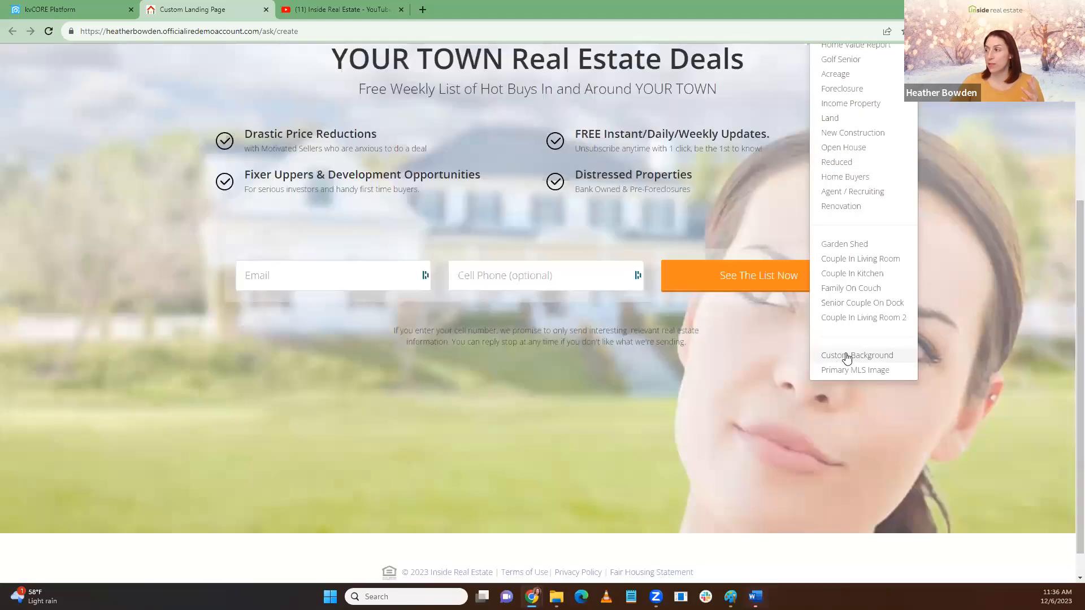
left_click(847, 356)
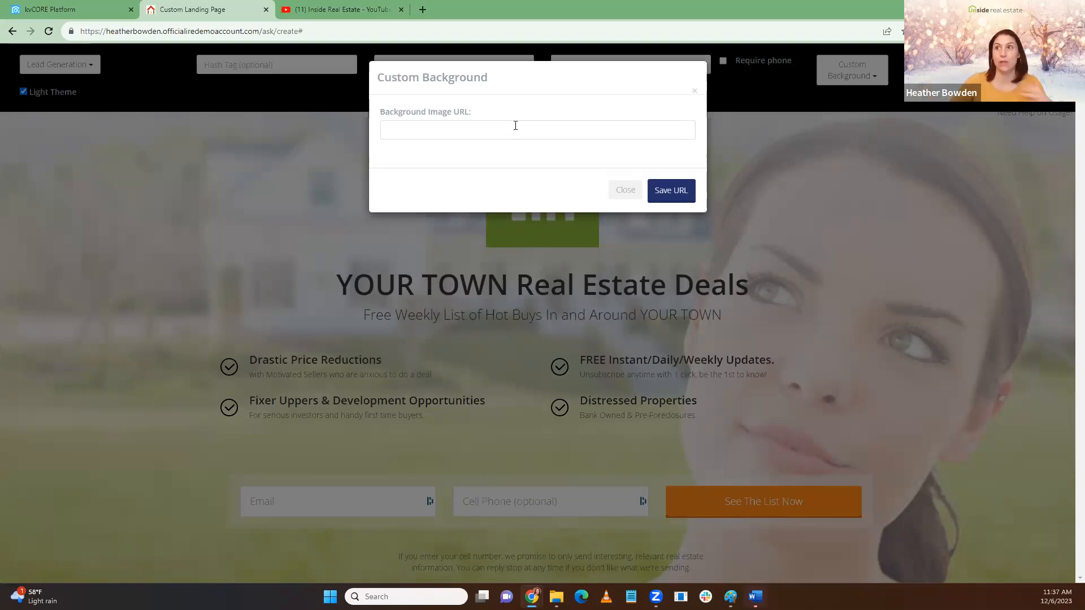
Switch to Canva in a new browser tab and create a blank design with the recent custom size 1000 × 800 px
left_click(55, 7)
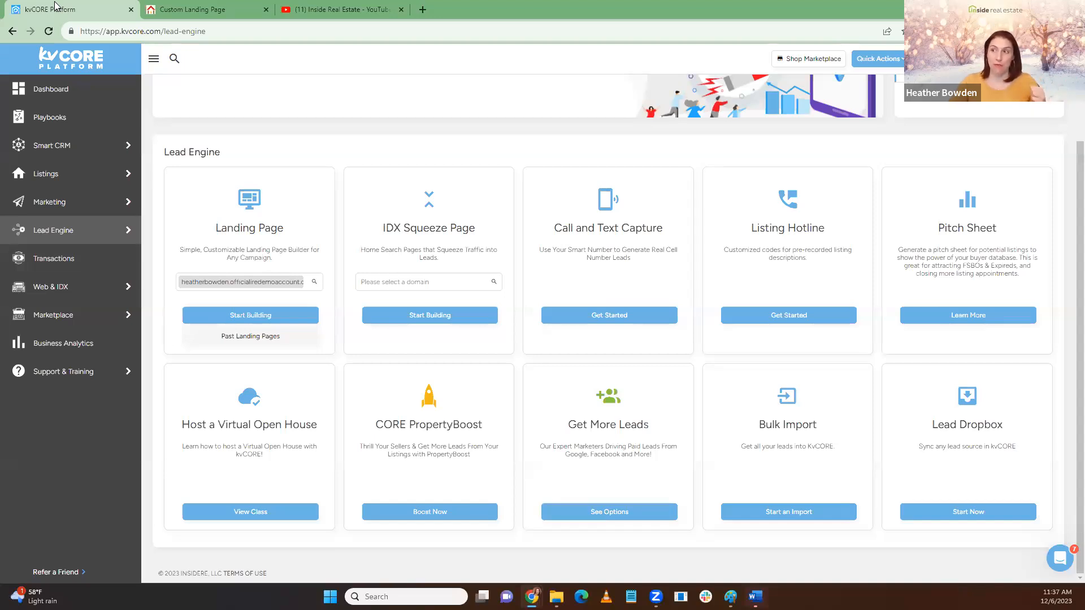
scroll(425, 222, "up", 2)
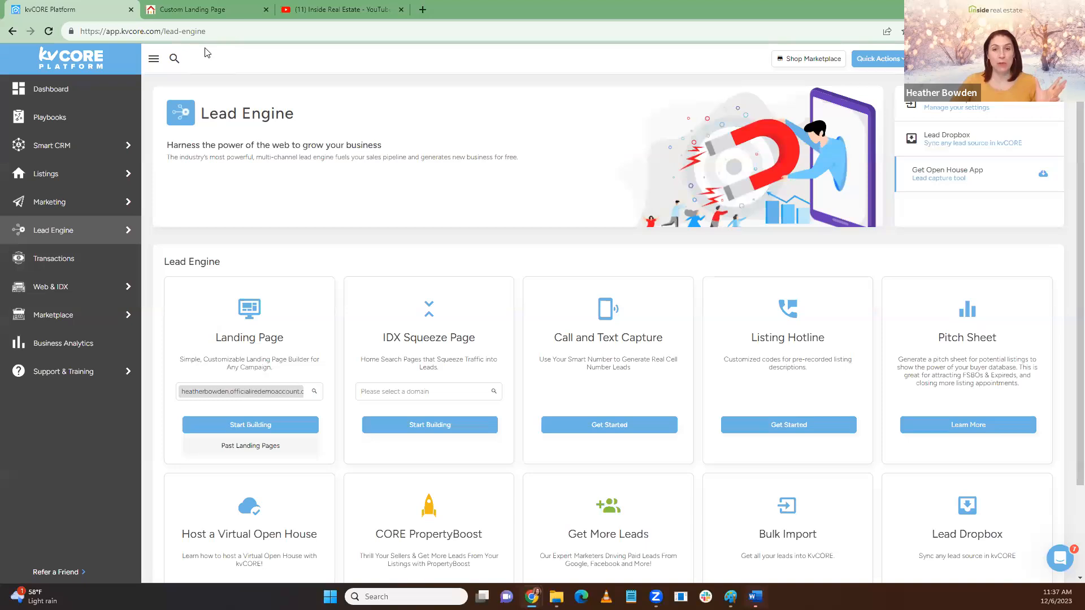
left_click(422, 10)
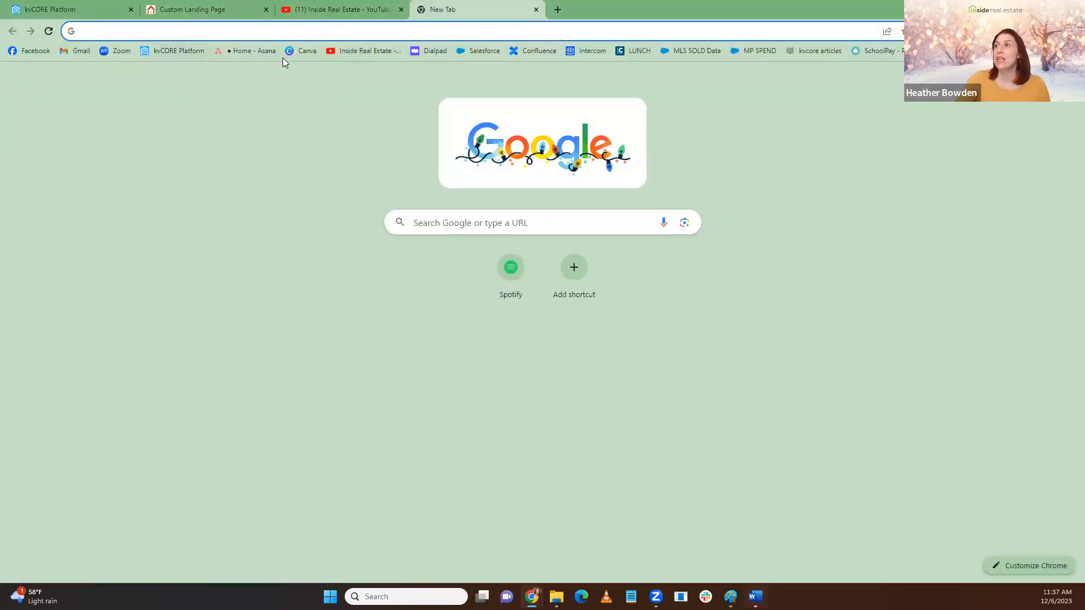
left_click(304, 50)
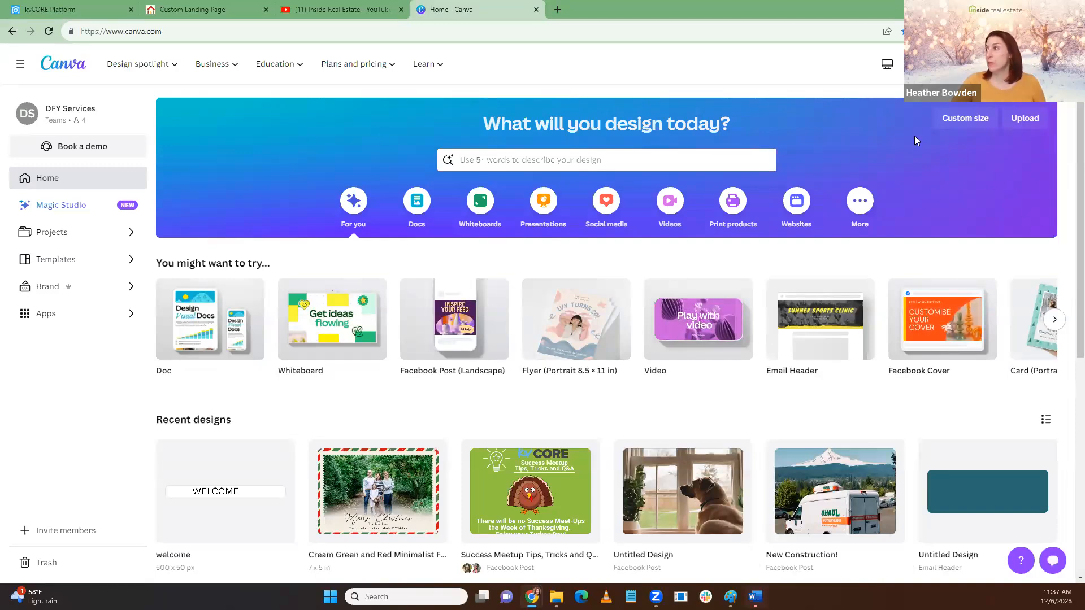
left_click(955, 119)
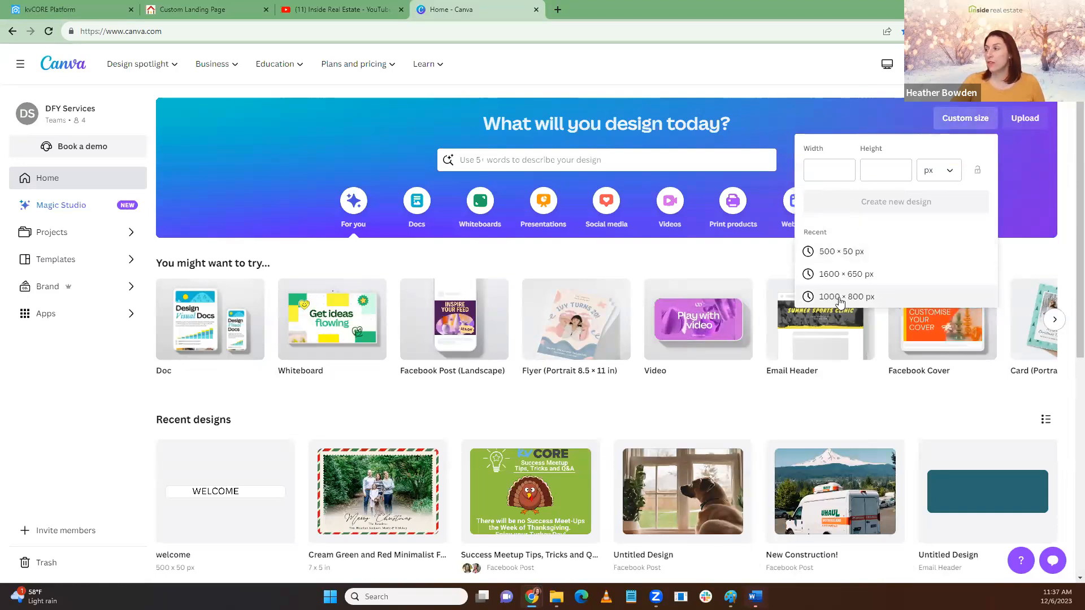
left_click(840, 298)
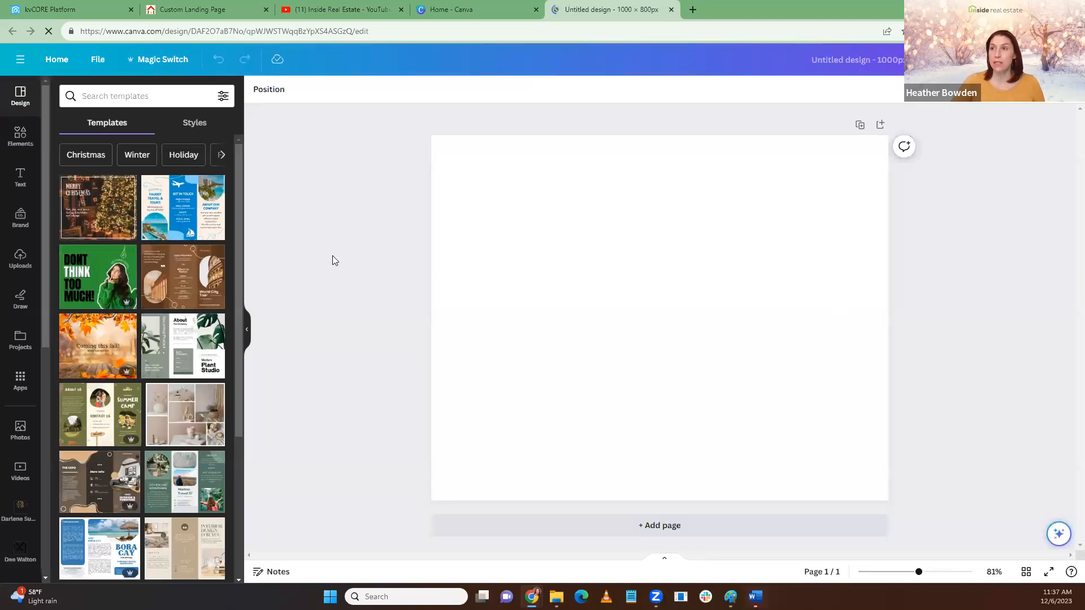
Search the design templates for "pictures with santa"
left_click(105, 96)
type("p")
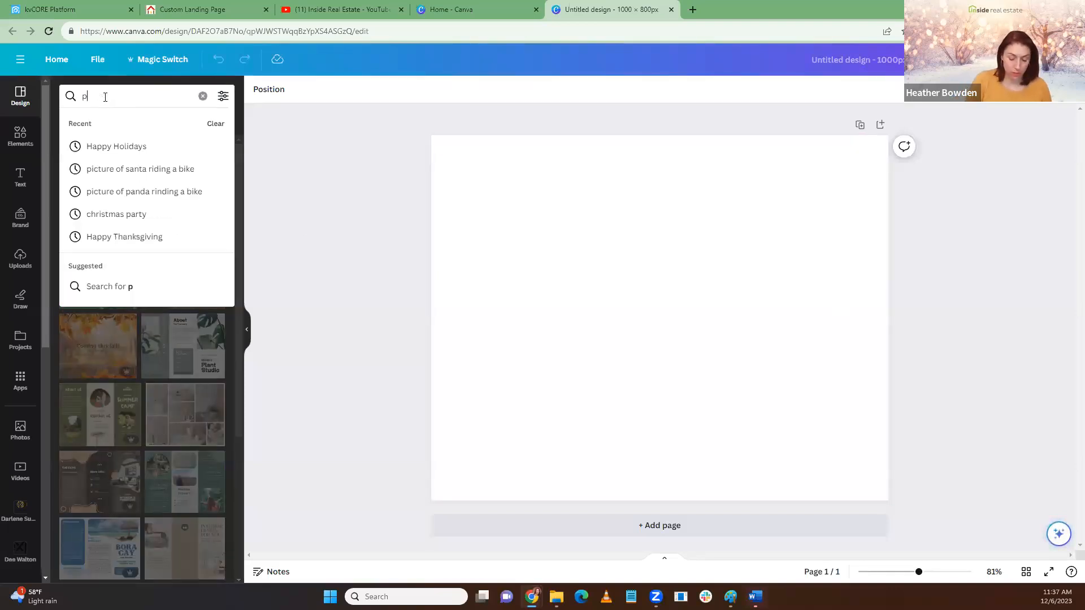
type("ictures")
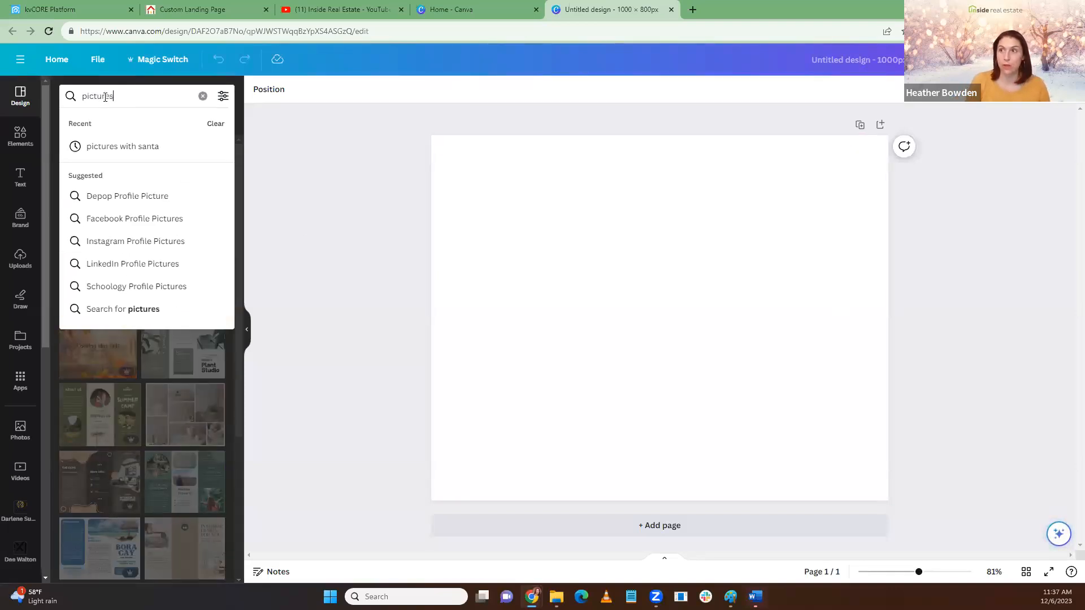
left_click(104, 148)
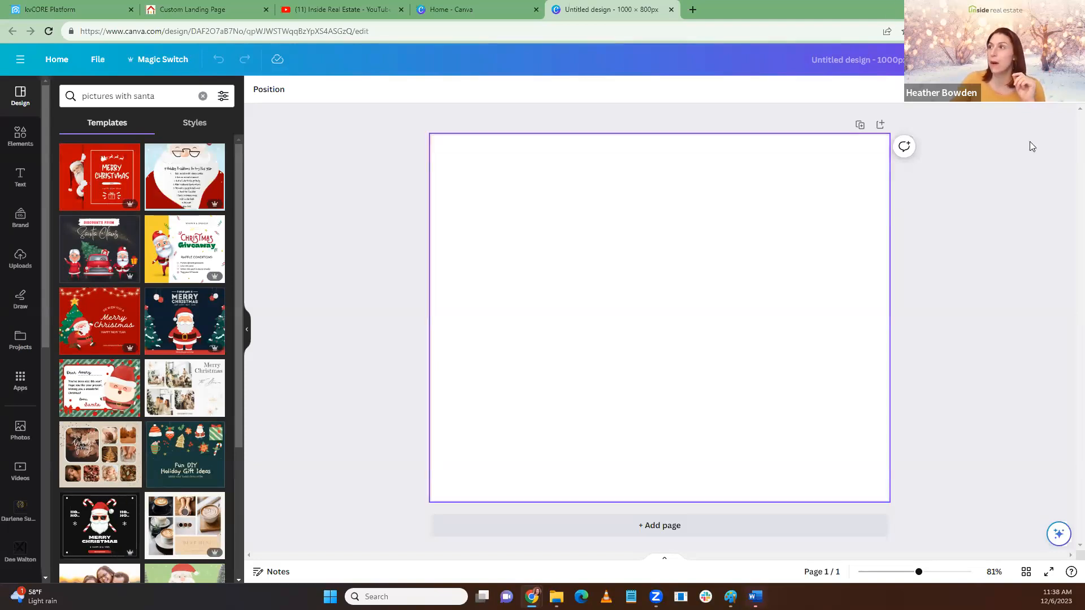
Browse the Santa templates and apply the dark blue Merry Christmas design with a standing Santa between two trees to the blank page
left_click(189, 9)
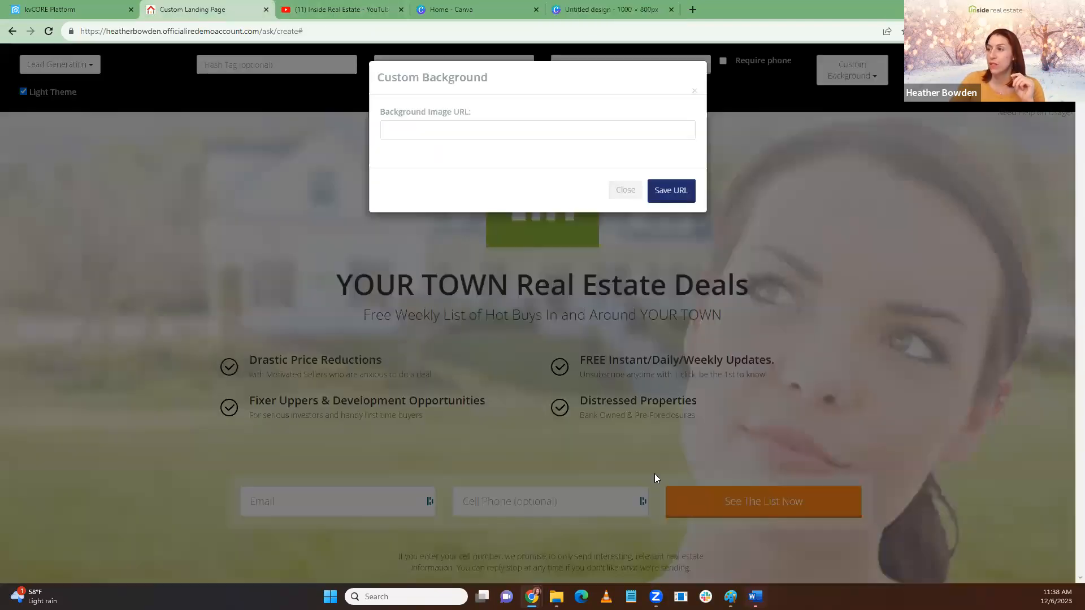
left_click(600, 10)
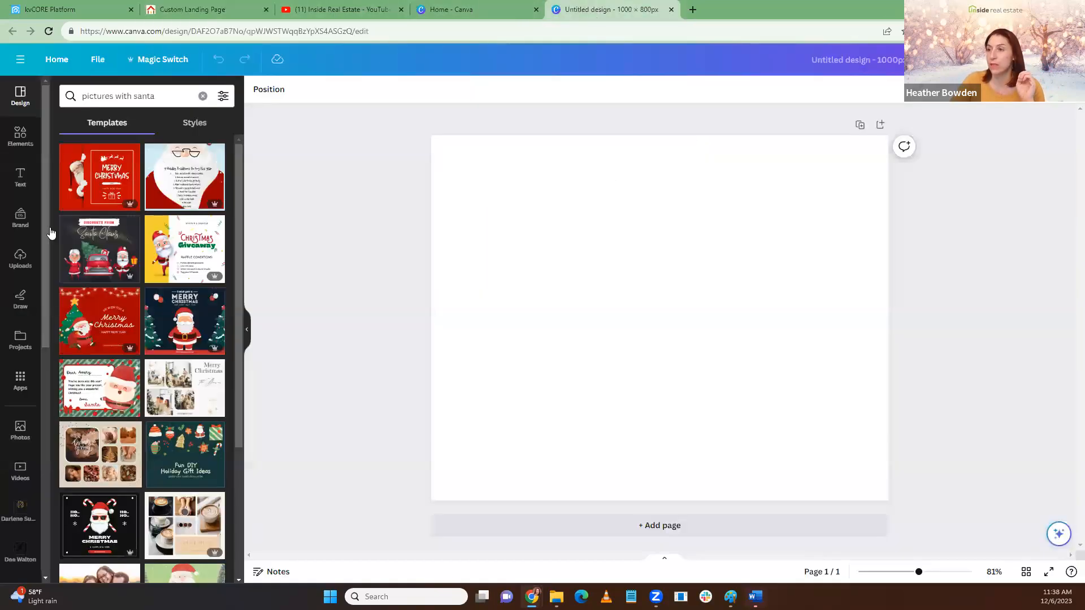
scroll(136, 268, "down", 3)
scroll(136, 268, "down", 7)
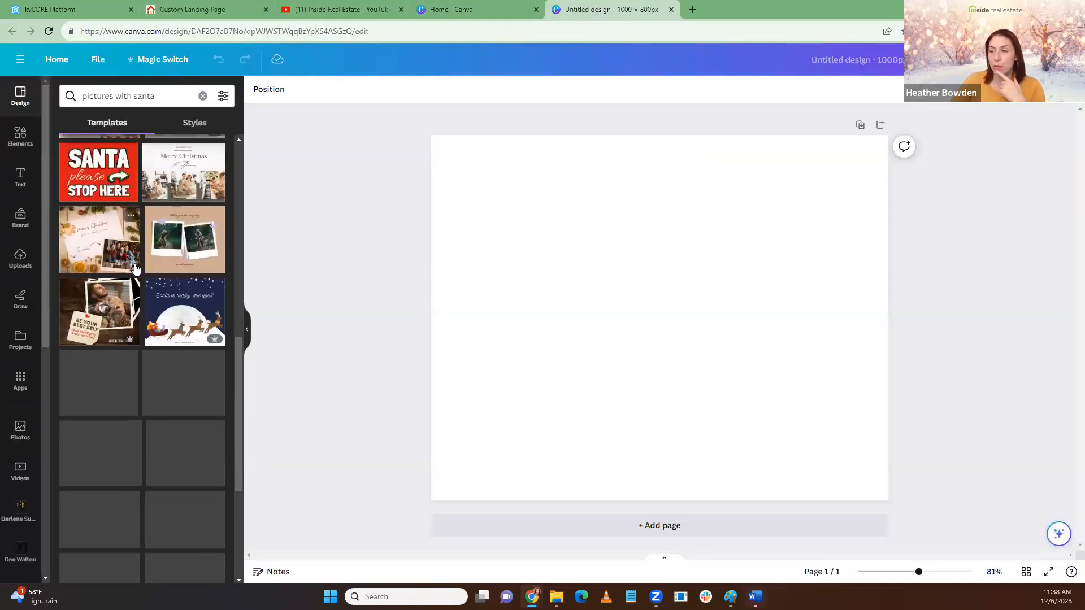
scroll(136, 268, "down", 3)
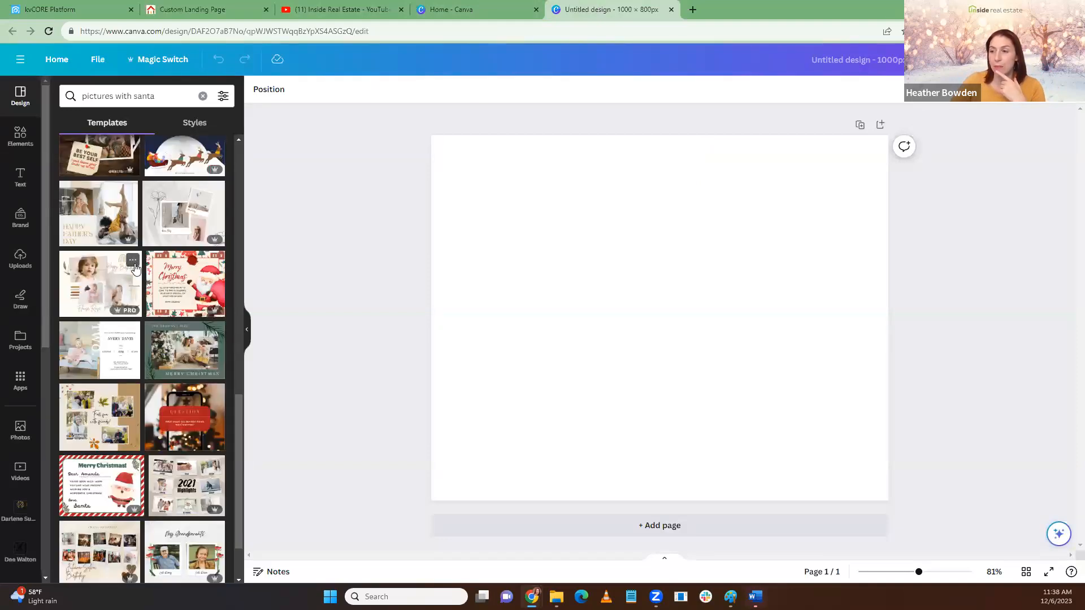
scroll(134, 267, "up", 5)
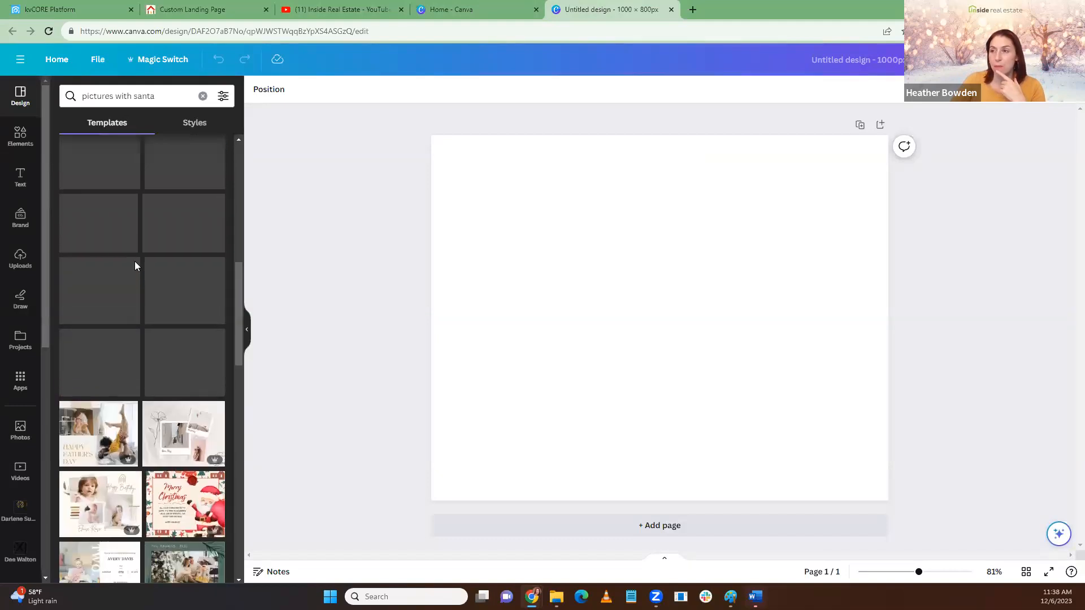
scroll(135, 261, "up", 8)
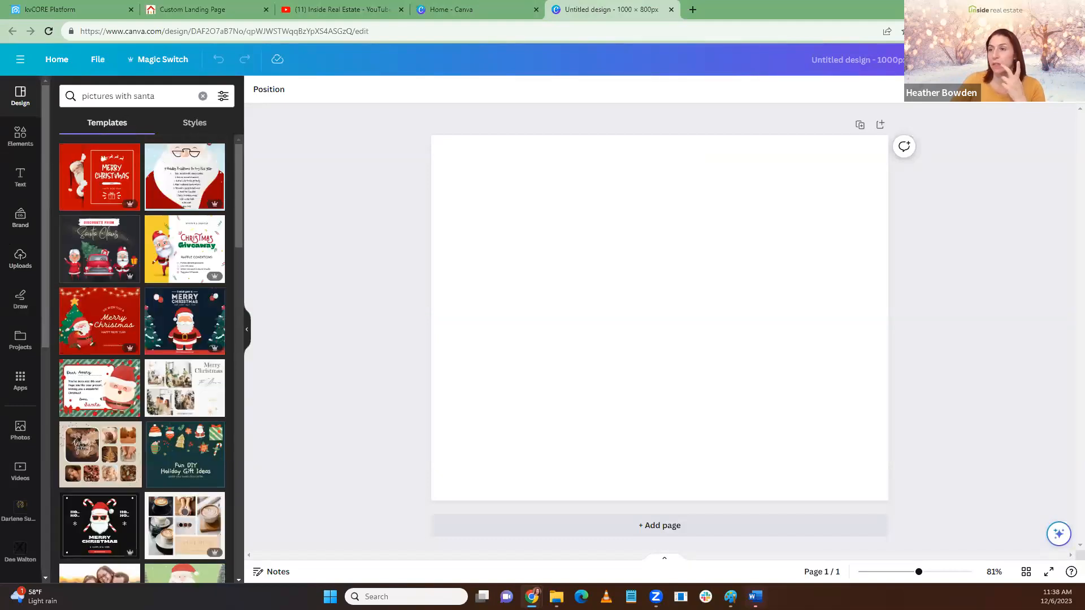
left_click(190, 330)
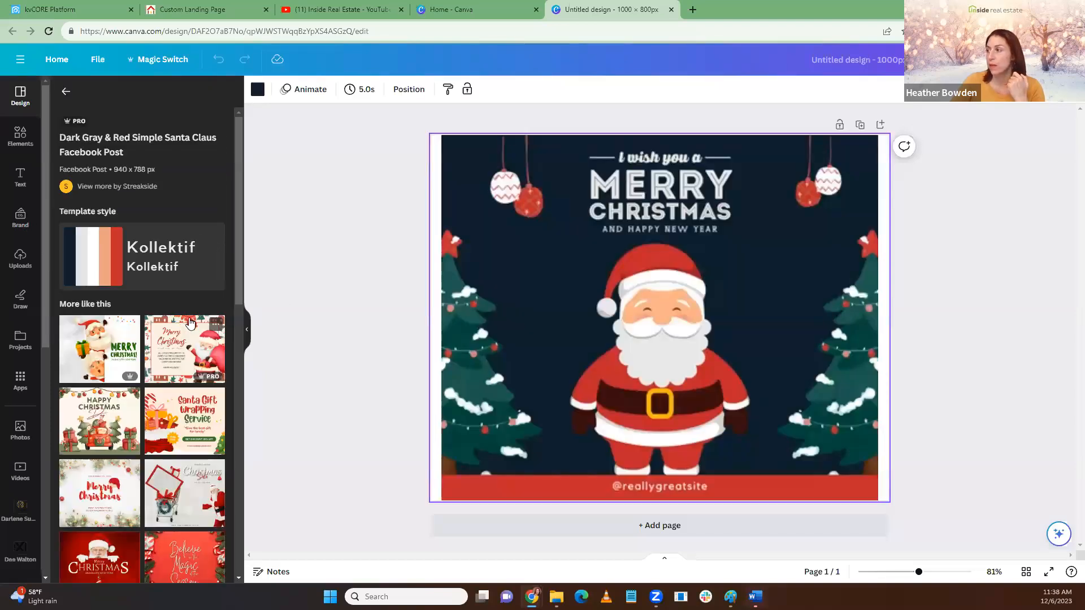
left_click(626, 218)
left_click(754, 231)
left_click(687, 207)
mouse_move(678, 204)
left_mouse_down()
mouse_move(753, 264)
mouse_move(680, 184)
mouse_move(671, 208)
left_mouse_up()
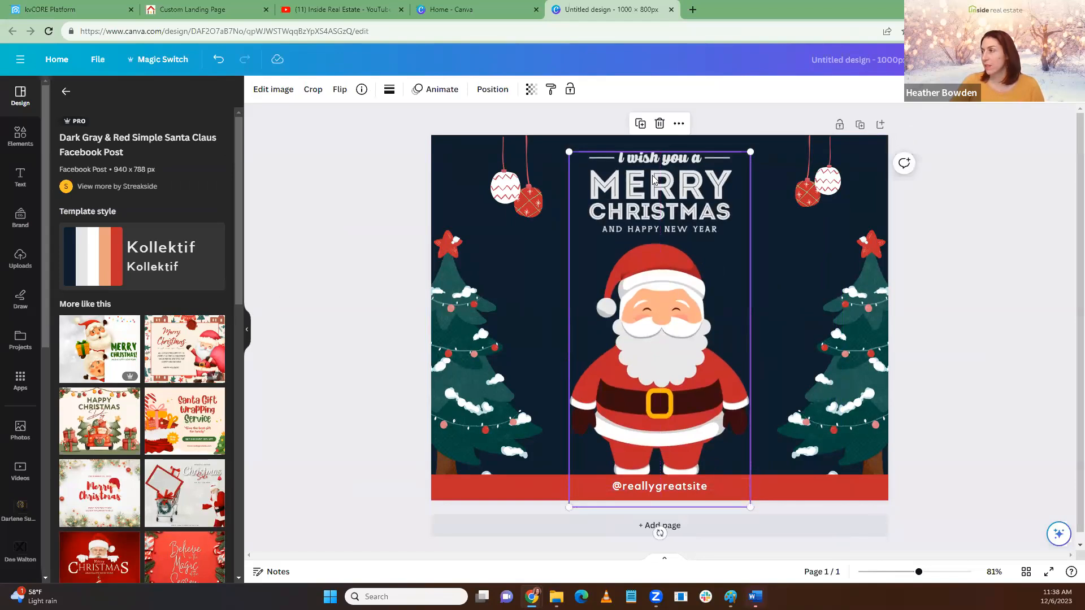
left_click(677, 125)
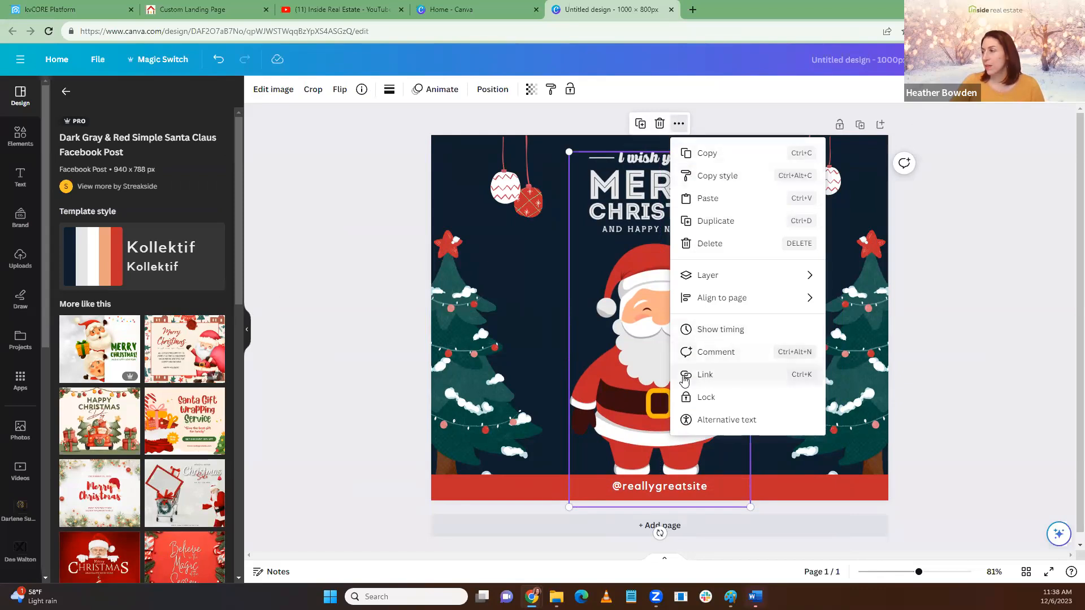
left_click(627, 354)
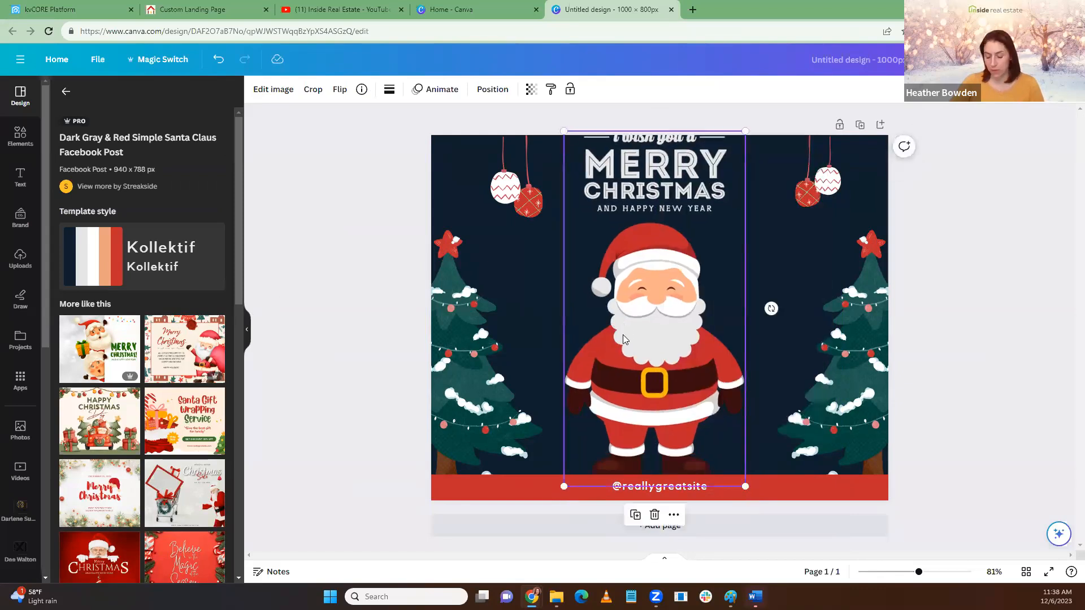
key("Delete")
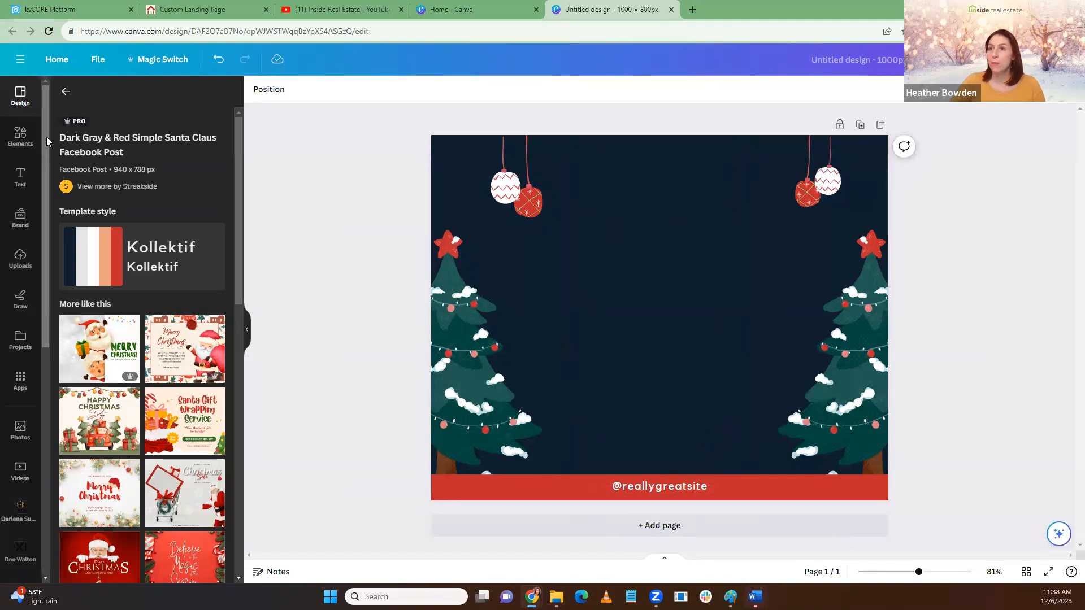
left_click(668, 492)
key("Delete")
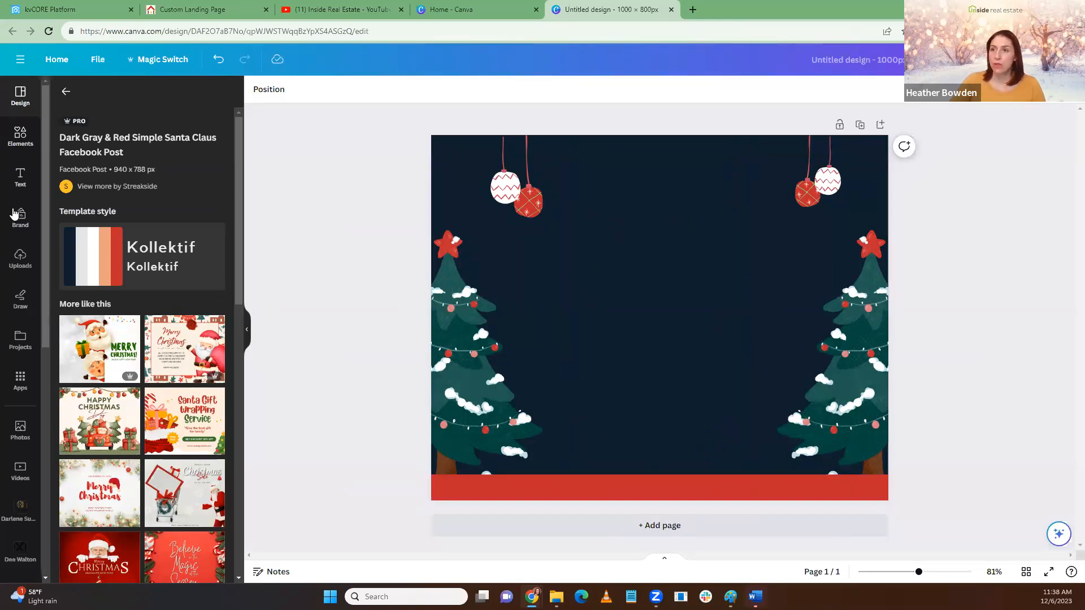
Search the design elements for "santa"
left_click(20, 141)
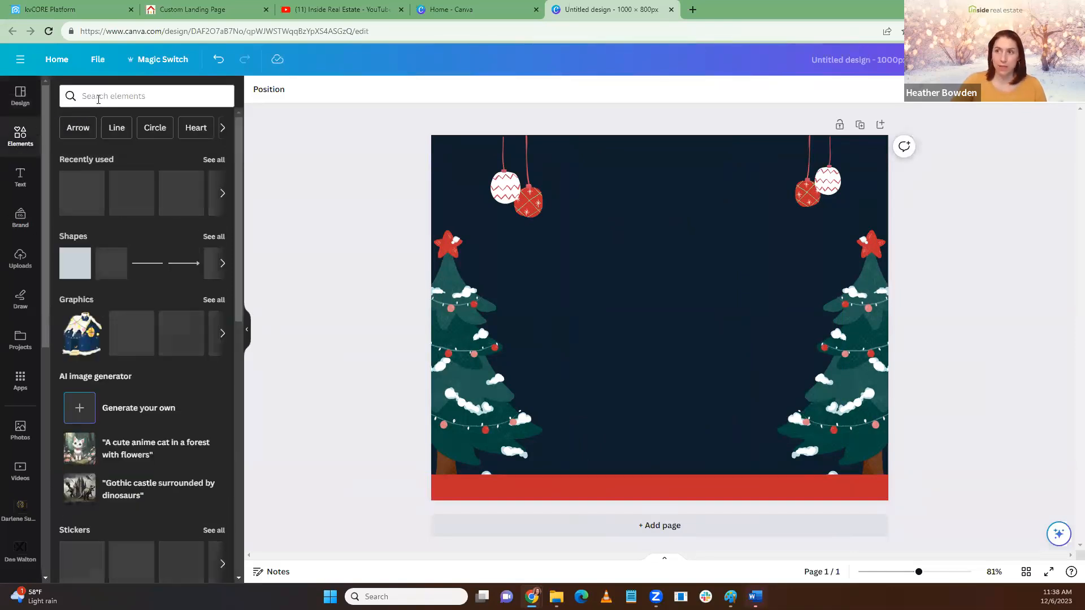
left_click(98, 99)
type("sant")
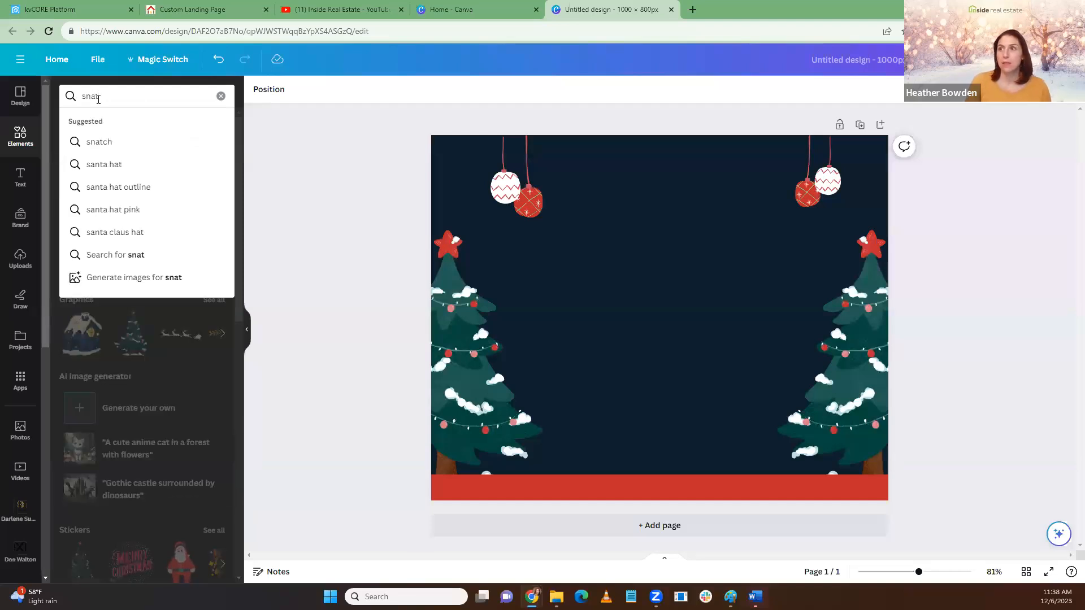
key("BackSpace")
key("BackSpace")
key("BackSpace")
type("anta")
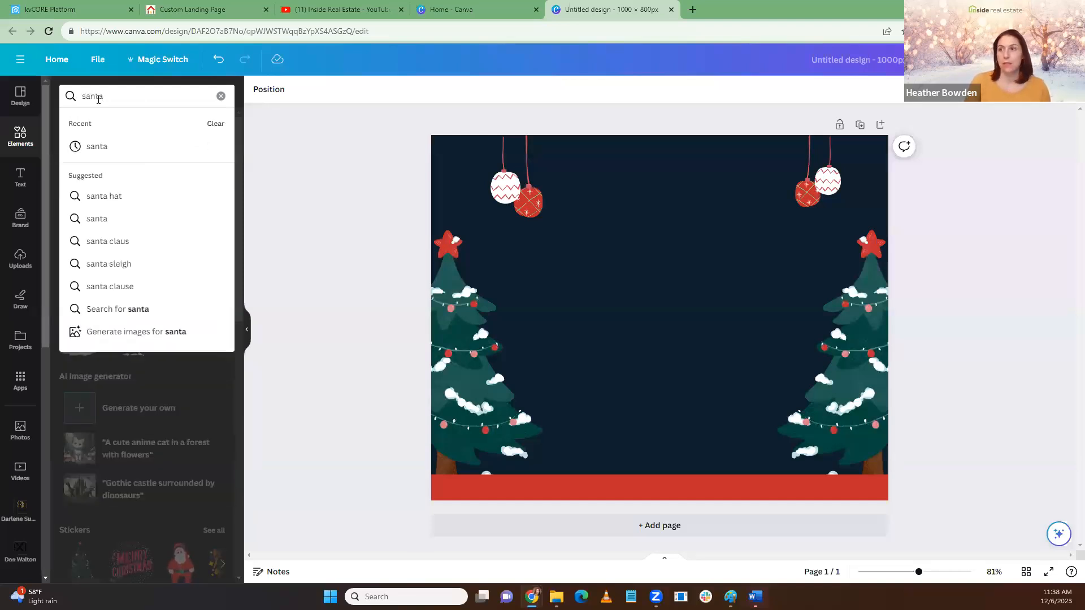
key("Return")
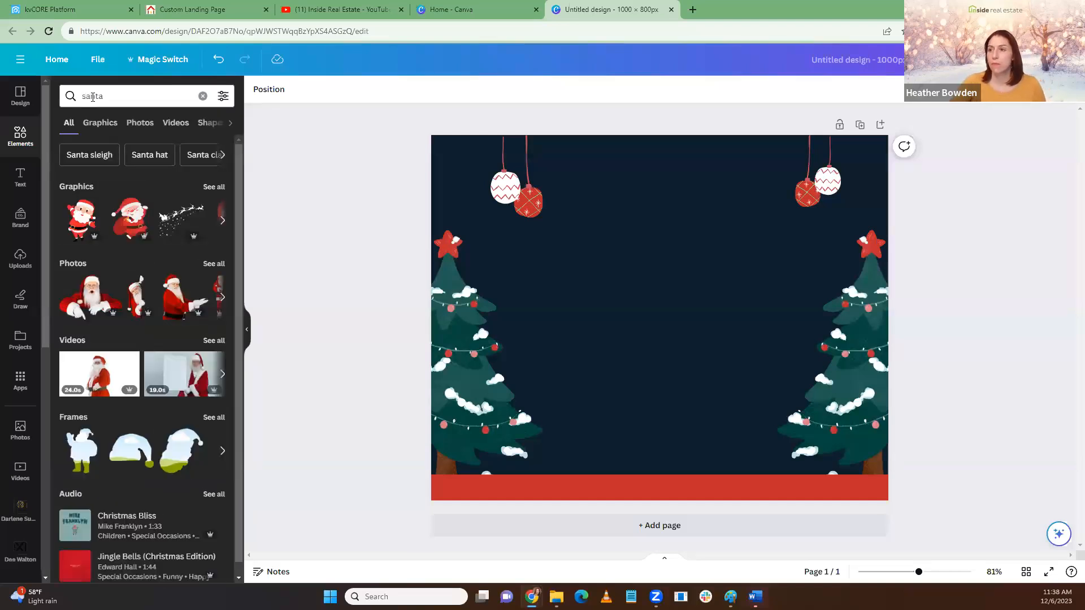
Add the dancing Santa graphic with open arms to the page and enlarge it between the two trees
left_click(82, 219)
left_click_drag(714, 391, 795, 496)
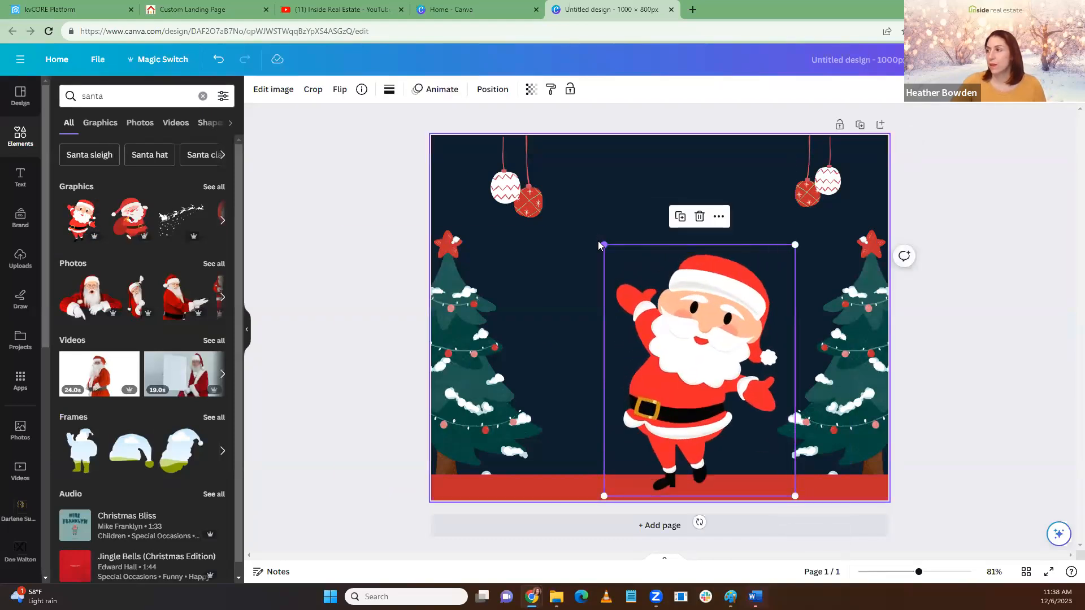
left_click_drag(586, 236, 556, 181)
mouse_move(638, 251)
left_mouse_down()
mouse_move(633, 262)
mouse_move(632, 221)
mouse_move(634, 250)
left_mouse_up()
Search the elements for "camera" and browse the full list of graphics
left_click(133, 96)
type("camera")
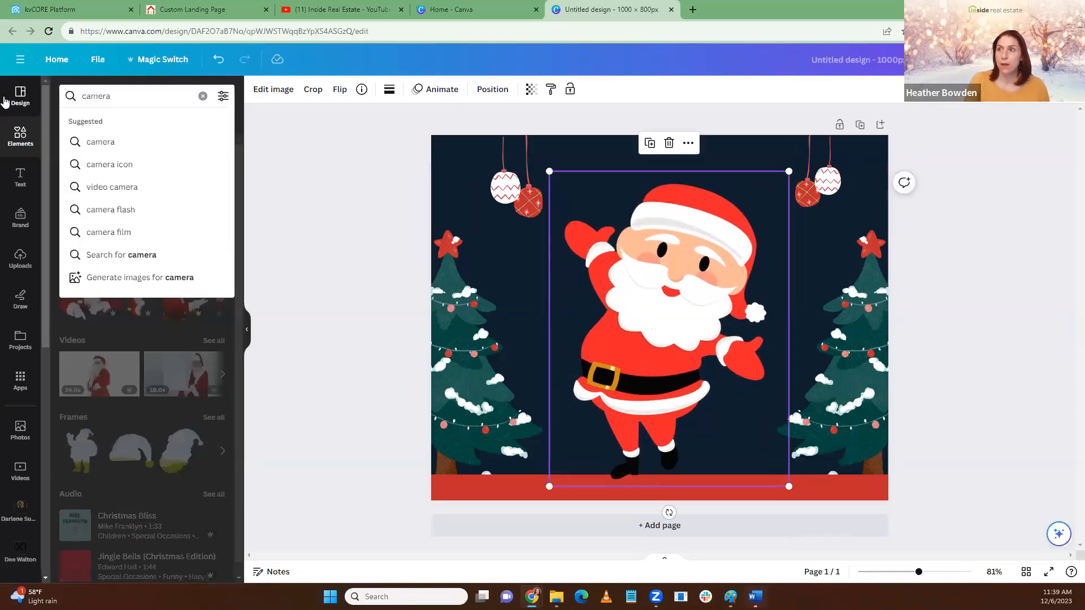
key("Return")
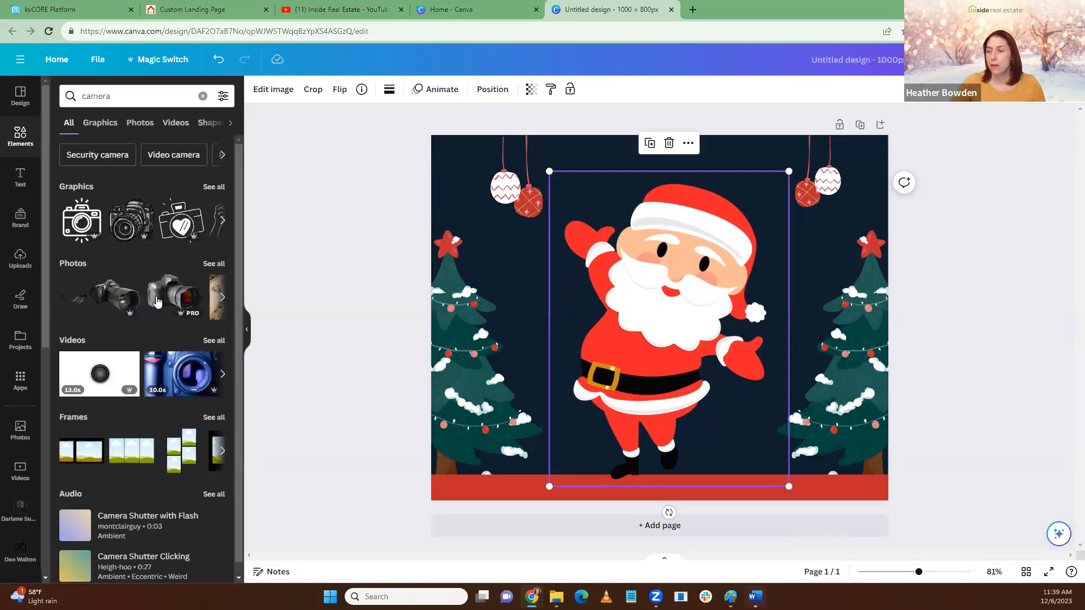
scroll(134, 229, "down", 1)
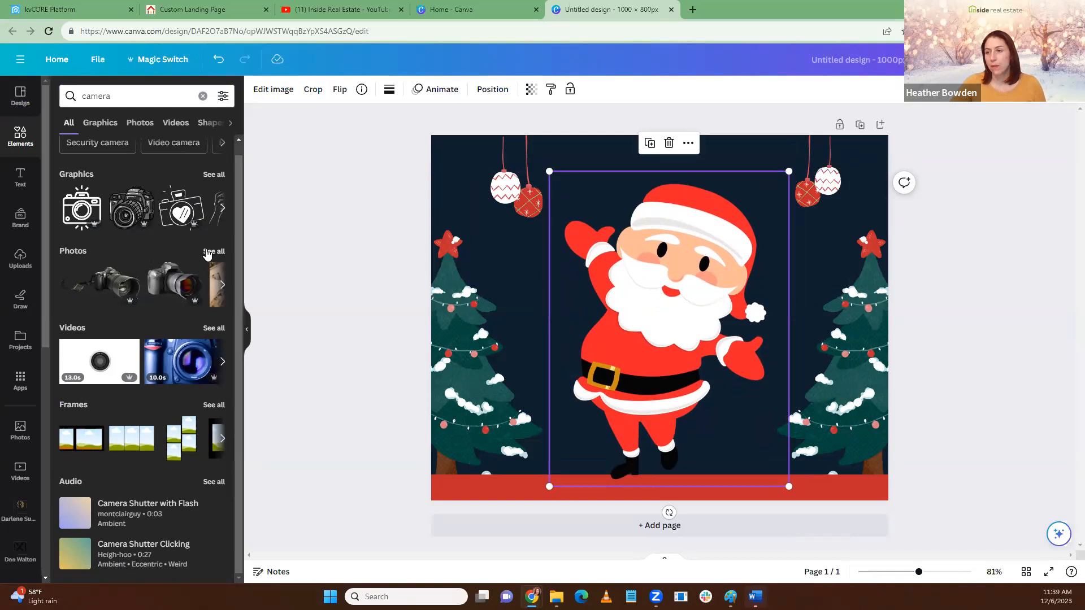
left_click(215, 175)
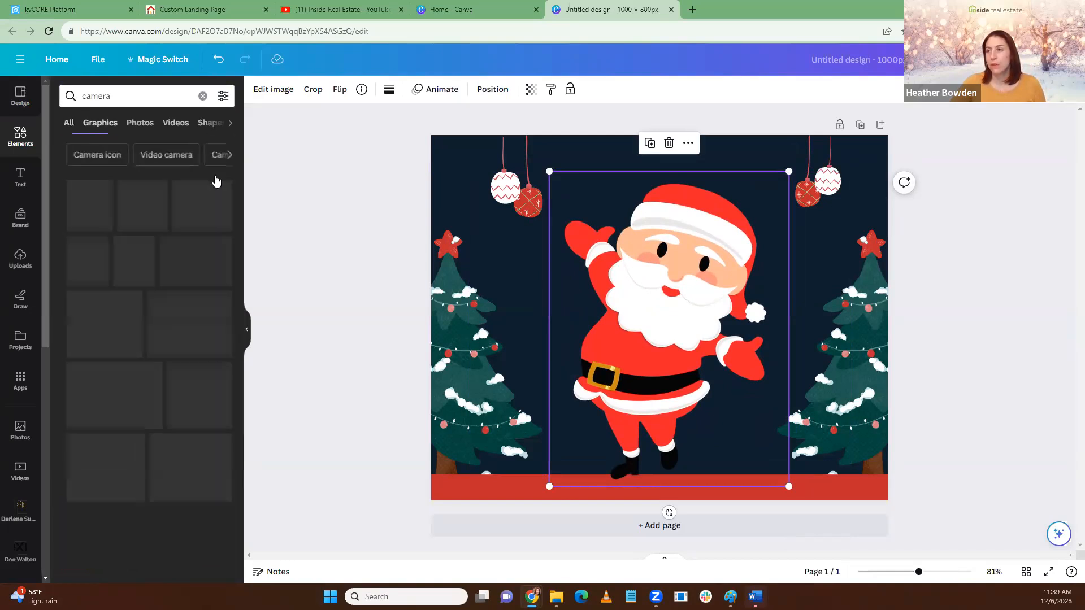
scroll(141, 265, "down", 4)
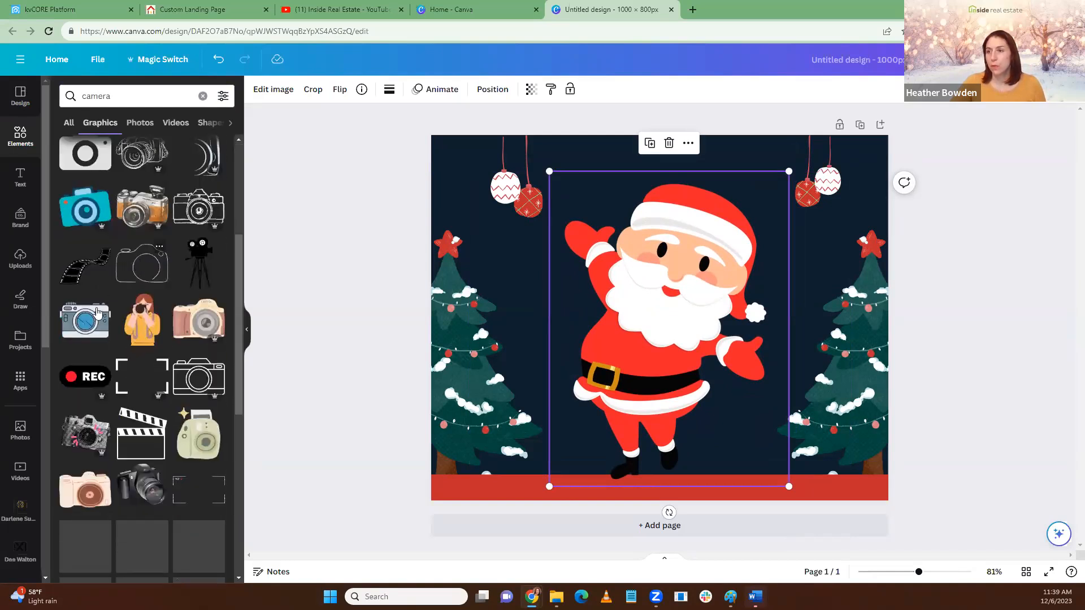
Add the gray camera with a blue lens, move it toward the upper left ornaments, and shift Santa toward the right tree
left_click(83, 332)
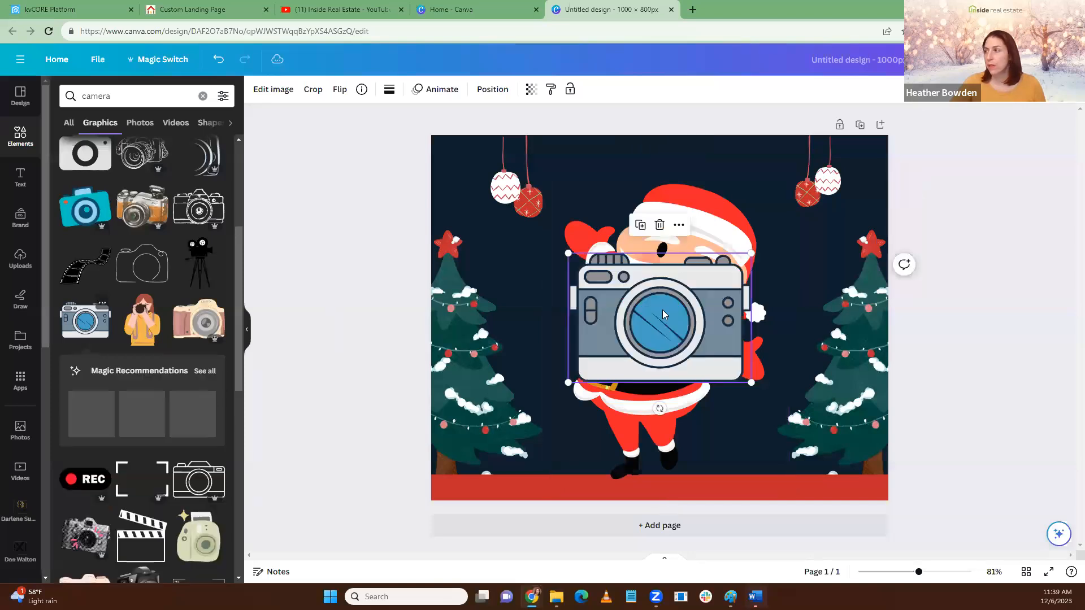
left_click_drag(637, 265, 586, 201)
left_click_drag(675, 357, 721, 355)
Shrink the camera graphic and place it just above Santa's raised hand, beside the left ornaments
left_click(649, 257)
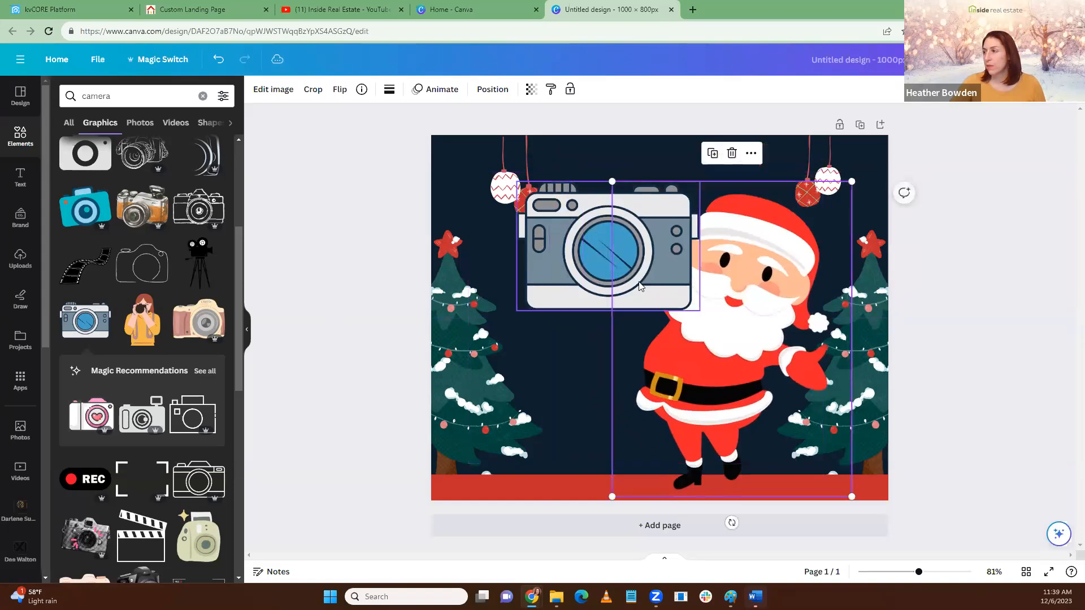
left_click_drag(700, 182, 596, 152)
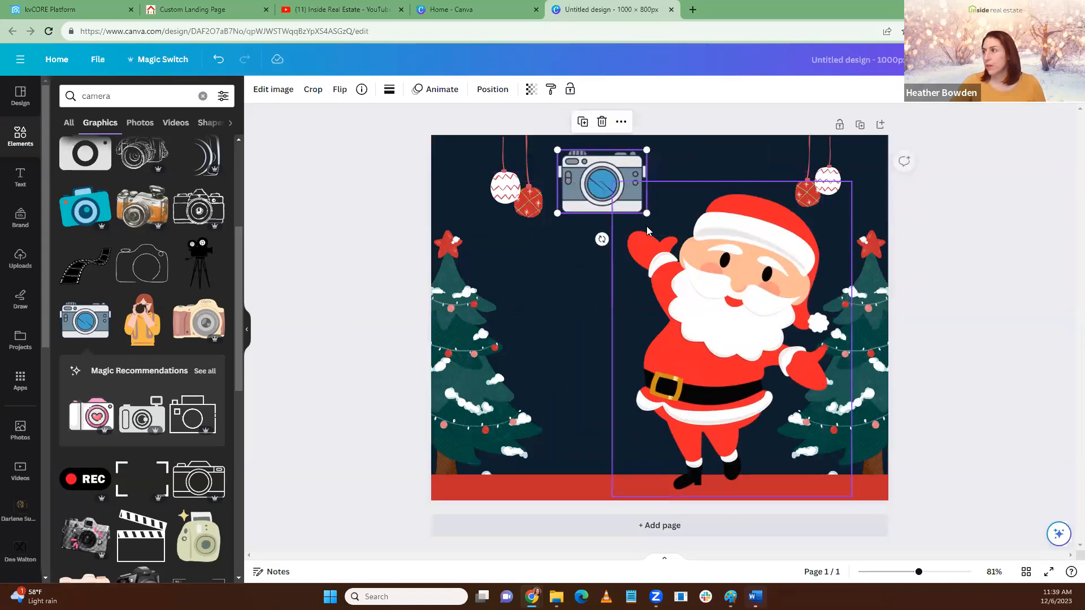
left_click_drag(646, 212, 675, 226)
left_click_drag(616, 194, 611, 191)
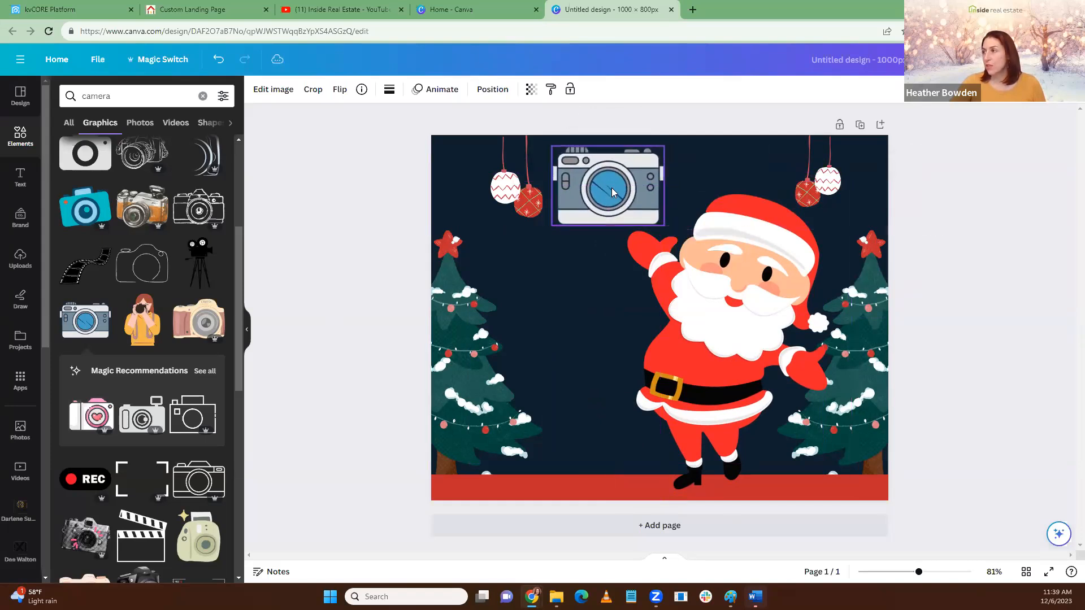
left_click(1020, 262)
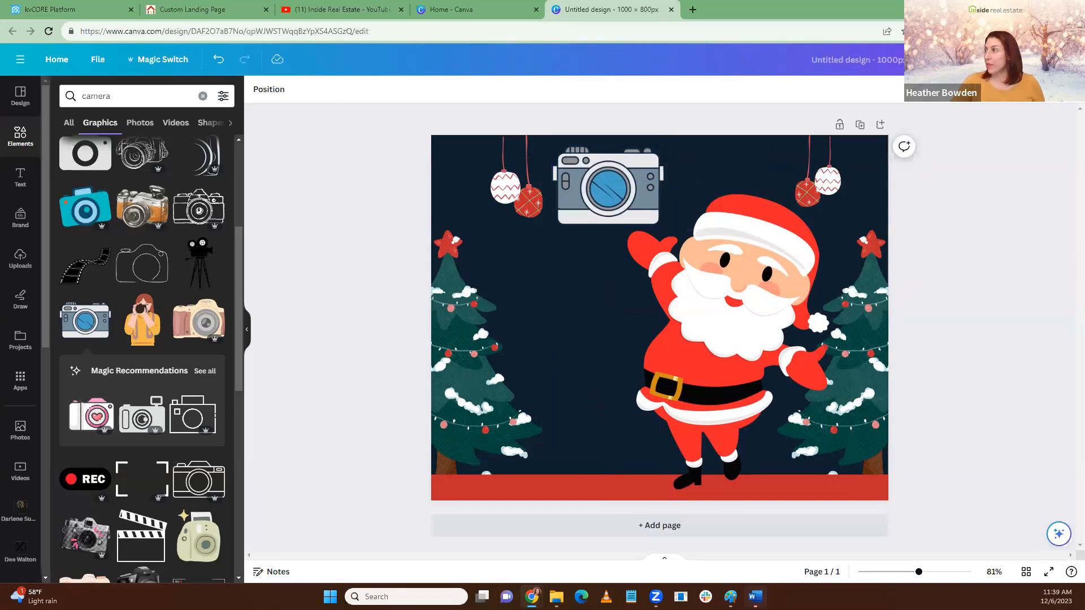
Download the finished design as a PNG at 1,000 × 800 px
left_click(1051, 59)
left_click(901, 344)
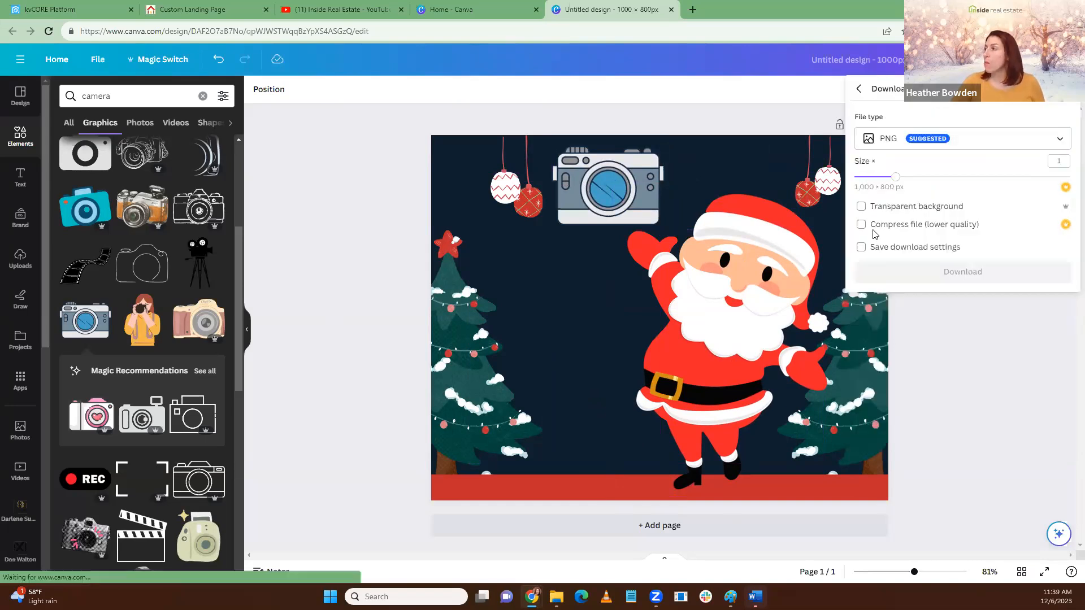
left_click(885, 143)
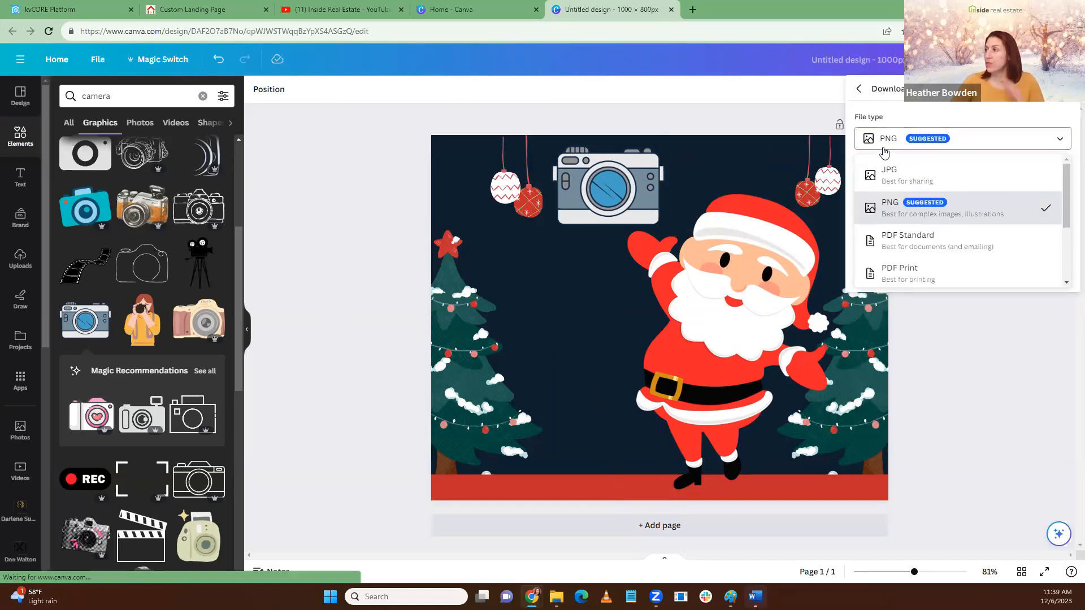
left_click(890, 209)
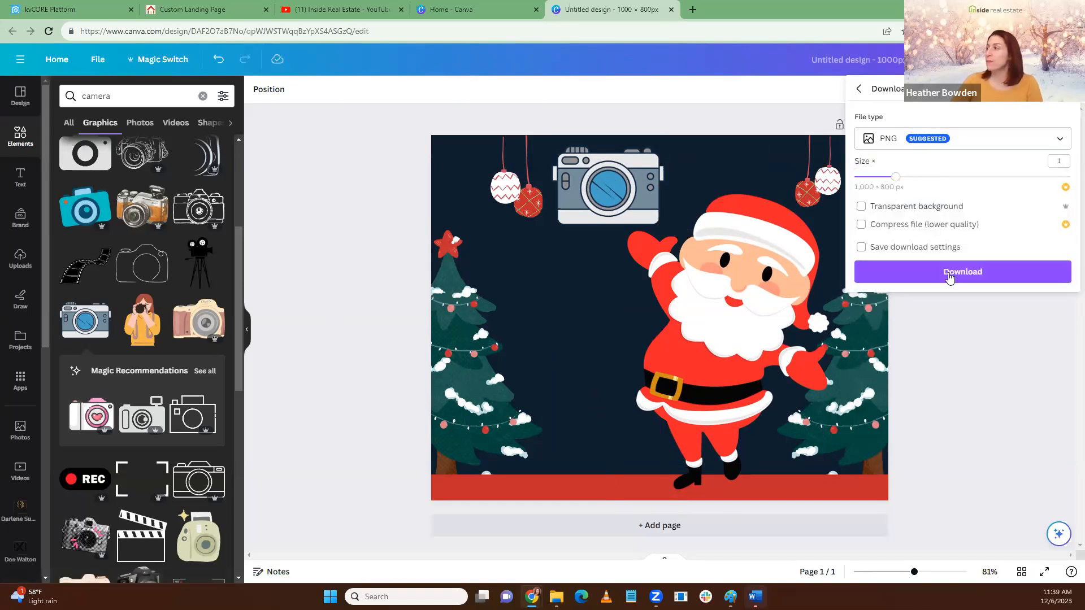
left_click(950, 272)
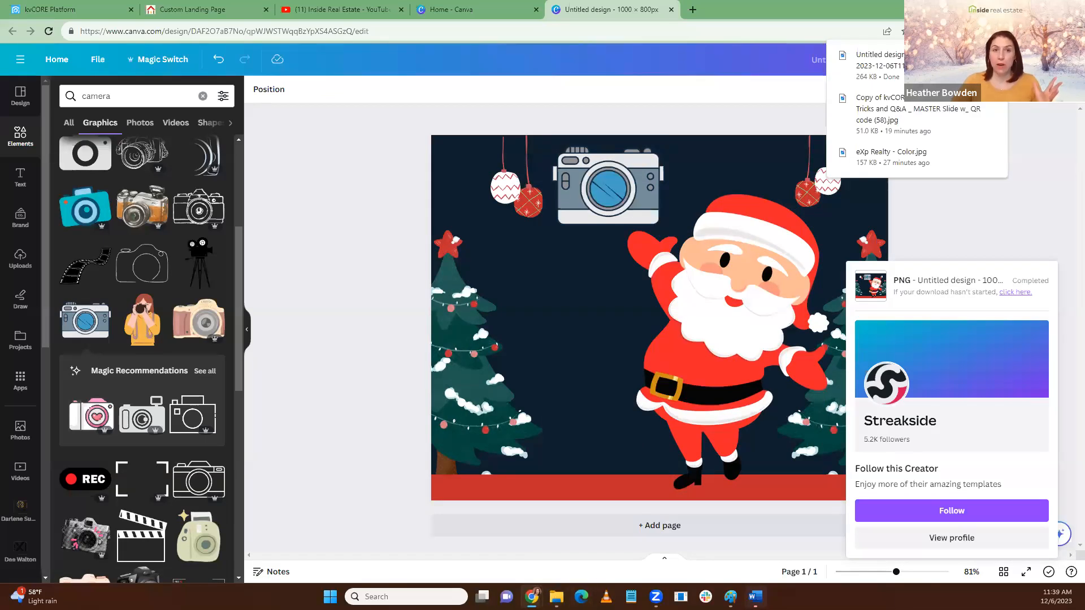
Switch to the kvCORE platform, go to its Blog Posts page and start a new post
key("ctrl+1")
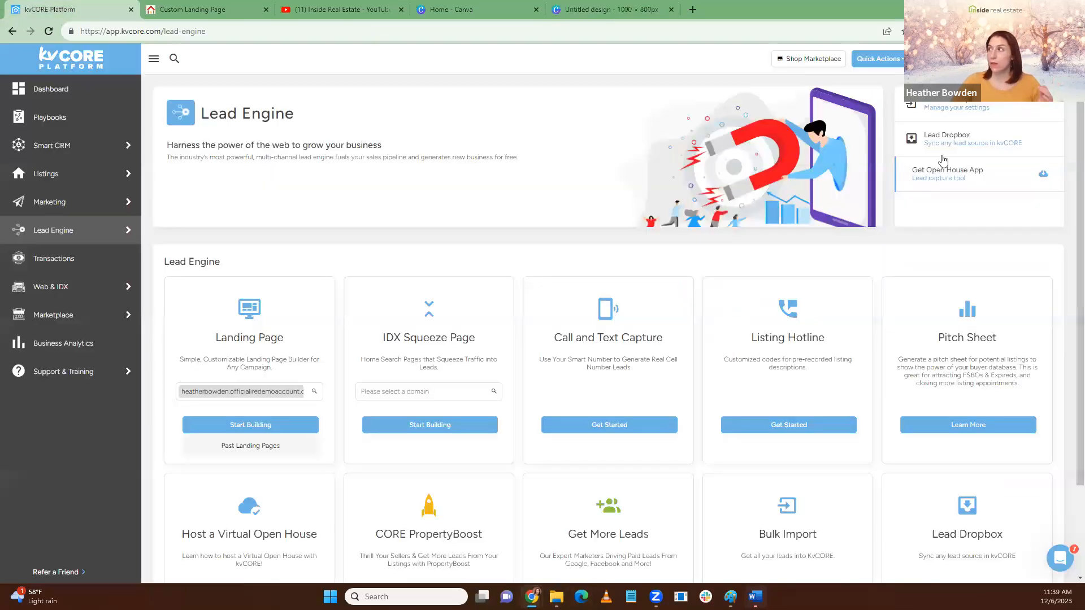
left_click(871, 64)
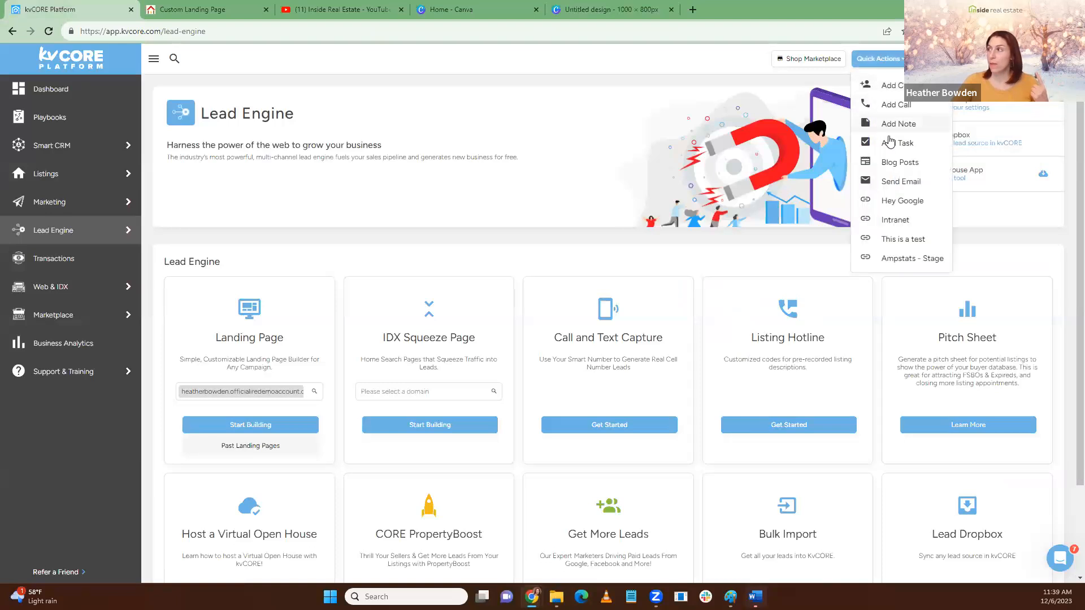
left_click(894, 162)
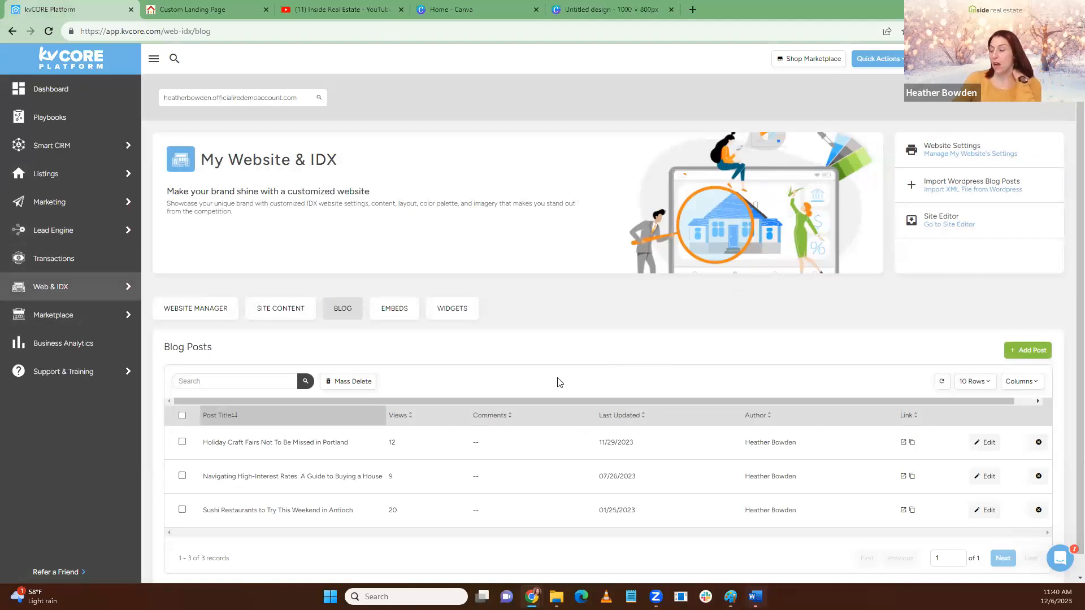
left_click(1030, 351)
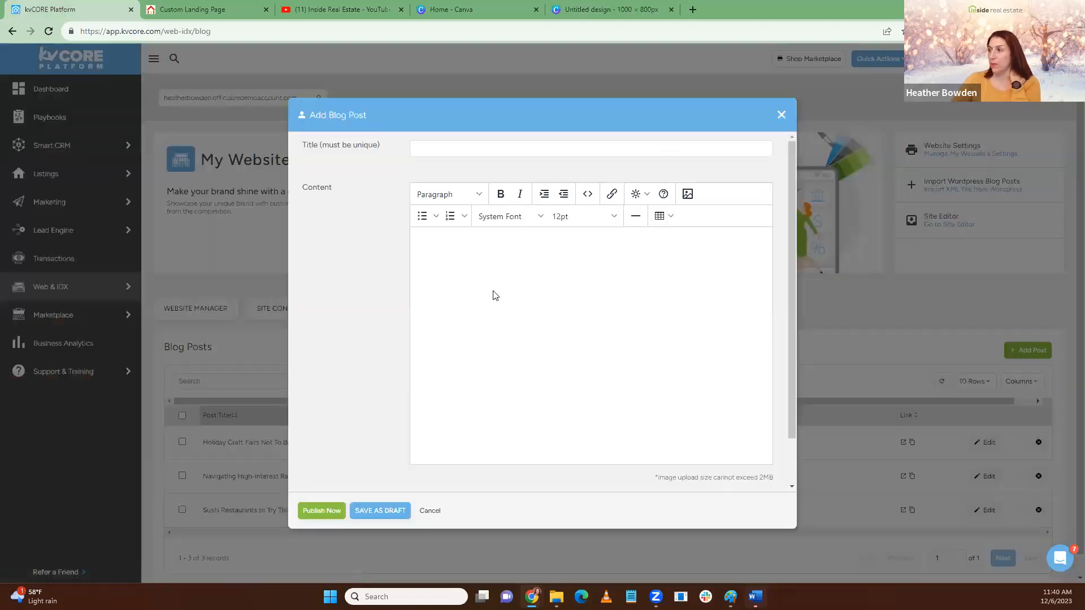
Upload the downloaded Santa PNG from the Downloads folder and insert it into the blog post content at 1000 × 800
left_click(687, 195)
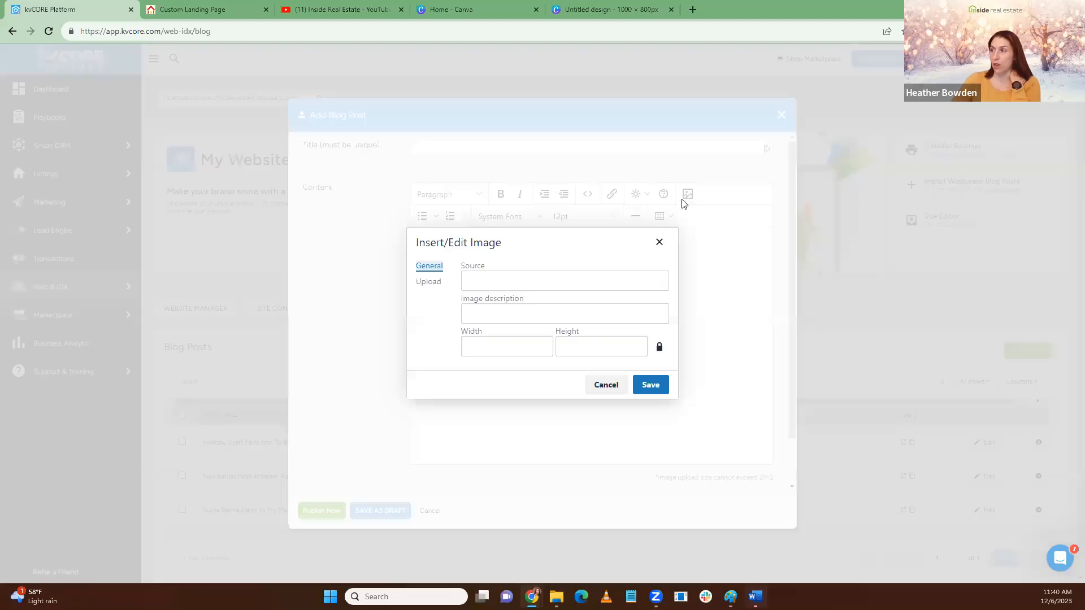
left_click(421, 285)
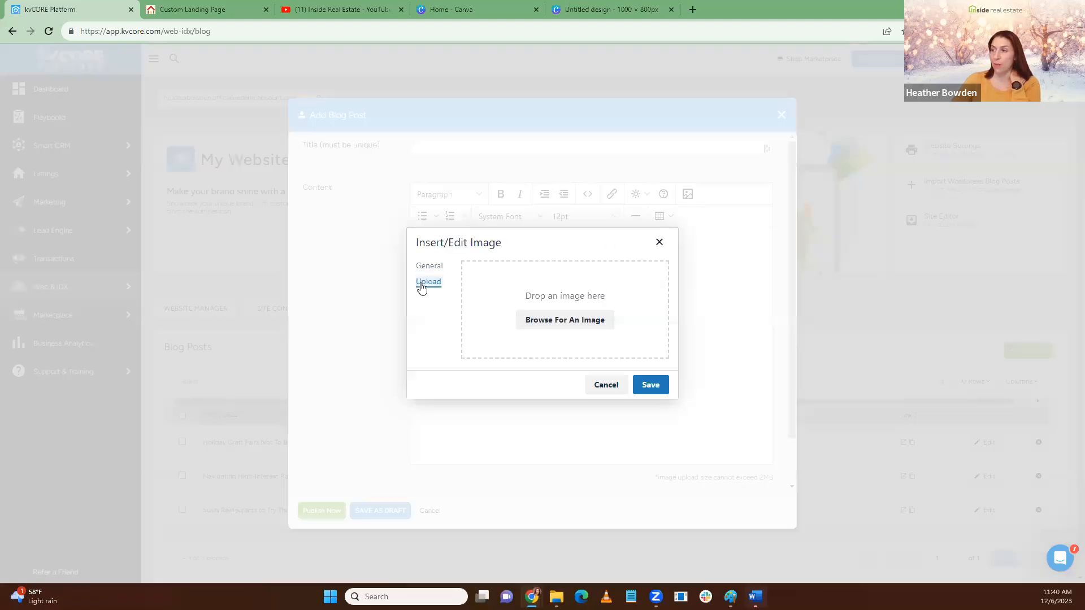
left_click(559, 319)
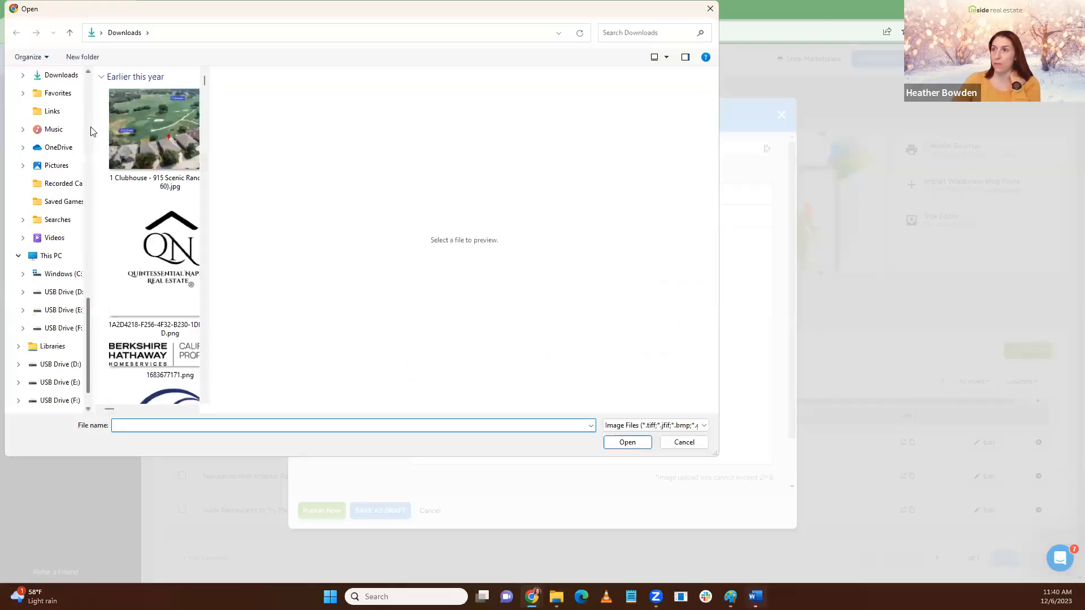
left_click(150, 155)
double_click(150, 152)
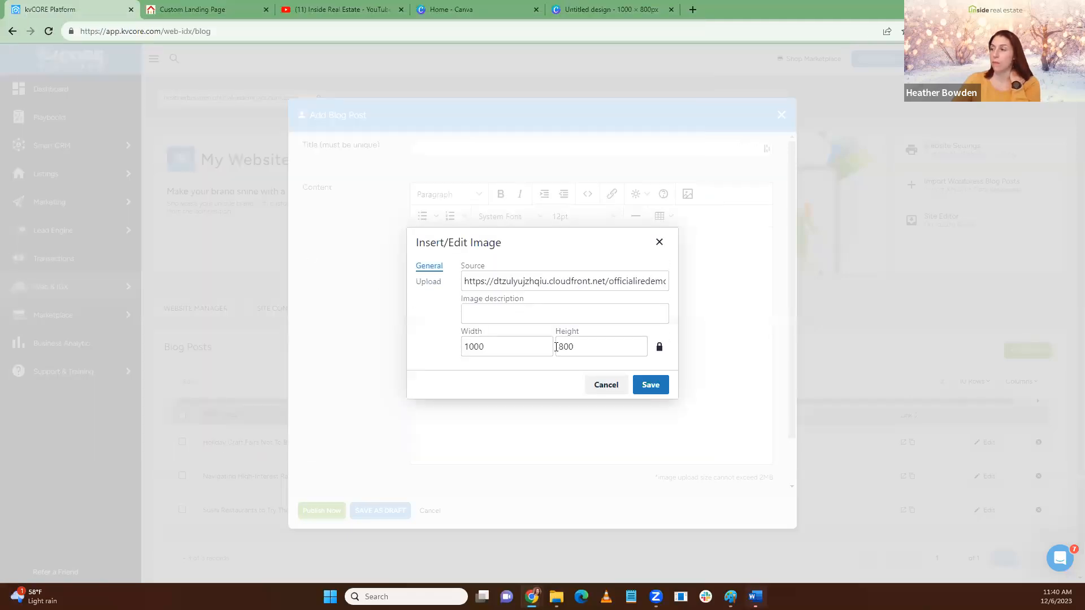
left_click(650, 387)
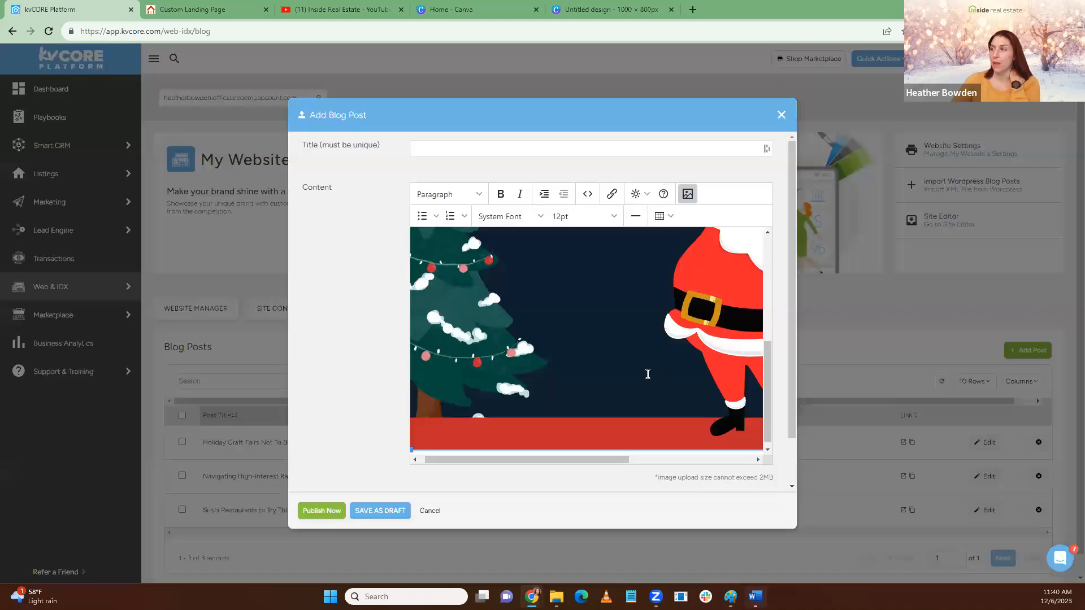
Copy the uploaded Santa image's URL from the blog post's source code and discard the unsaved post
scroll(627, 325, "up", 5)
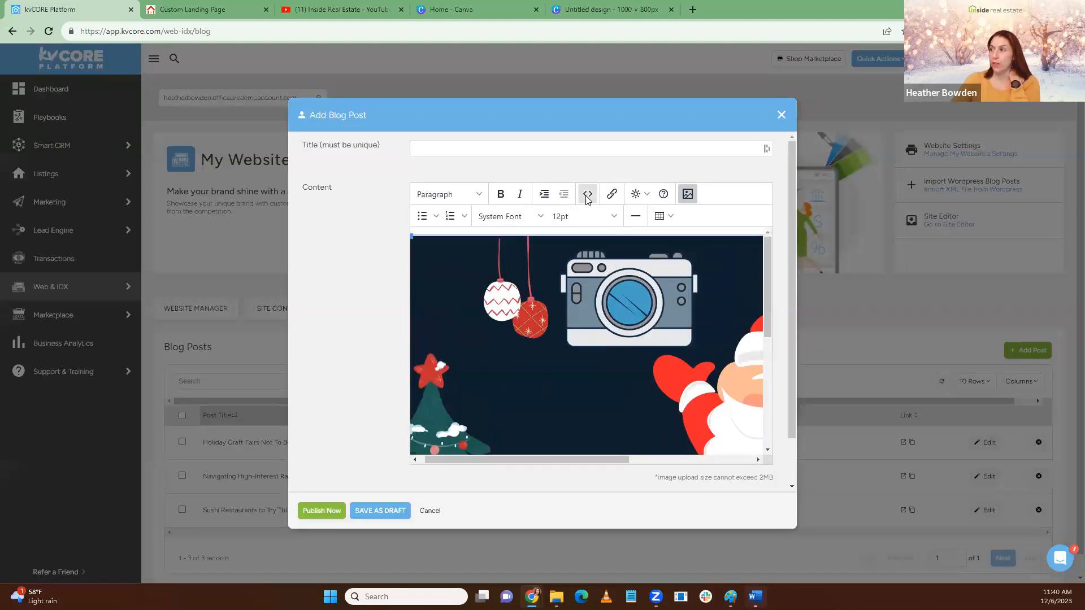
left_click(588, 194)
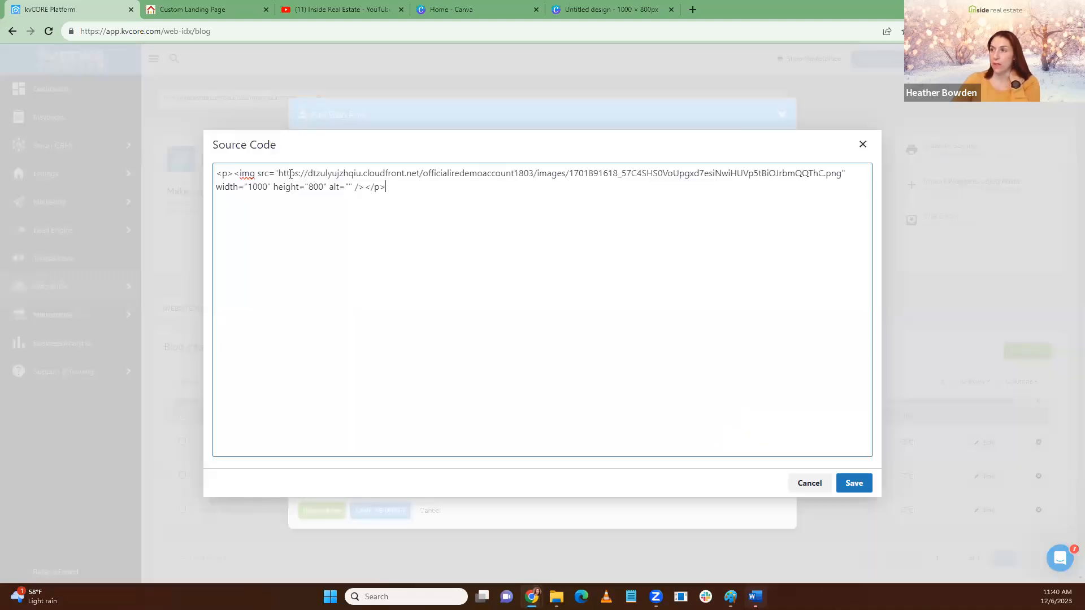
left_click_drag(281, 172, 842, 177)
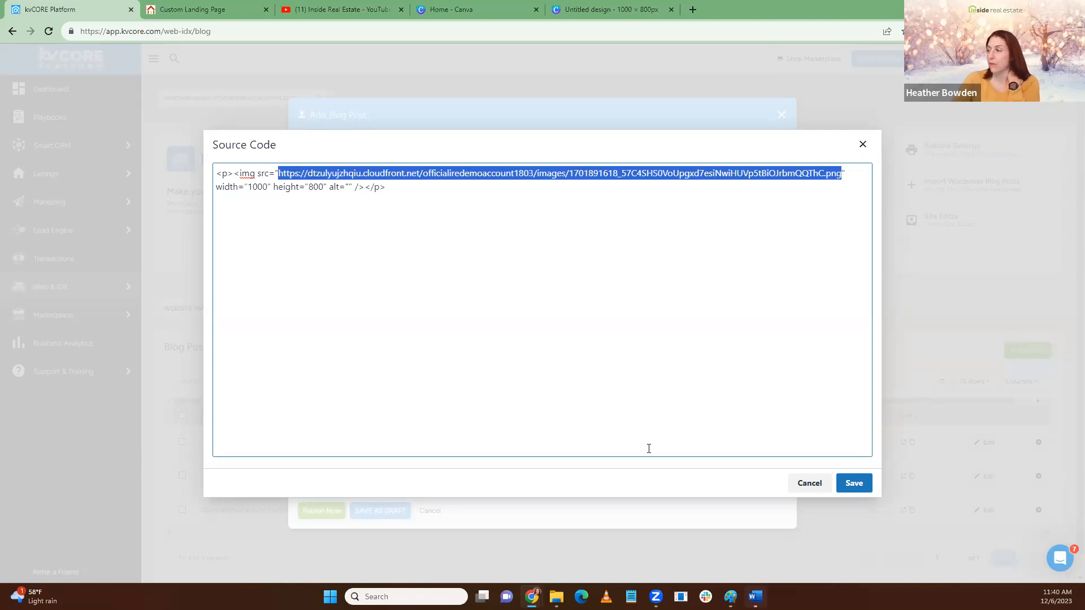
left_click(818, 483)
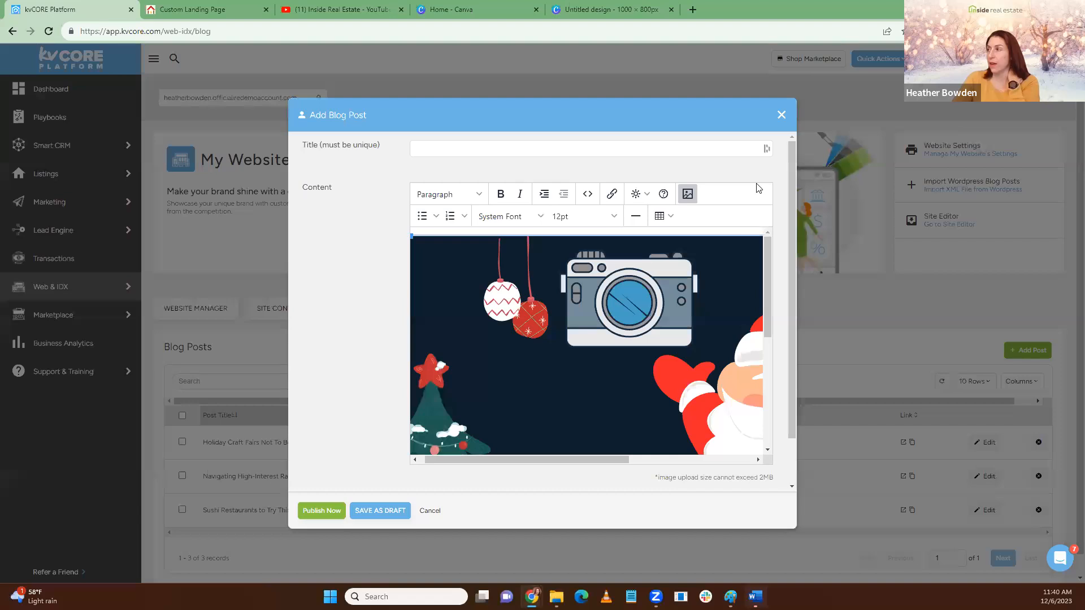
left_click(781, 115)
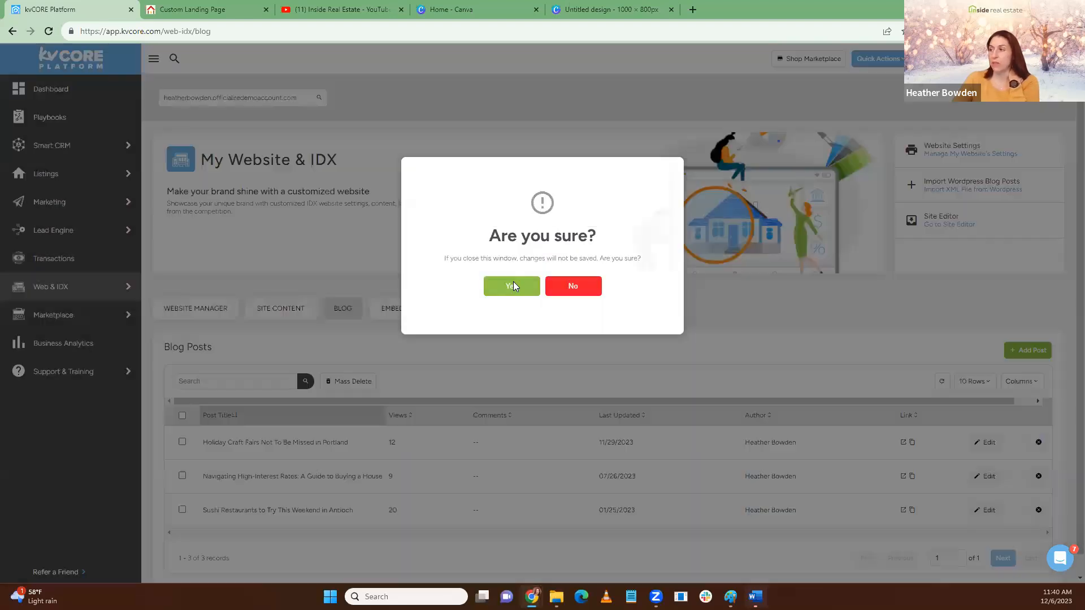
left_click(511, 286)
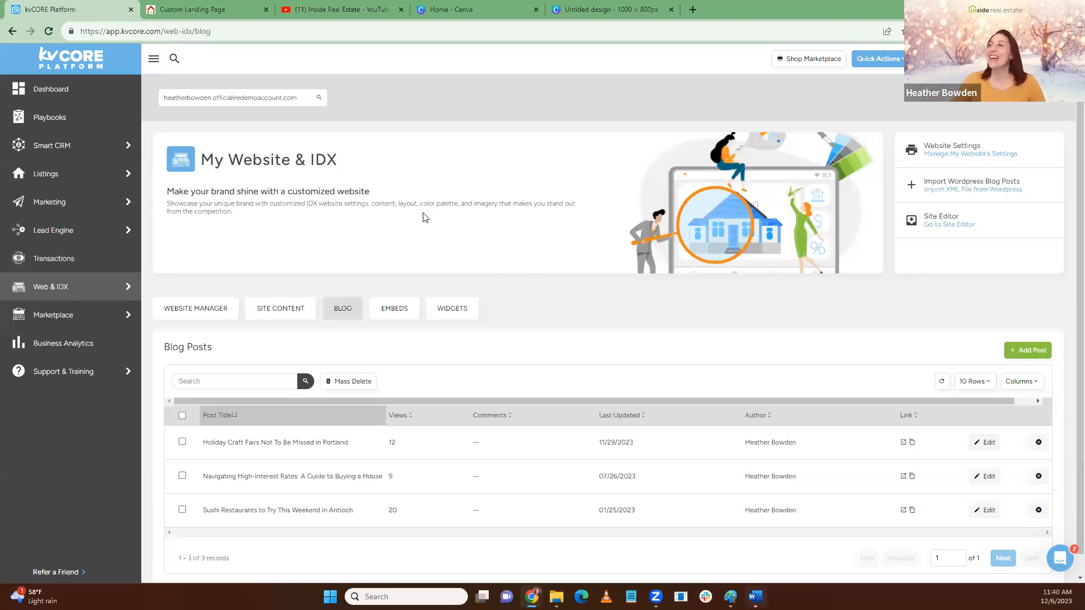
Return to the custom landing page and save the copied PNG URL as its custom background image
left_click(188, 9)
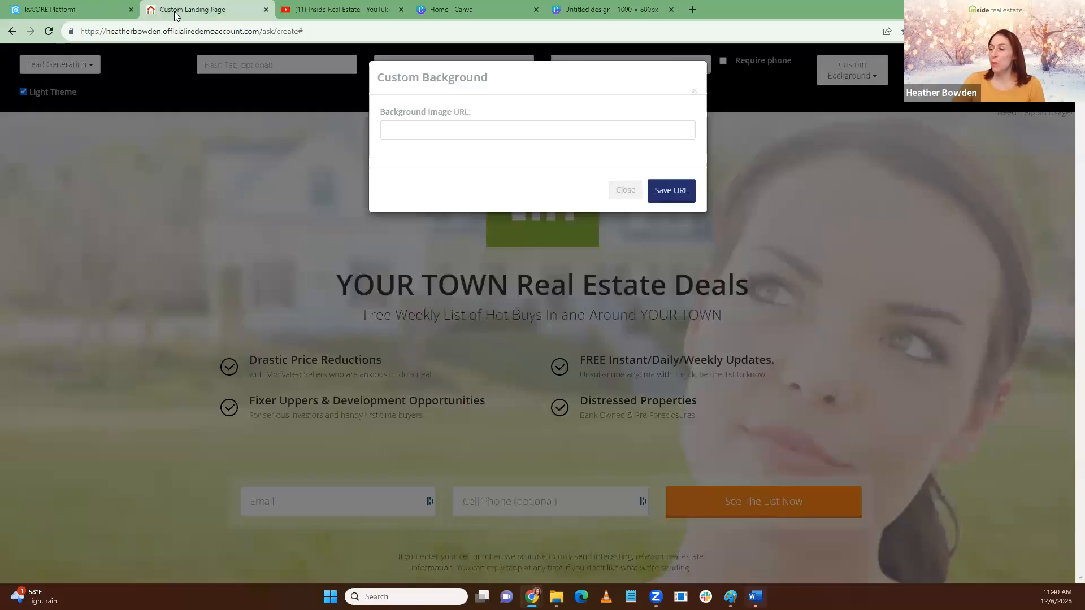
left_click(491, 130)
key("ctrl+v")
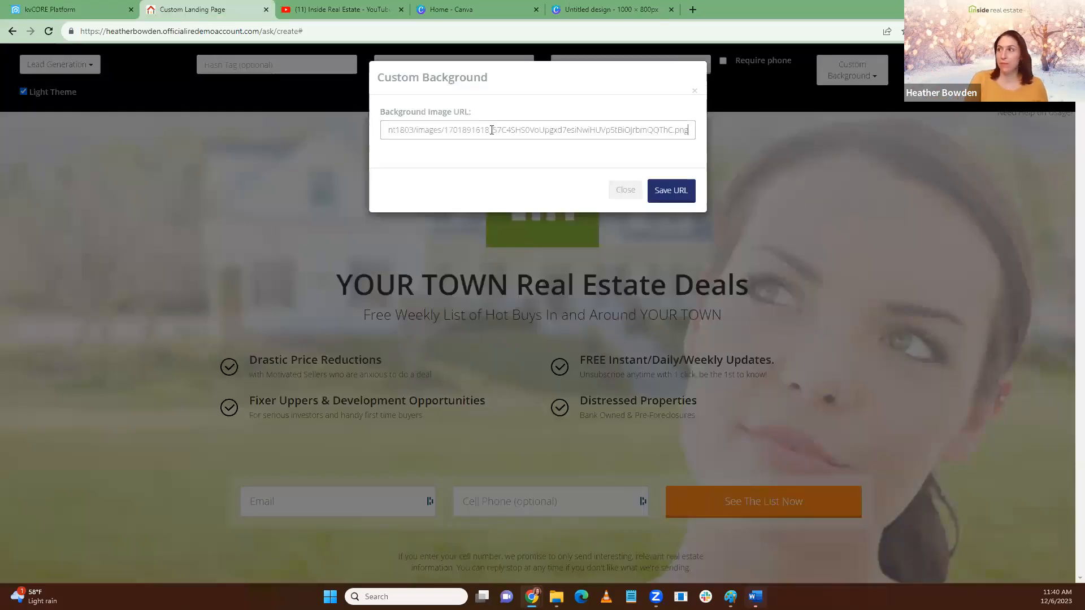
left_click(671, 190)
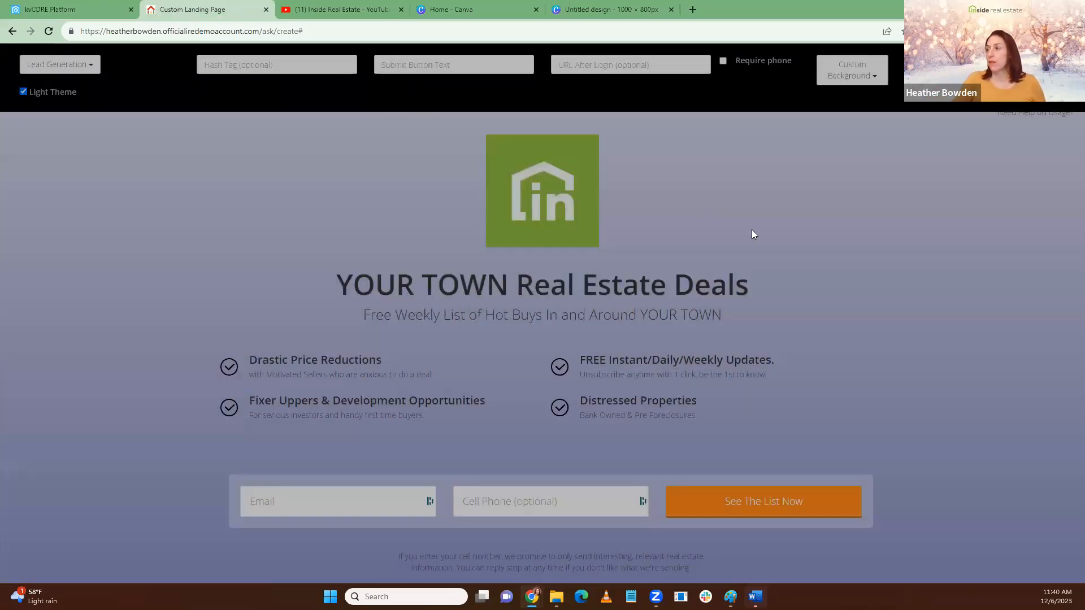
scroll(845, 234, "down", 4)
scroll(843, 237, "up", 4)
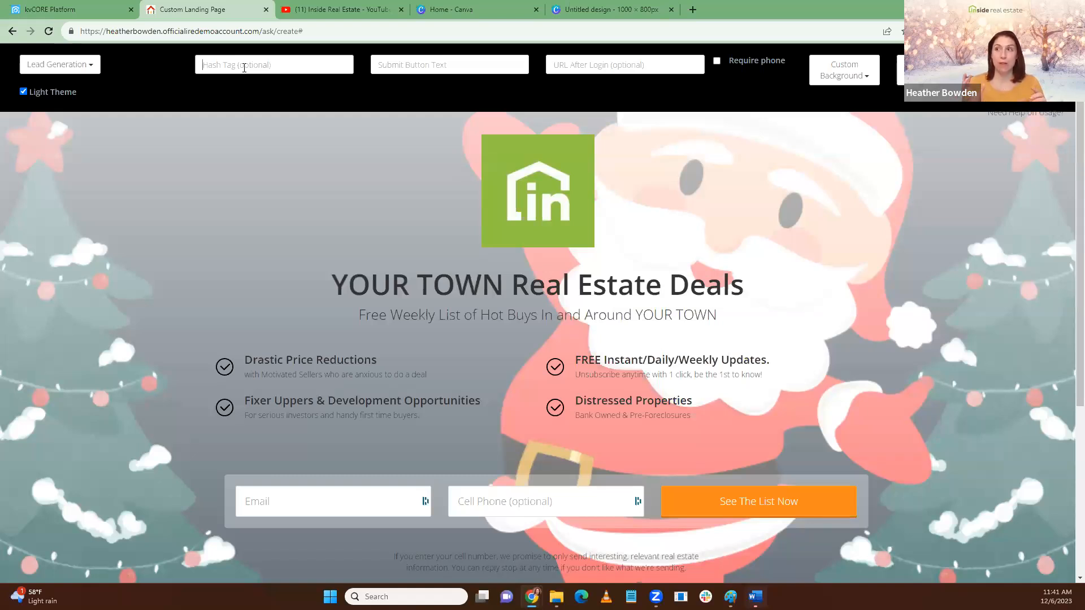
type("picswithSantaFr")
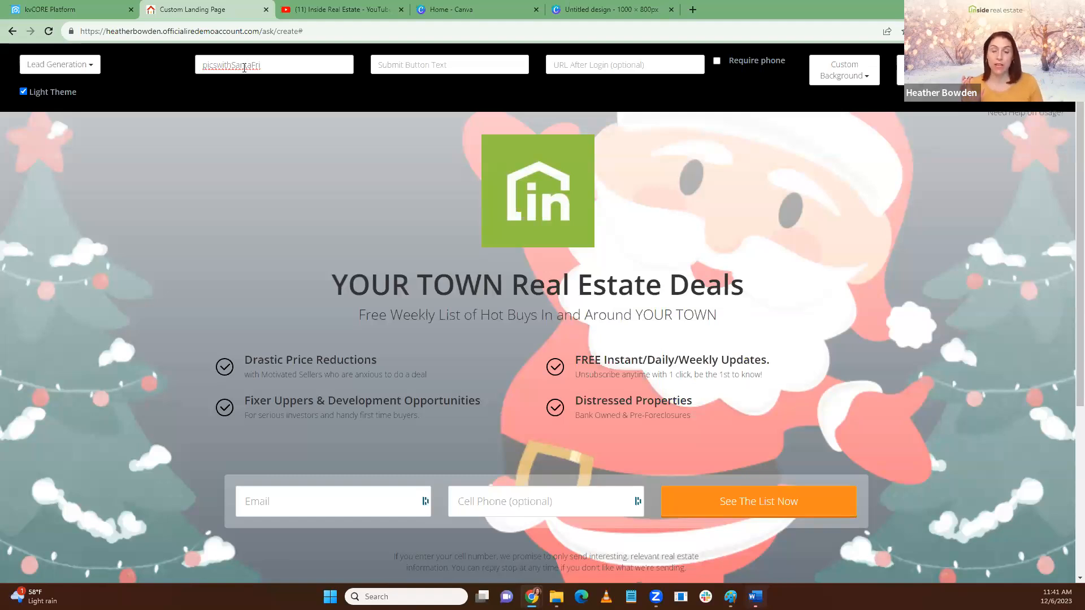
type("i")
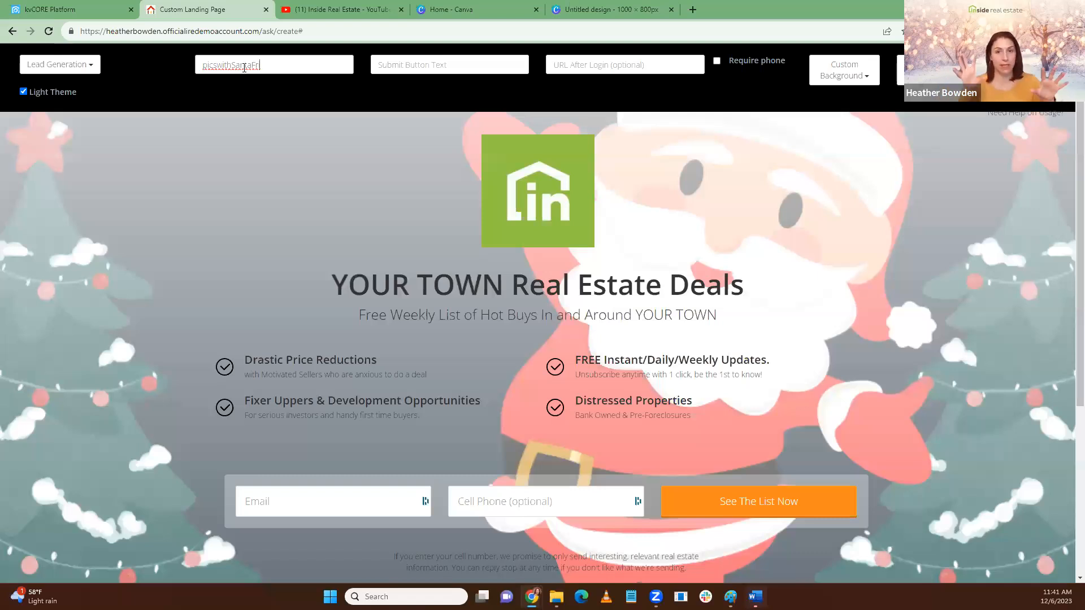
key("BackSpace")
key("BackSpace")
key("BackSpace")
key("BackSpace")
key("BackSpace")
key("BackSpace")
key("BackSpace")
key("BackSpace")
key("BackSpace")
key("BackSpace")
key("BackSpace")
key("BackSpace")
key("BackSpace")
key("BackSpace")
key("BackSpace")
key("BackSpace")
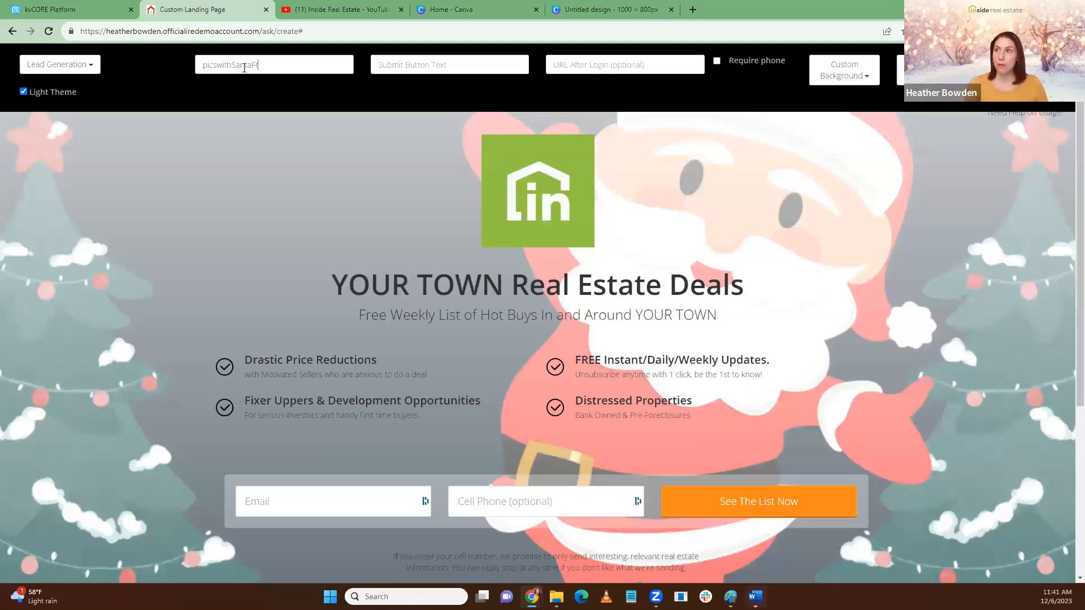
Enter "PicsWithSanta" as the landing page's hash tag and "Save Your Spot!" as its submit button text
type("PicsWith")
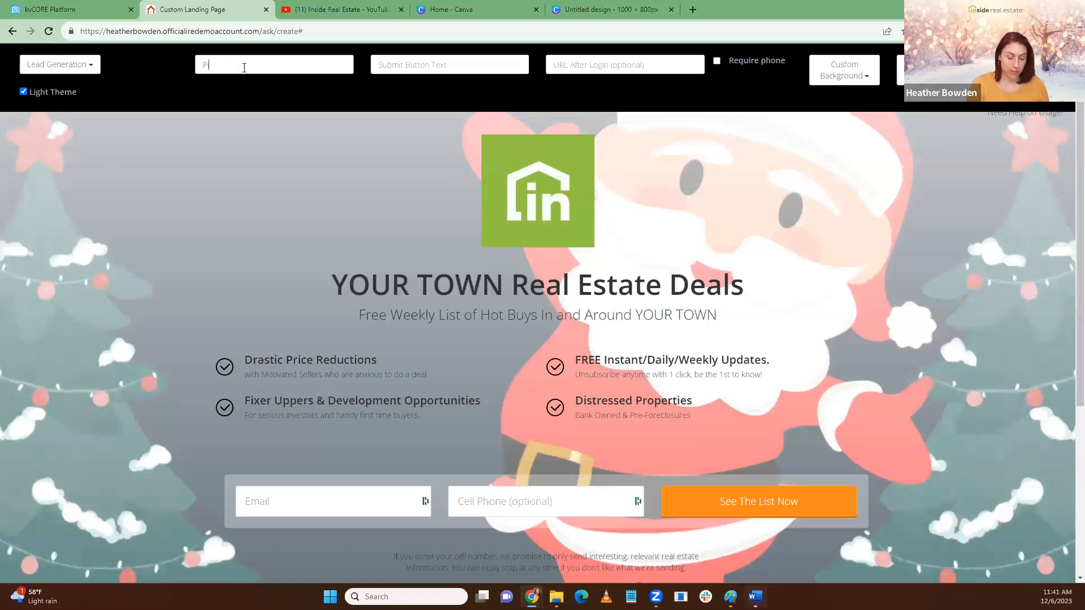
type("Santa")
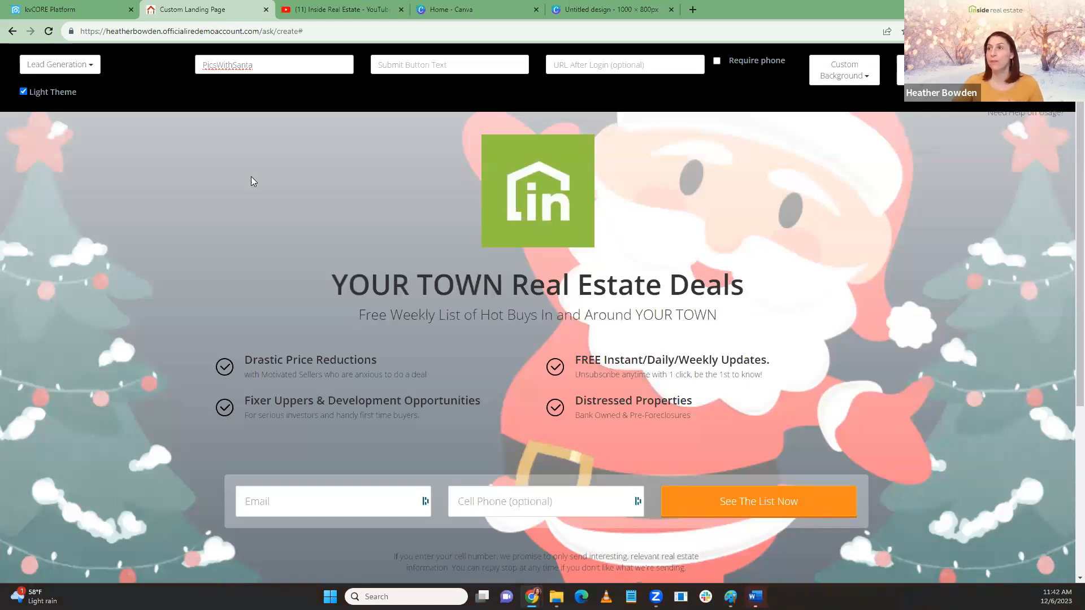
left_click(394, 65)
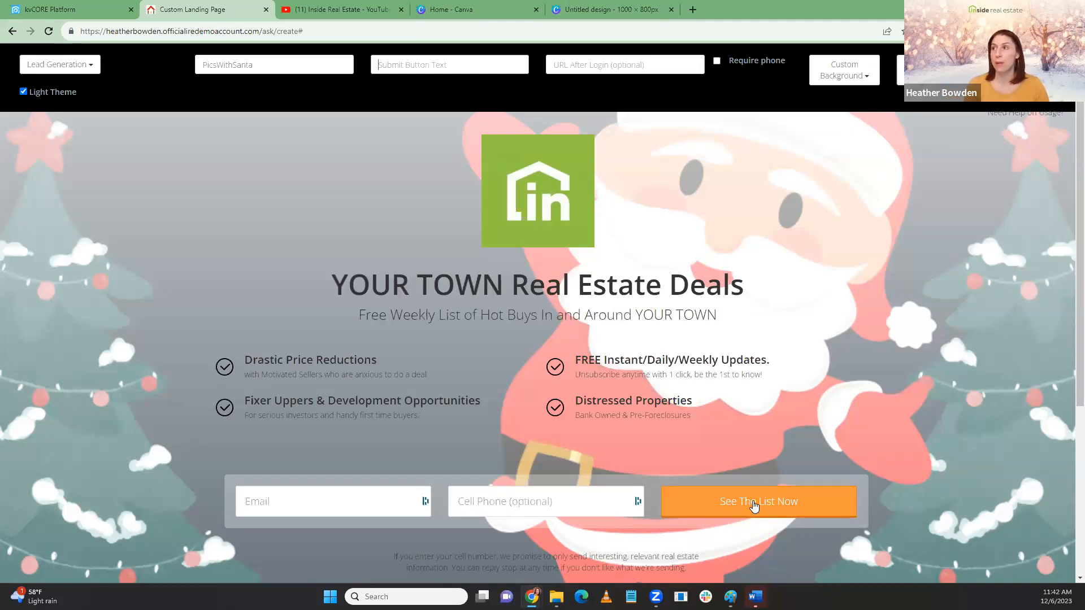
type("Save Y")
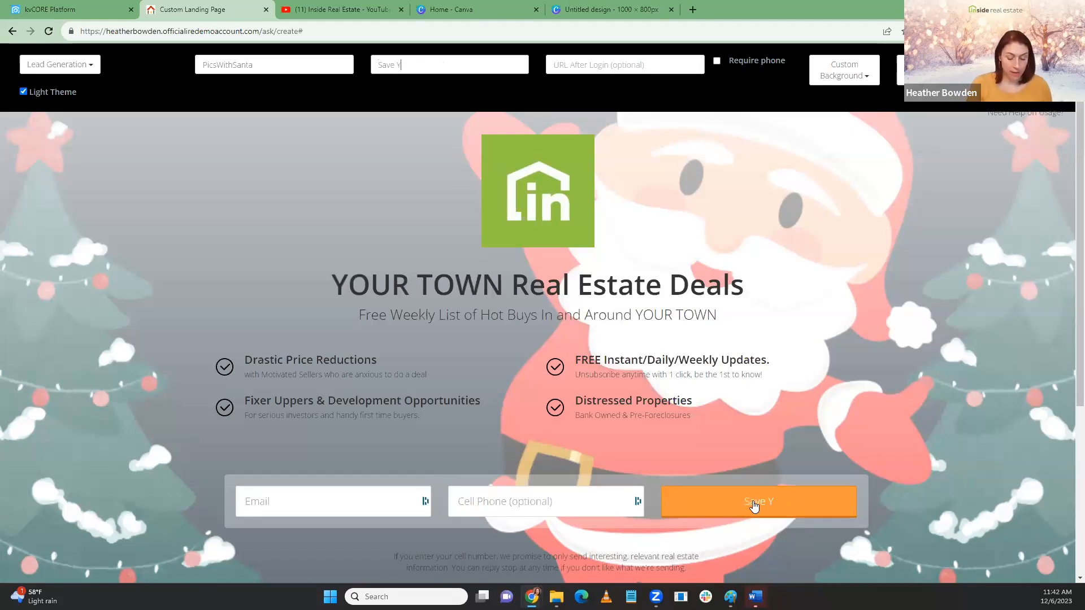
type("our Spot!")
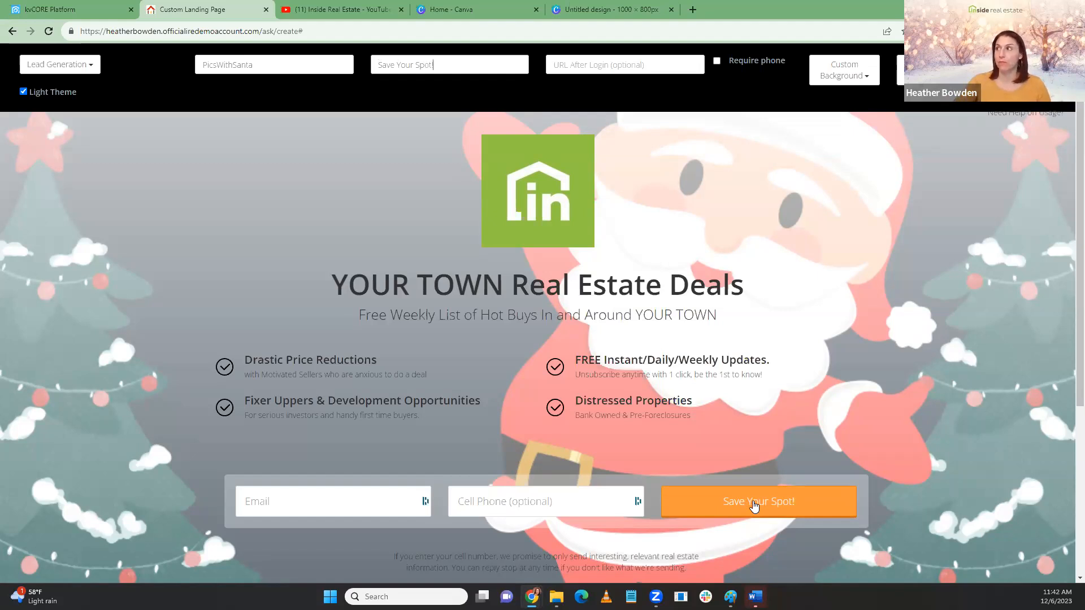
left_click(592, 64)
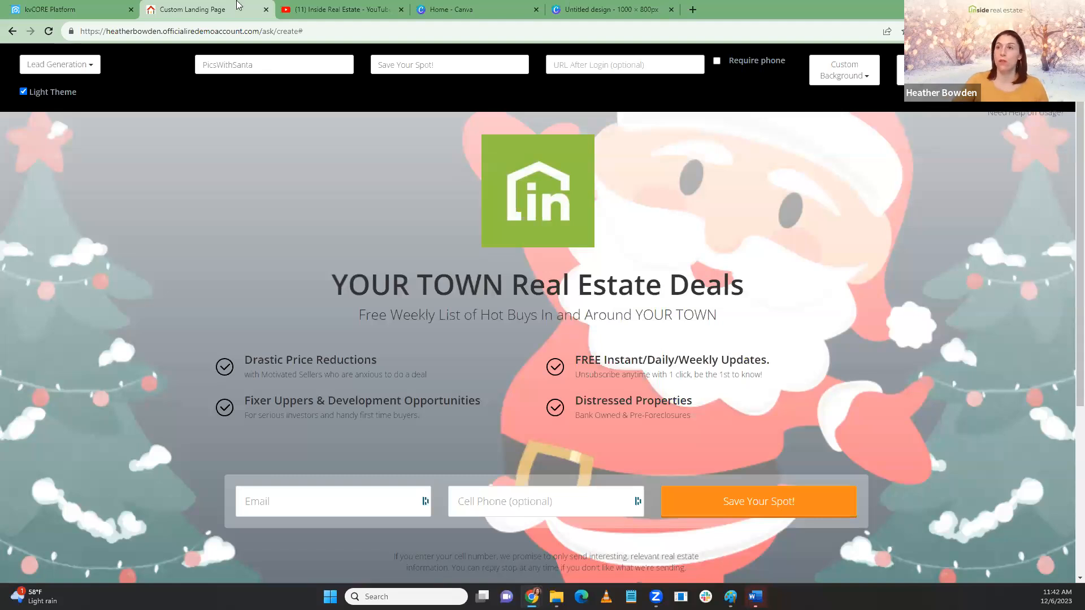
Switch to the kvCORE platform, go to the website's custom pages and start a new custom page
left_click(90, 5)
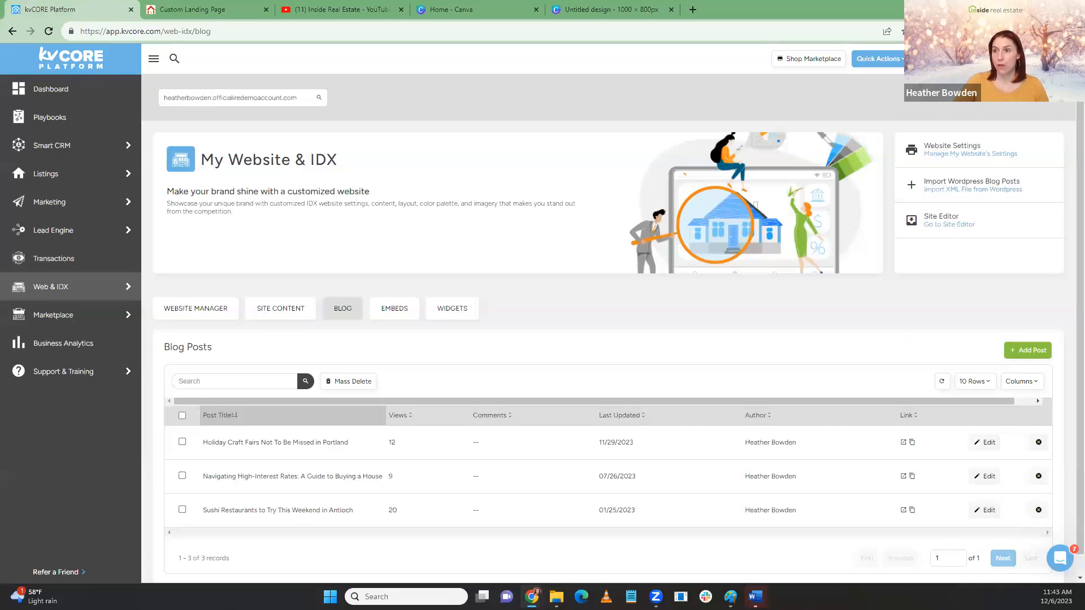
mouse_move(134, 287)
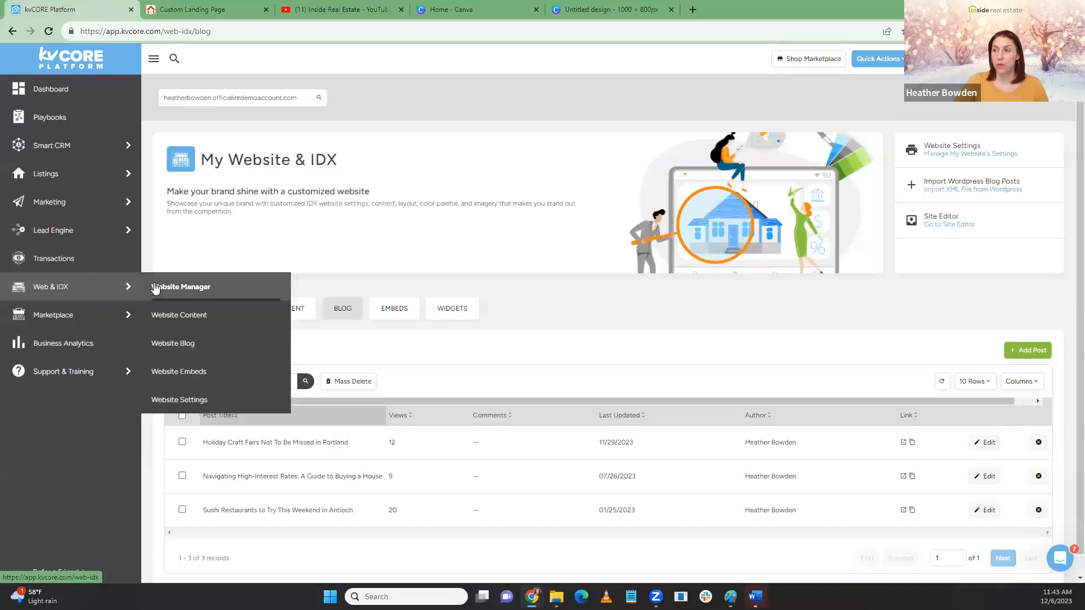
left_click(185, 289)
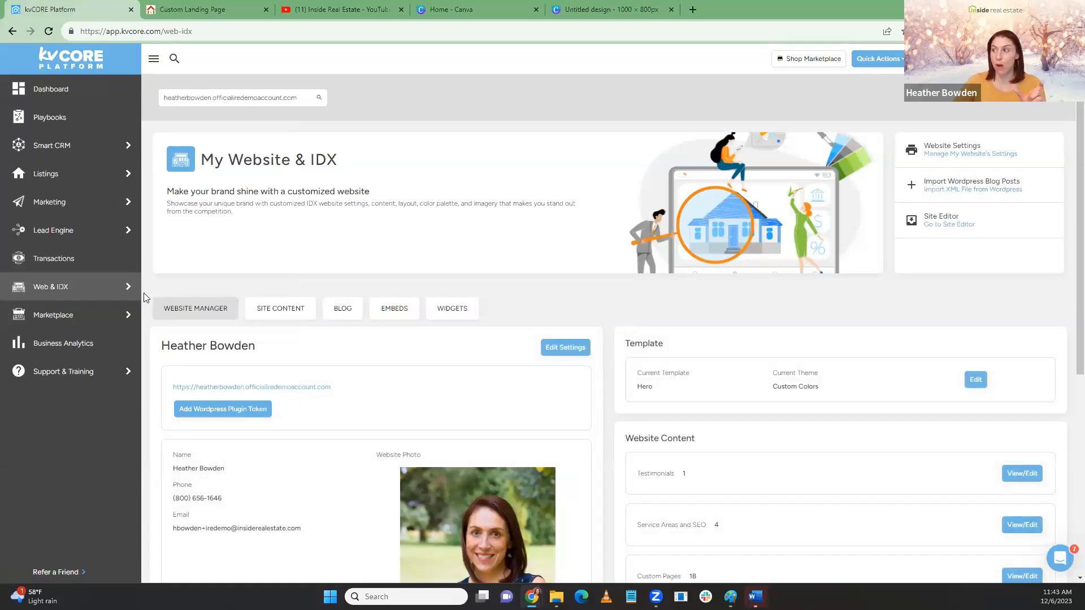
scroll(1005, 406, "down", 3)
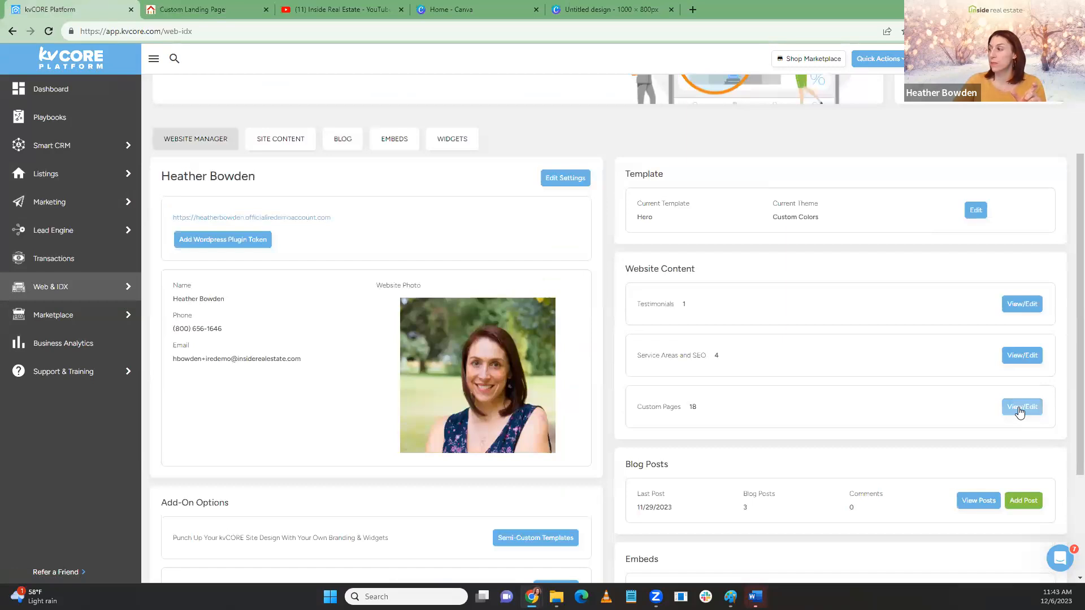
left_click(1029, 411)
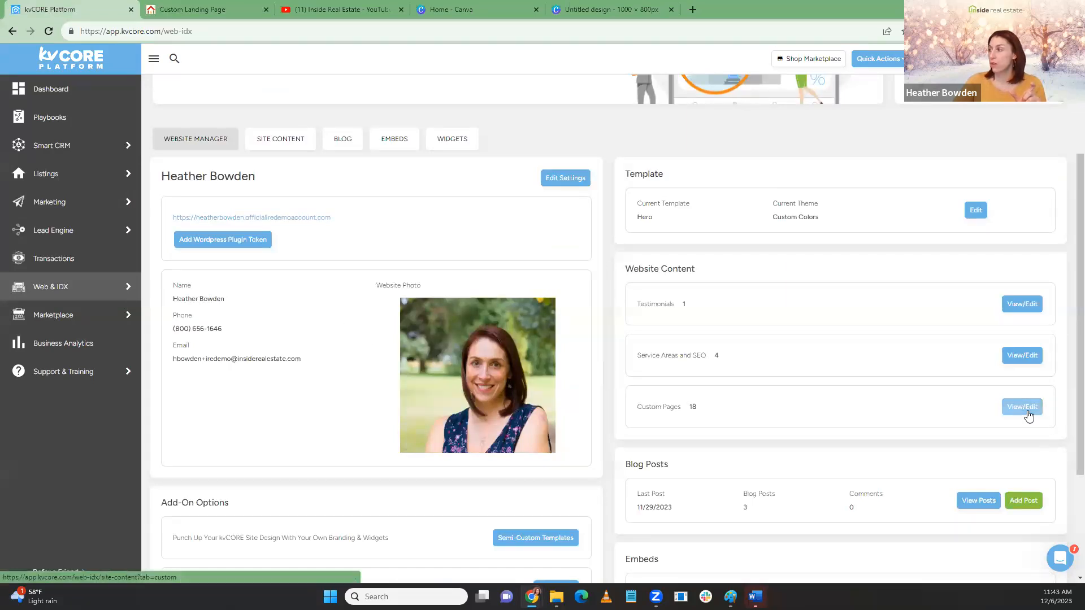
left_click(1027, 351)
left_click(458, 161)
type("Thank You")
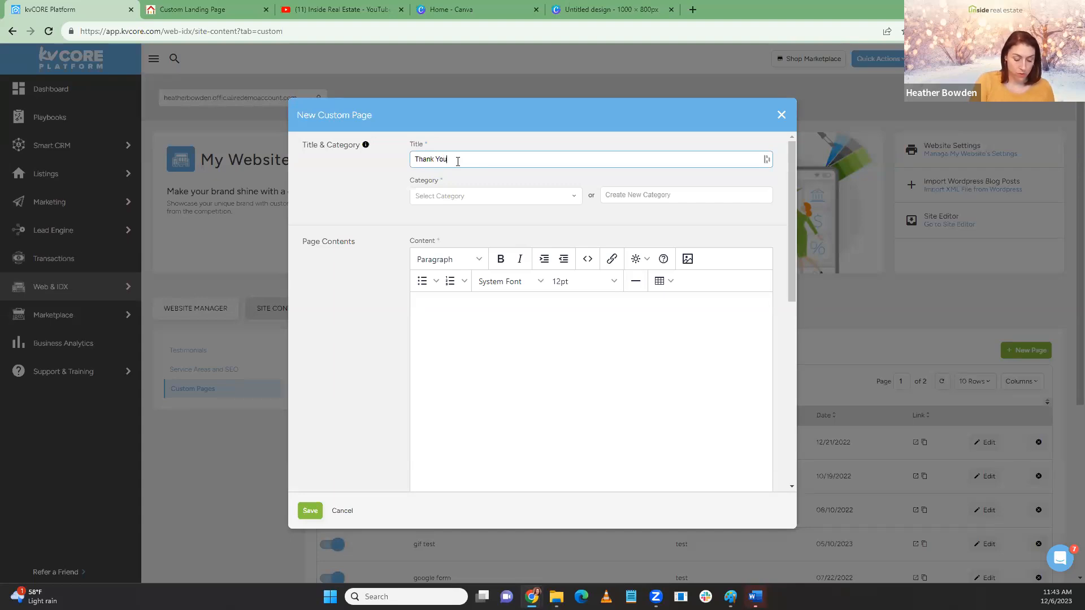
type("for RSVP")
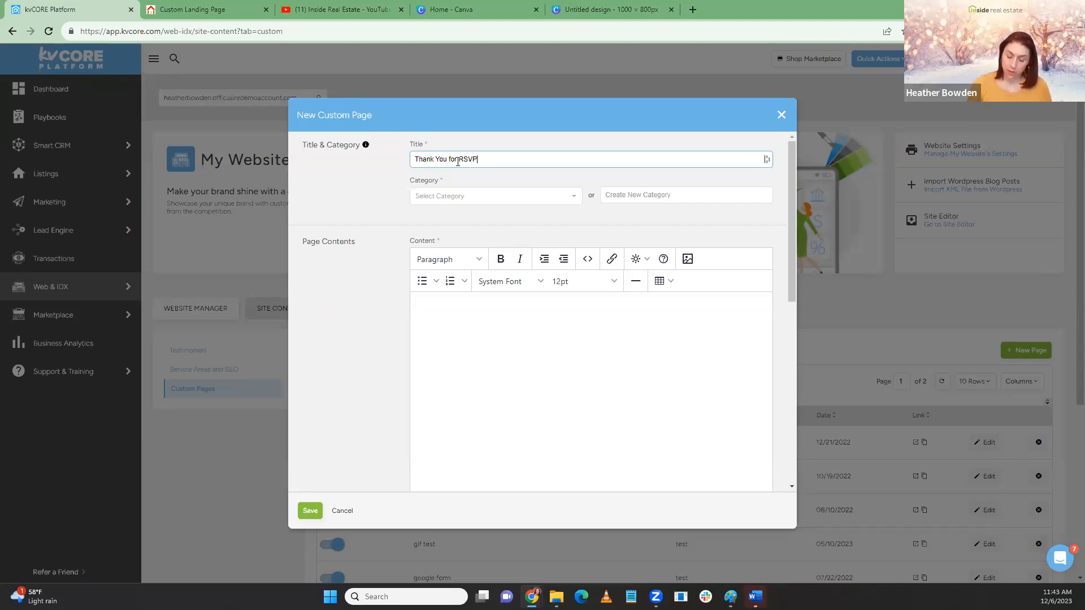
type("ing")
key("BackSpace")
key("BackSpace")
key("BackSpace")
key("BackSpace")
key("BackSpace")
key("BackSpace")
key("BackSpace")
key("BackSpace")
key("BackSpace")
key("BackSpace")
key("BackSpace")
key("BackSpace")
key("BackSpace")
key("BackSpace")
key("BackSpace")
key("BackSpace")
key("BackSpace")
key("BackSpace")
key("BackSpace")
type("See You Saturday wit")
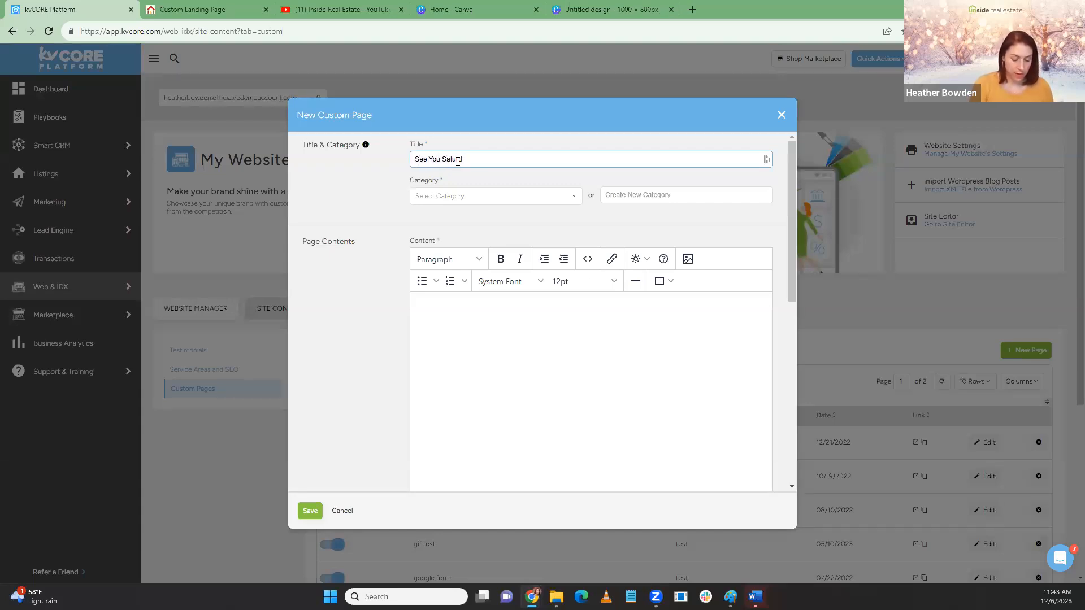
type("hS")
key("BackSpace")
key("BackSpace")
key("BackSpace")
key("BackSpace")
key("BackSpace")
key("BackSpace")
key("BackSpace")
key("BackSpace")
key("BackSpace")
key("BackSpace")
key("BackSpace")
key("BackSpace")
key("BackSpace")
key("BackSpace")
key("BackSpace")
key("BackSpace")
key("BackSpace")
key("BackSpace")
key("BackSpace")
key("BackSpace")
Title the custom page "Santa Can't Wait to See You Saturday" and assign it to a new category named "Events"
type("Santa Can't Wait to See You Saturday")
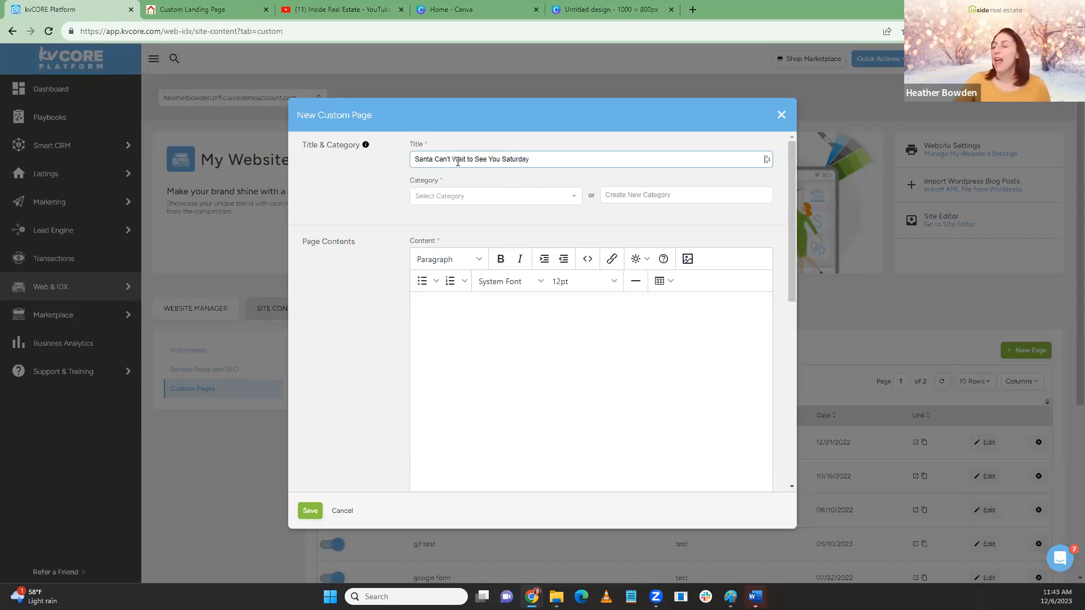
left_click(436, 196)
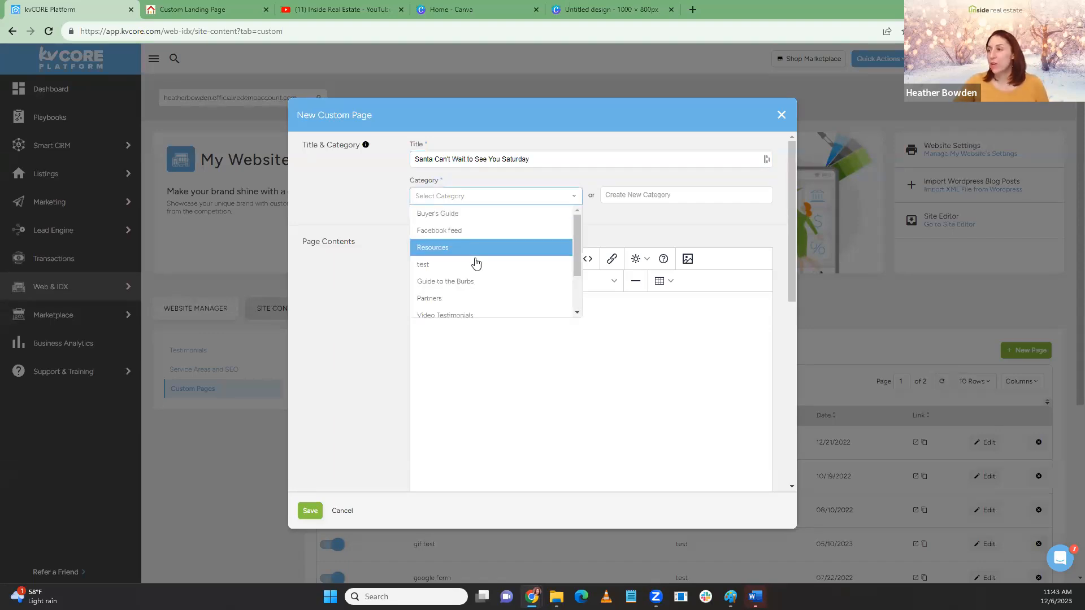
scroll(476, 264, "down", 2)
scroll(456, 266, "up", 2)
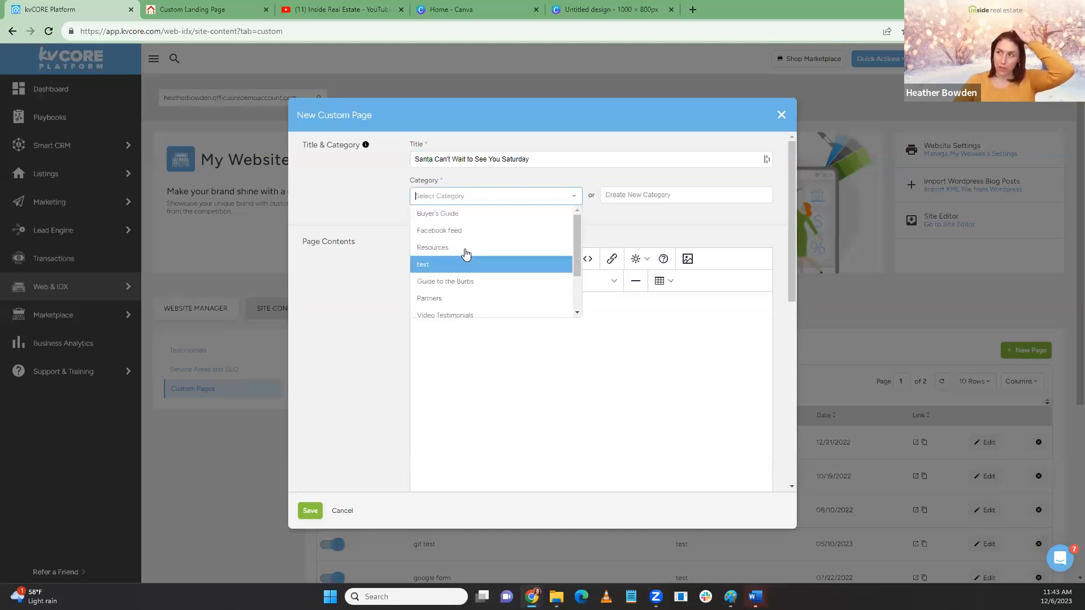
type("Events")
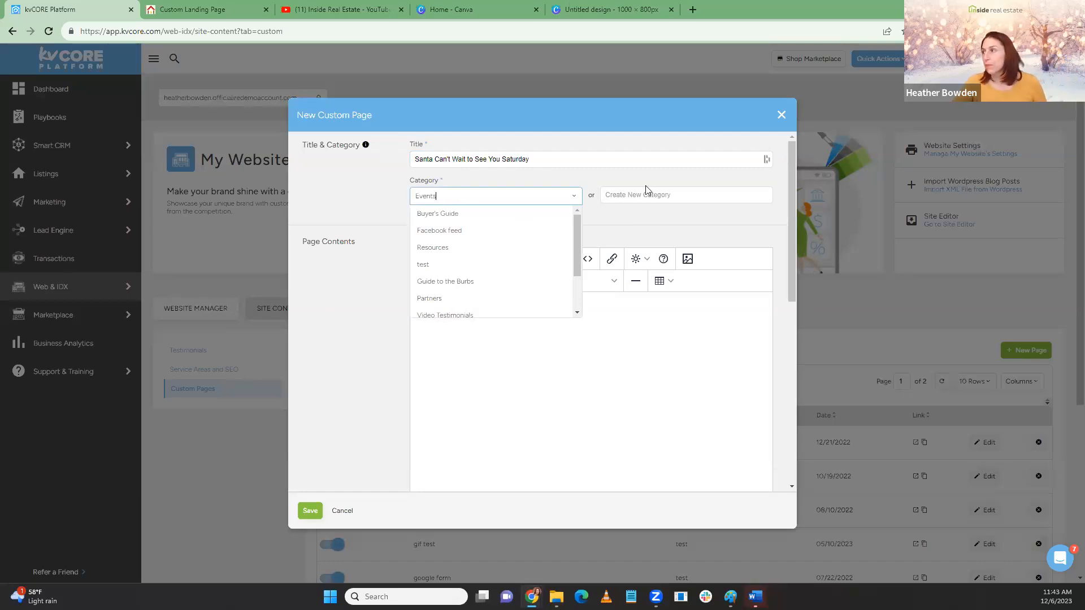
key("ctrl+a")
key("BackSpace")
left_click(670, 194)
type("Events")
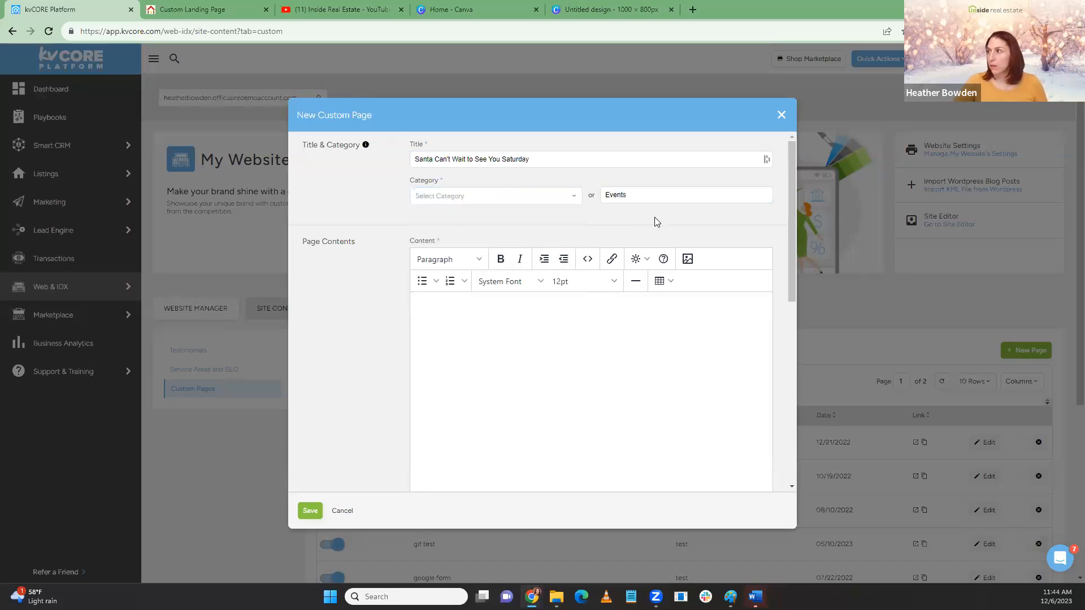
Upload the Santa picture "Untitled design - 2023-12-06T113944.479.png" from Downloads and insert it into the custom page's content
left_click(493, 330)
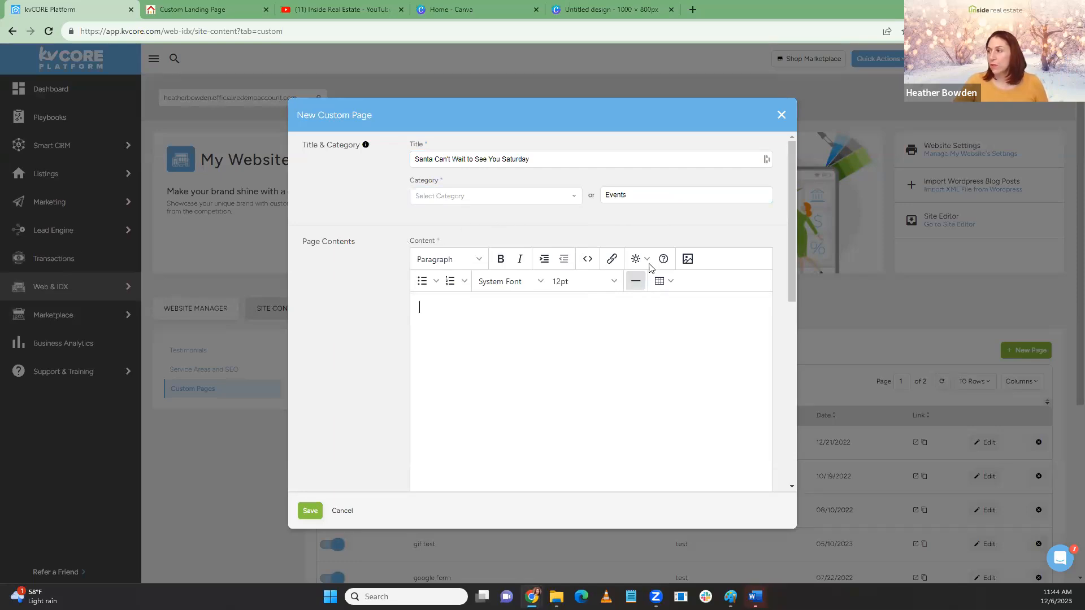
left_click(687, 258)
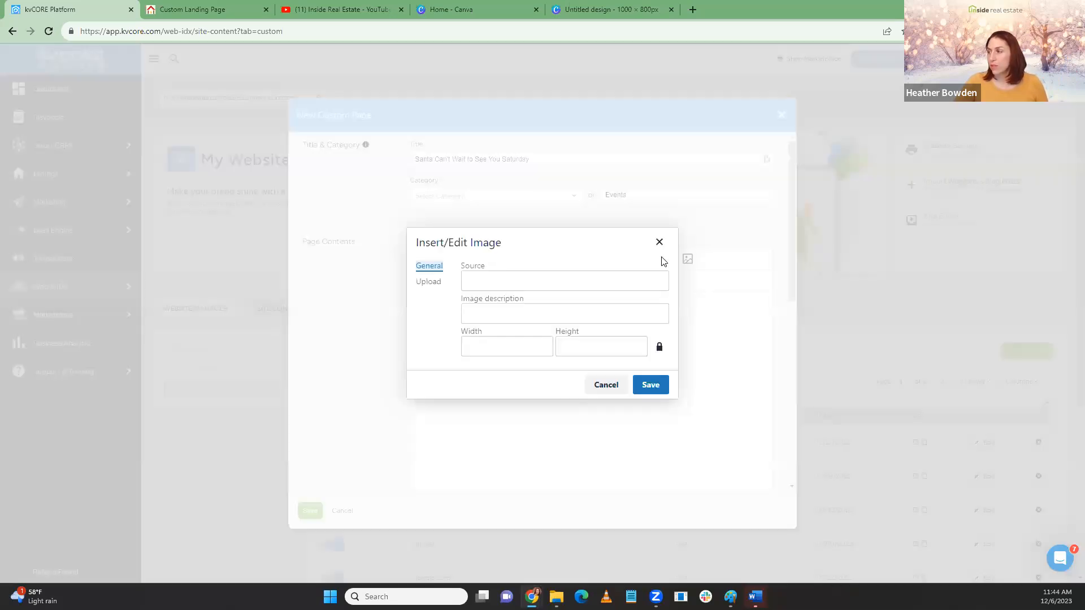
left_click(434, 286)
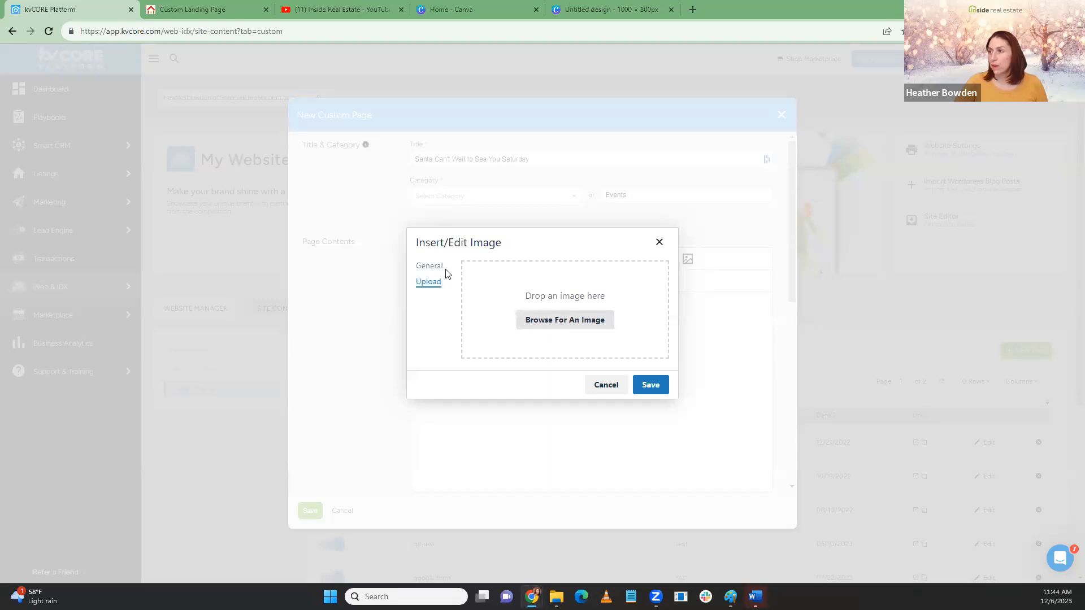
left_click(565, 320)
left_click(164, 163)
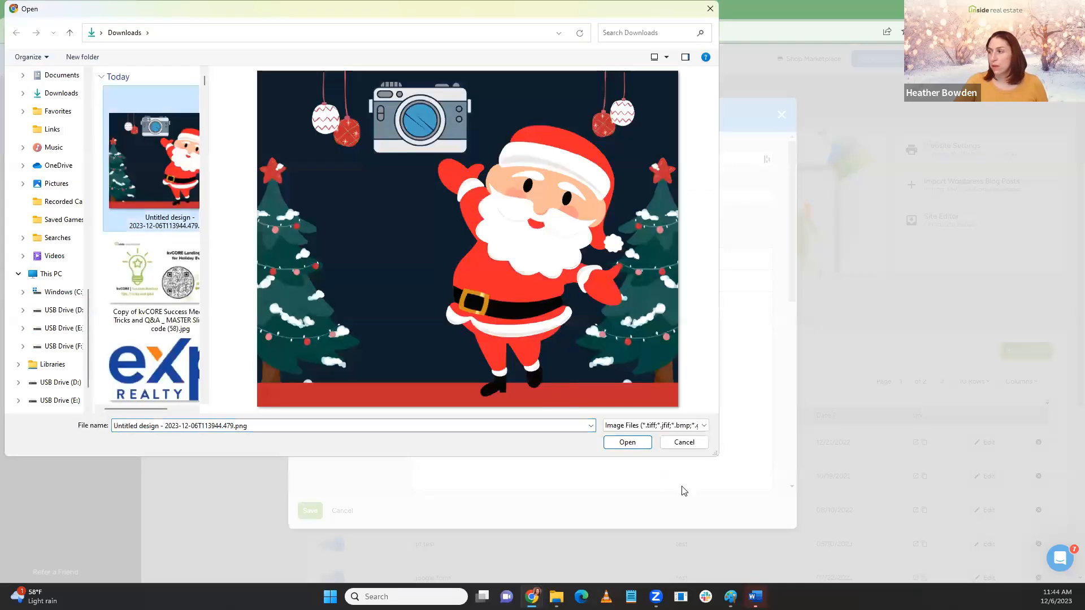
left_click(636, 443)
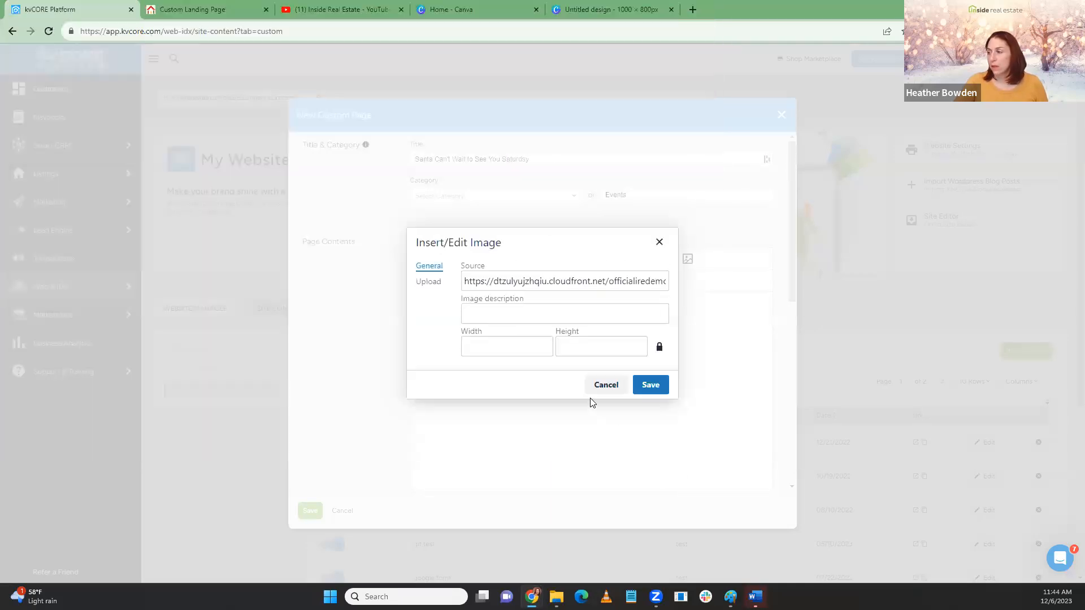
left_click(650, 388)
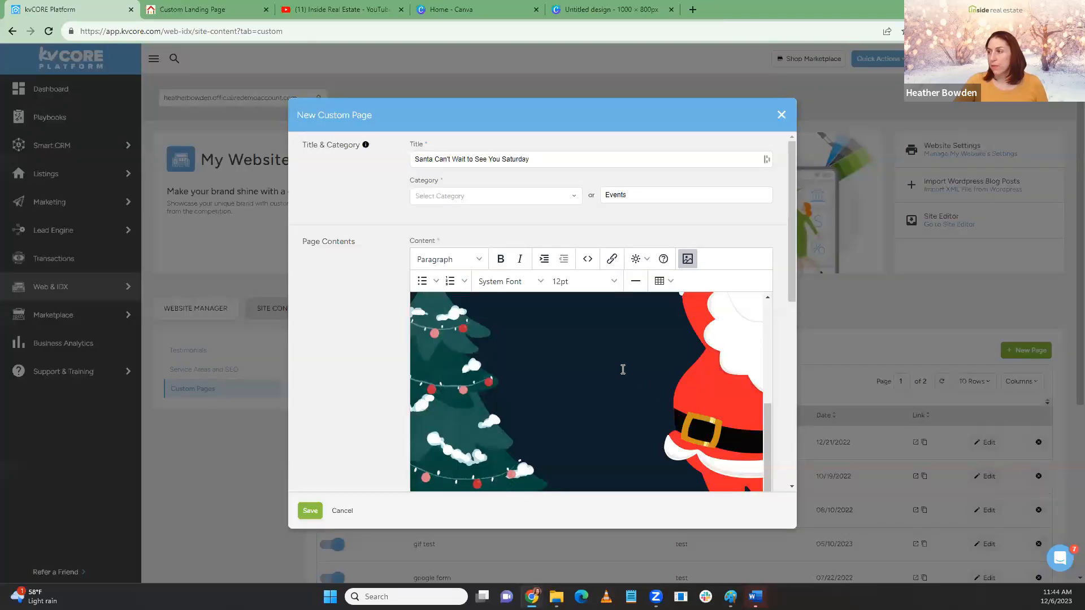
Shrink the inserted Santa image proportionally so that most of it fits within the content editor's width
scroll(622, 369, "down", 3)
left_click_drag(492, 411, 615, 412)
left_click_drag(761, 395, 593, 328)
left_click_drag(547, 412, 506, 413)
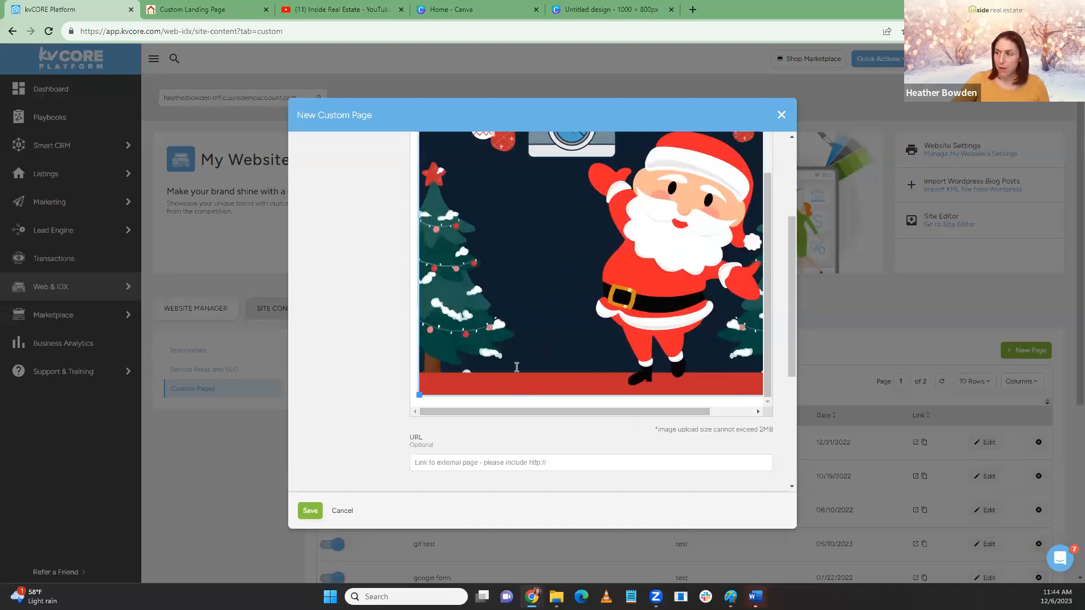
Add the line "Thanks so much for letting us know you're coming!" below the Santa image and save the custom page
key("Right")
key("Return")
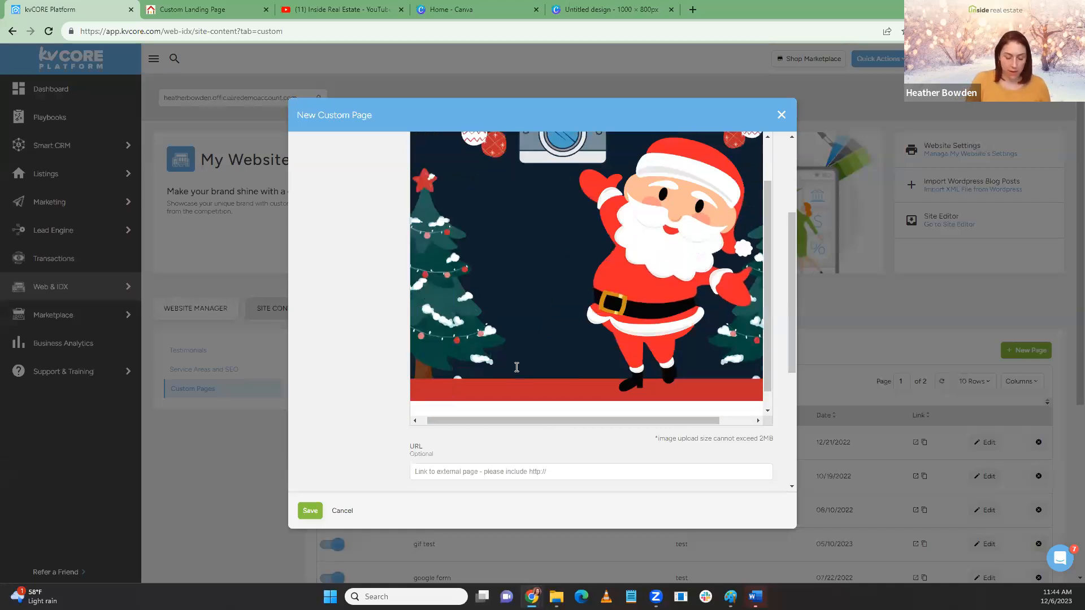
type("Thanks so much for letting")
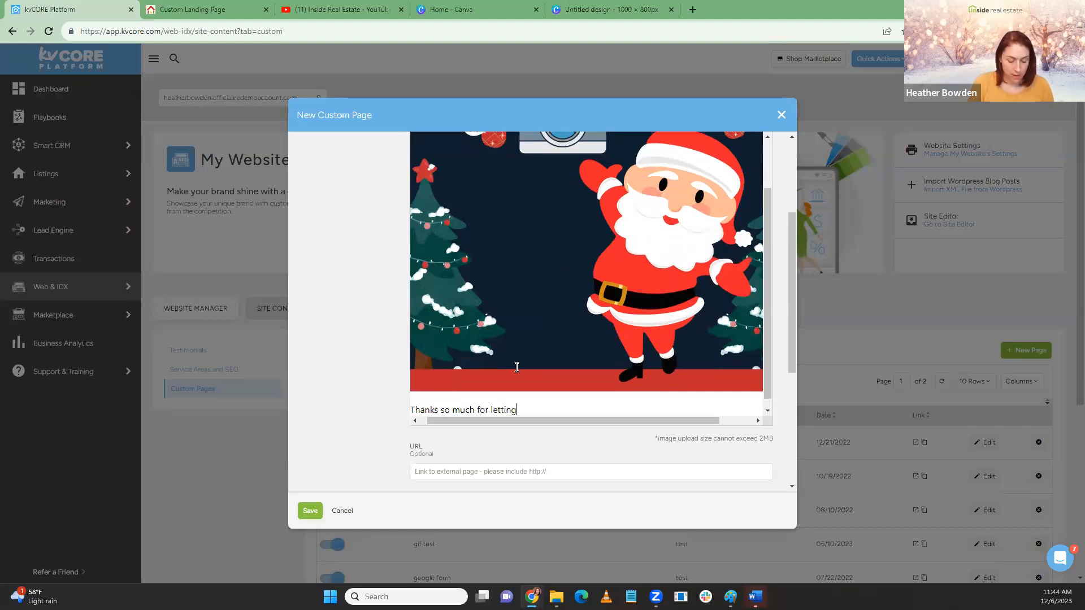
type(" us know you're comi")
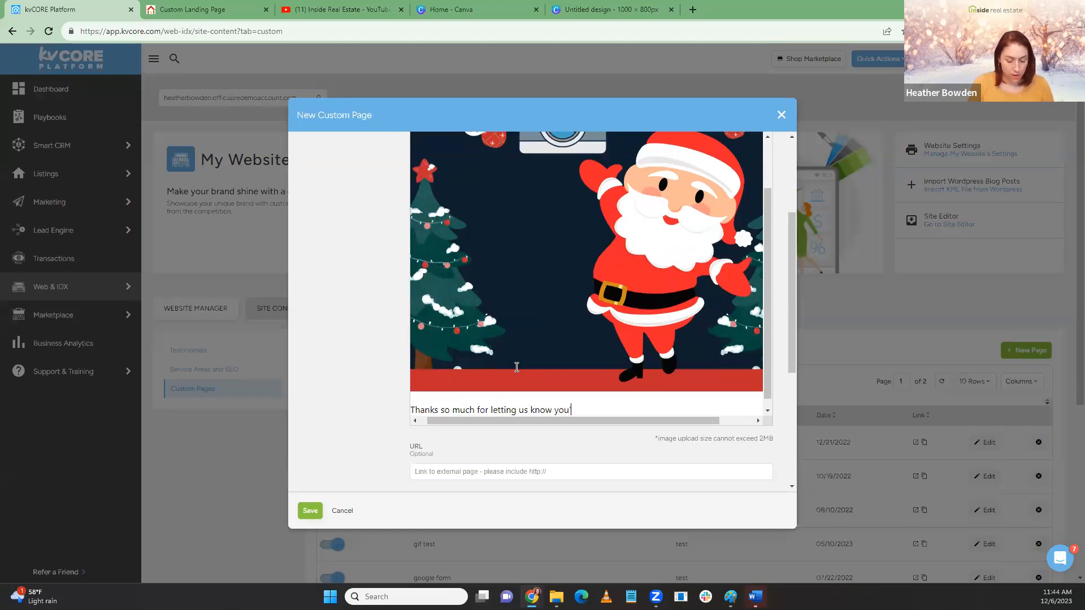
type("ng!")
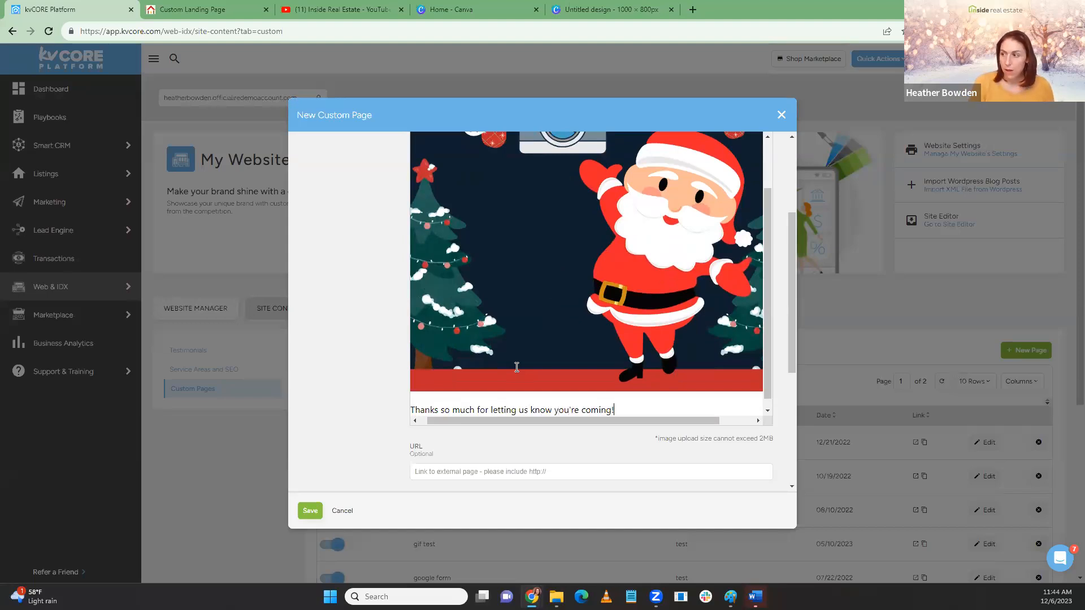
key("Return")
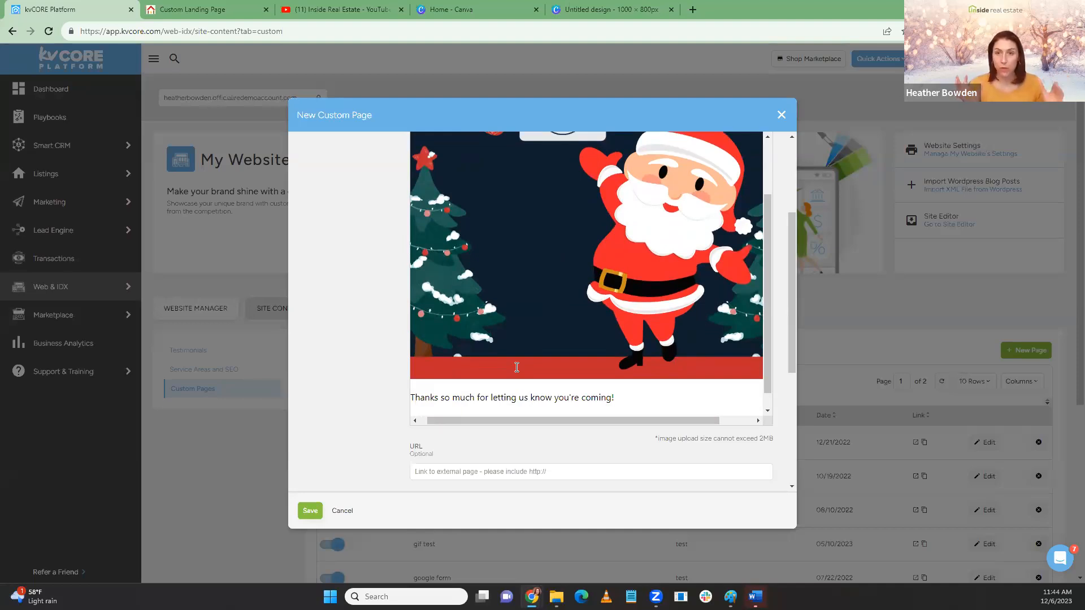
scroll(516, 367, "up", 6)
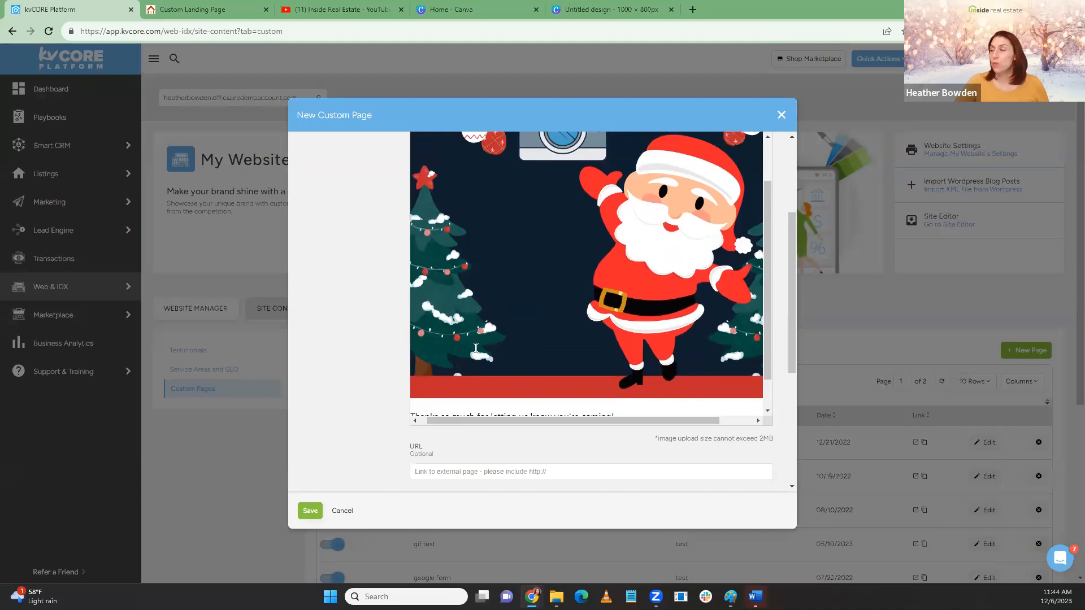
scroll(481, 323, "down", 5)
scroll(368, 346, "down", 5)
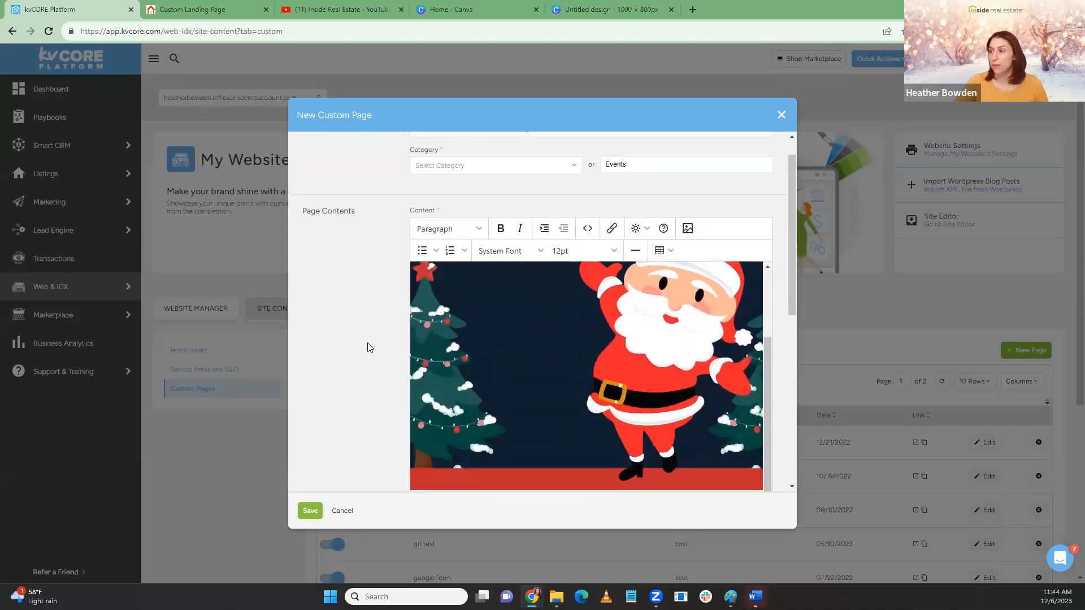
left_click(309, 511)
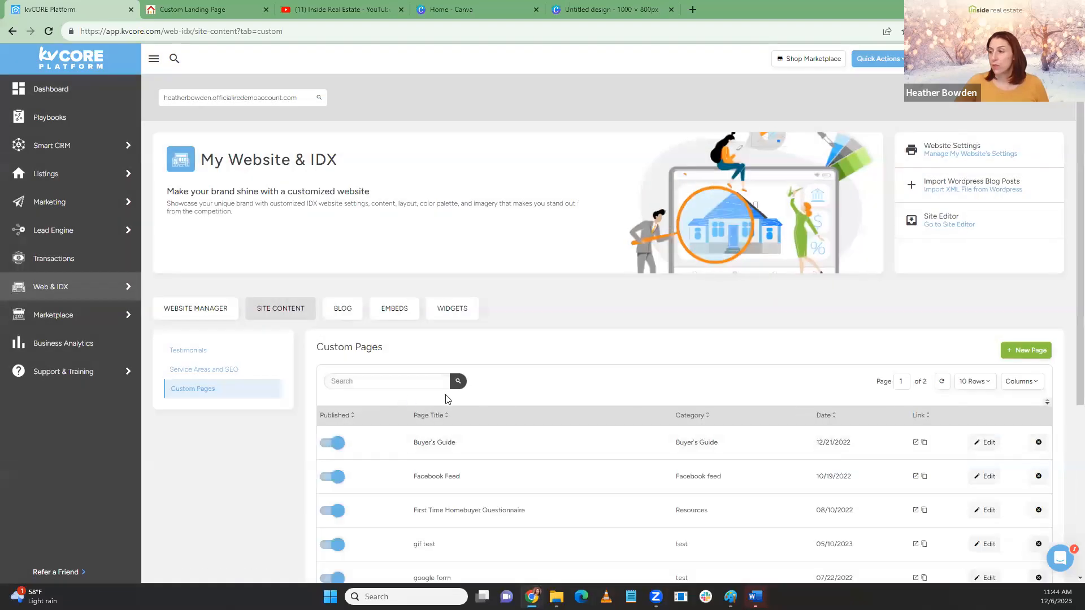
Find "Santa Can't Wait to See You Saturday" on the second page of the custom pages list and copy its link
scroll(449, 401, "down", 2)
scroll(449, 401, "down", 4)
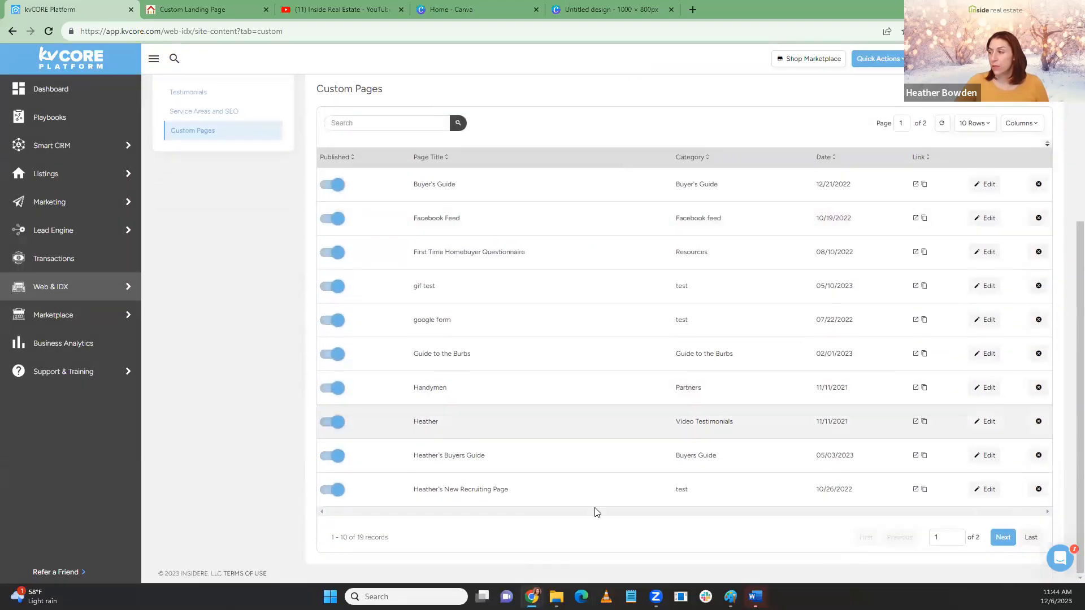
left_click(1013, 544)
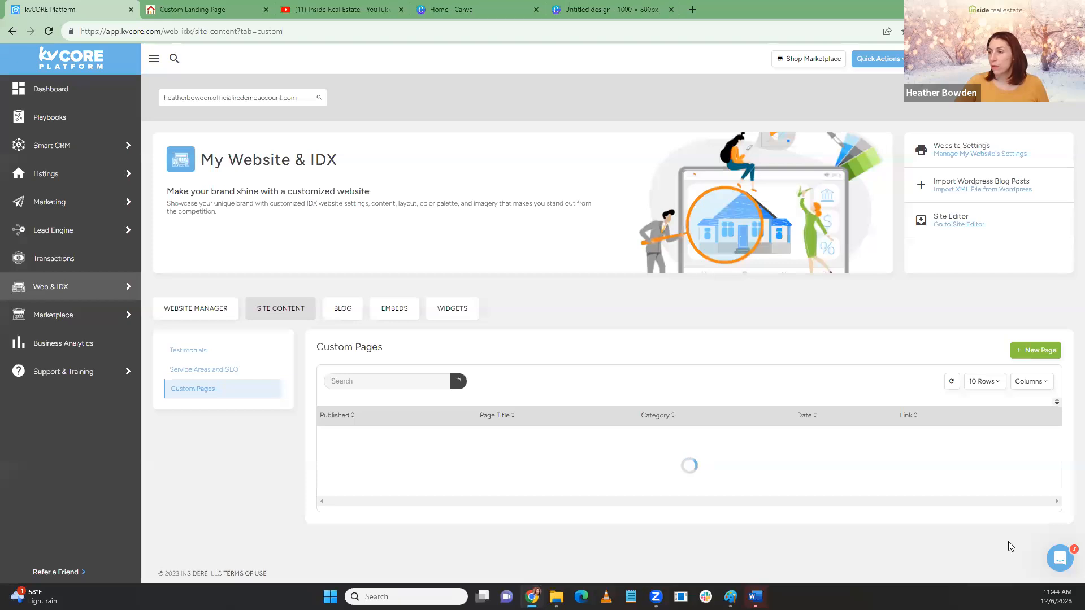
scroll(649, 471, "down", 2)
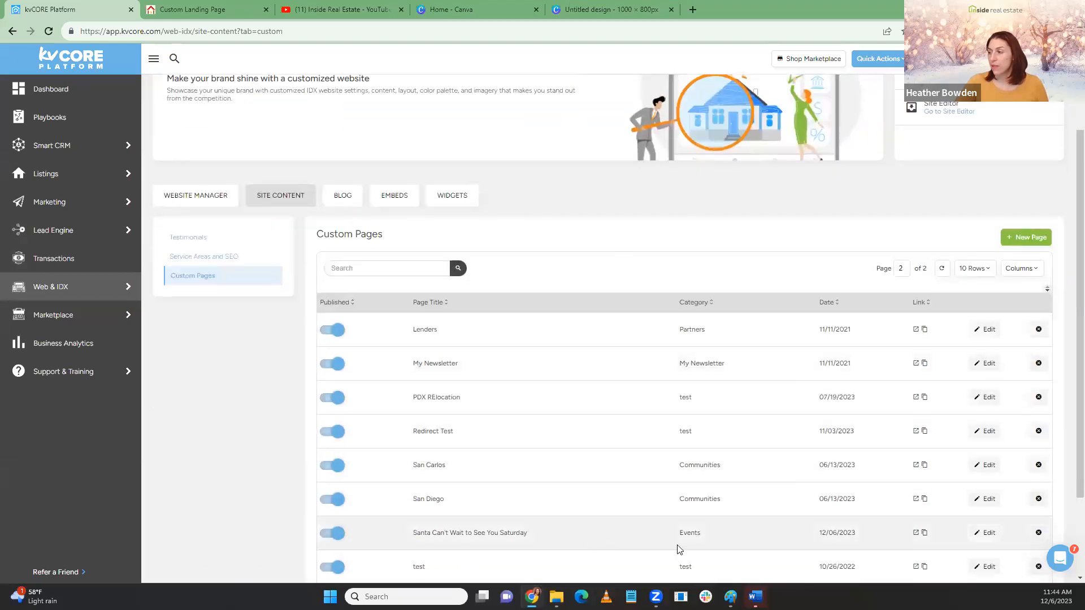
left_click(926, 534)
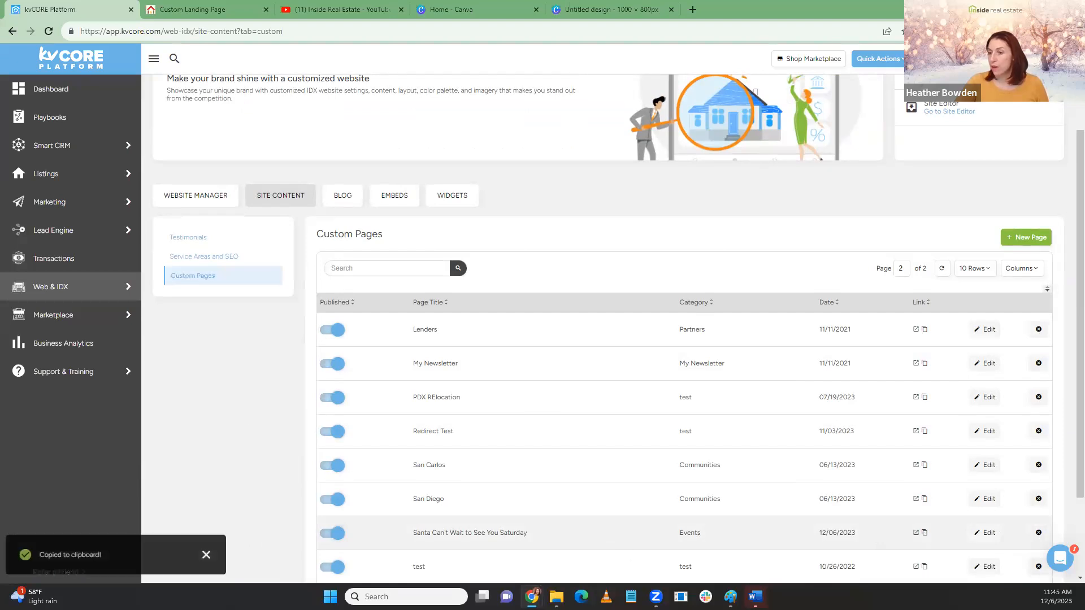
Open the copied link in a new browser tab and review the published Santa page's image and thank-you text
left_click(690, 10)
key("ctrl+v")
key("Return")
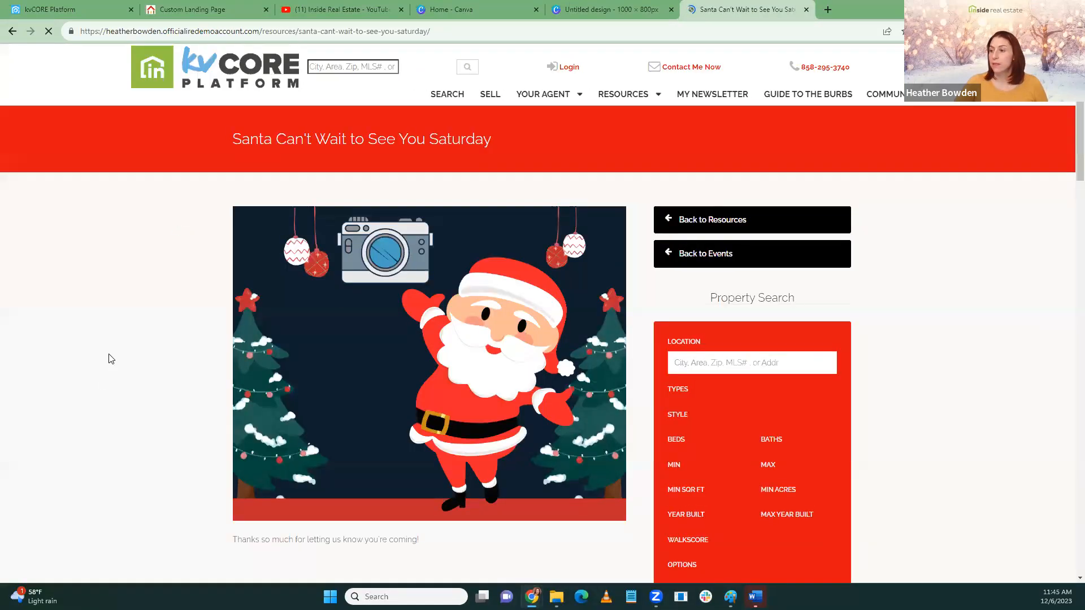
scroll(385, 161, "down", 1)
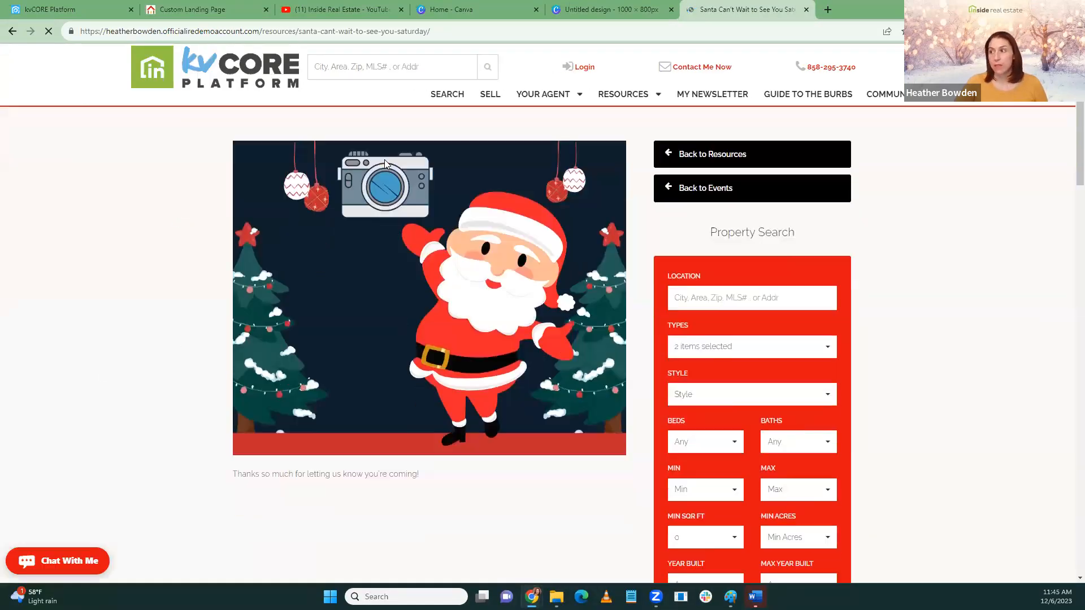
scroll(384, 160, "down", 1)
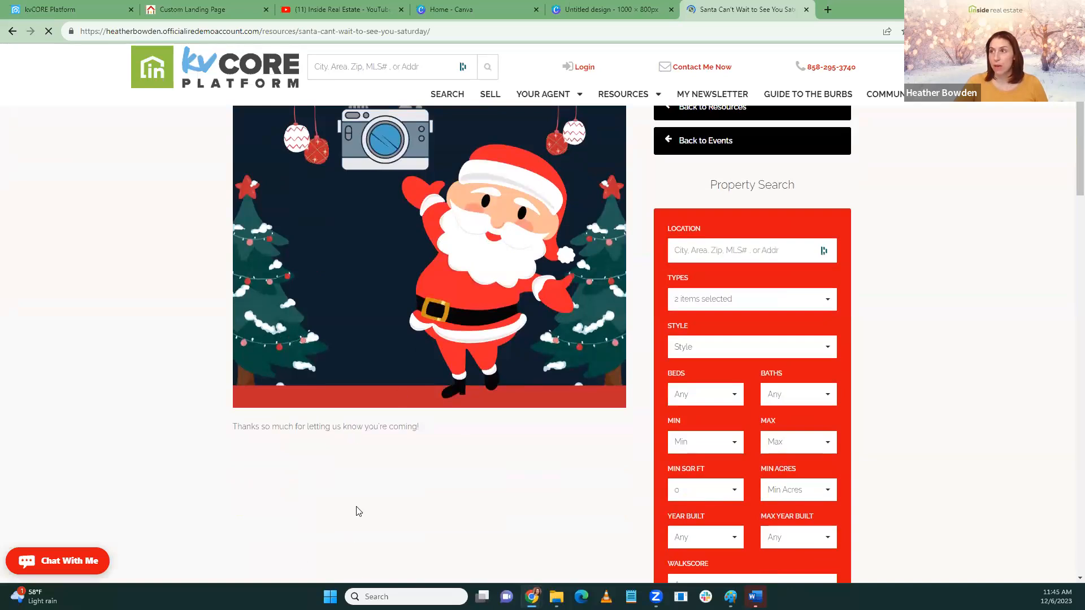
Return to the custom landing page and paste the Santa page's web address as its URL after login
left_click_drag(441, 31, 82, 62)
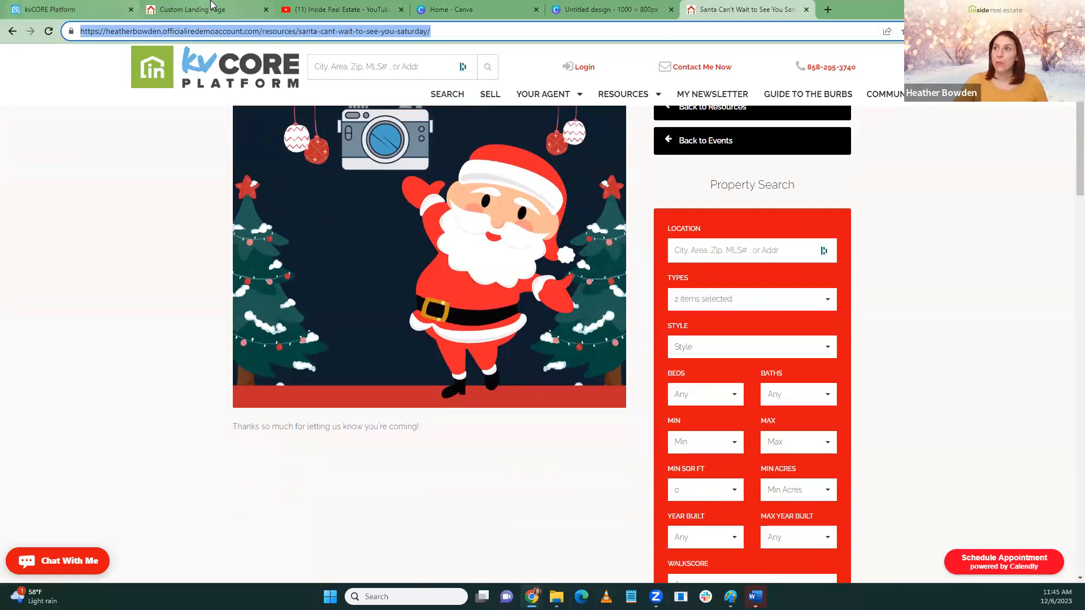
left_click(211, 7)
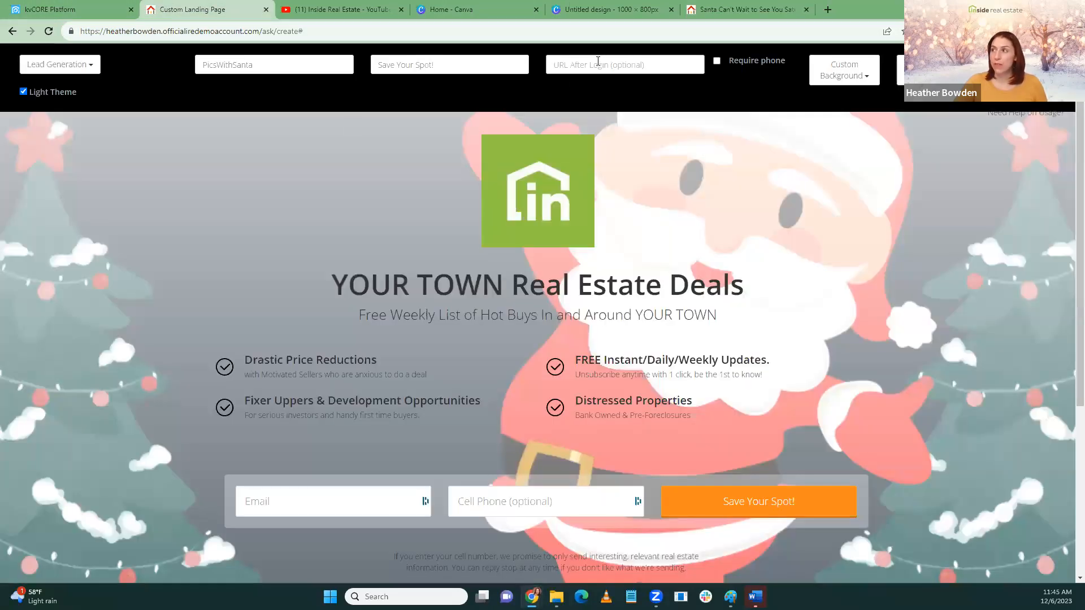
key("ctrl+v")
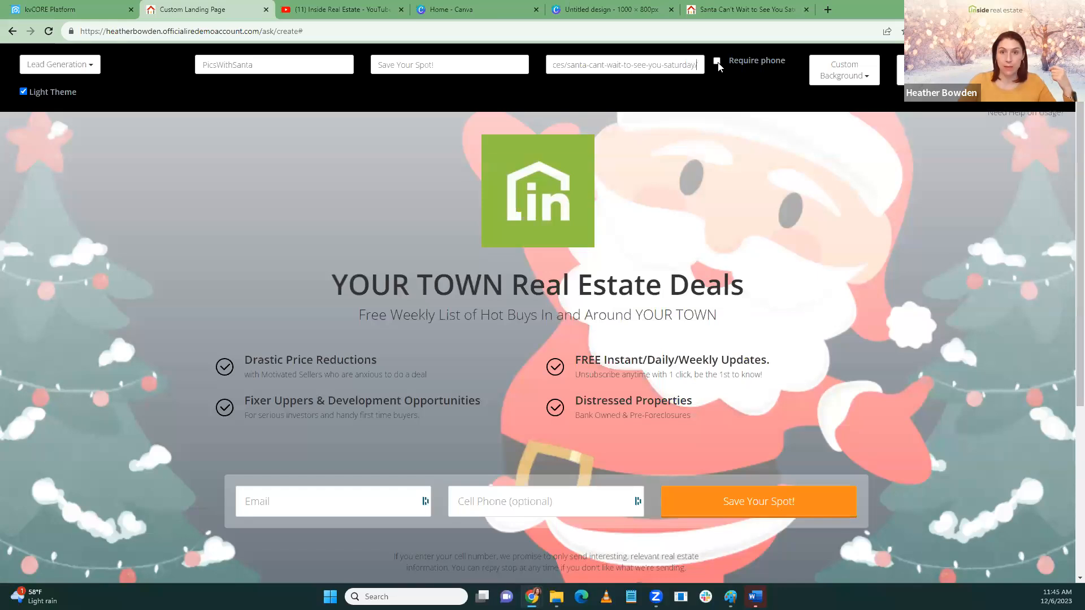
Make the phone number required in the landing page's sign-up form
left_click(342, 513)
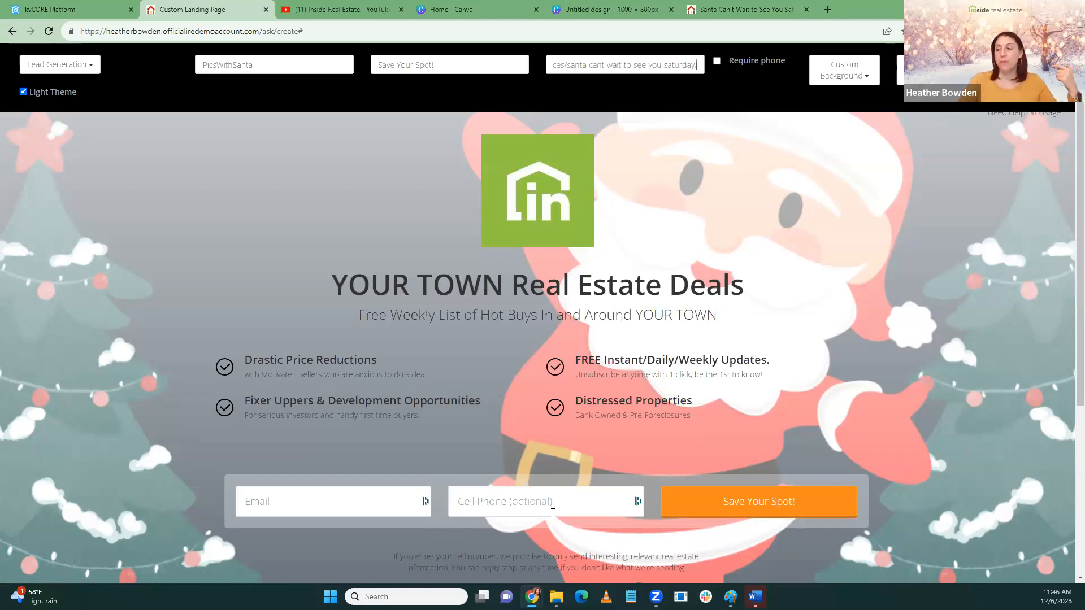
left_click(718, 62)
left_click(718, 62)
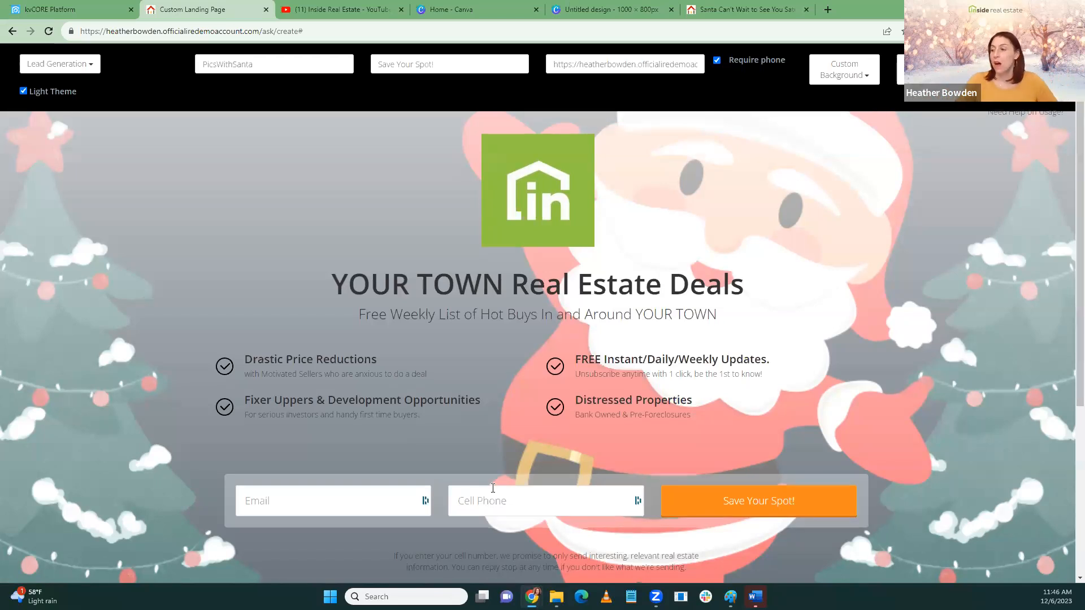
Replace the cell number disclaimer below the sign-up form with "Please add your phone number so we can send you a reminder!"
scroll(335, 499, "down", 1)
left_click_drag(395, 498, 664, 504)
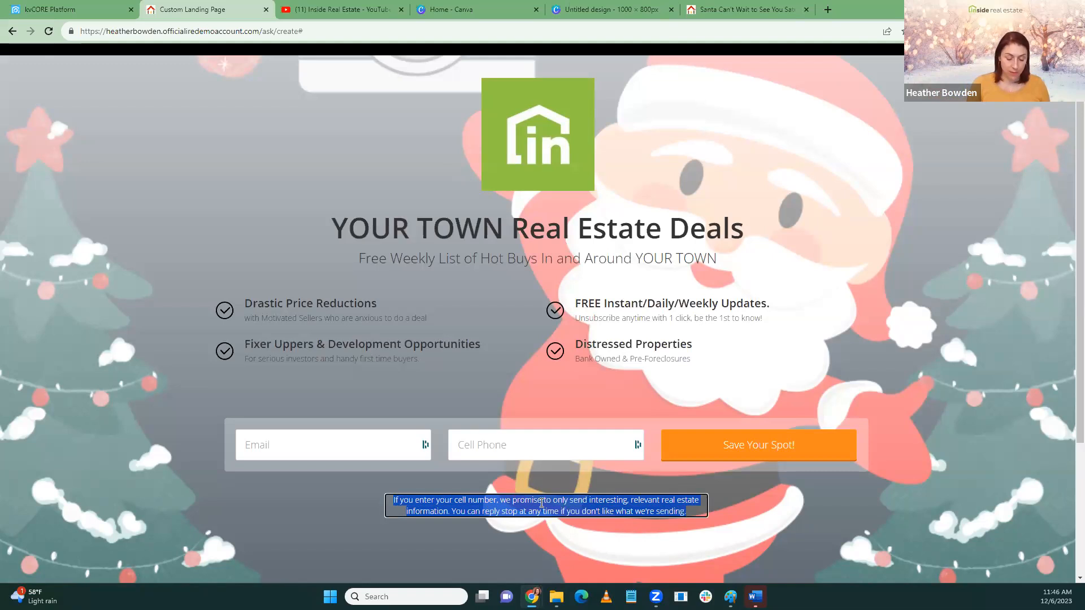
type("Please")
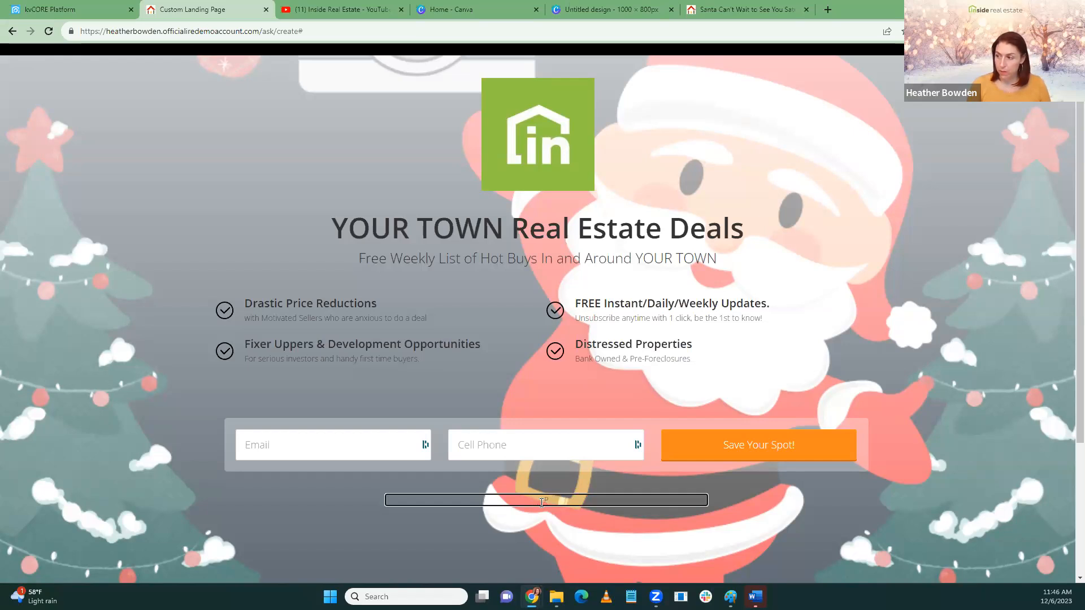
double_click(541, 503)
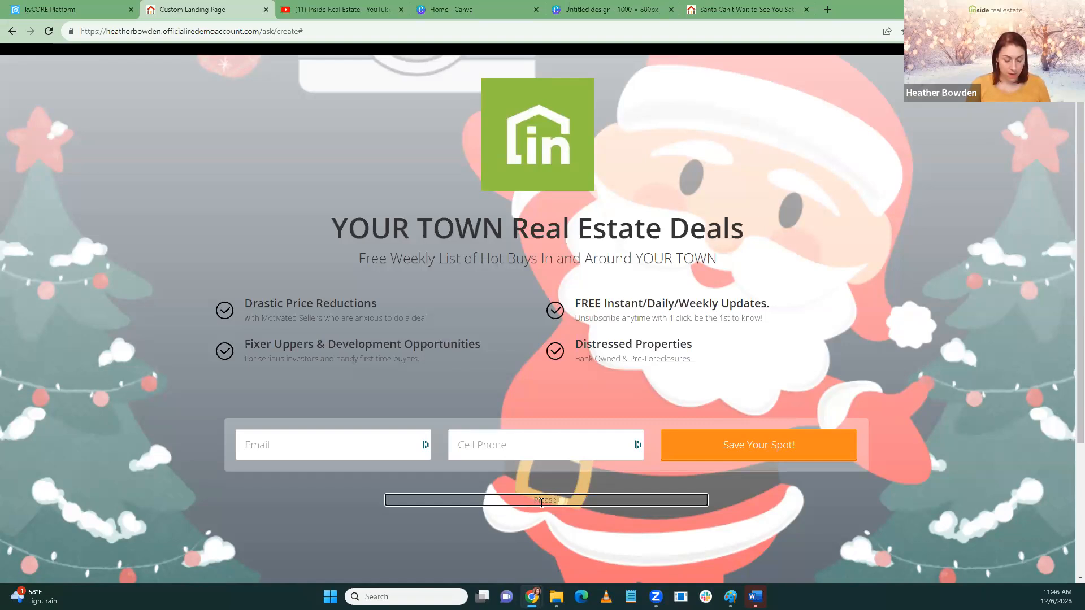
type("add yo")
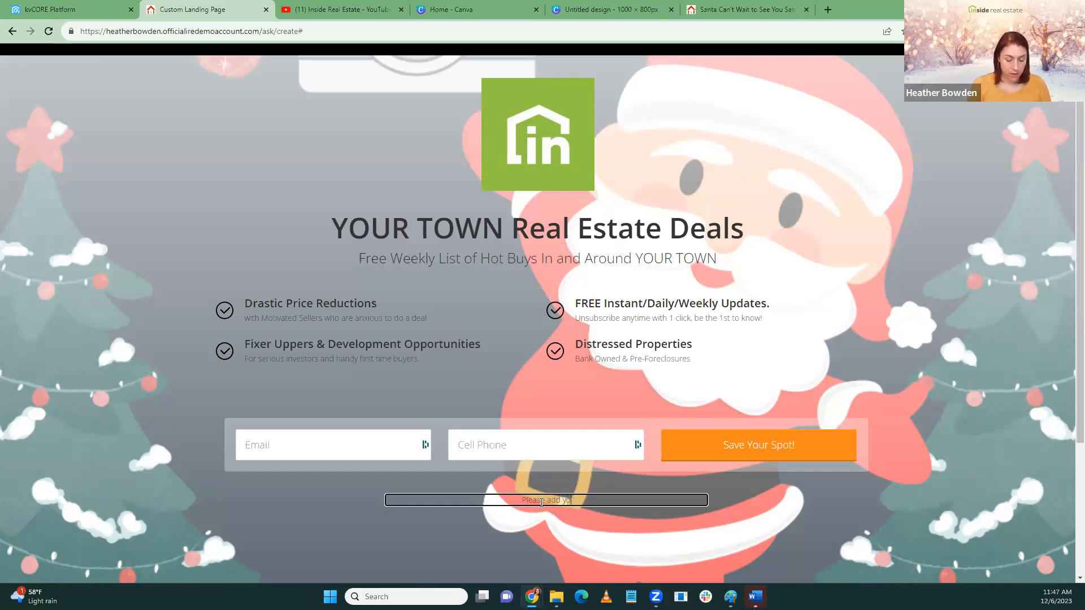
type("ur phone nu")
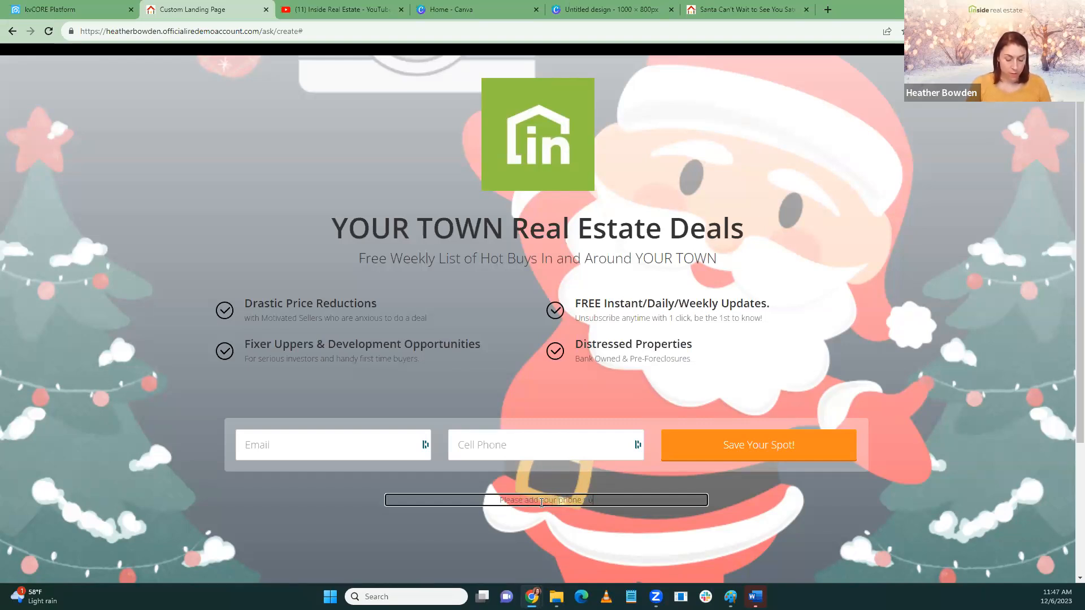
type("mber so we can add")
key("BackSpace")
key("BackSpace")
key("BackSpace")
type("send you a reminder!")
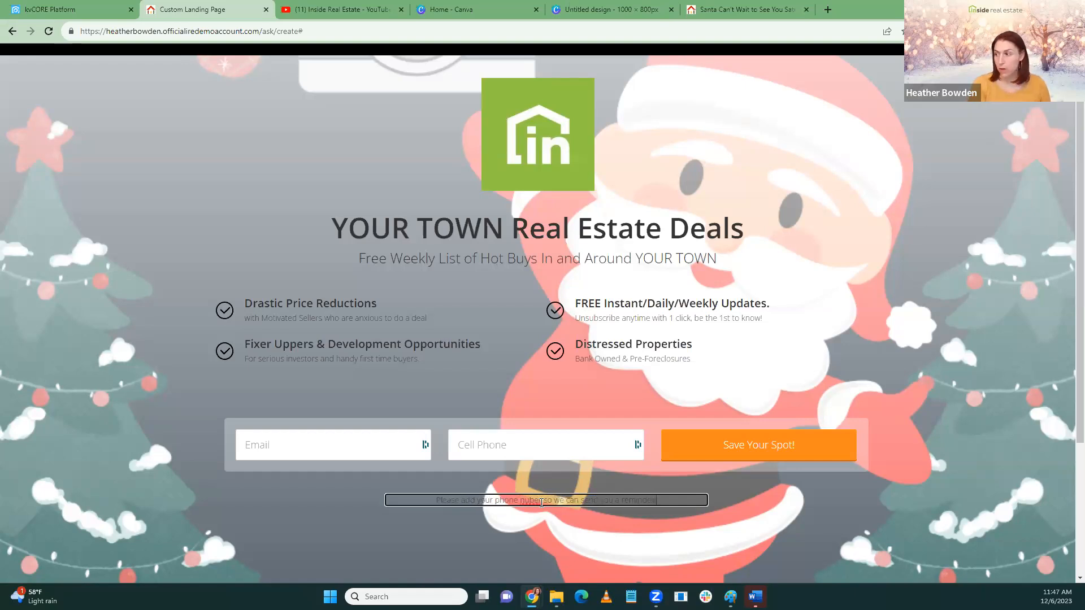
left_click(741, 557)
left_click(530, 500)
type("m")
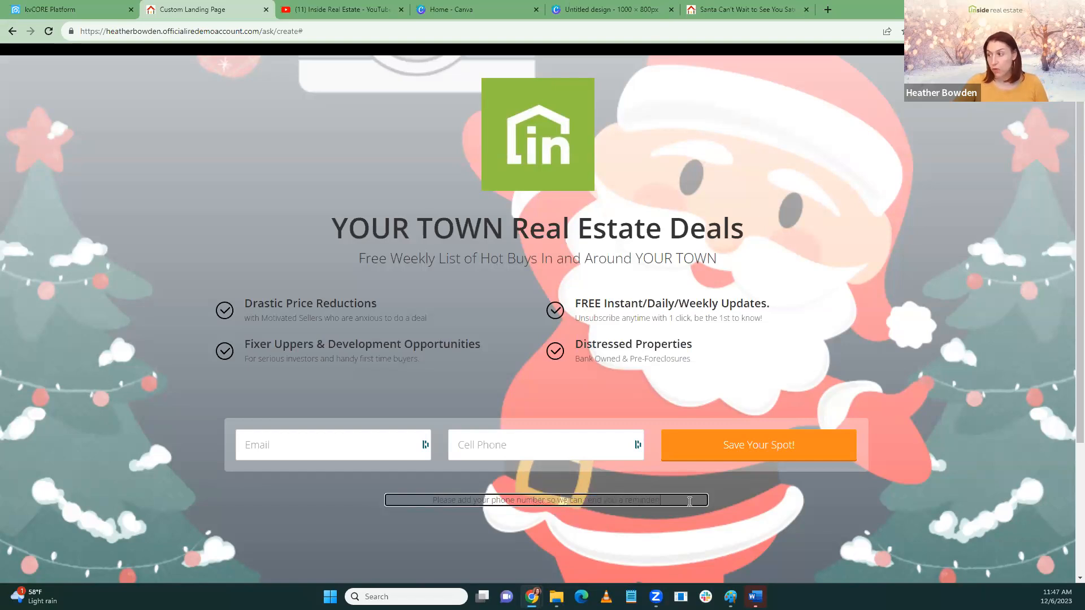
scroll(546, 257, "up", 1)
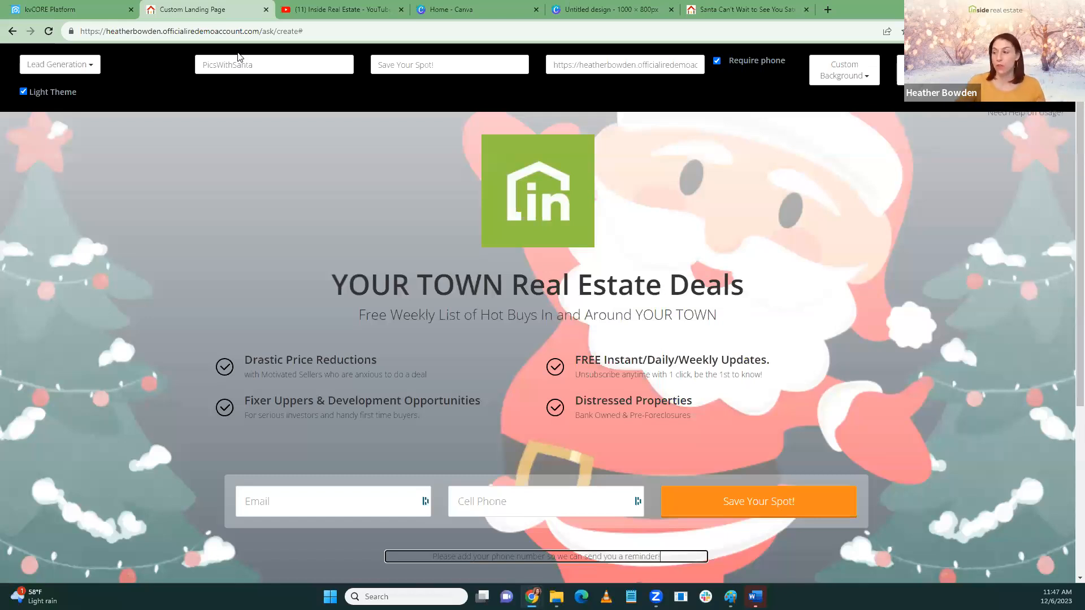
Remove the logo above the landing page's main heading and accept the MLS compliance warning
left_click(193, 192)
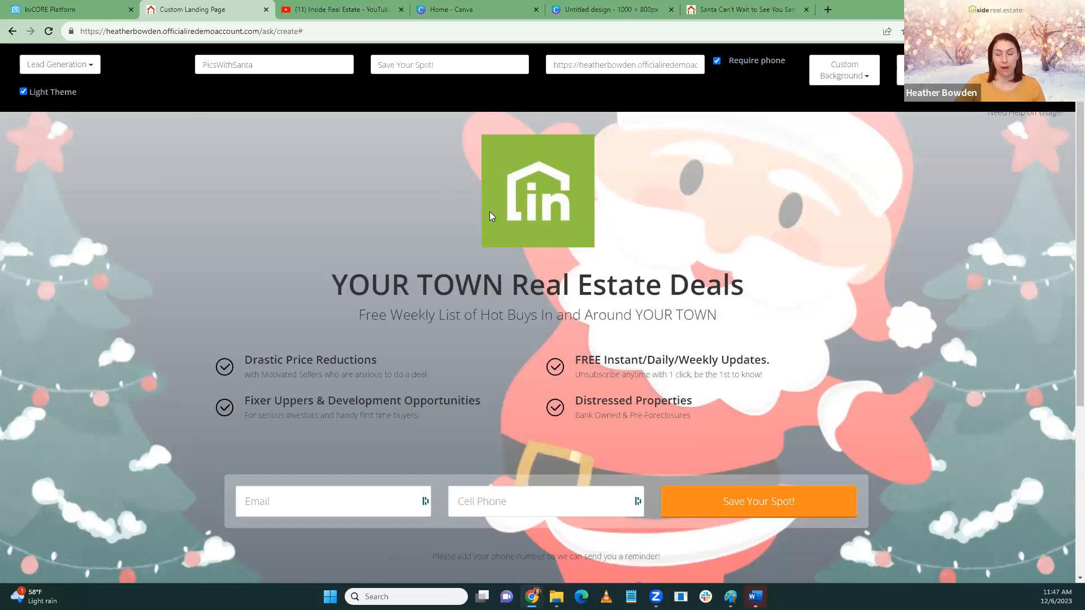
left_click(527, 203)
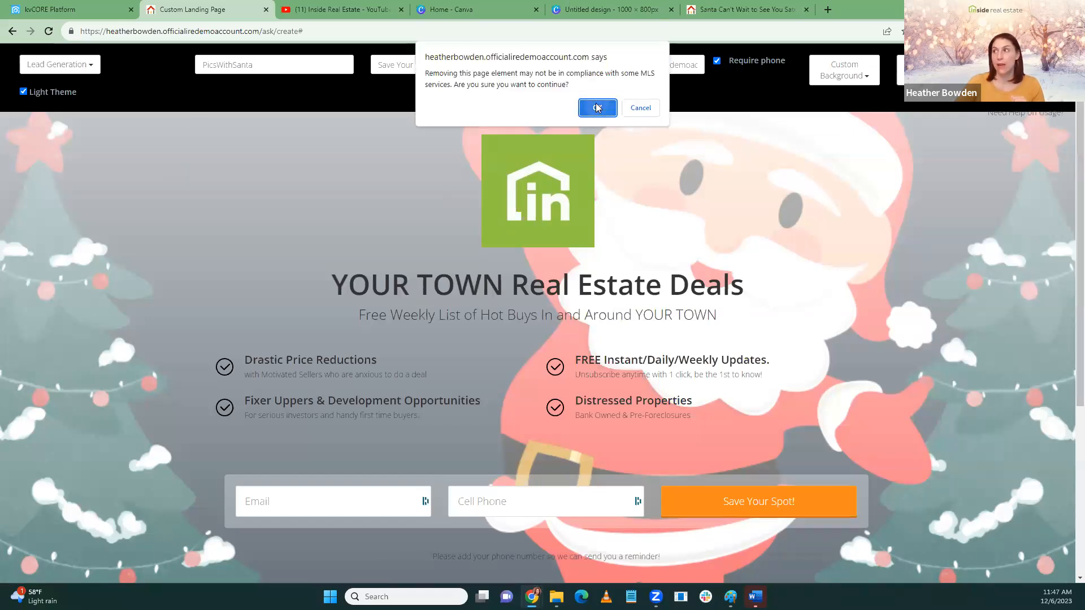
left_click(592, 106)
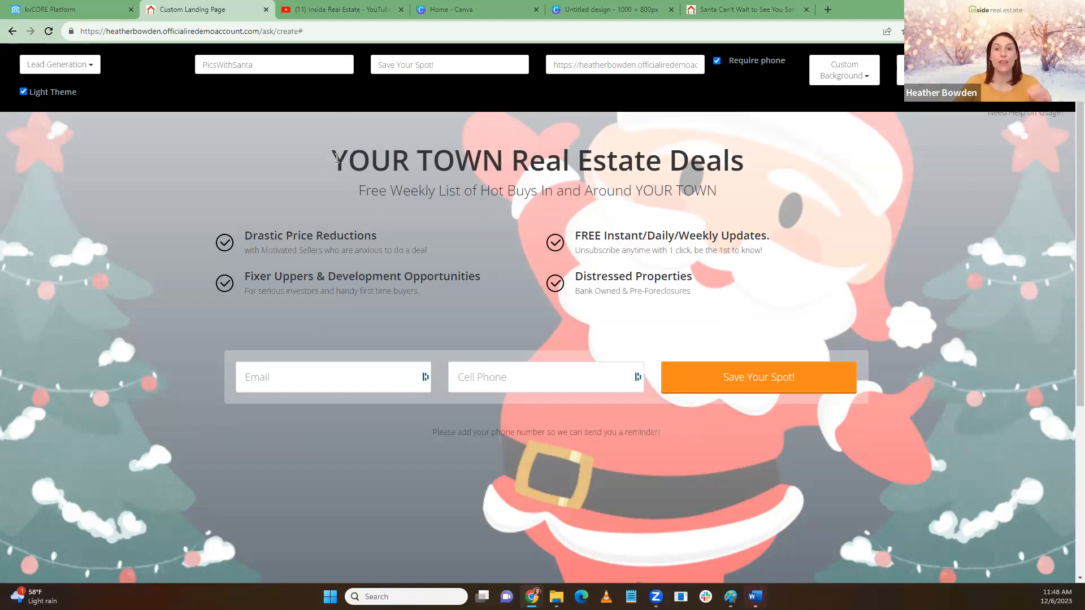
Replace the landing page's main heading "YOUR TOWN Real Estate Deals" with "Pictures With Santa!"
left_click_drag(337, 158, 740, 160)
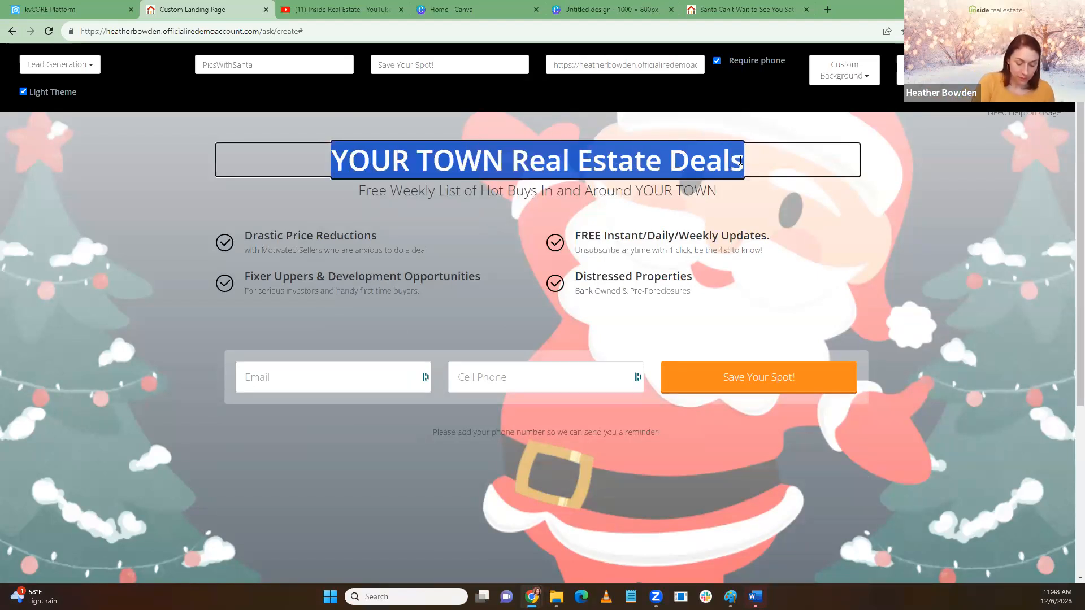
type("Pict")
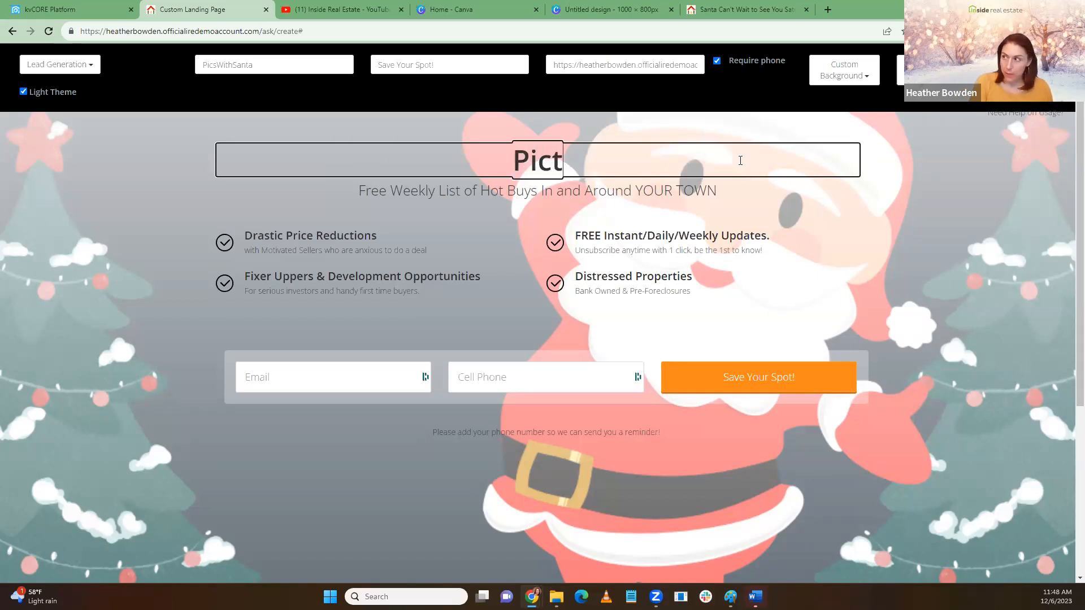
type("ures With Santa!")
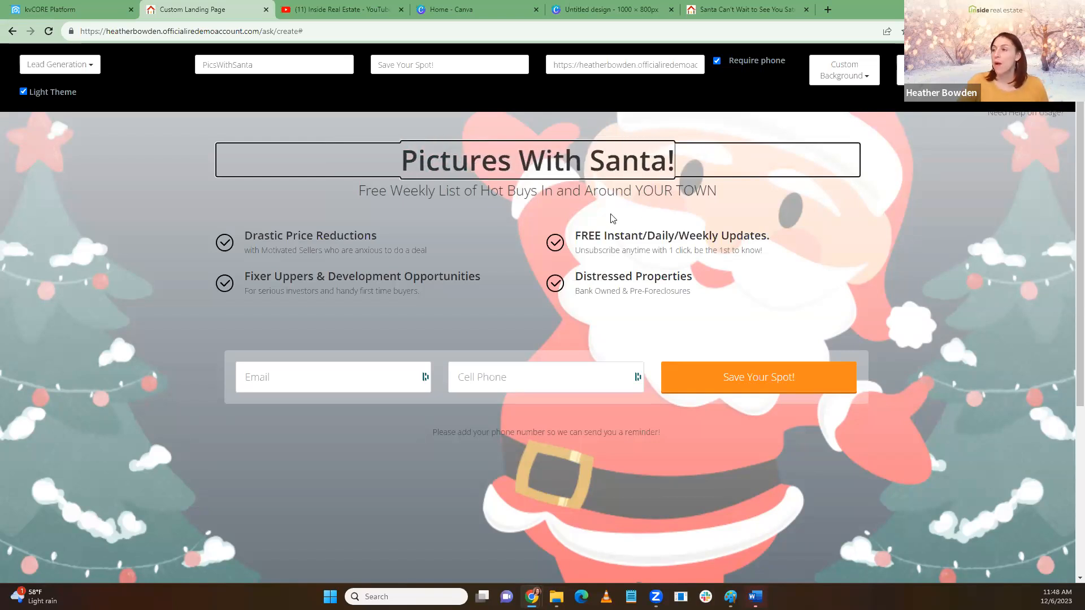
Replace the subheading under the main heading with "Please RSVP to Save Your Spot!"
left_click(367, 192)
left_click_drag(360, 190, 719, 191)
type("Pleas")
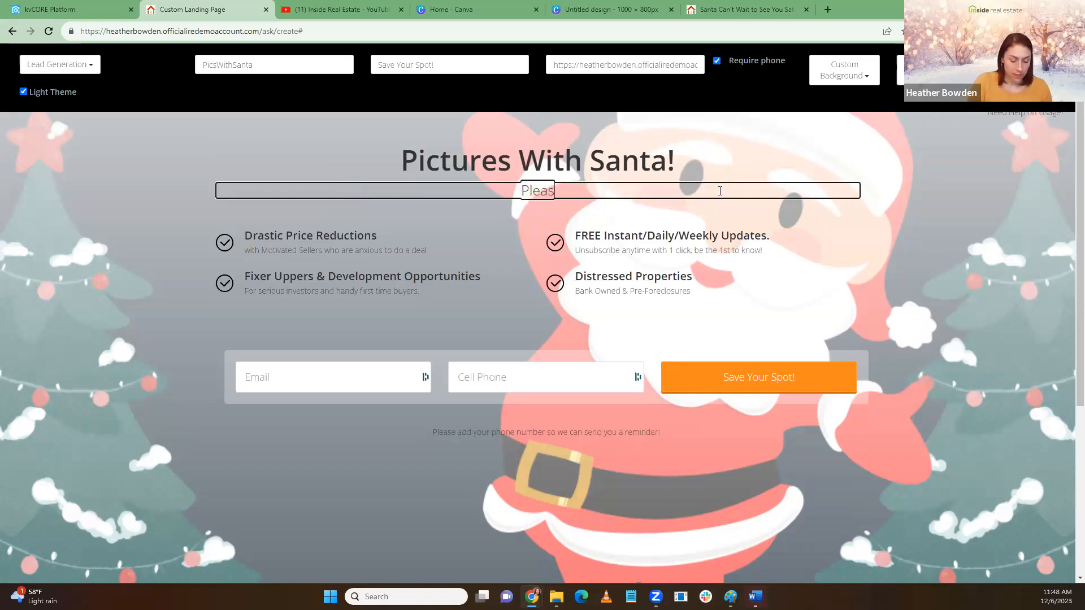
type("e RSVP")
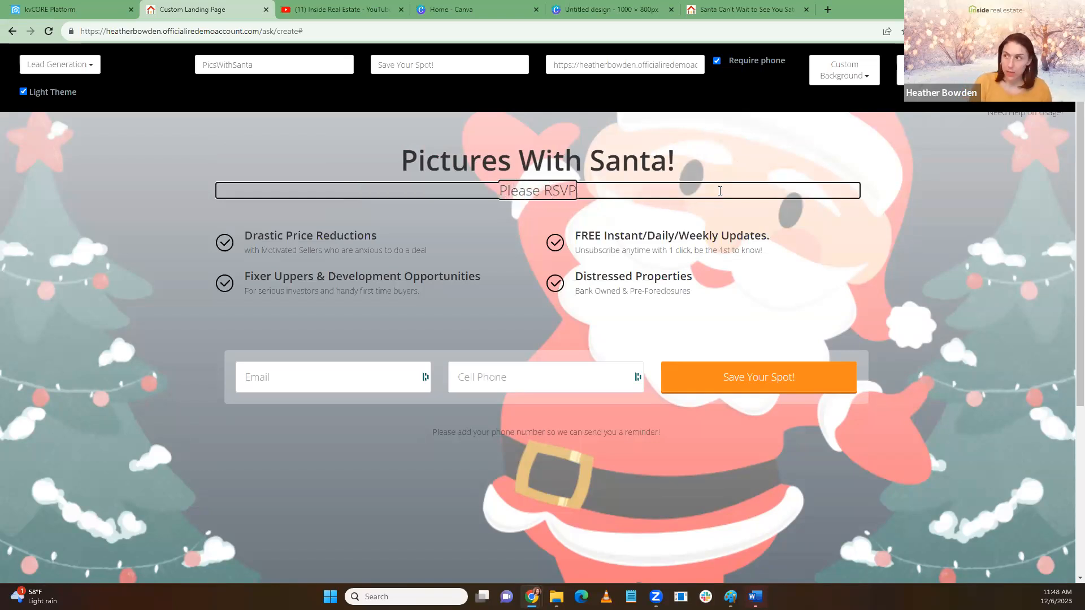
type(" to Save")
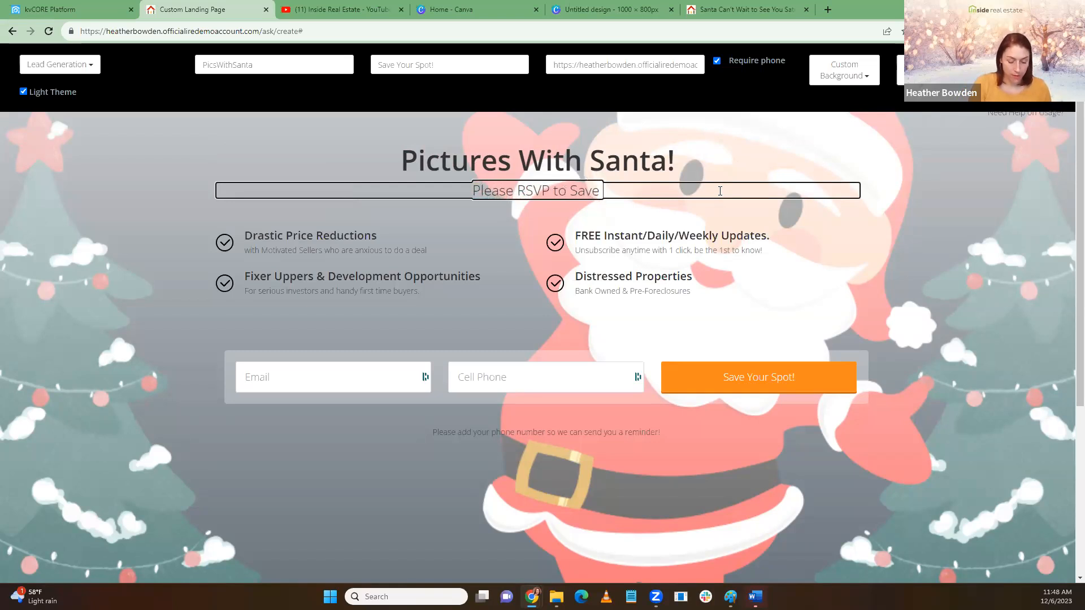
type(" Your Spot")
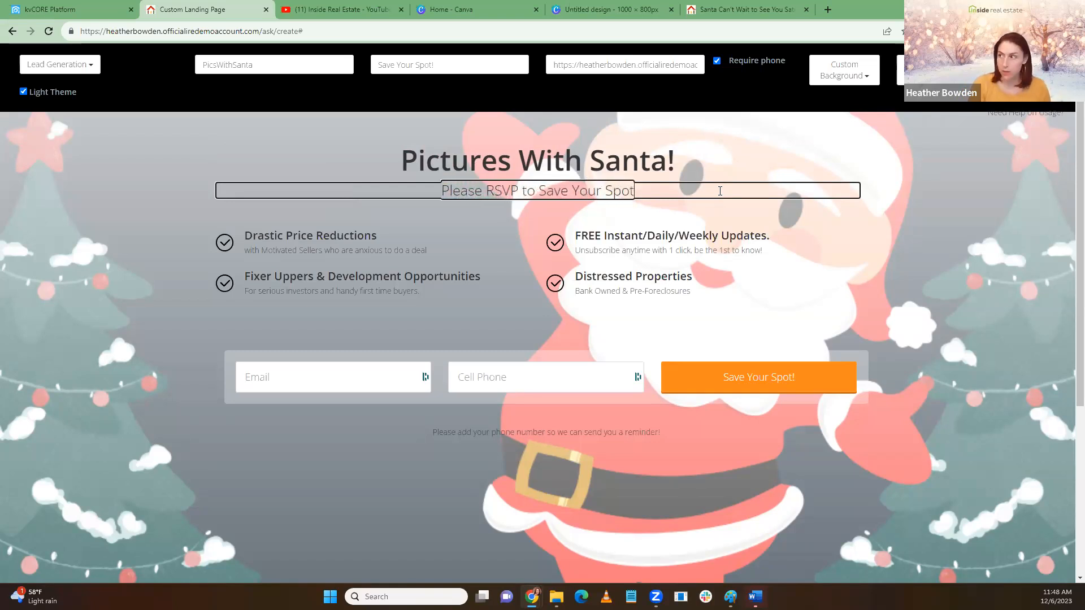
type("!")
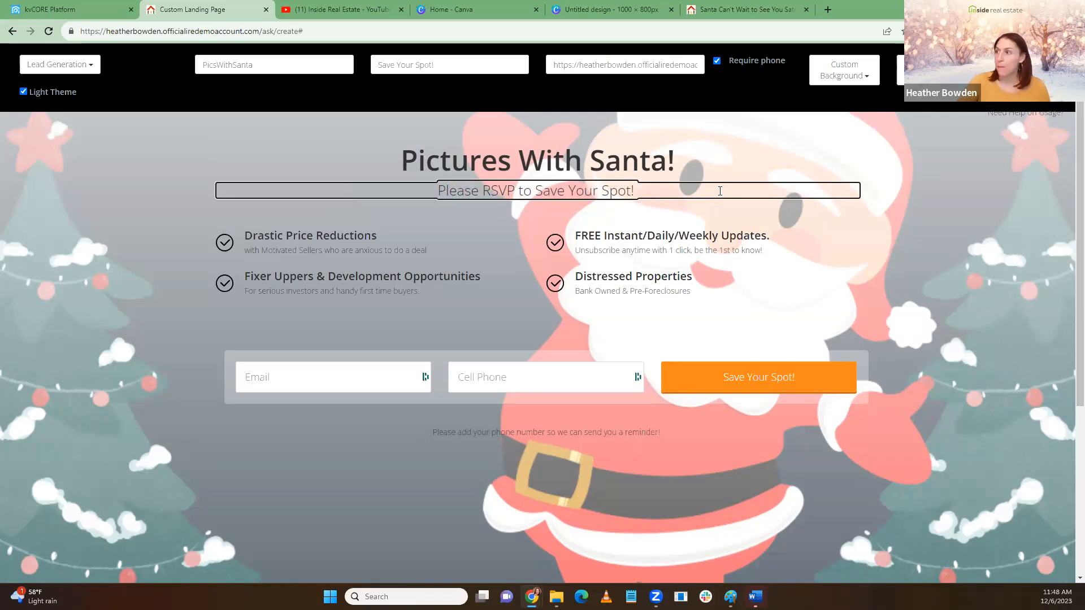
Replace the "Drastic Price Reductions" bullet heading with "FREE Professional Pictures with Santa!"
left_click(247, 234)
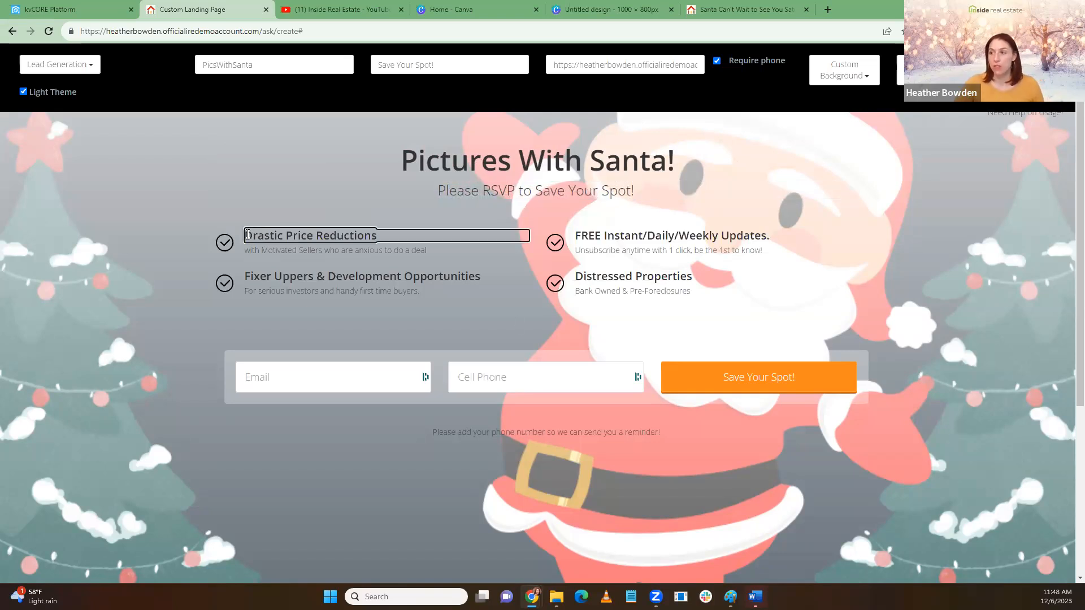
left_click_drag(247, 234, 384, 236)
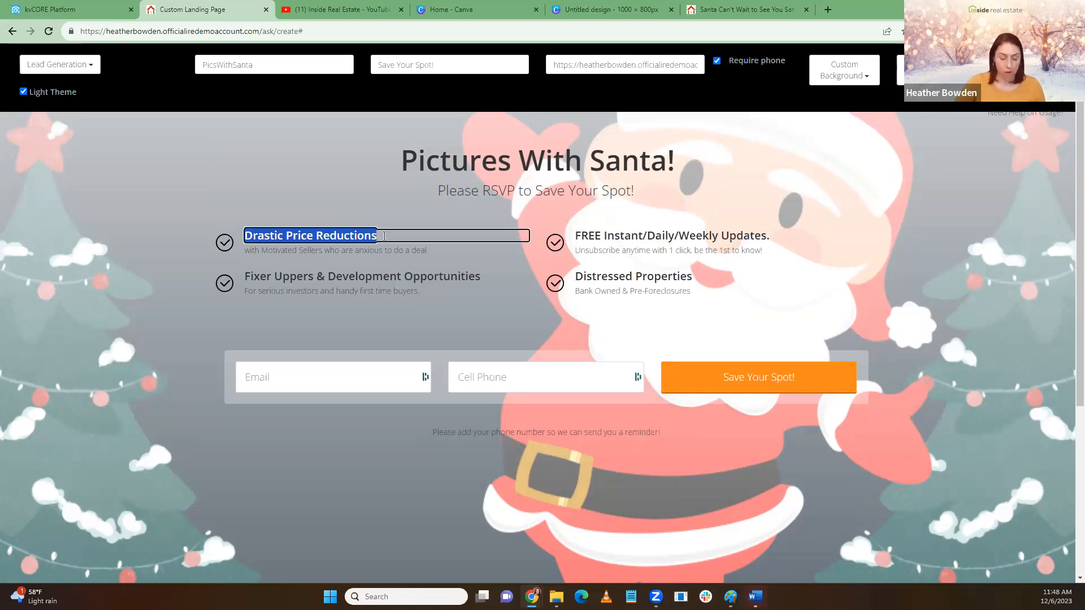
type("FREE")
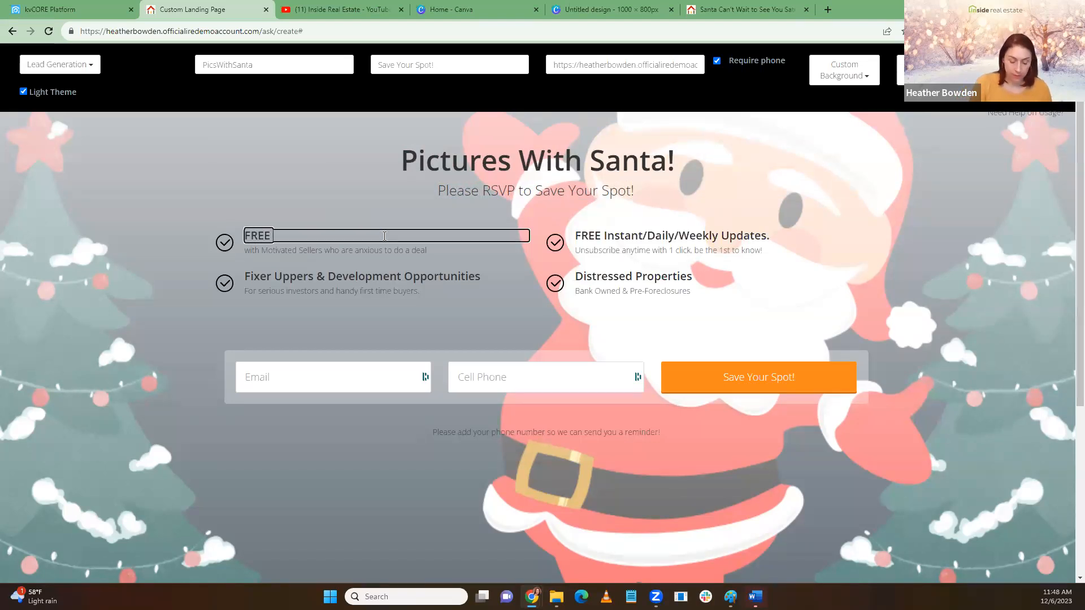
type(" Profess")
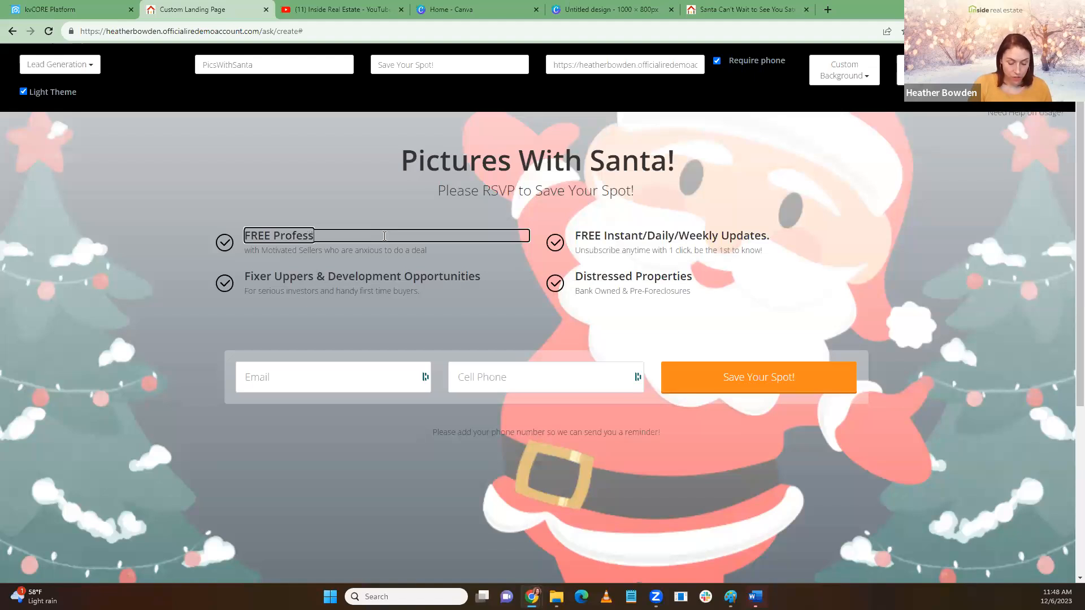
type("ional ")
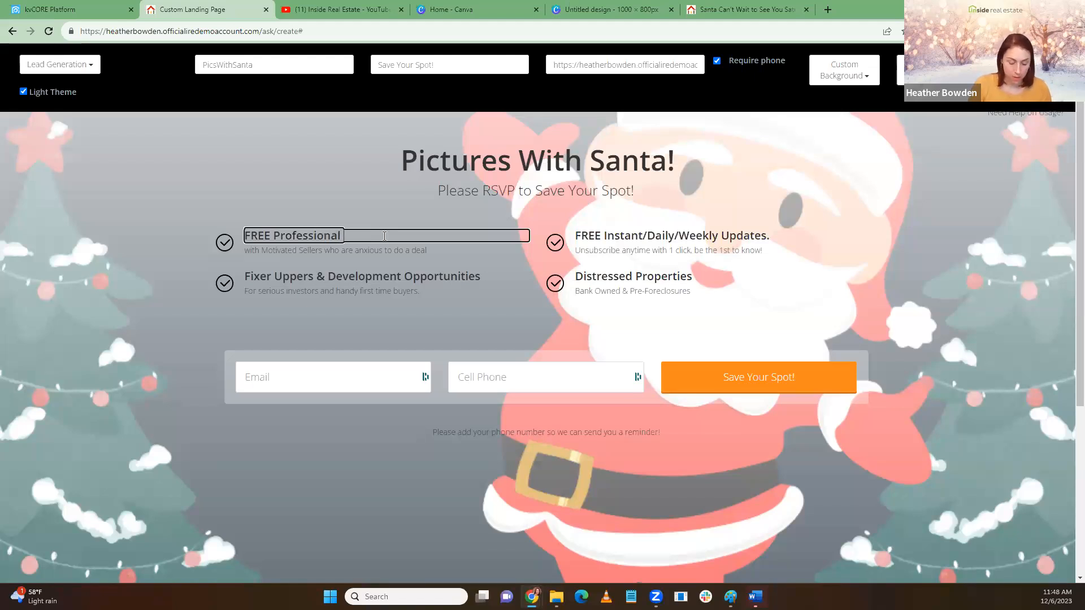
type("Pictures")
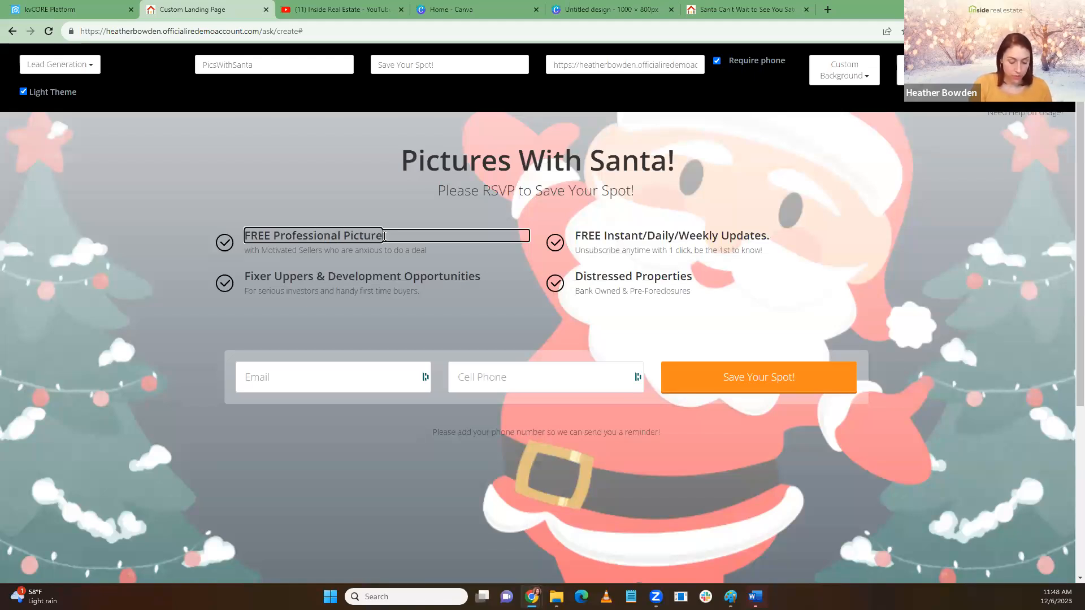
type(" with San")
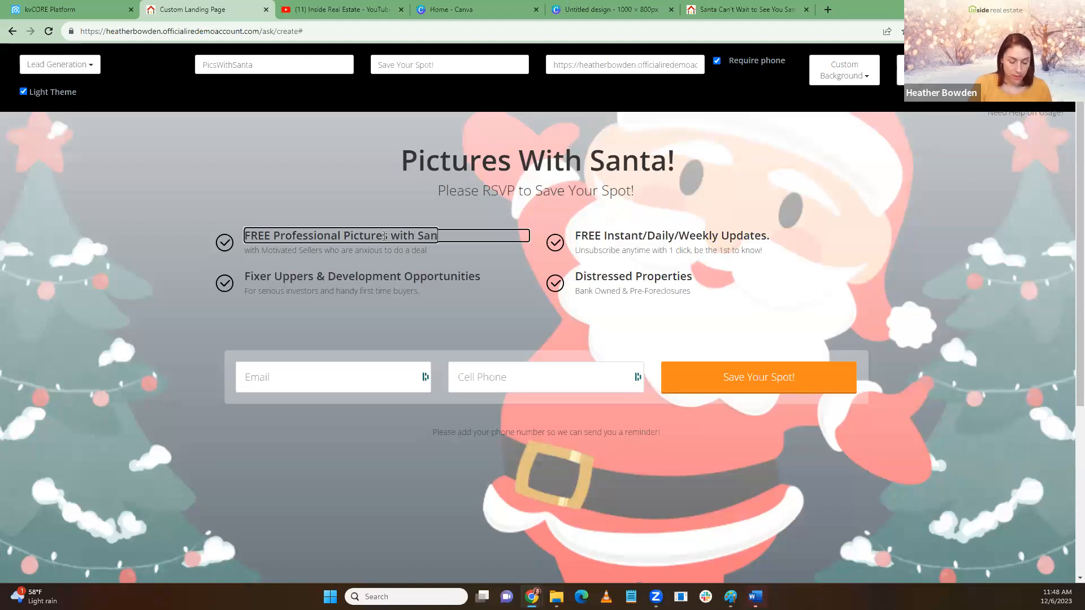
type("ta!")
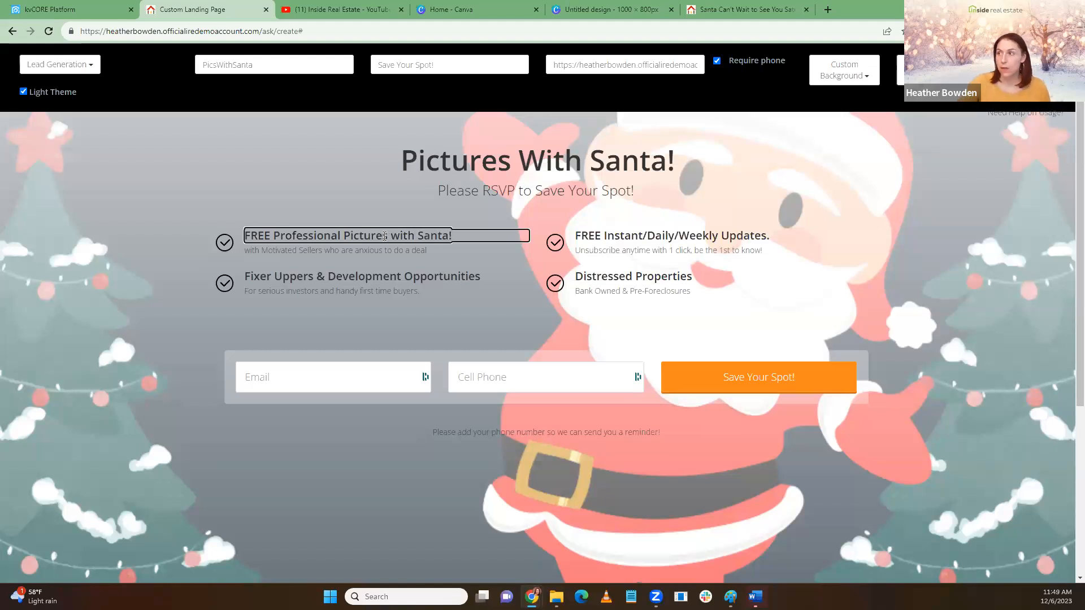
Replace the description under the free professional pictures bullet with "Skip the lines at the mall!"
left_click(398, 250)
left_click_drag(427, 250, 230, 256)
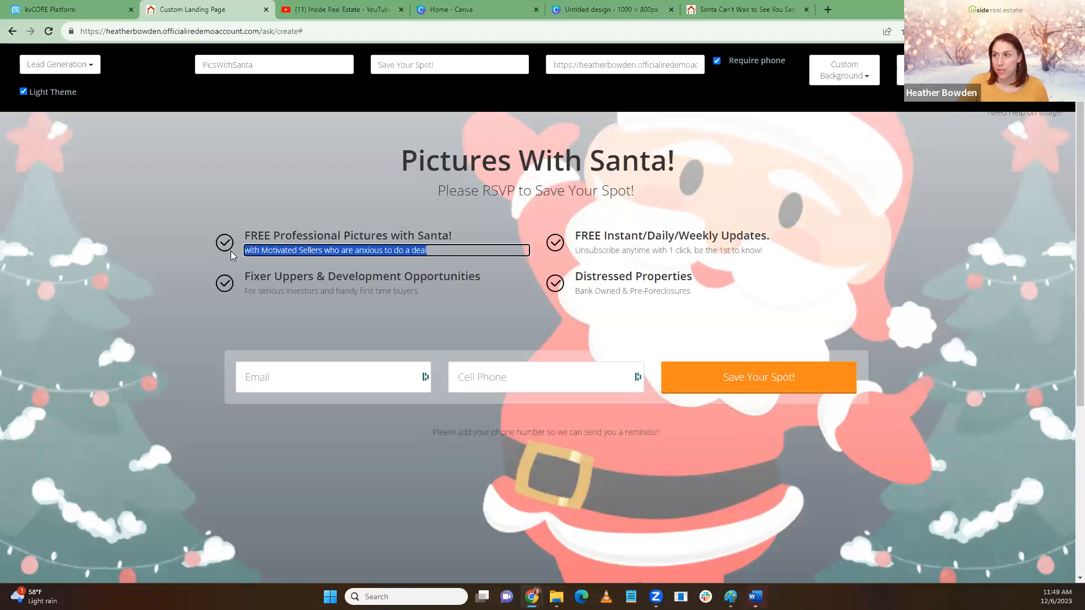
type("Skip the lines-at the")
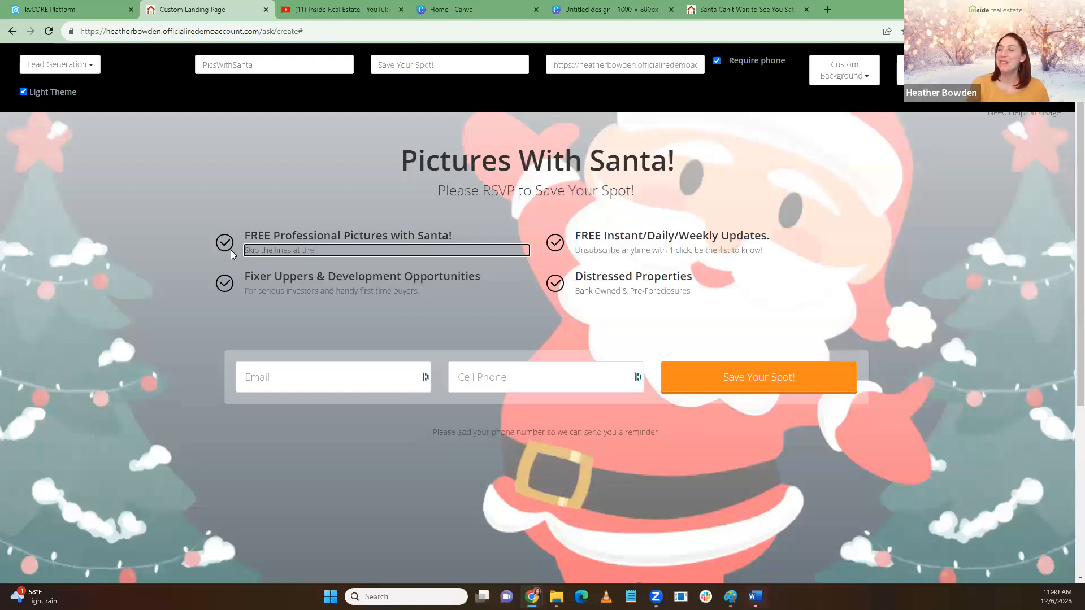
type("mall!")
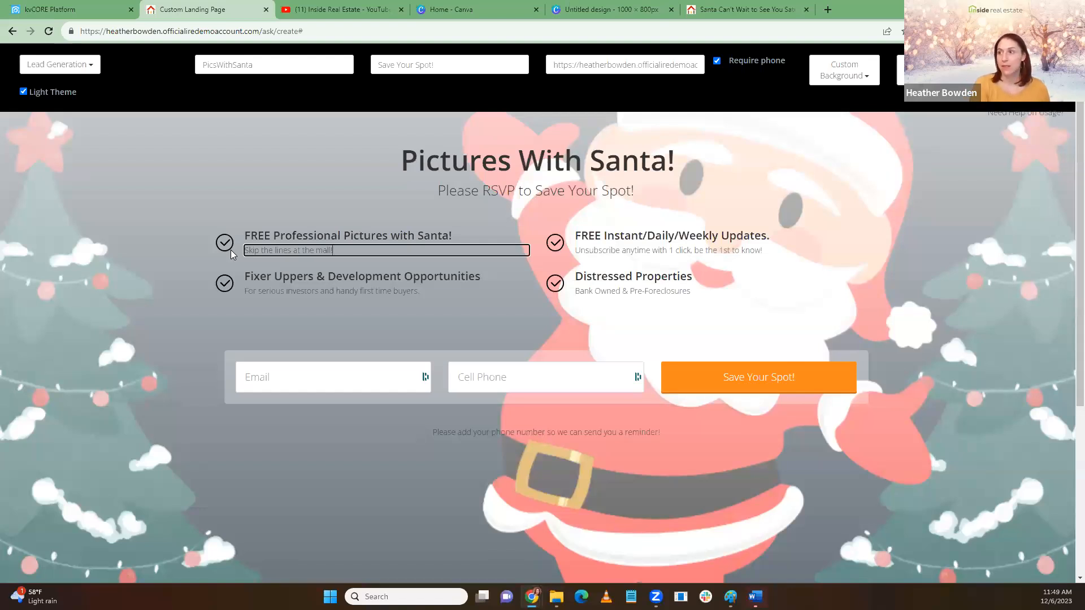
left_click(572, 238)
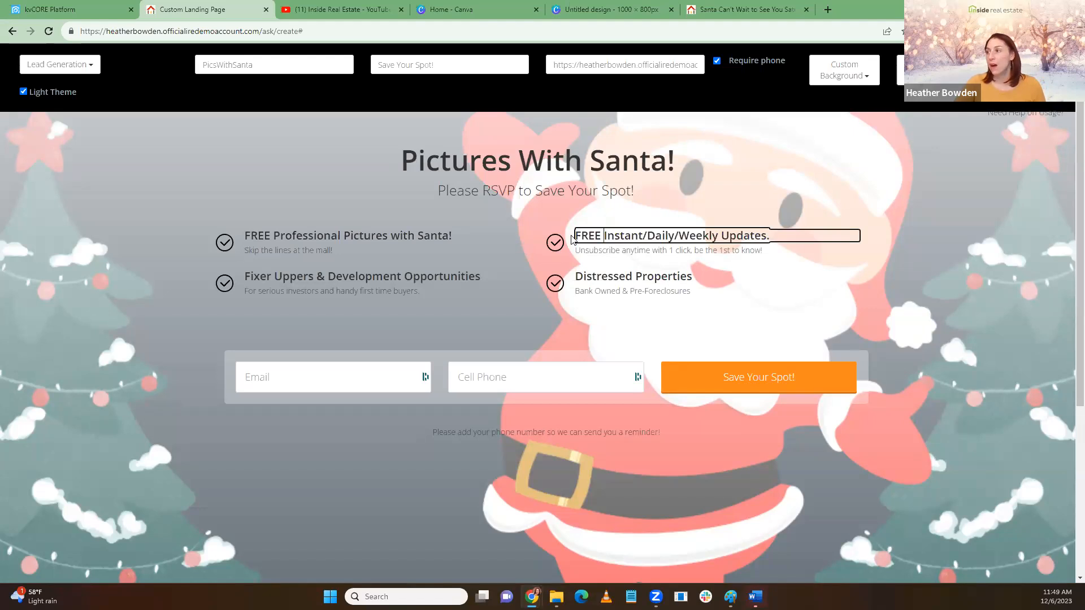
left_click_drag(574, 236, 782, 231)
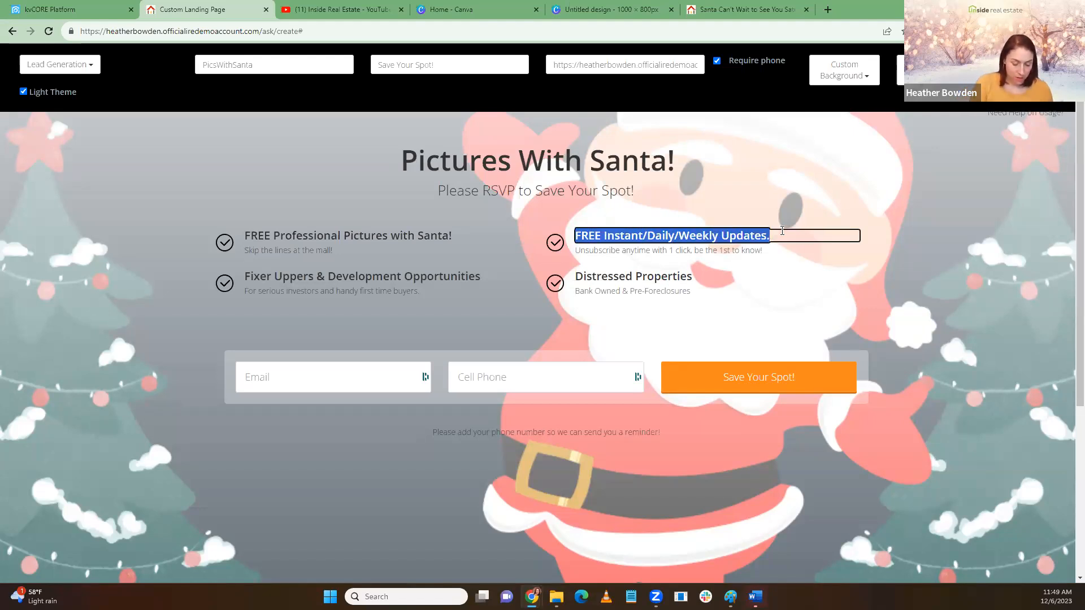
type("R")
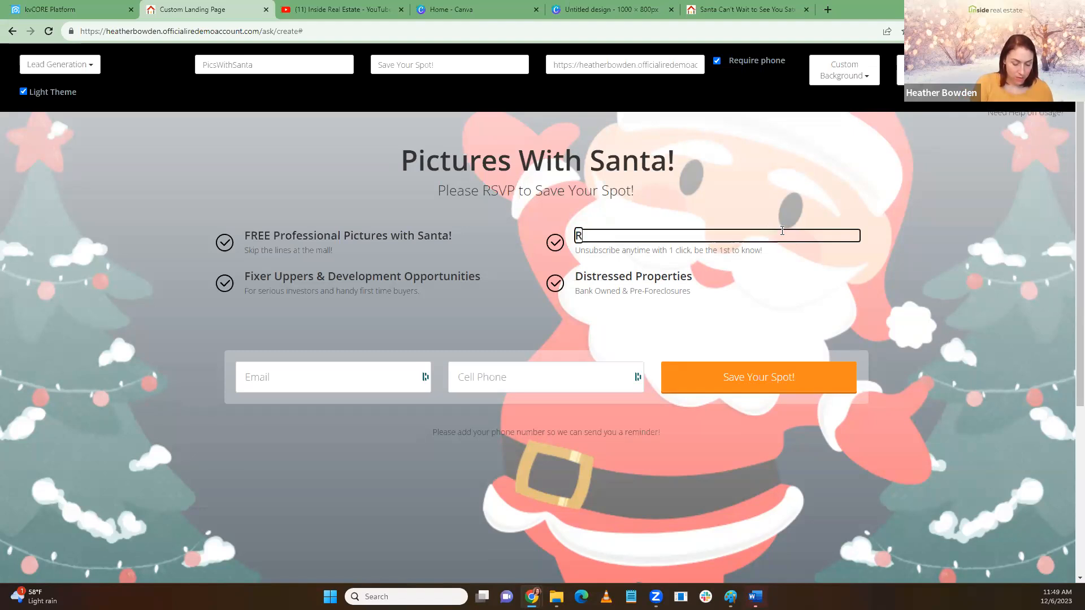
type("efreshement")
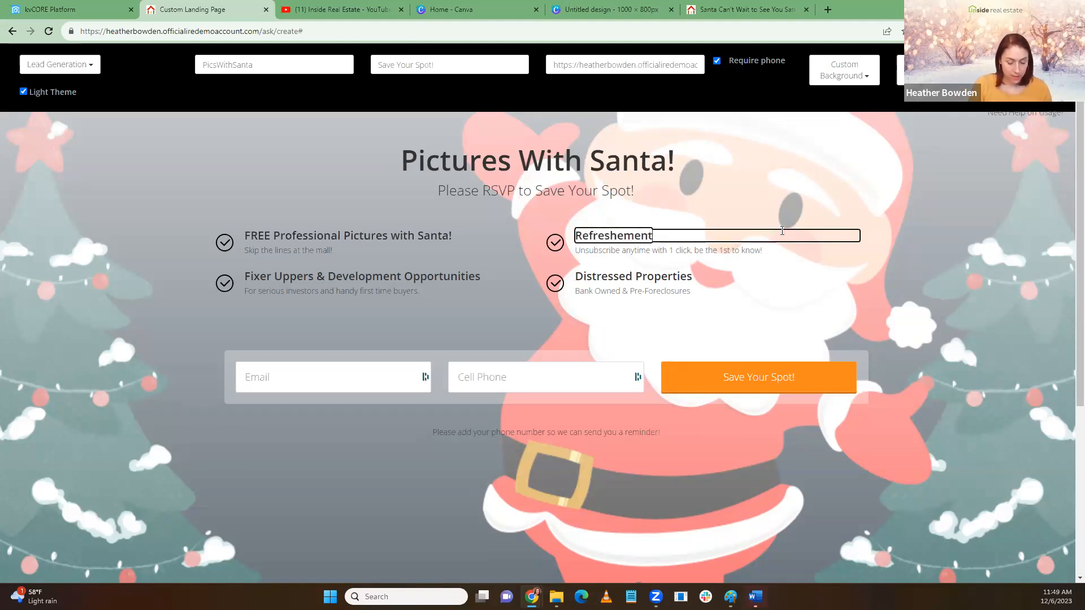
type("s wiill")
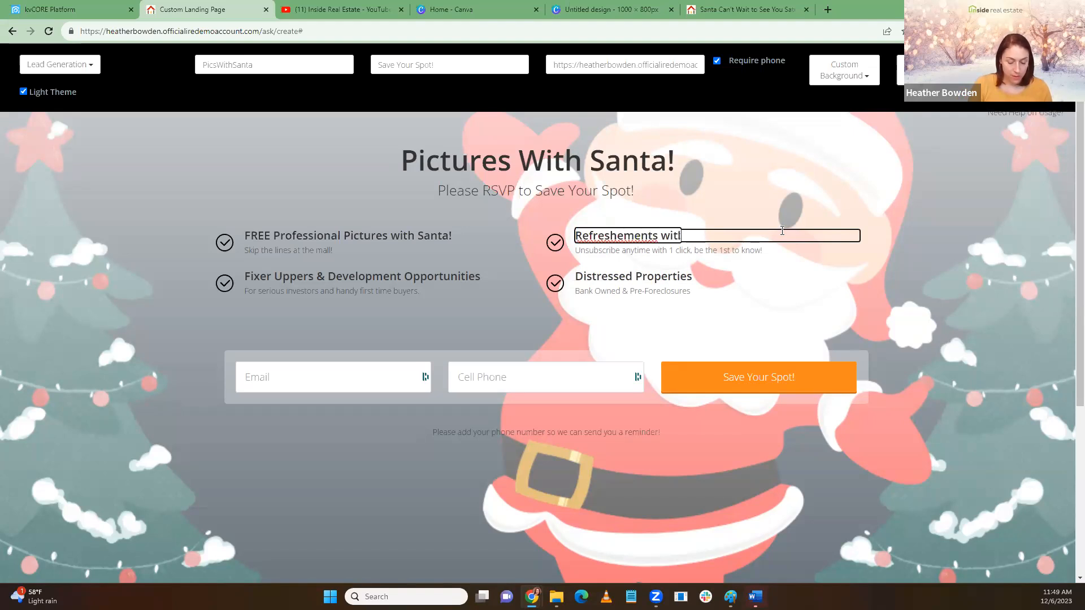
key("BackSpace")
key("BackSpace")
key("BackSpace")
type("ll be se")
key("BackSpace")
key("BackSpace")
key("BackSpace")
key("BackSpace")
key("BackSpace")
key("BackSpace")
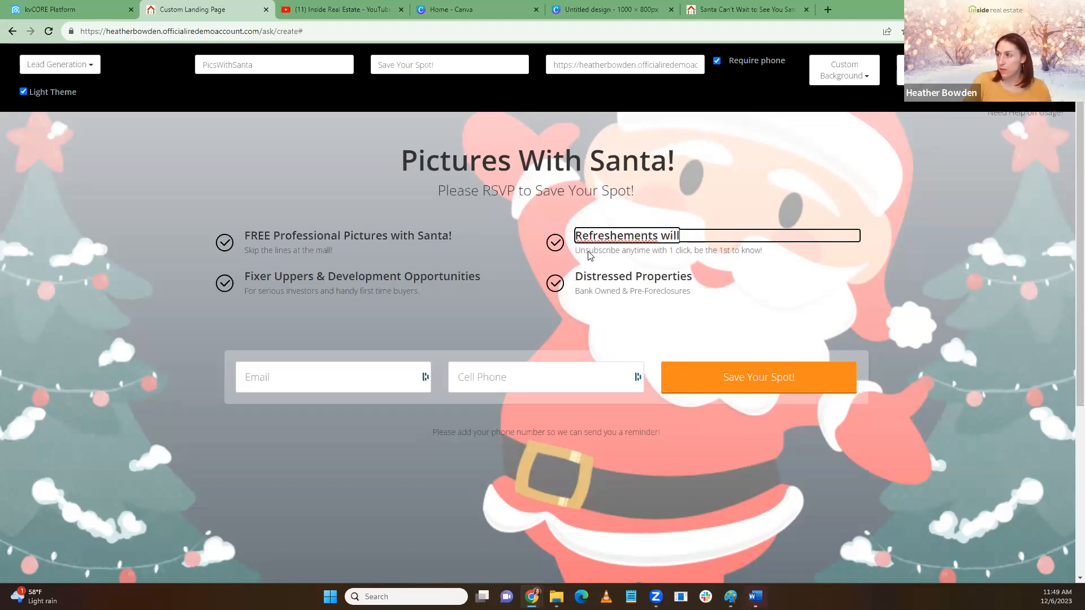
right_click(617, 234)
left_click(623, 242)
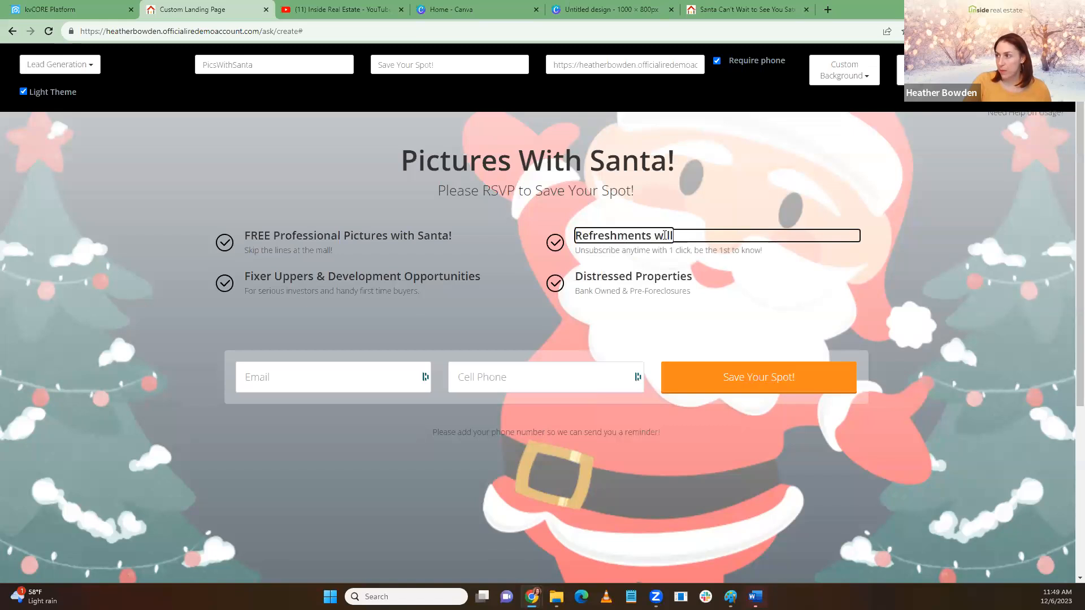
Replace the "Refreshments will" bullet heading with "Cookies & Hot Chocolate"
left_click_drag(673, 236, 568, 240)
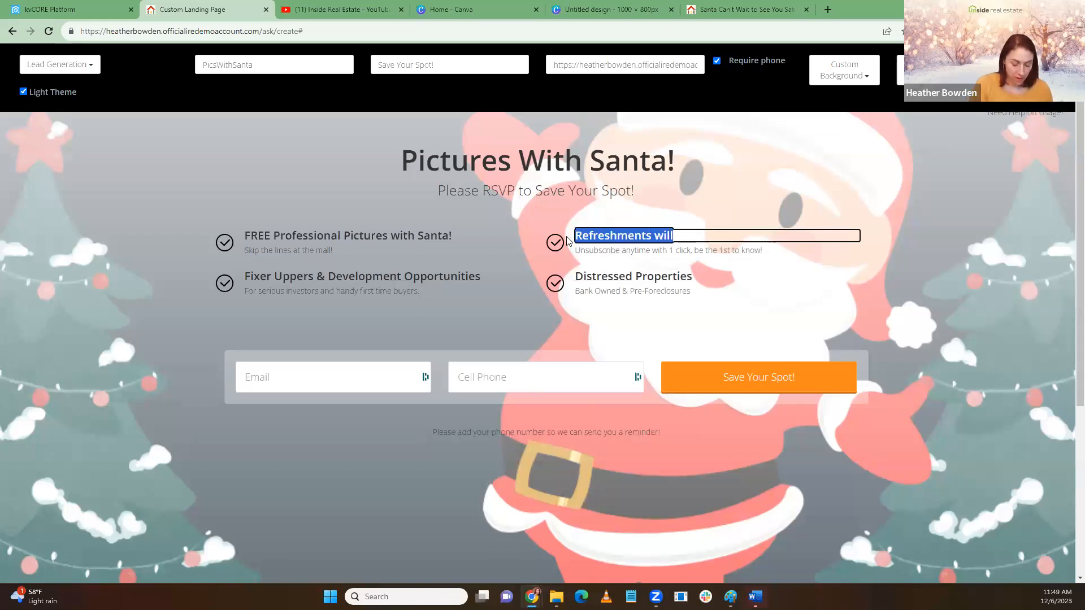
type("Cookie")
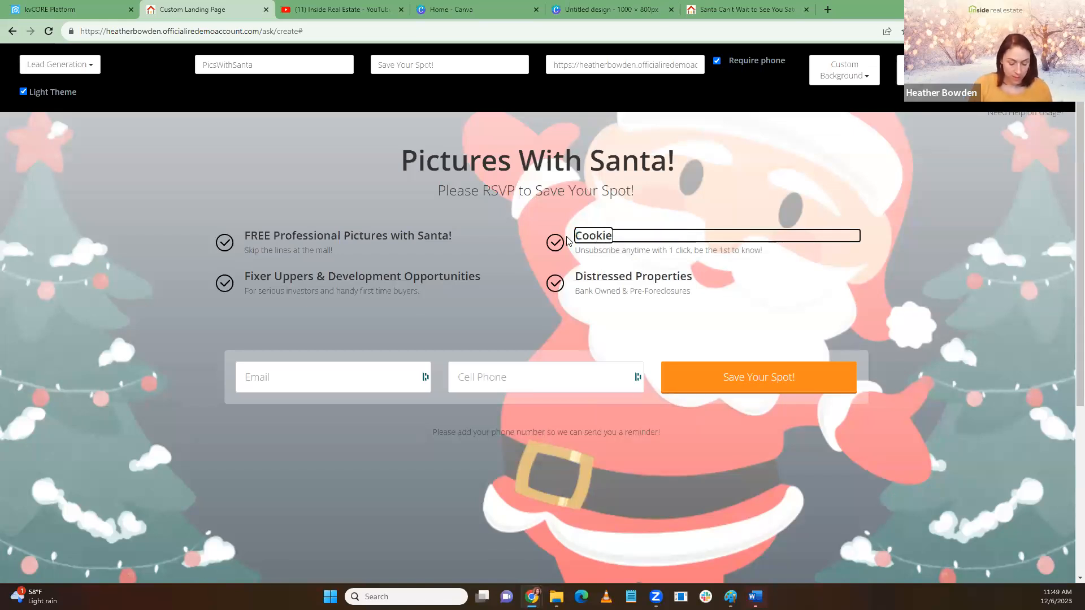
type("s &")
type("Hot Cjo")
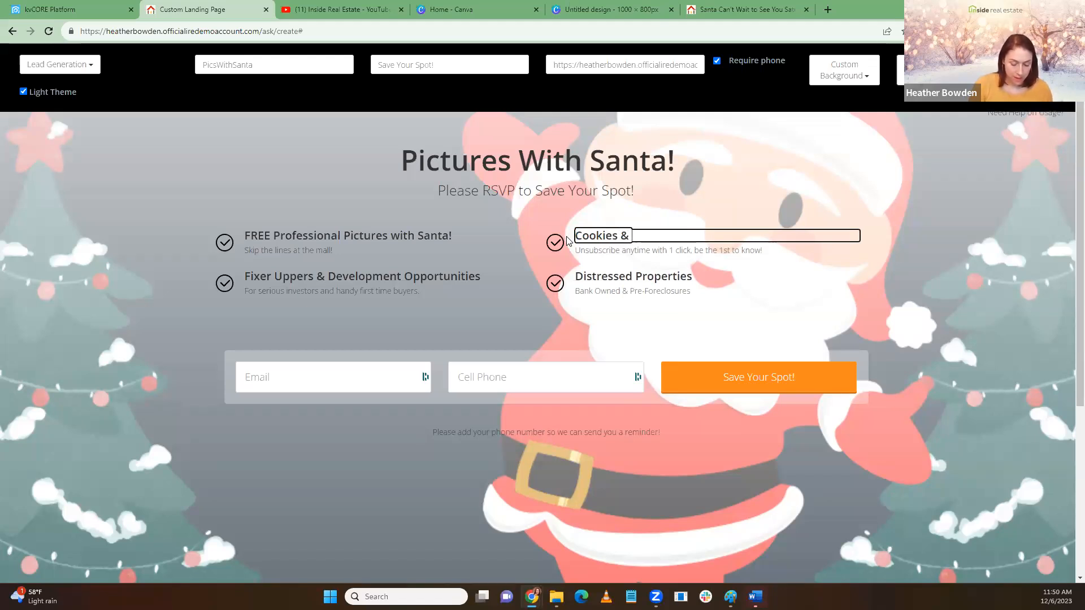
type("co")
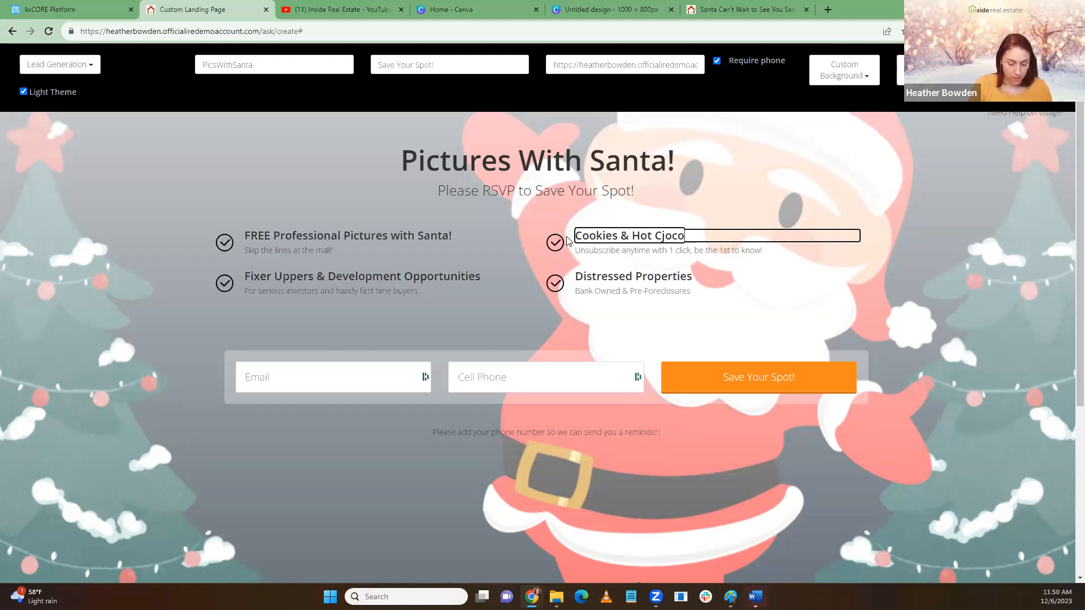
type("ltae")
key("BackSpace")
key("BackSpace")
key("BackSpace")
key("BackSpace")
key("BackSpace")
key("BackSpace")
key("BackSpace")
key("BackSpace")
type("hocoa")
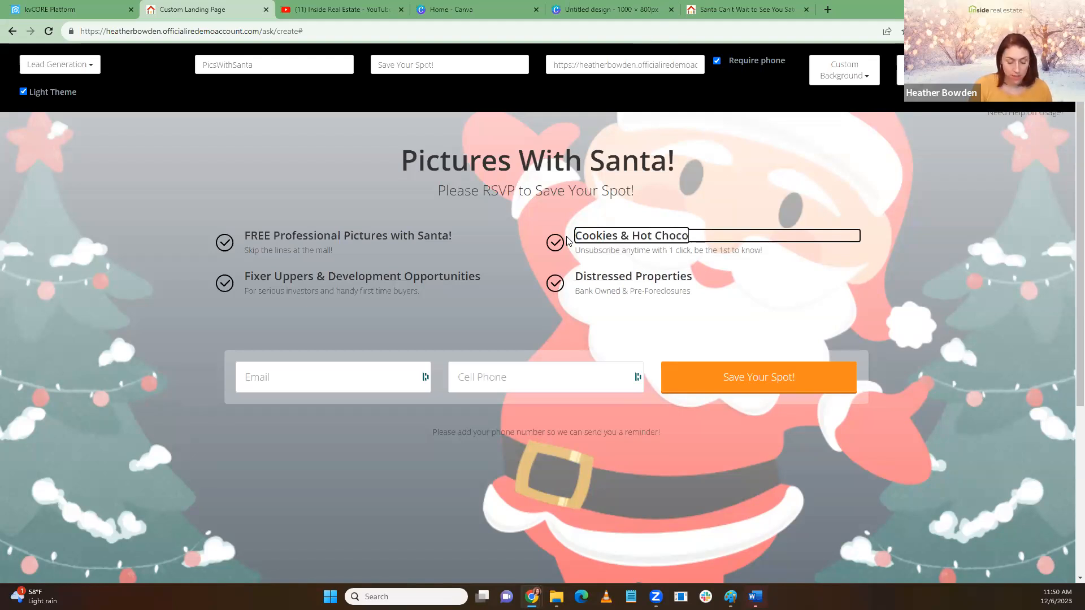
key("BackSpace")
type("late")
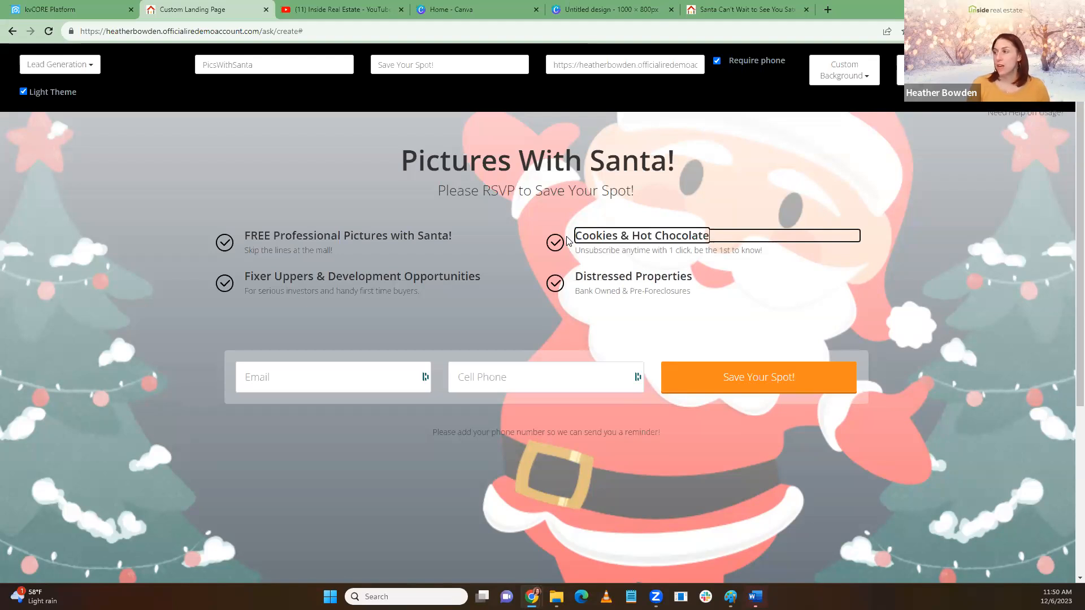
Replace the description under the "Cookies & Hot Chocolate" bullet with "Santa's favorite treats!"
left_click(645, 250)
left_click_drag(773, 251, 576, 262)
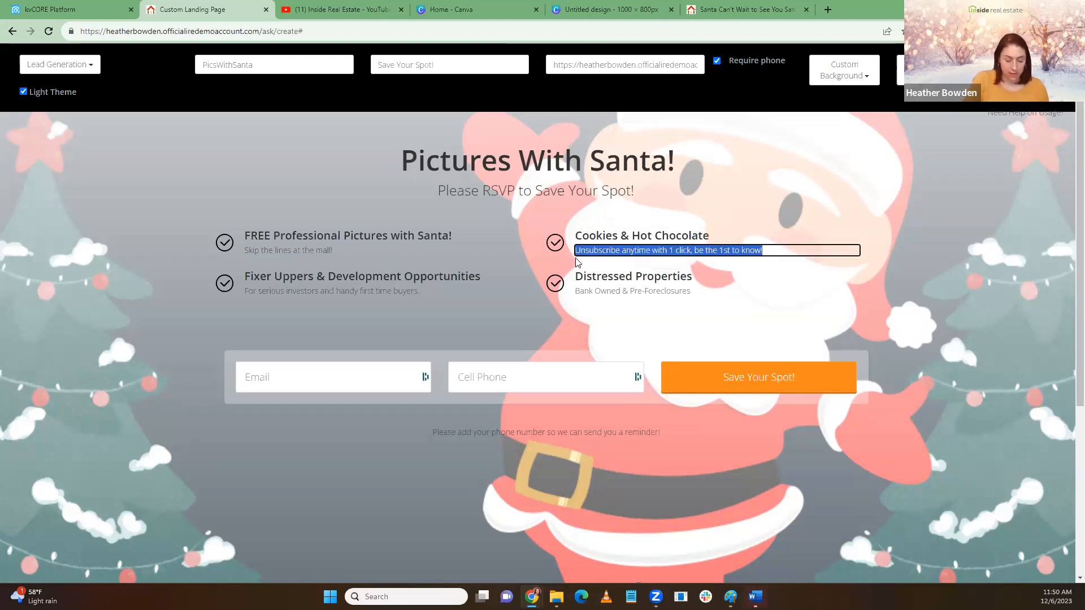
type("Santa's favorite Treest")
key("BackSpace")
key("BackSpace")
key("BackSpace")
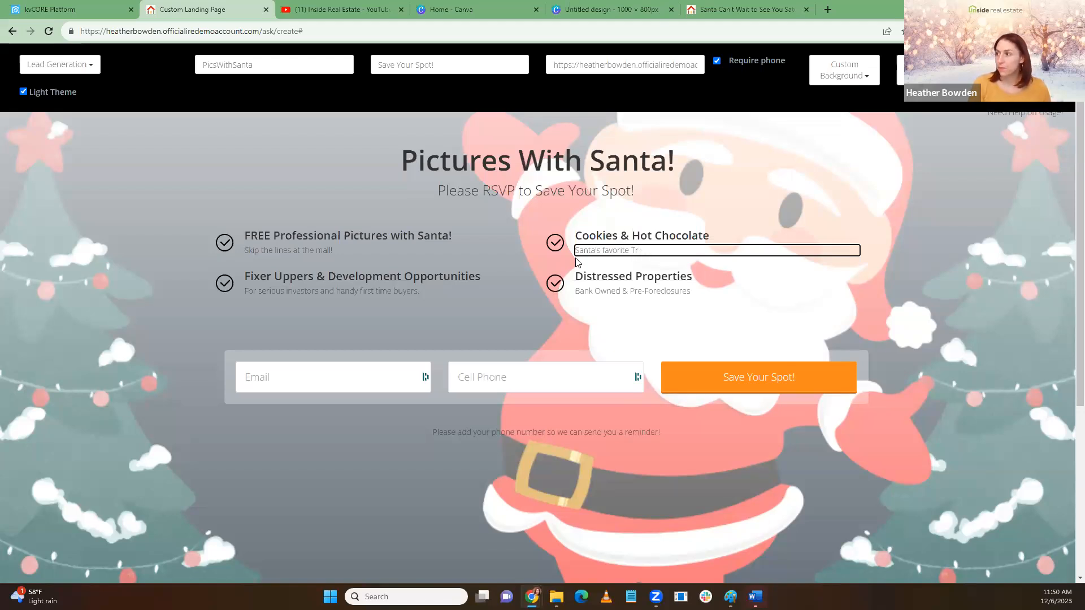
type("treats!")
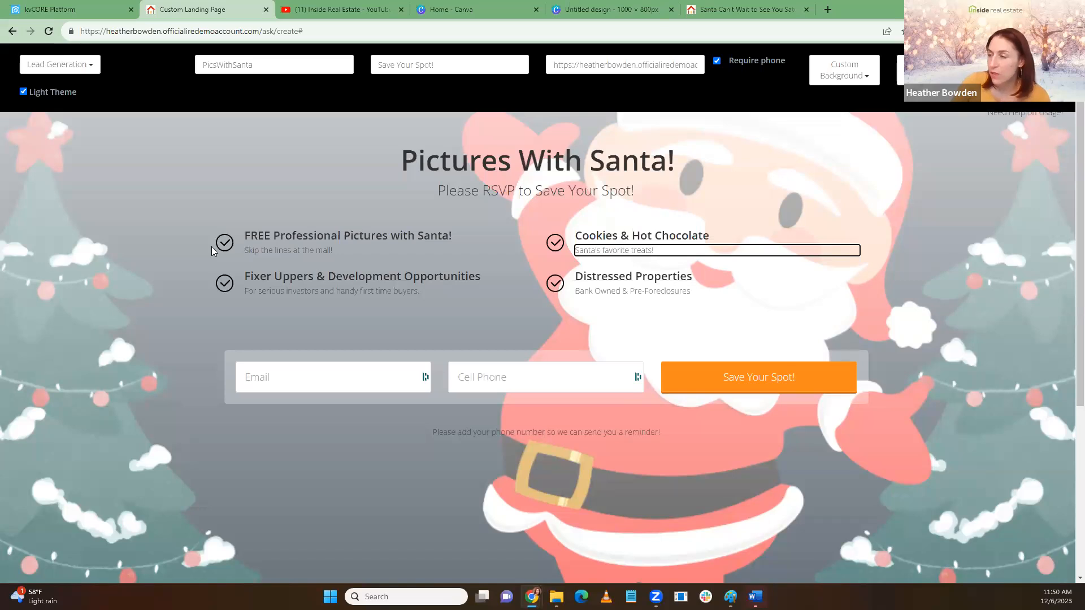
Replace the "Fixer Uppers & Development Opportunities" bullet heading with "Saturday 10am-2pm"
left_click(243, 277)
left_click_drag(244, 276, 487, 276)
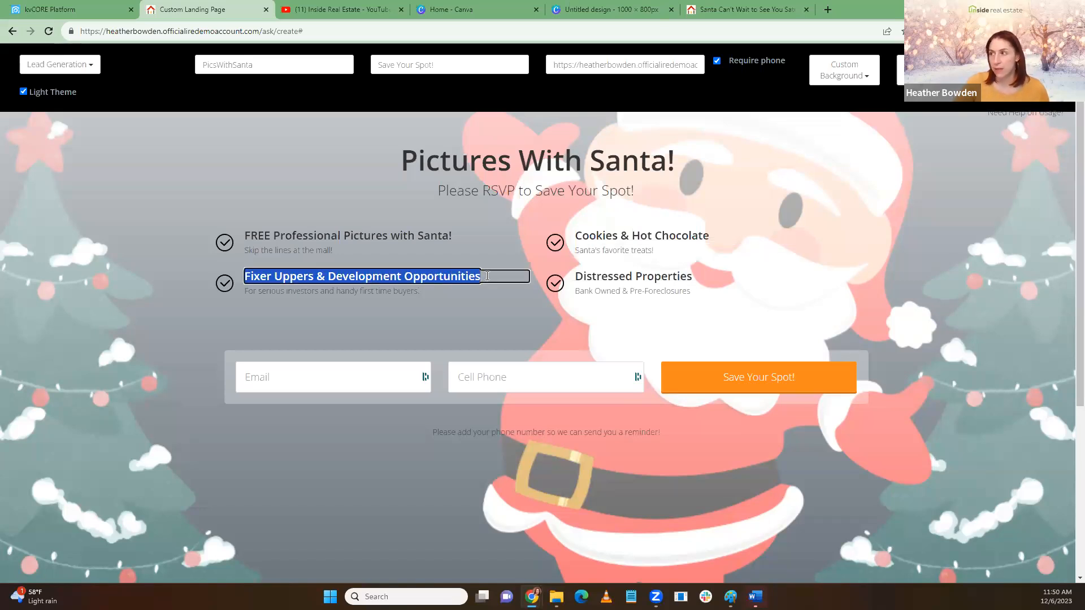
type("Saturday")
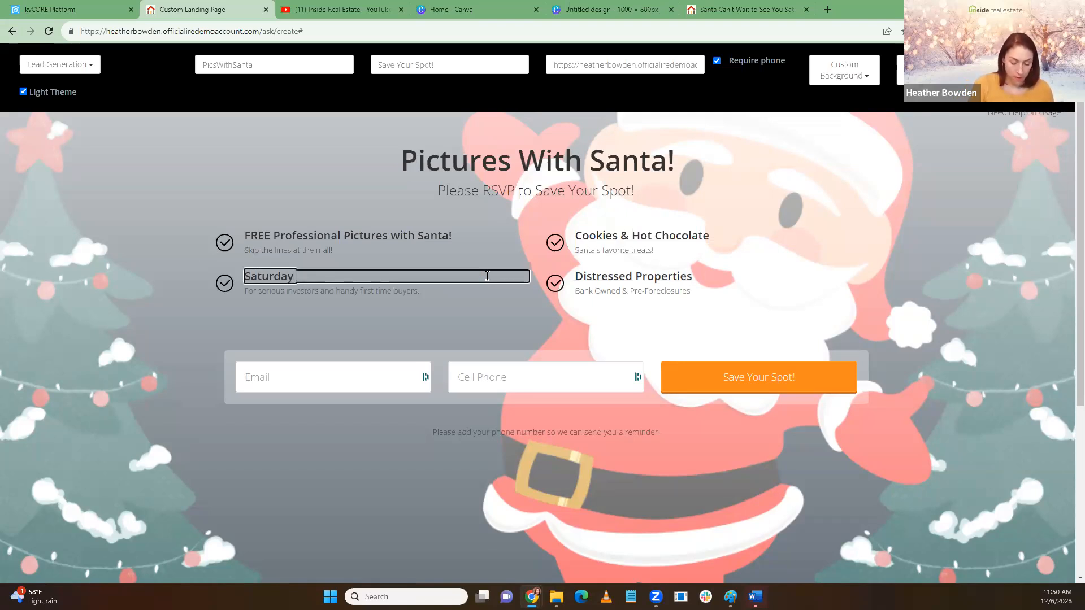
type("10a")
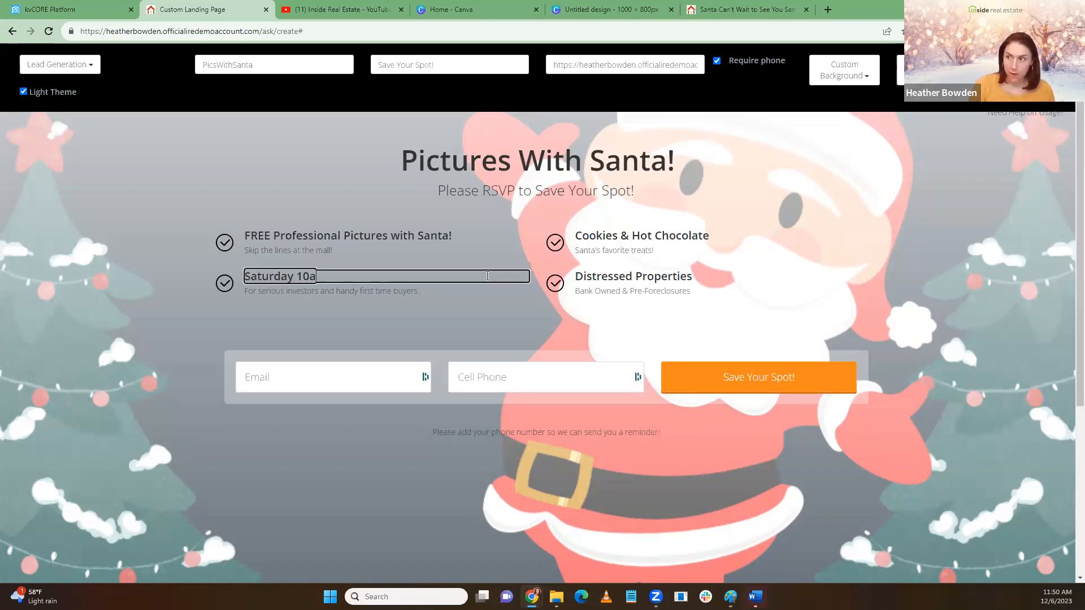
type("m-2pm")
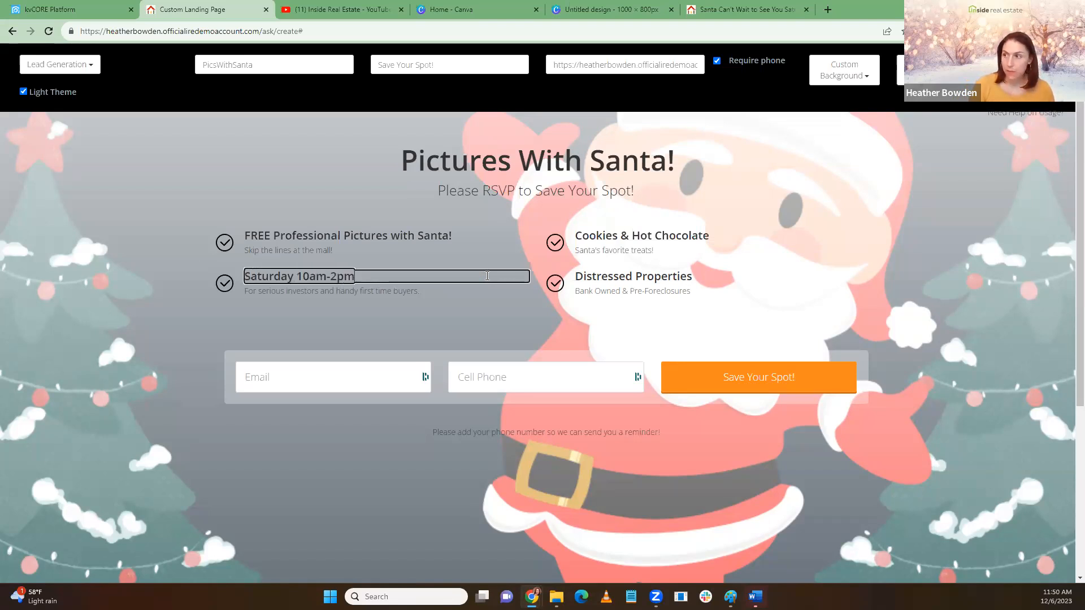
Replace the description under the Saturday time bullet with "Stop by anytime"
left_click(412, 289)
left_click_drag(427, 291, 252, 299)
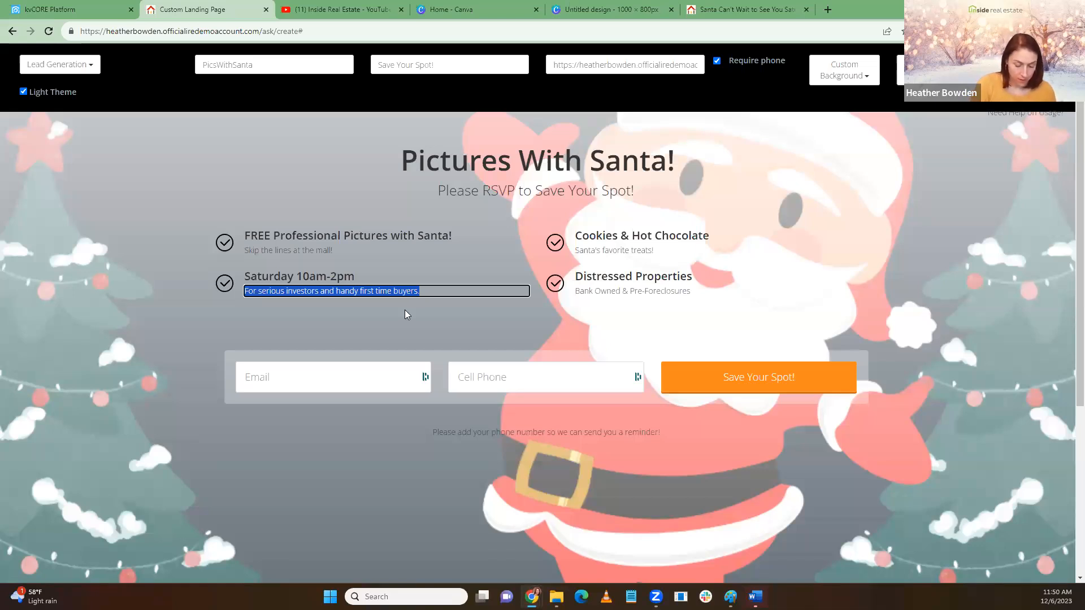
type("Stop by anytime")
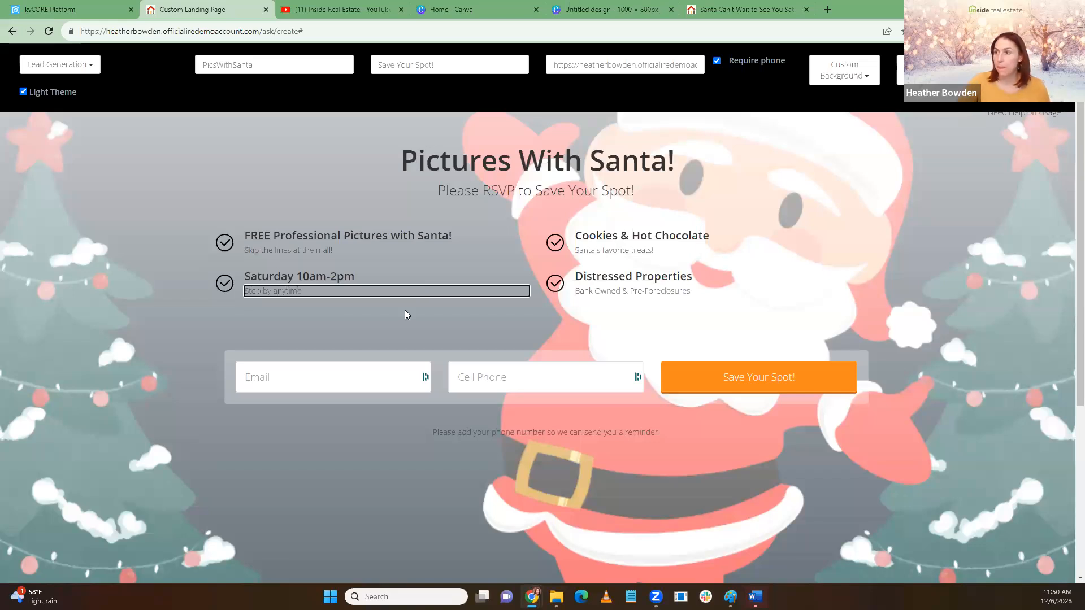
Replace the "Distressed Properties" bullet heading with "Dreamy Real Estate Headquarters"
left_click(599, 277)
left_click_drag(575, 276, 705, 277)
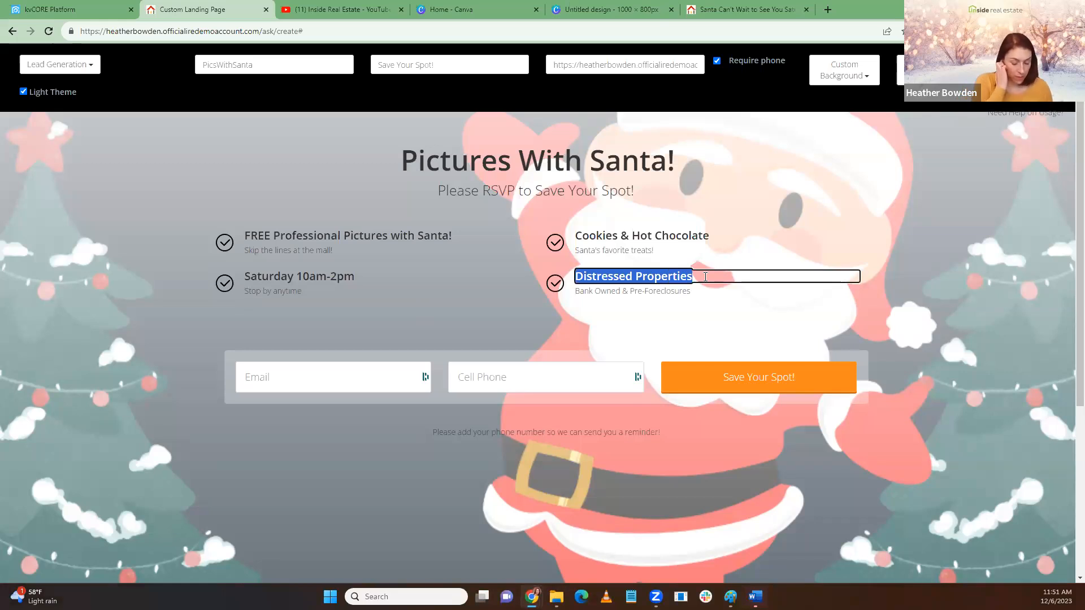
type("Drea")
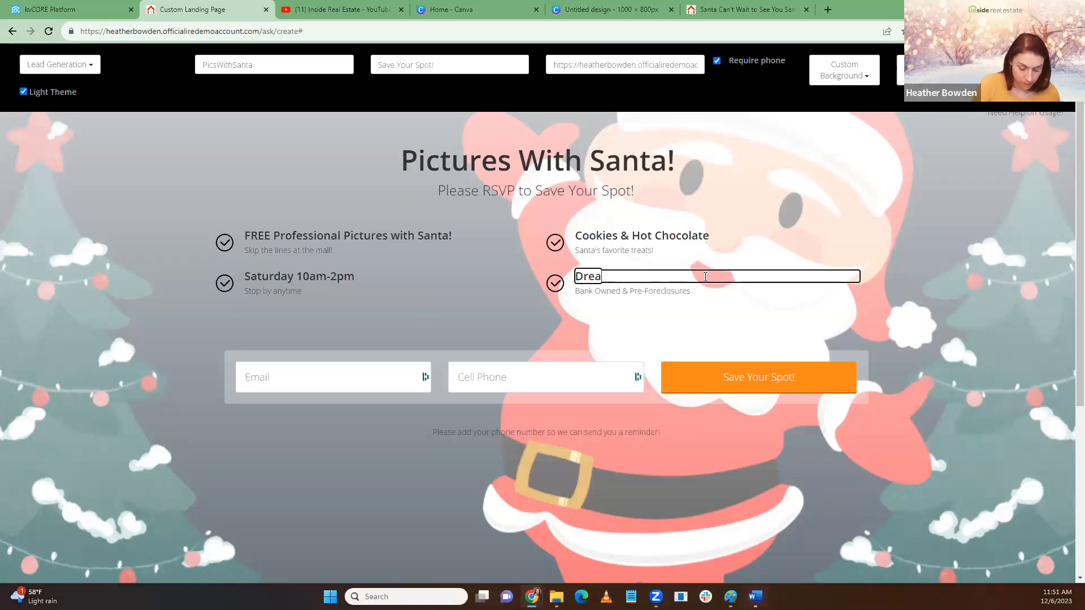
type("my Real E")
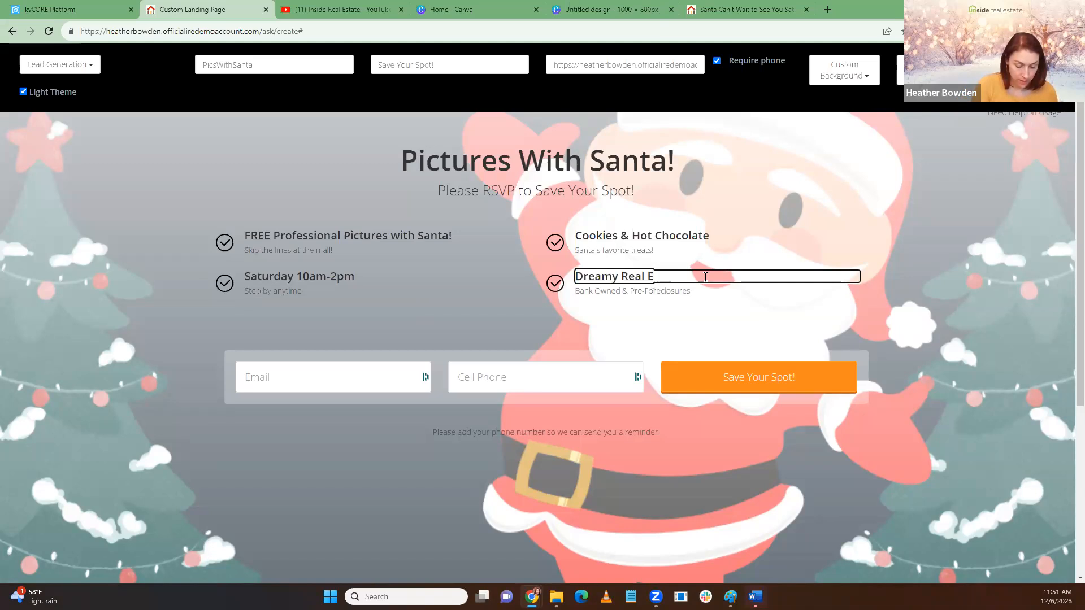
type("state H")
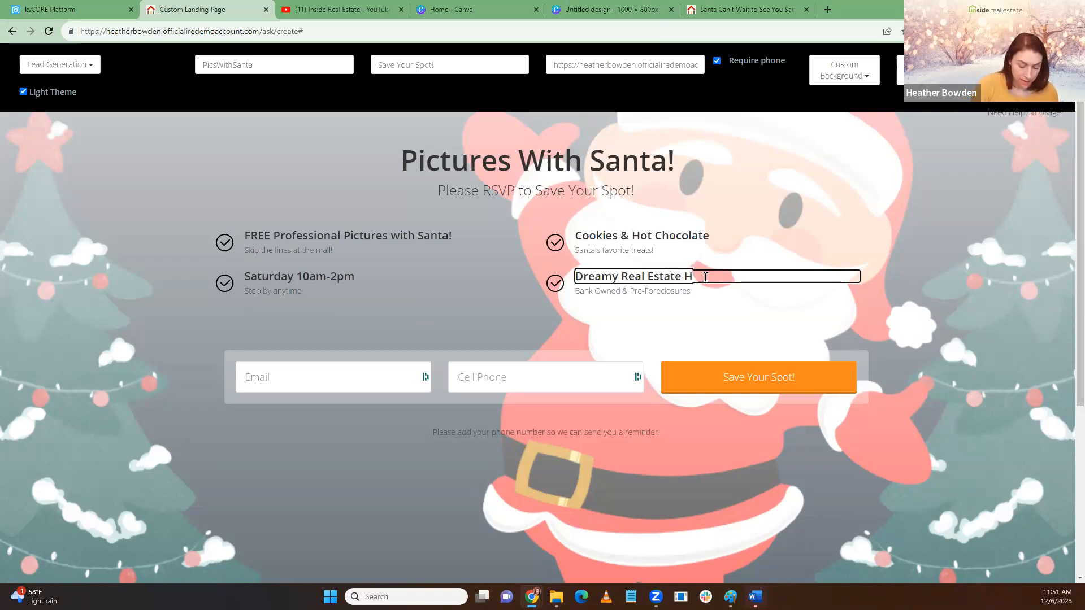
type("eadquarters")
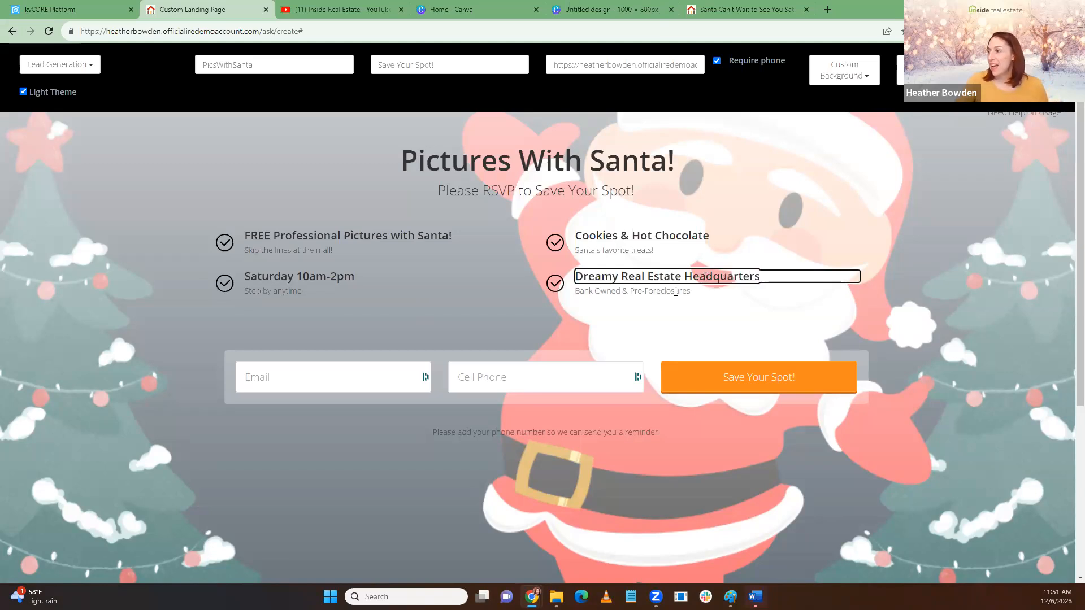
Replace the description under the Dreamy Real Estate Headquarters bullet with the event venue's full street address
left_click_drag(675, 291, 561, 292)
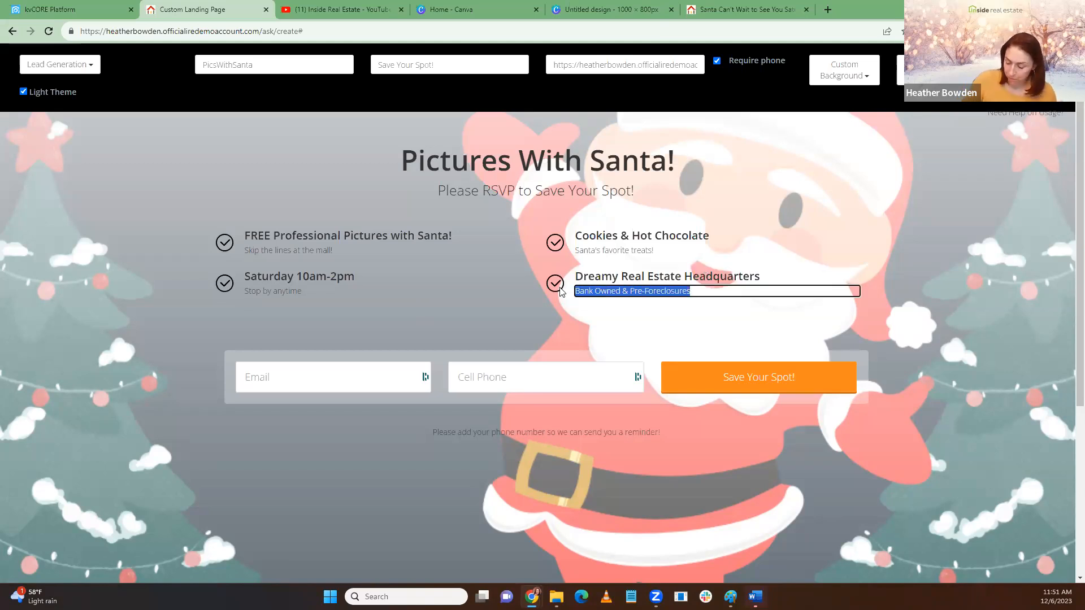
key("BackSpace")
type("1005 Main Street, Anty")
key("BackSpace")
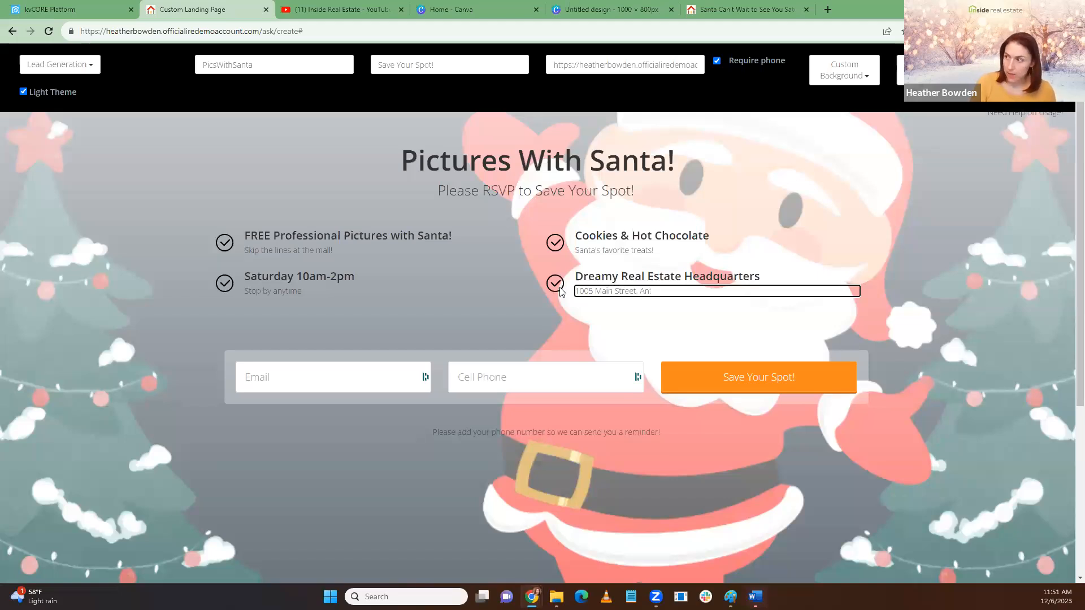
type("town")
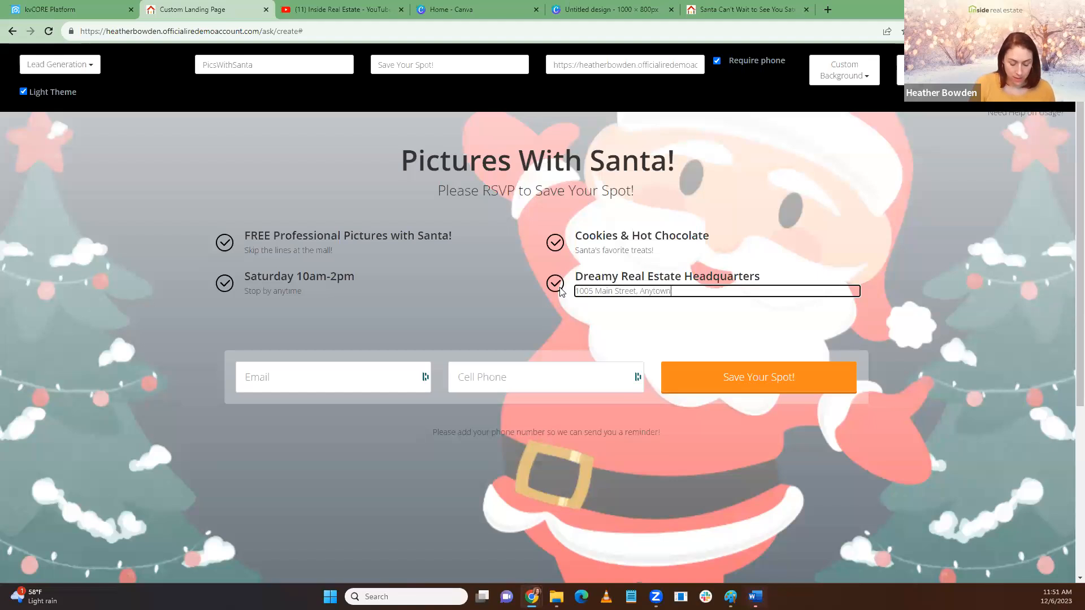
type(", OR")
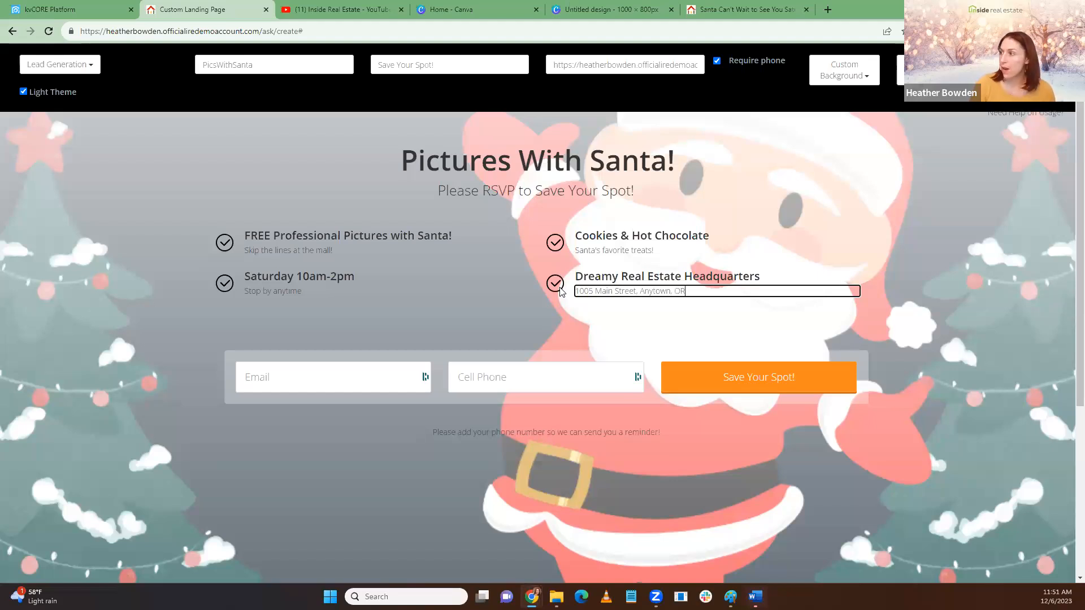
type(" 97865")
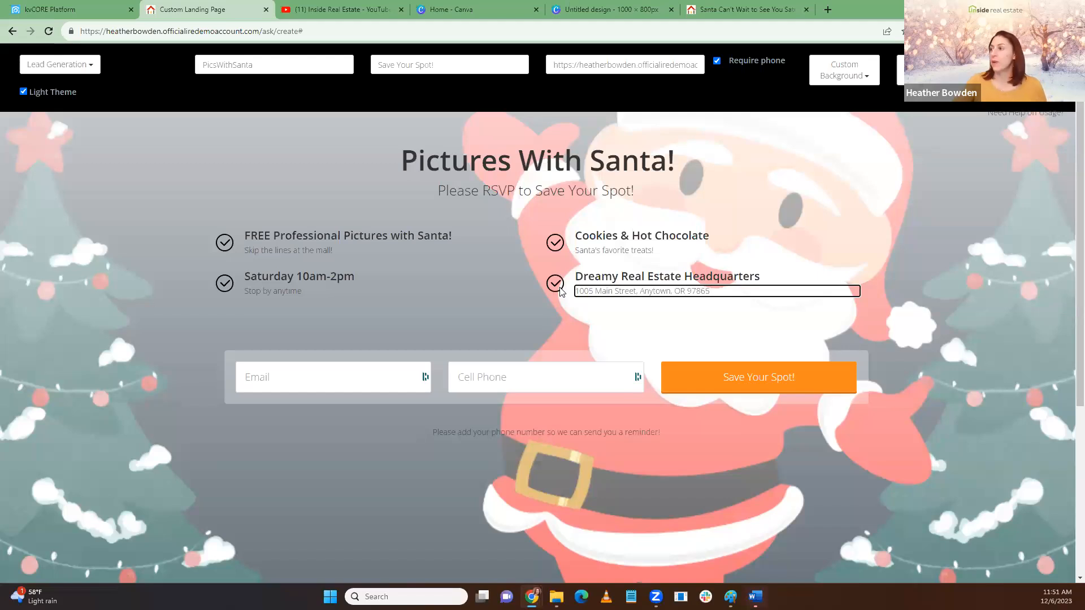
left_click(482, 272)
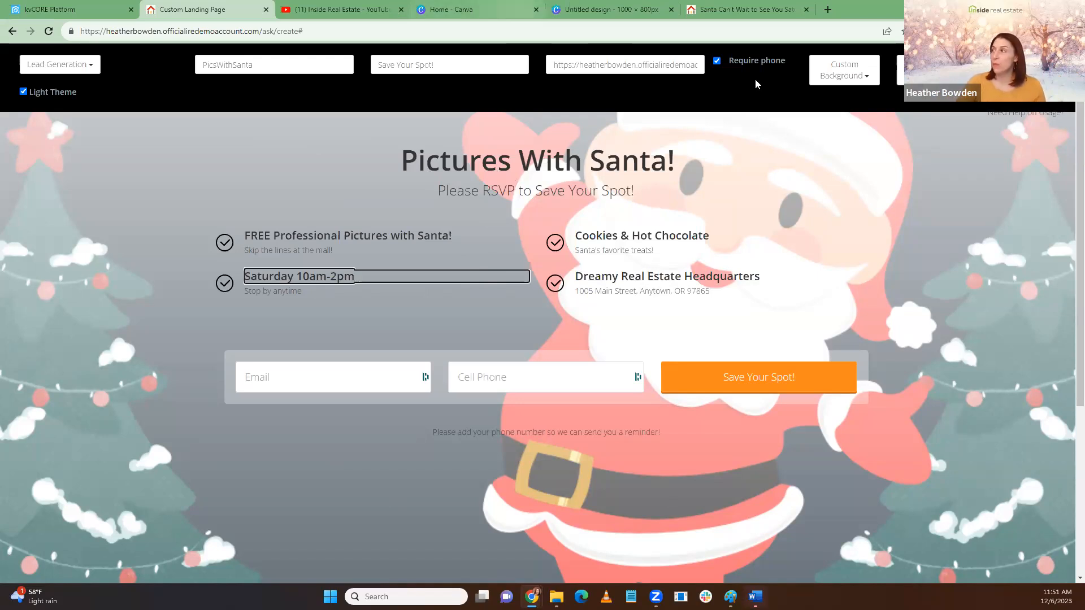
Set the landing page's lead type to Seller
left_click(932, 70)
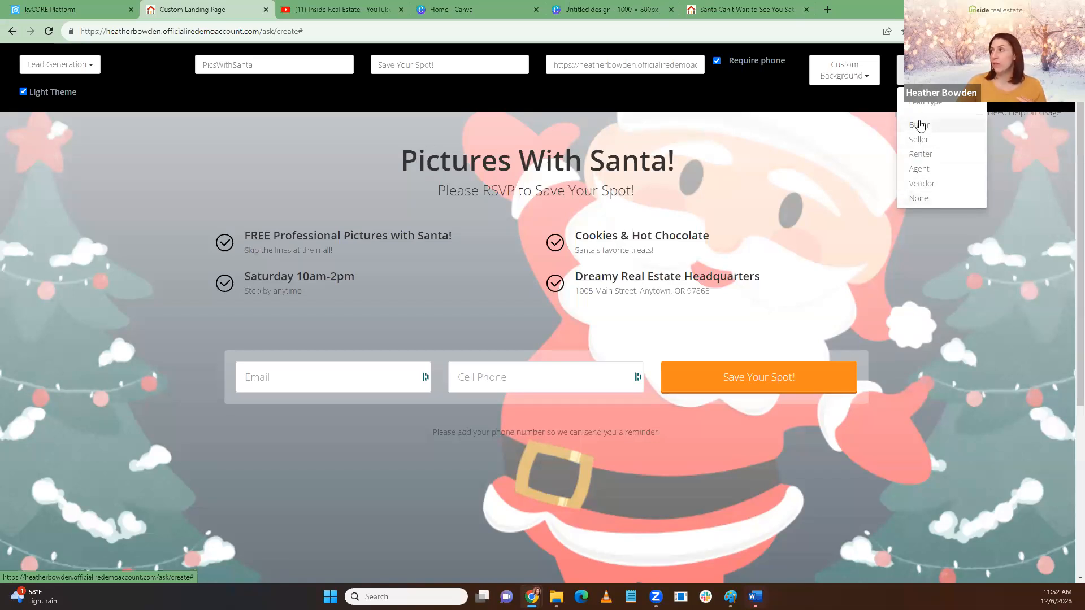
left_click(918, 142)
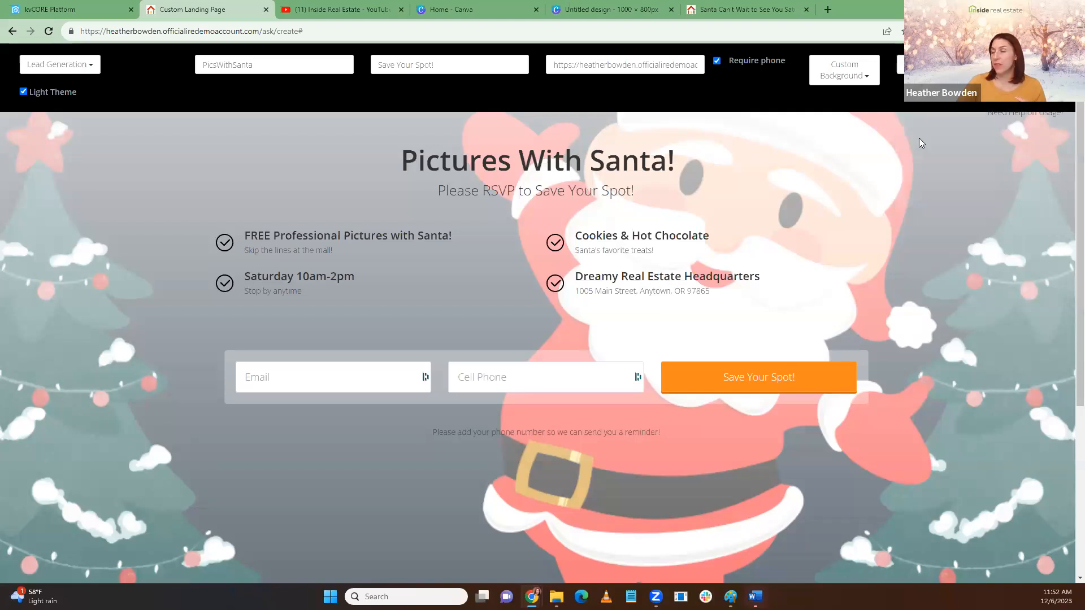
Examine the lead types under the contacts' statuses in kvCORE's Smart CRM, and return to the custom landing page
left_click(65, 7)
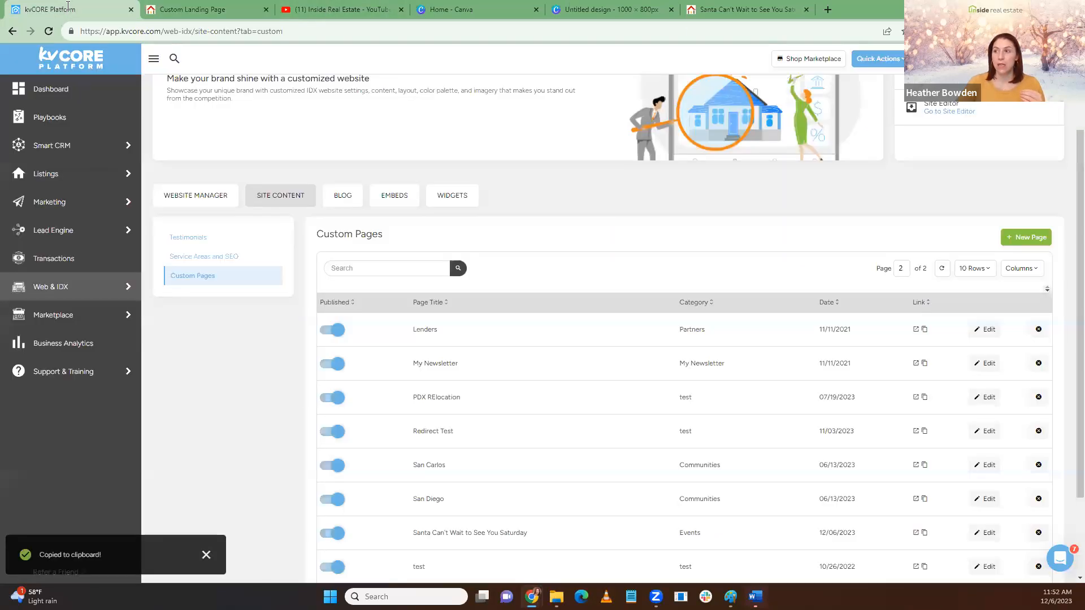
mouse_move(66, 145)
left_click(172, 148)
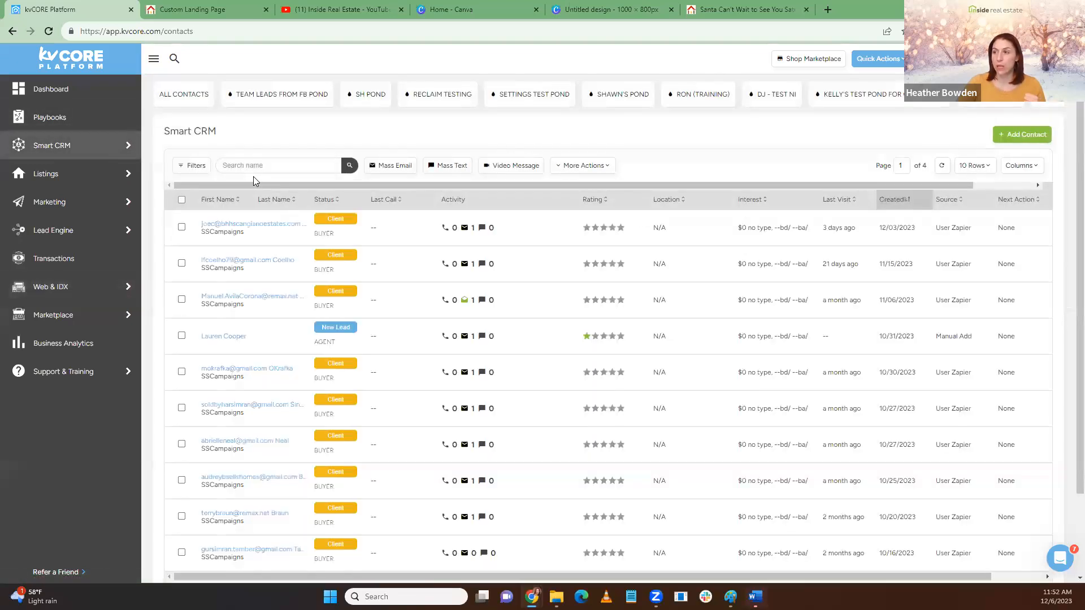
left_click_drag(332, 234, 316, 234)
left_click_drag(335, 271, 317, 270)
left_click_drag(339, 342, 312, 343)
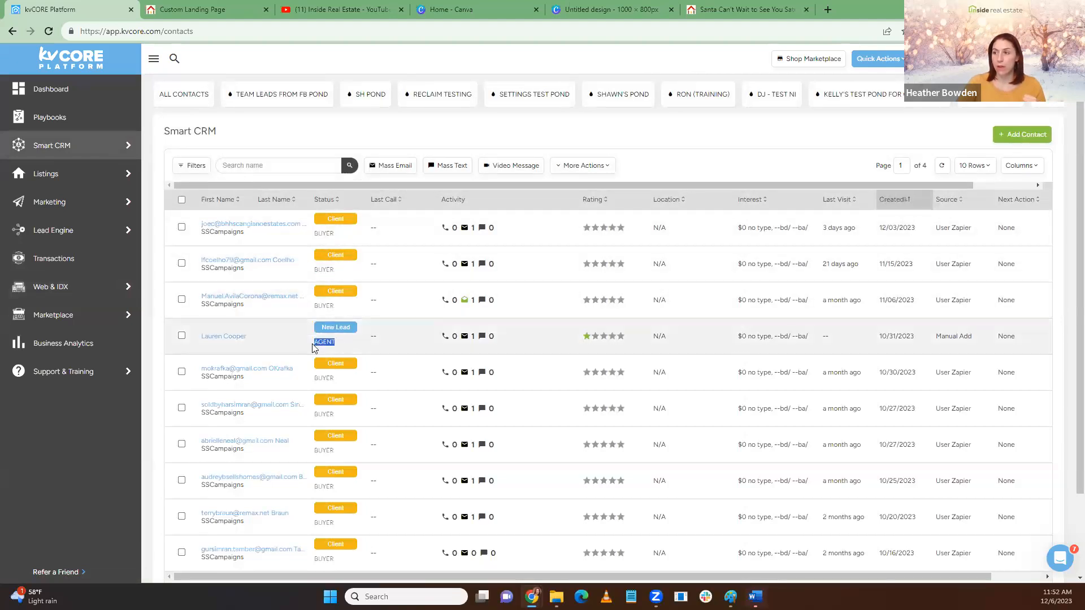
scroll(306, 330, "down", 2)
scroll(306, 330, "up", 2)
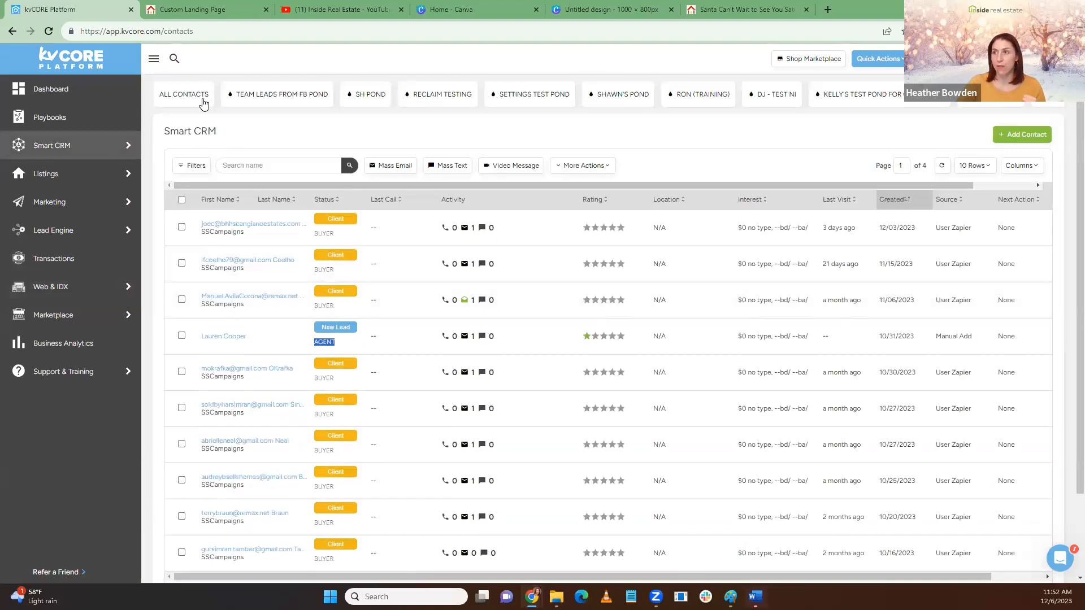
left_click(72, 93)
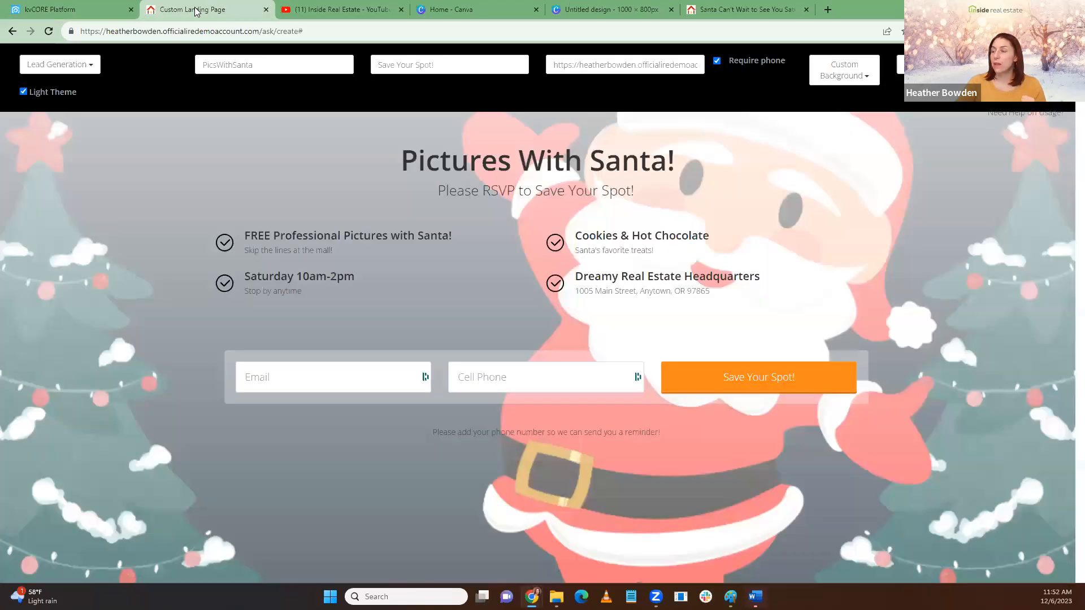
left_click(195, 9)
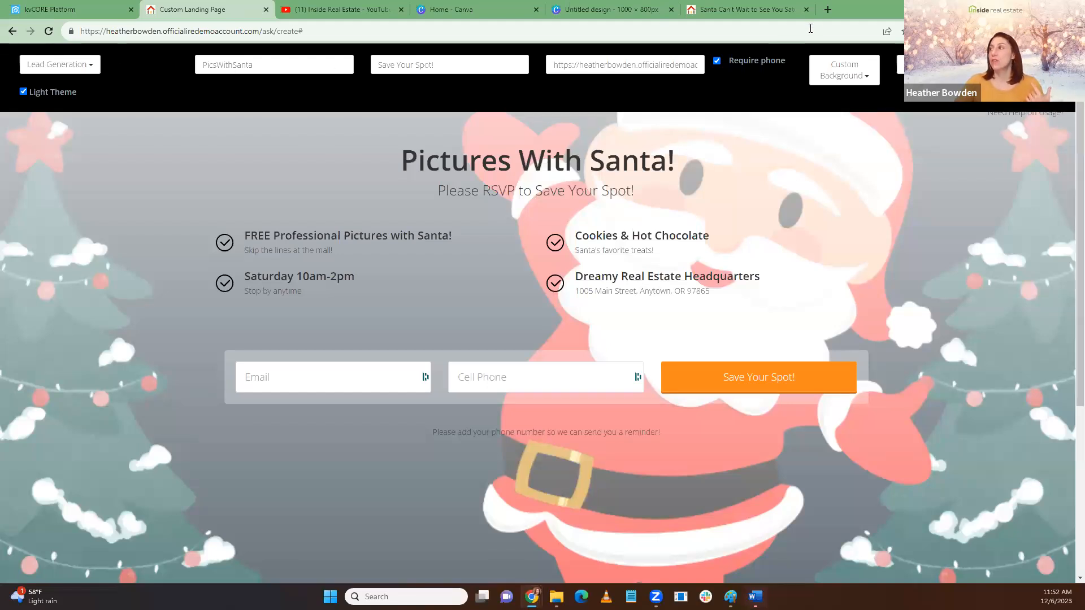
Open the Inside Real Estate Discussion Group on Facebook in a new browser tab and select its web address
left_click(828, 10)
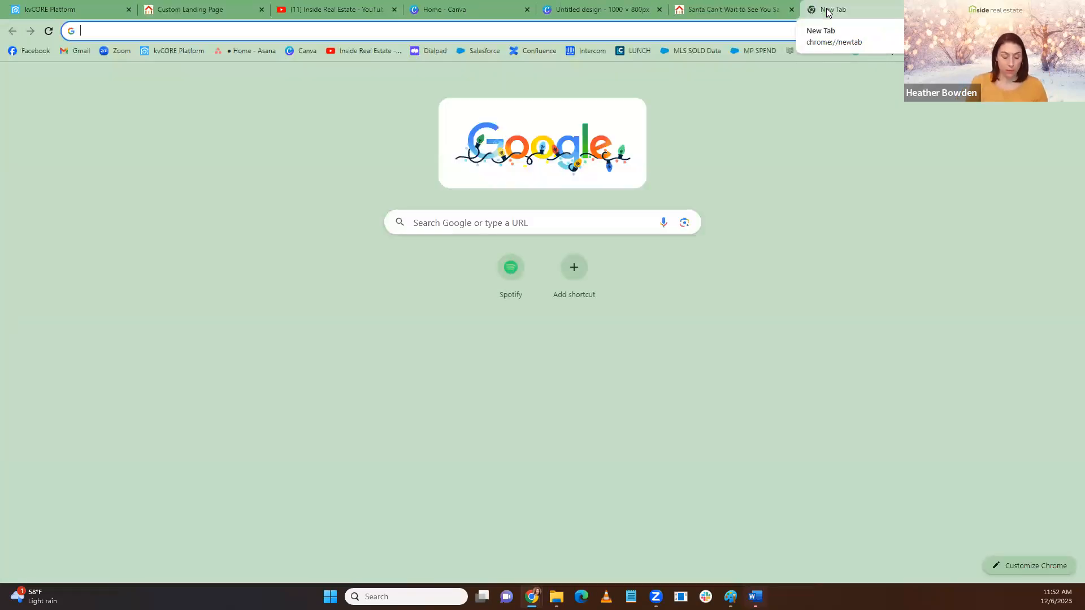
type("face")
key("Return")
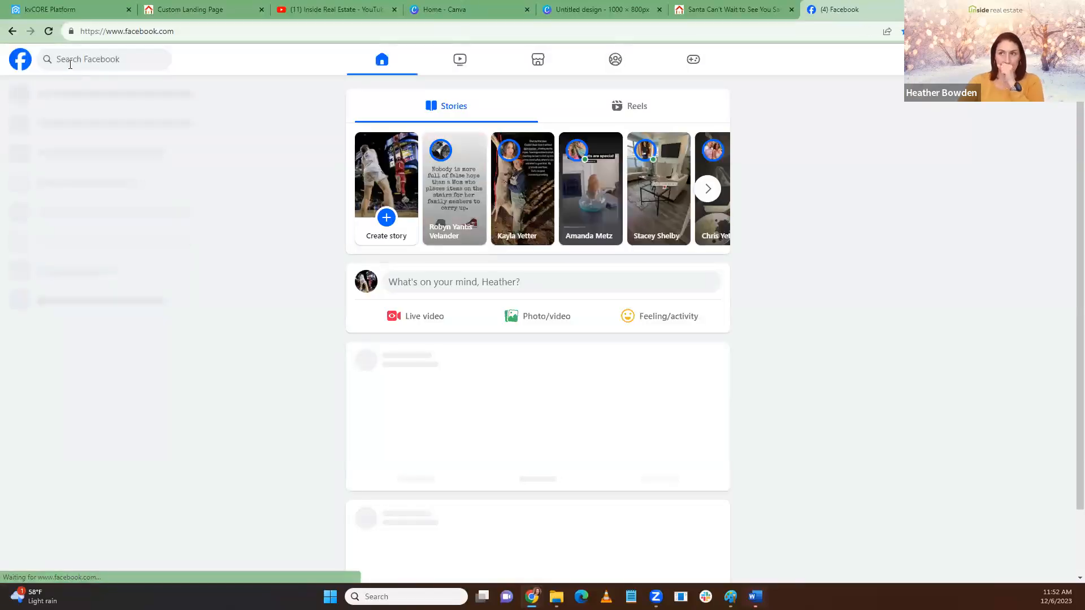
left_click(70, 62)
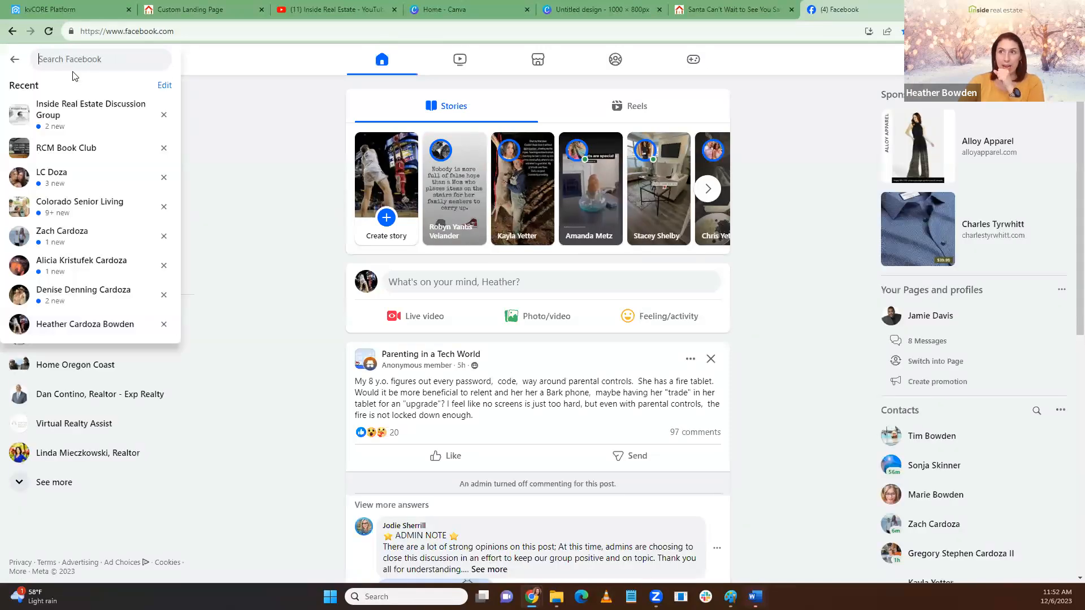
left_click(71, 109)
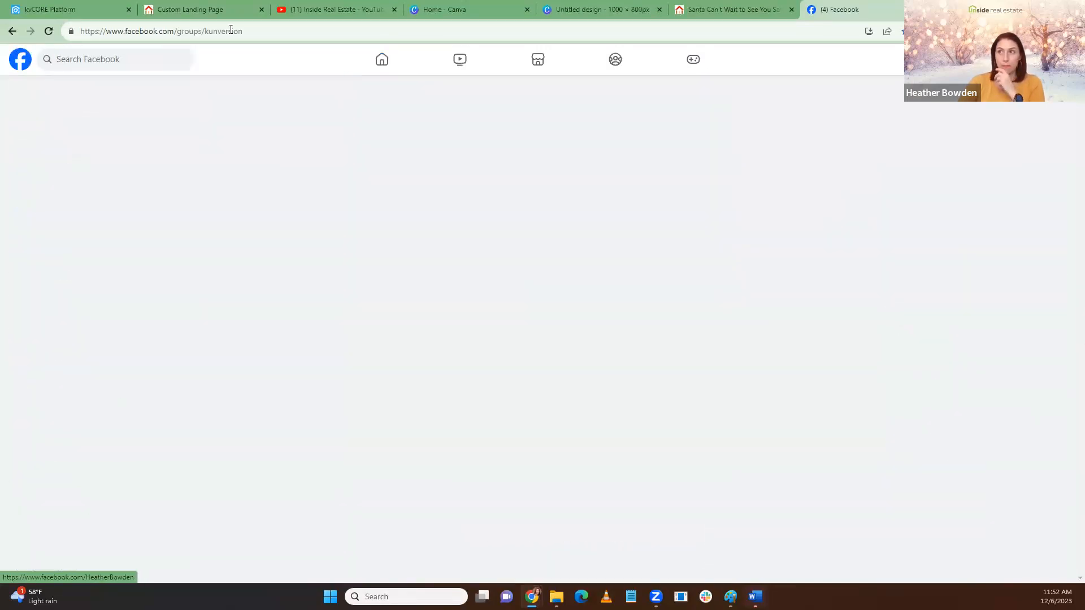
left_click_drag(243, 32, 48, 57)
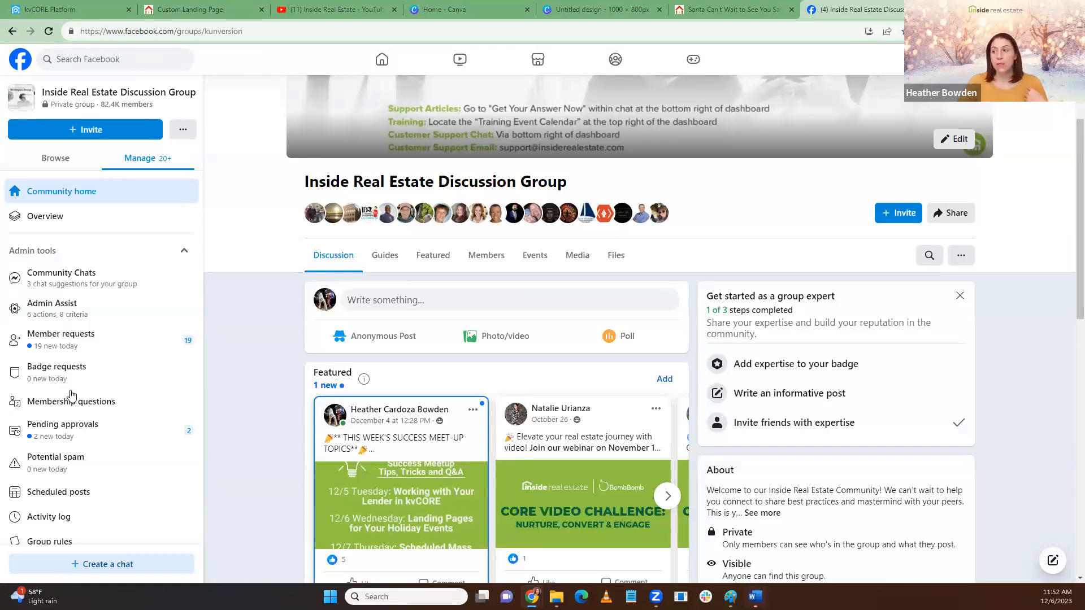
Open the group's featured post about this week's success meet-up topics
scroll(459, 377, "down", 2)
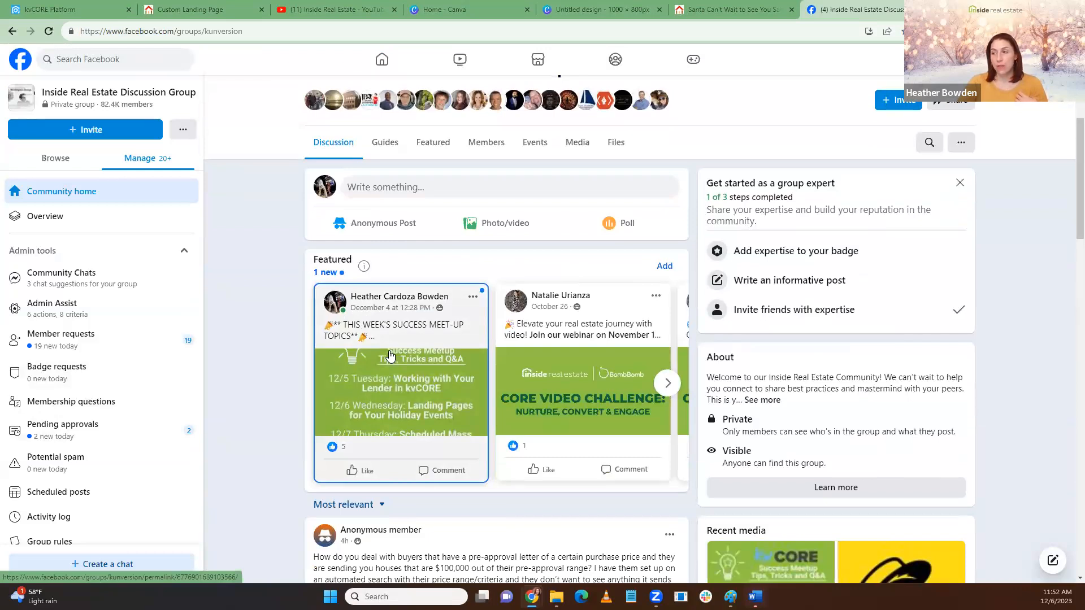
left_click(376, 325)
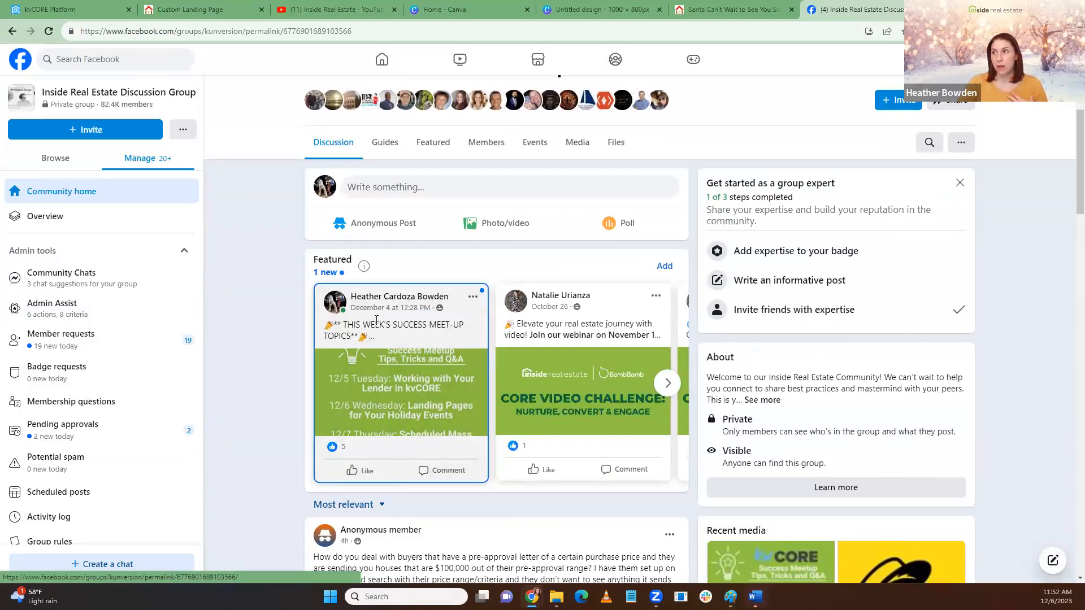
Read through the featured post about this week's success meet-up topics in the Facebook group
scroll(450, 270, "down", 4)
scroll(450, 271, "down", 3)
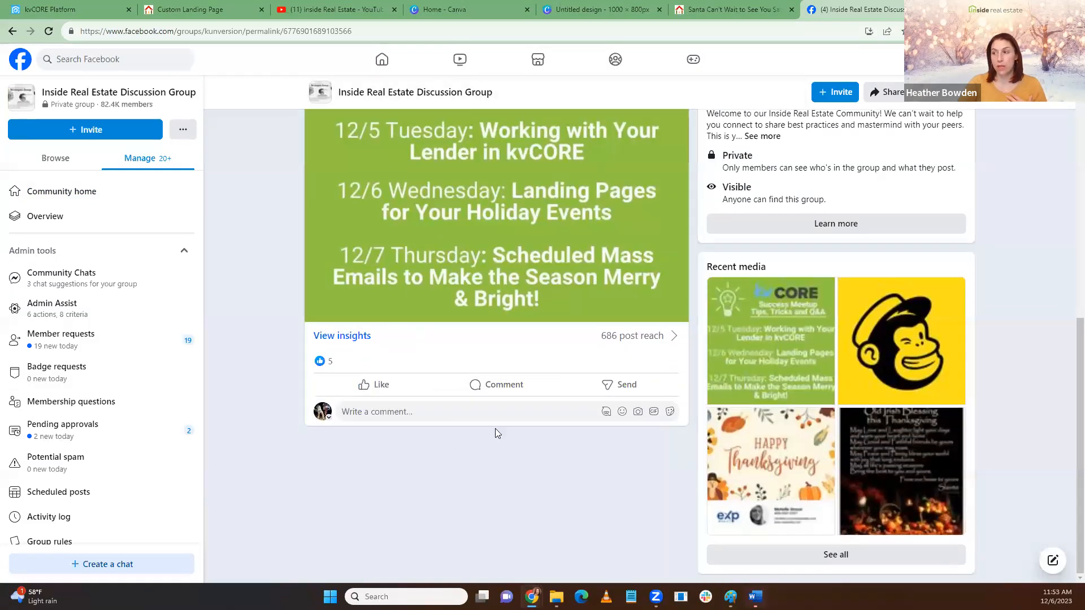
scroll(427, 450, "up", 3)
scroll(427, 451, "up", 3)
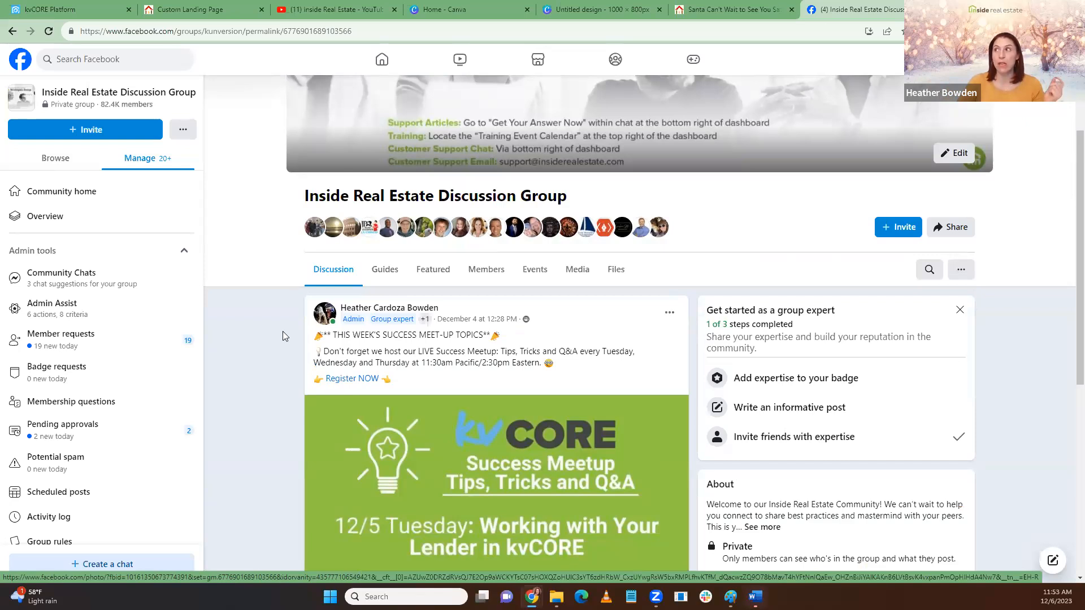
Open the Inside Real Estate YouTube channel's videos in a new browser tab and select its web address
key("ctrl+t")
left_click(356, 51)
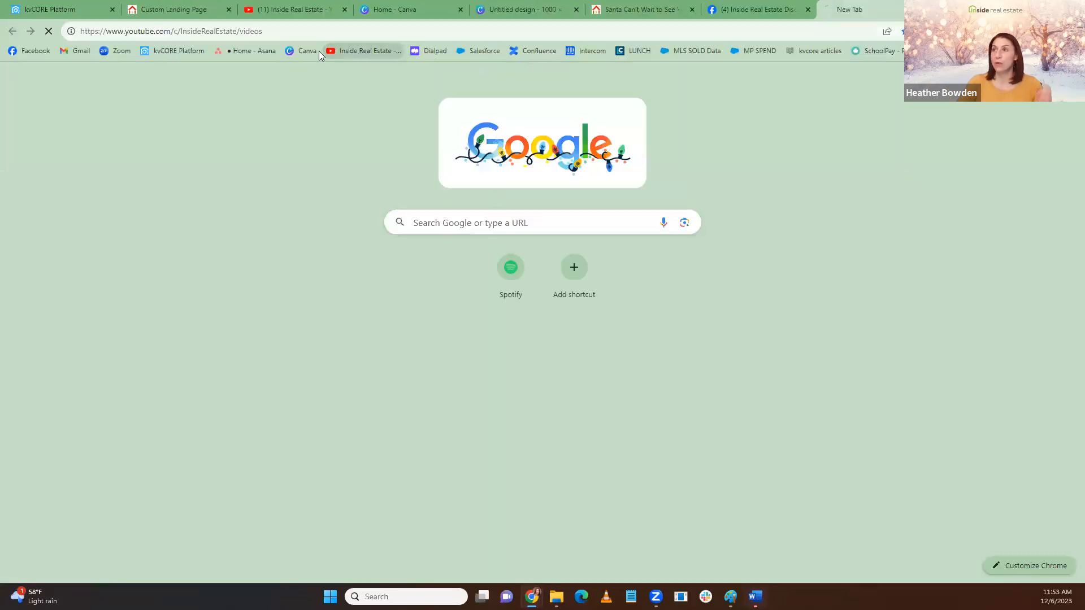
left_click(283, 31)
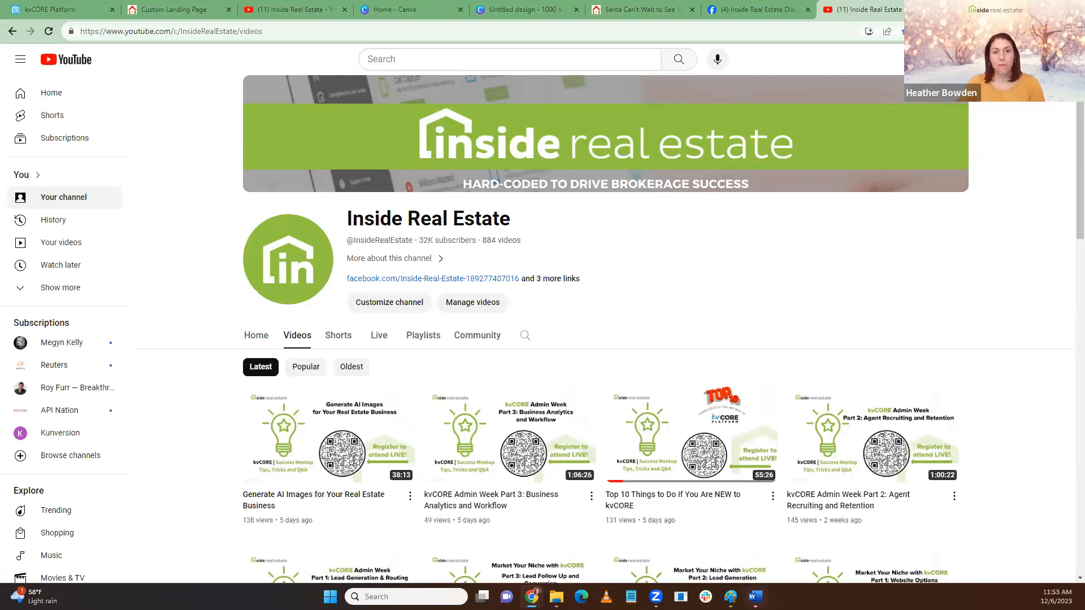
Browse the Inside Real Estate channel's latest videos and open the search within the channel
scroll(468, 434, "down", 4)
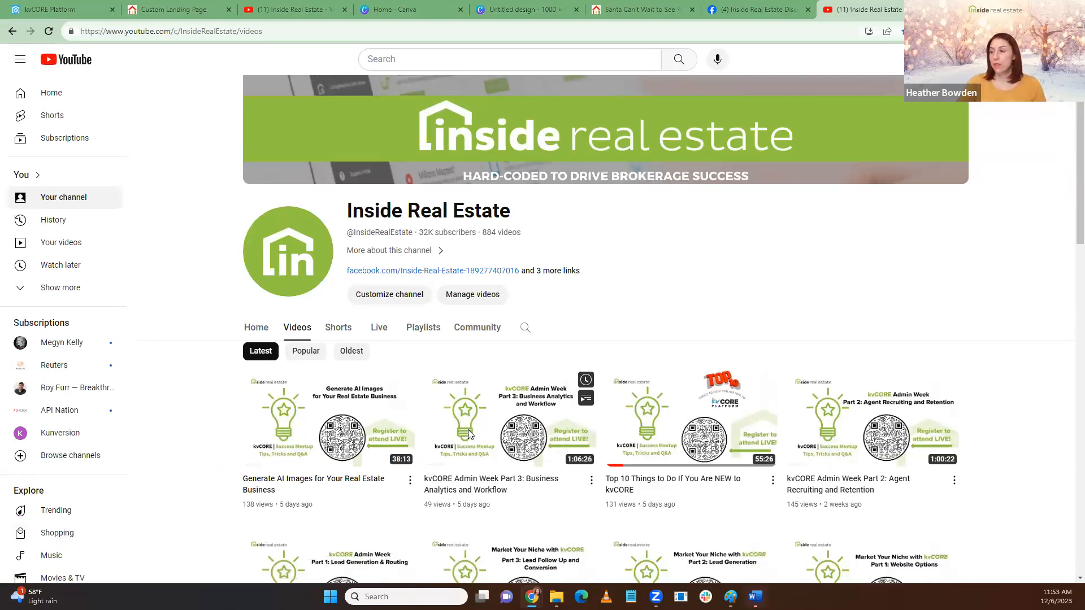
scroll(468, 433, "down", 10)
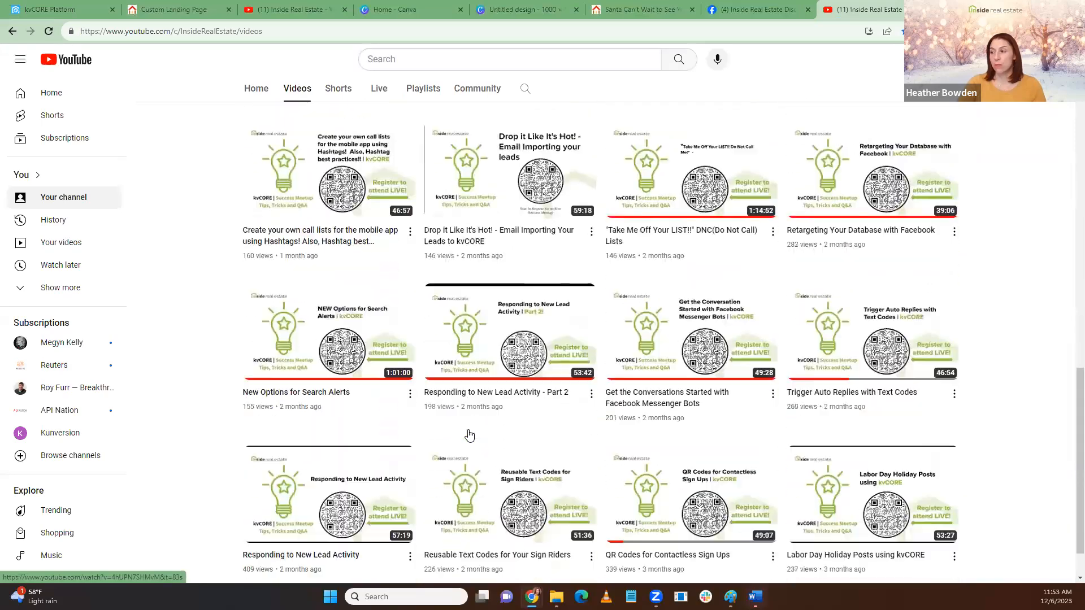
scroll(468, 434, "up", 18)
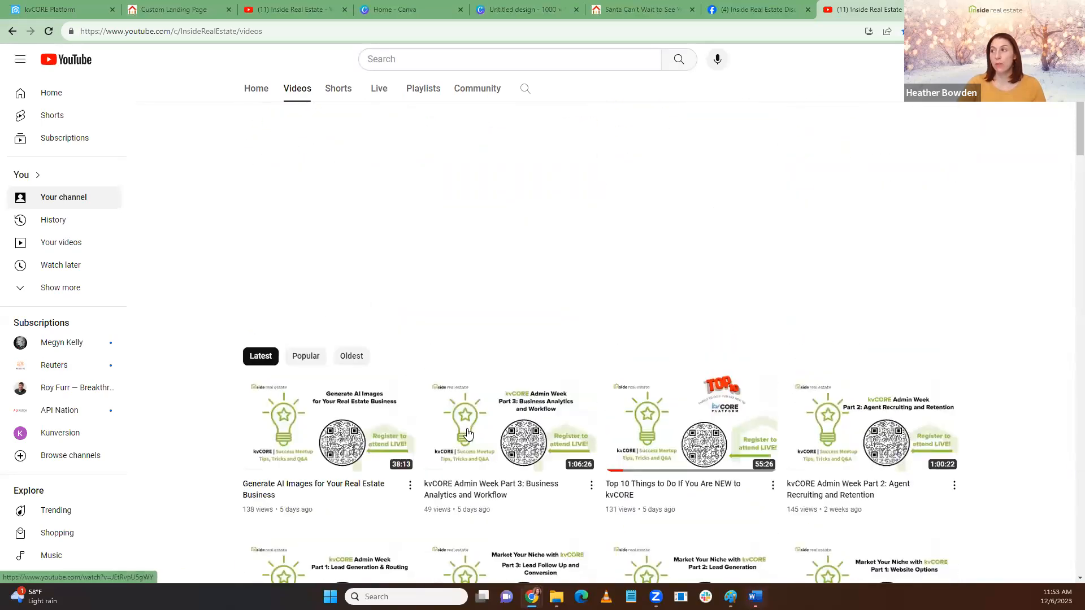
left_click(525, 336)
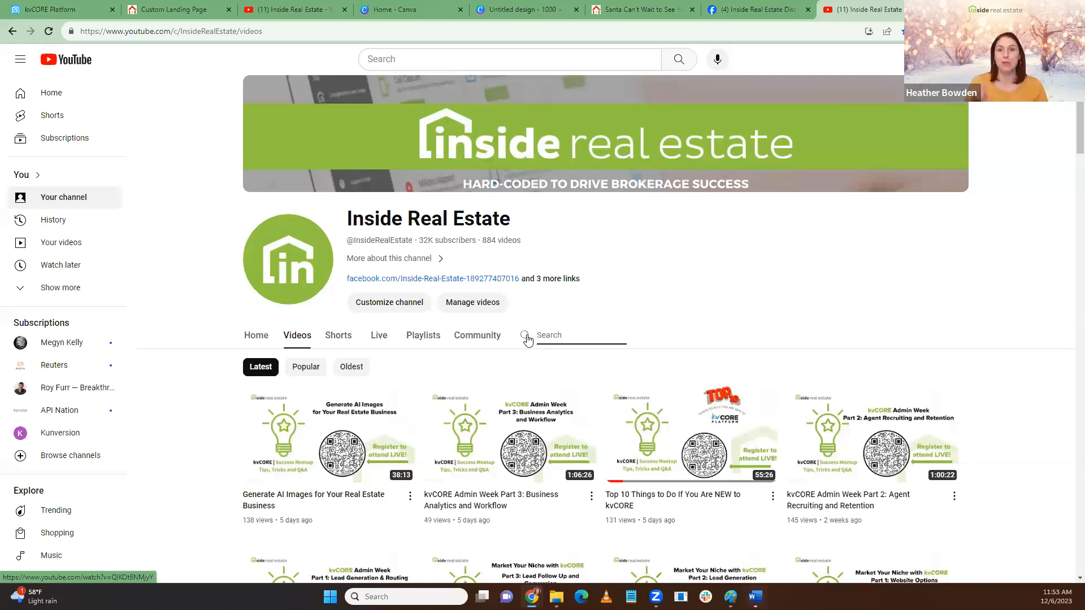
left_click(527, 337)
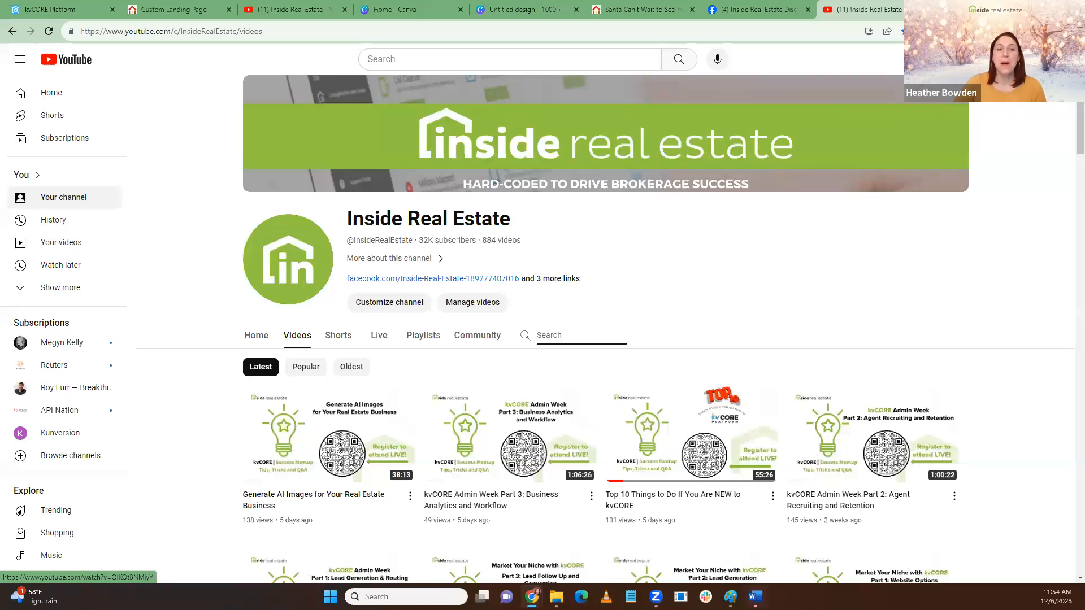
Reword the custom landing page's note beneath the form to "Please add your phone number so we can text you a reminder!" and create the page
left_click(152, 9)
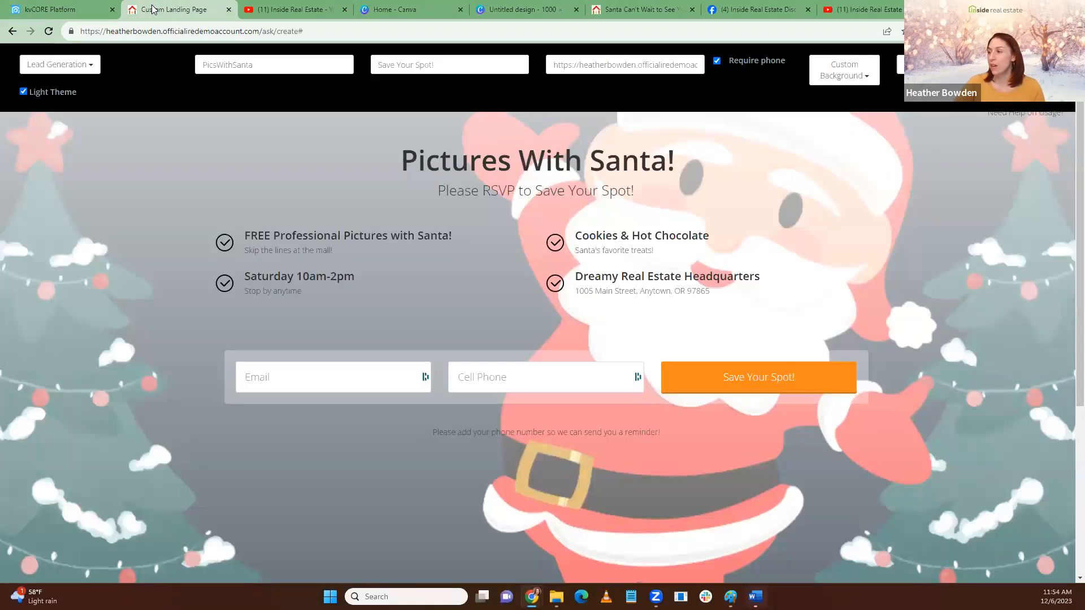
scroll(322, 487, "down", 2)
scroll(322, 487, "up", 2)
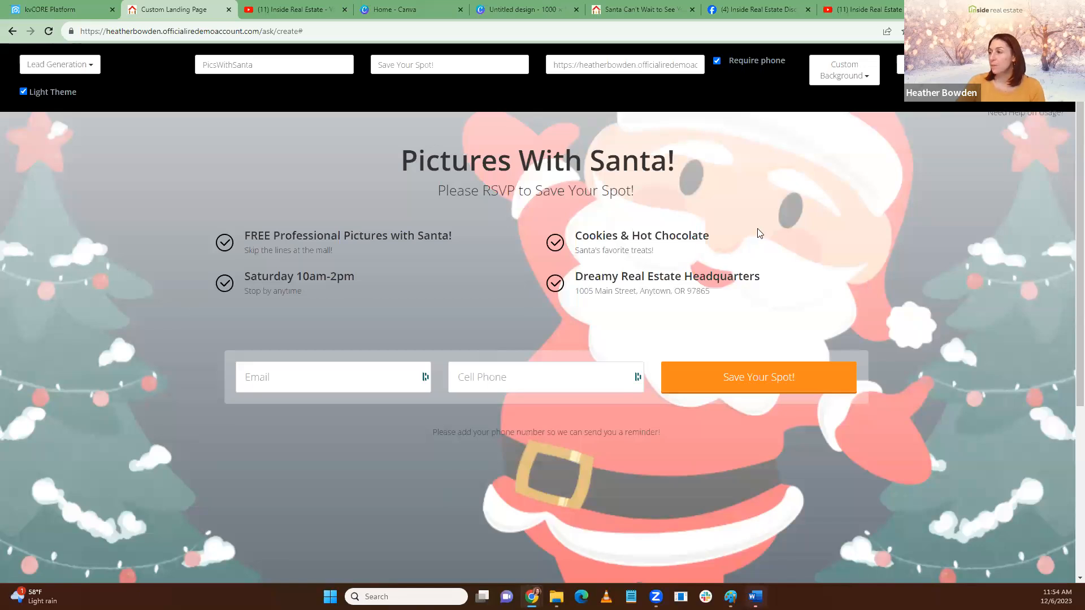
left_click(602, 432)
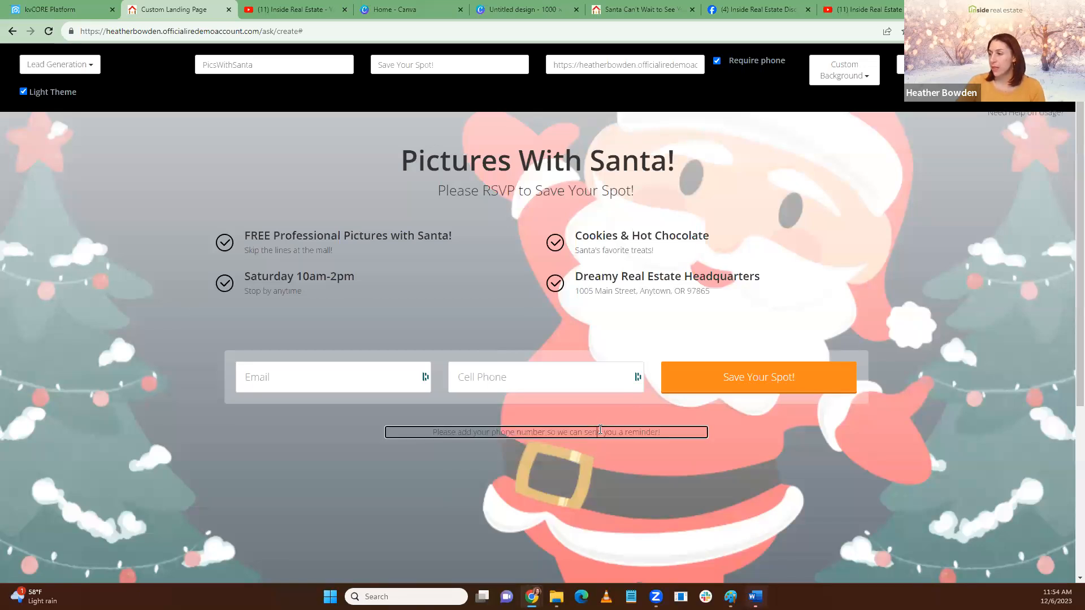
left_click_drag(602, 432, 584, 432)
type("tex")
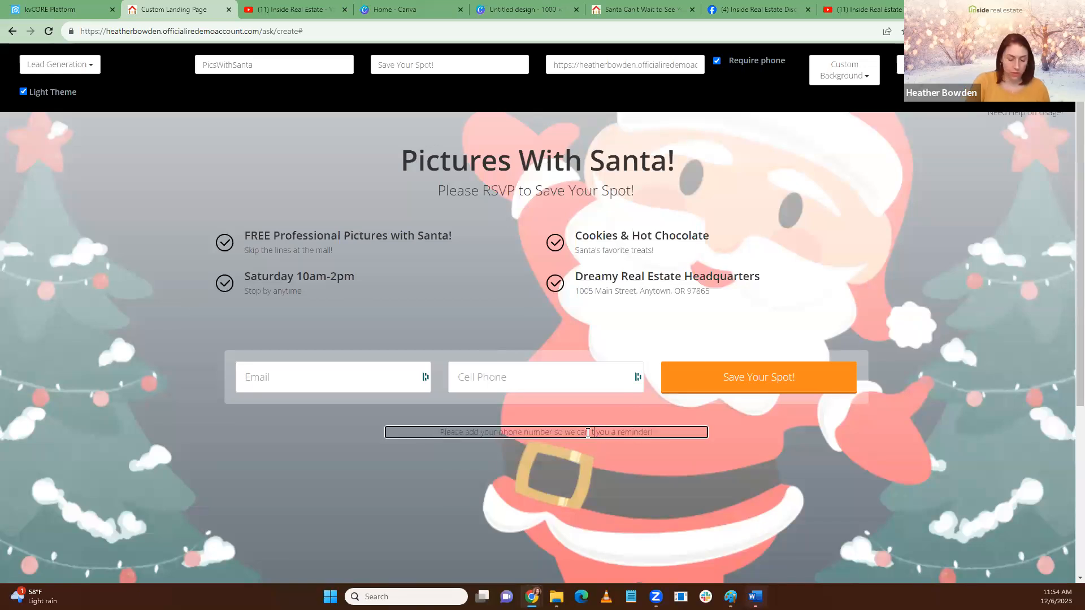
type("t")
left_click(758, 433)
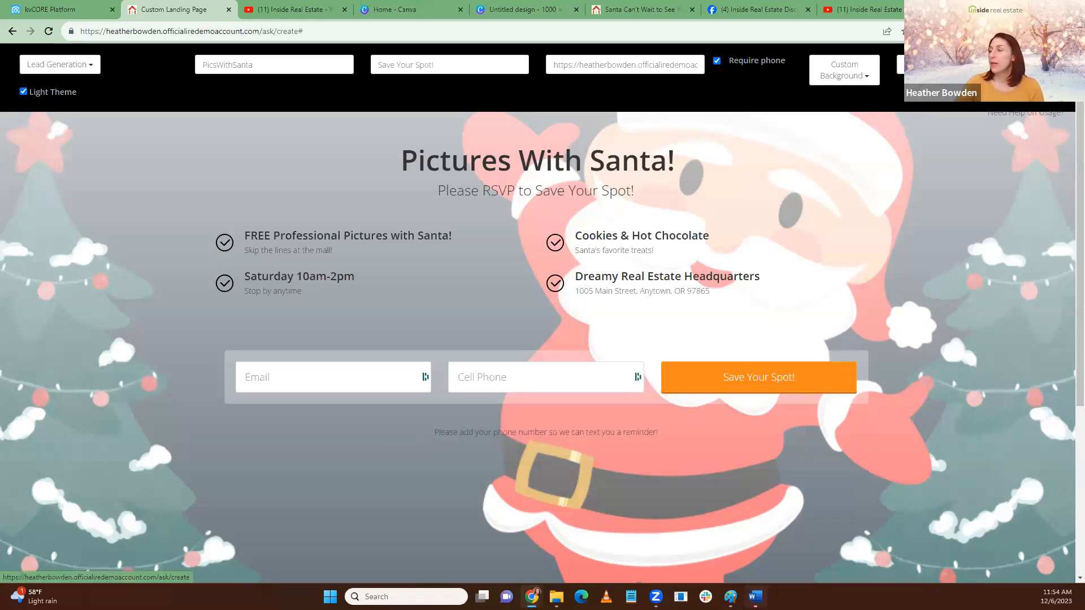
left_click(924, 65)
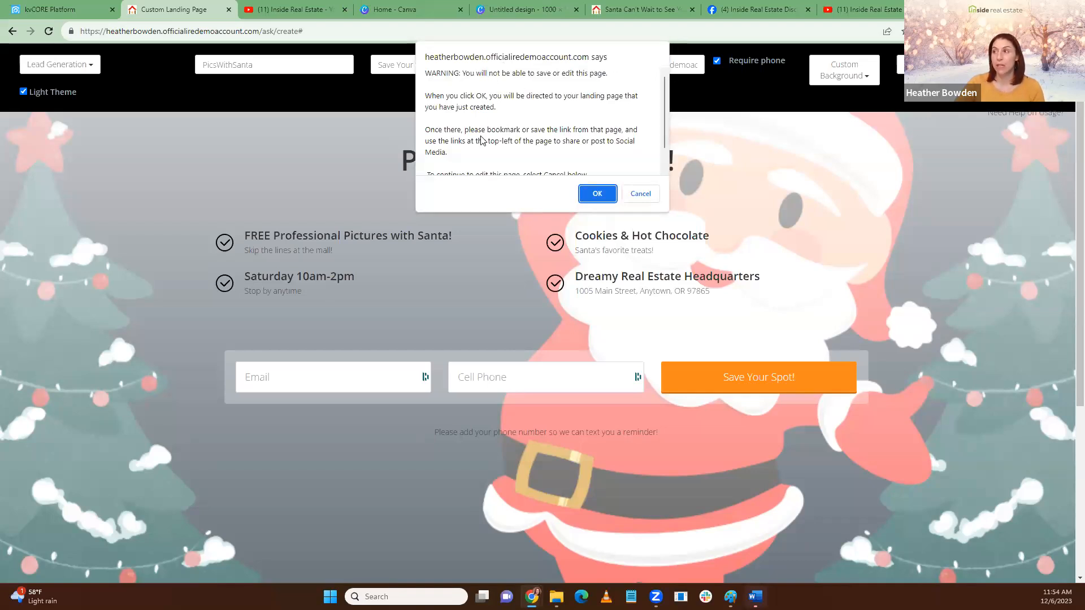
left_click(598, 194)
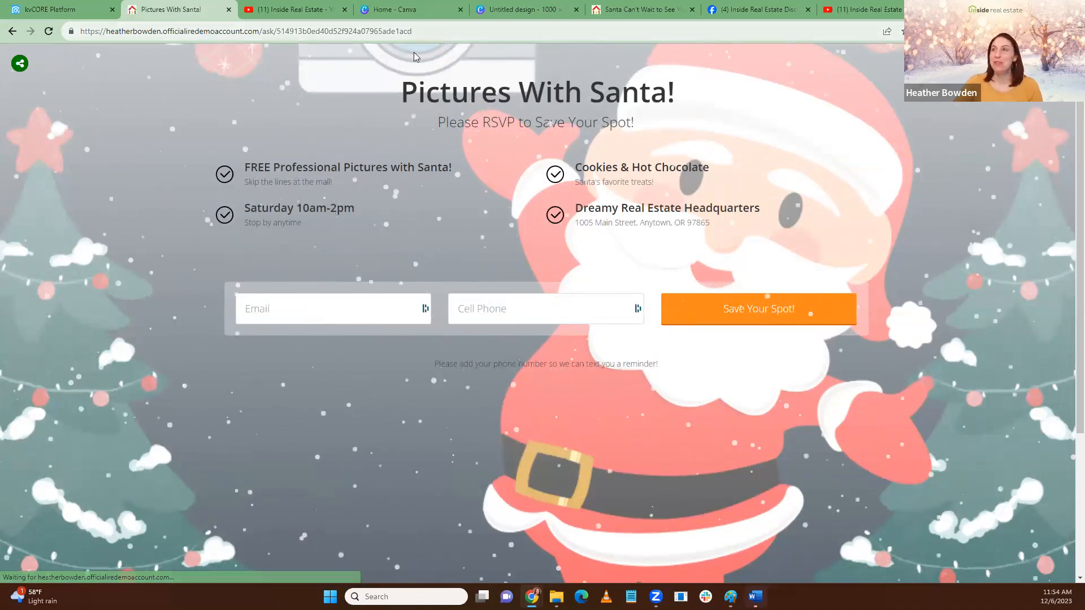
Open the agent's own public website from the account options in kvCORE
left_click(56, 9)
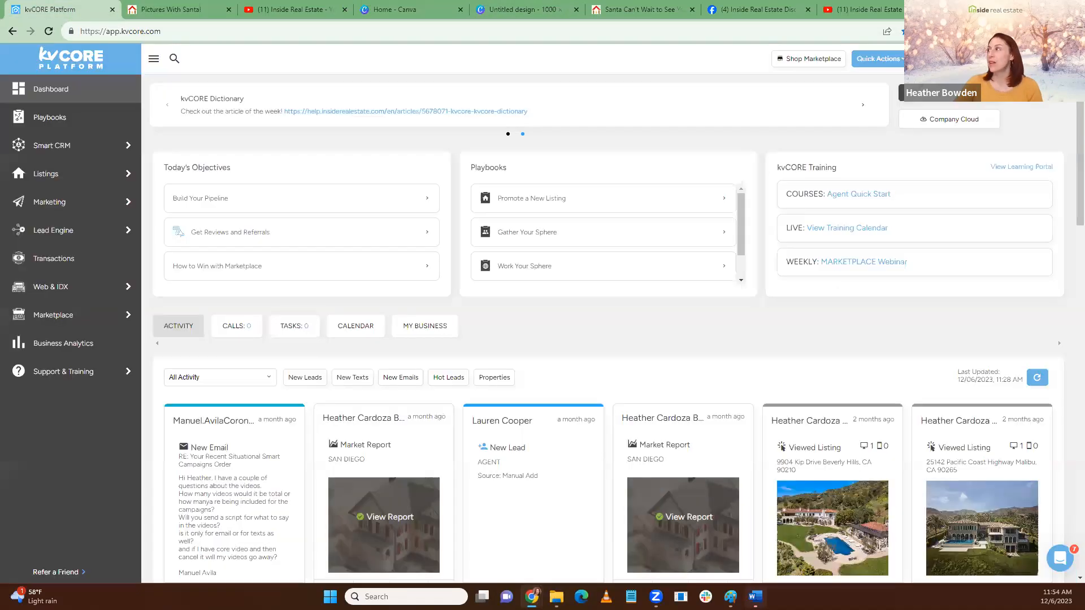
left_click(1032, 59)
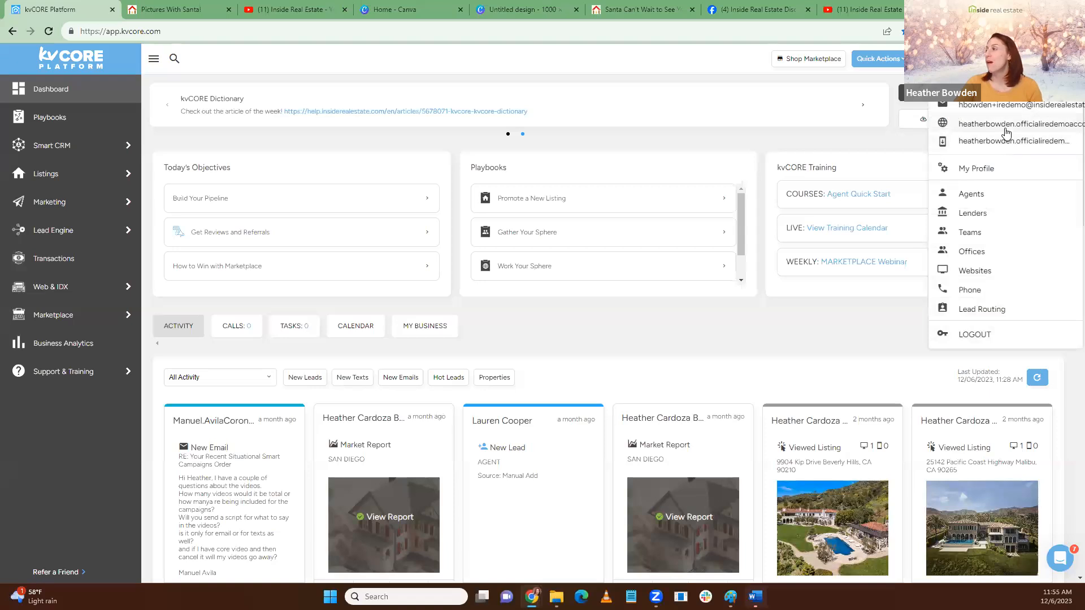
left_click(1006, 124)
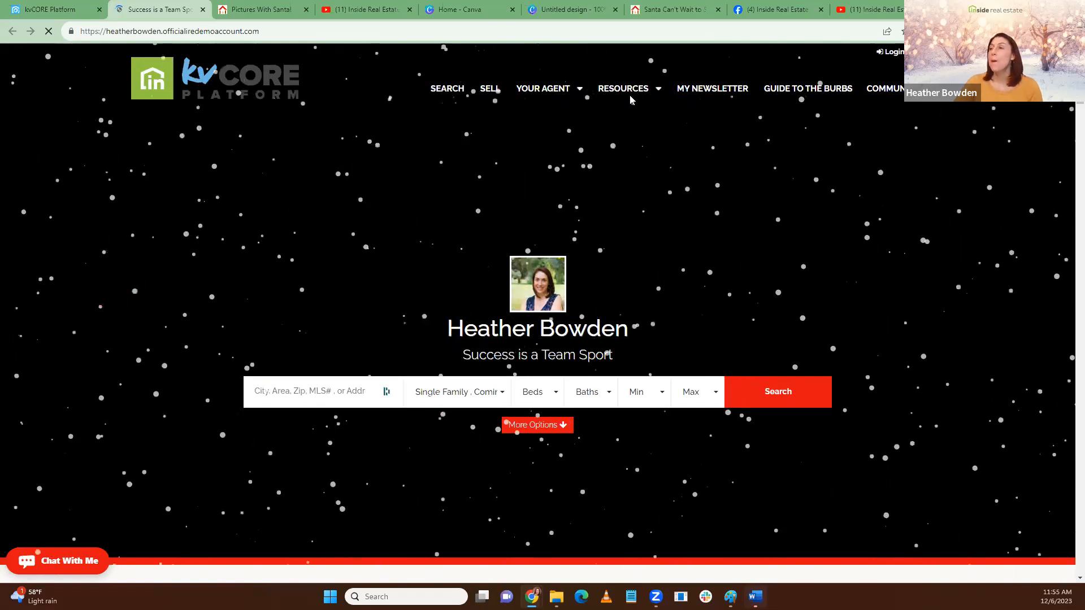
Return to the Inside Real Estate YouTube channel, search it for "snow" and look through the matching videos
left_click(851, 11)
left_click(552, 337)
type("snow")
key("Return")
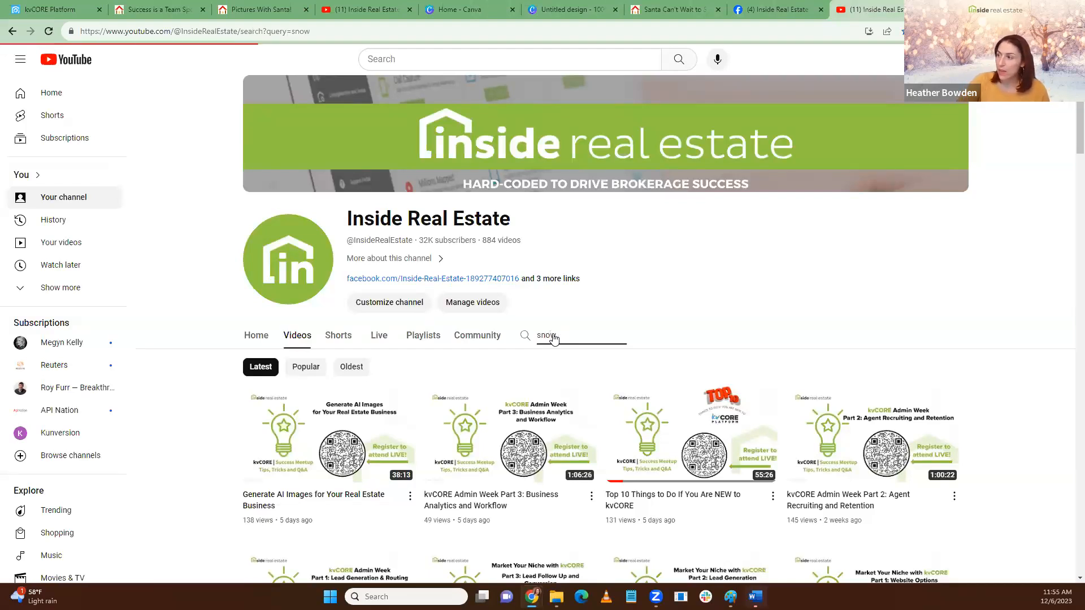
scroll(533, 328, "down", 6)
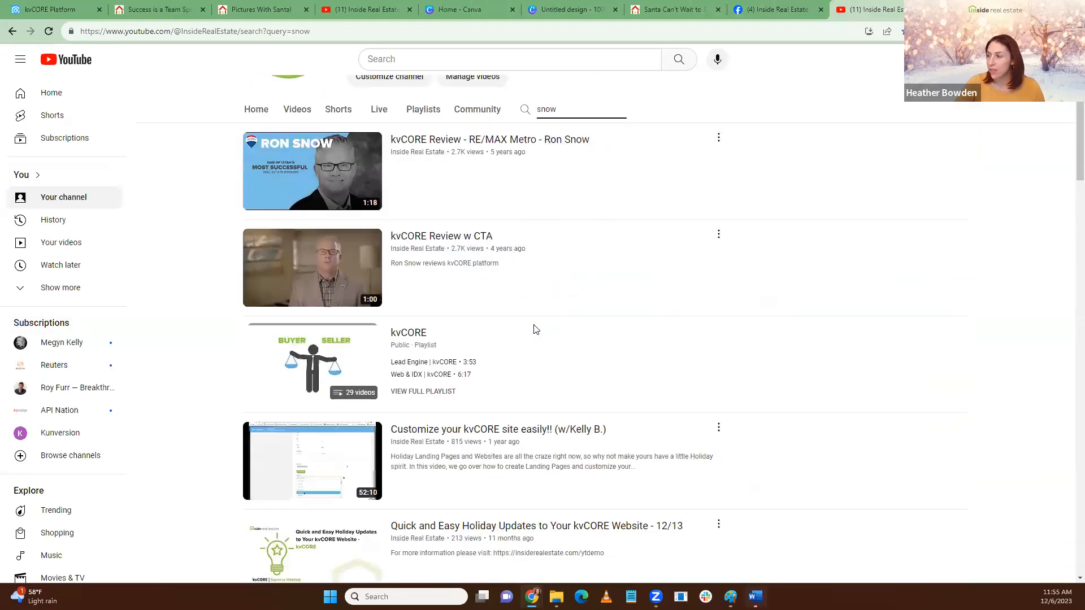
scroll(534, 329, "down", 1)
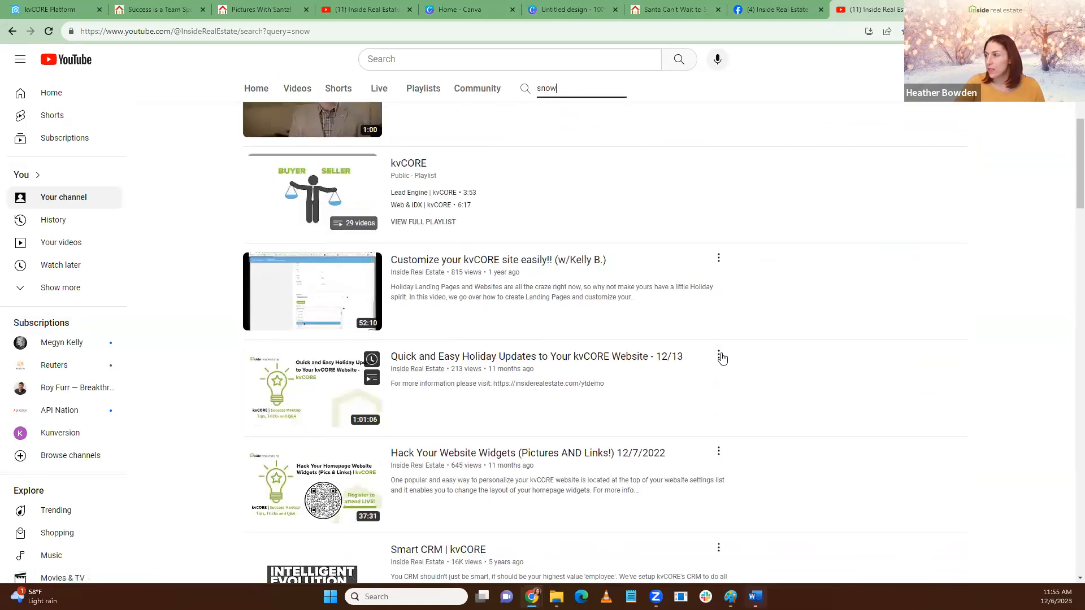
Copy the share link of the video "Quick and Easy Holiday Updates to Your kvCORE Website - 12/13"
left_click(719, 355)
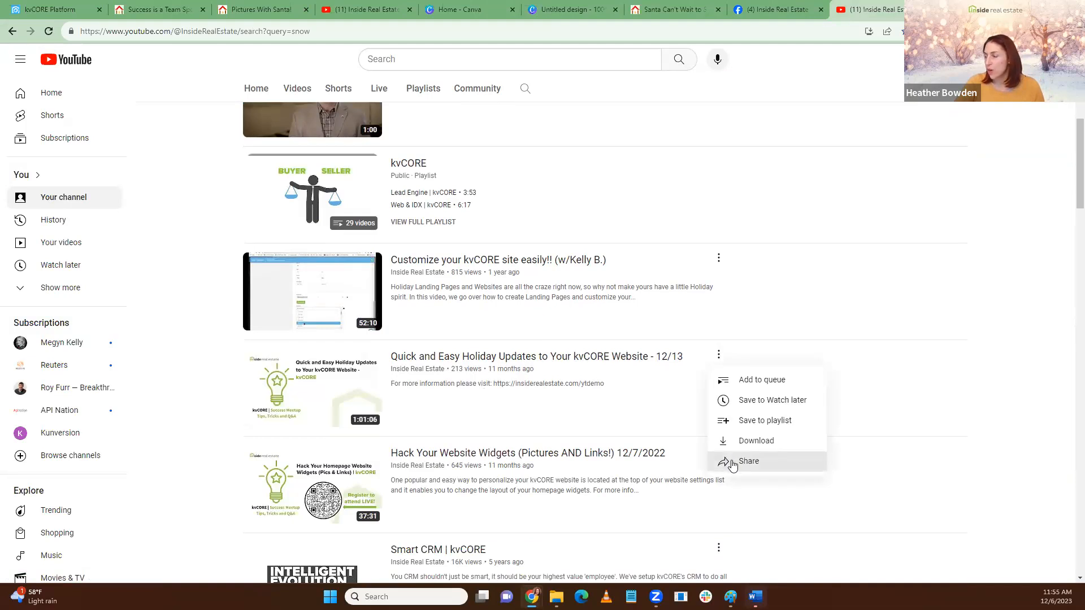
left_click(732, 465)
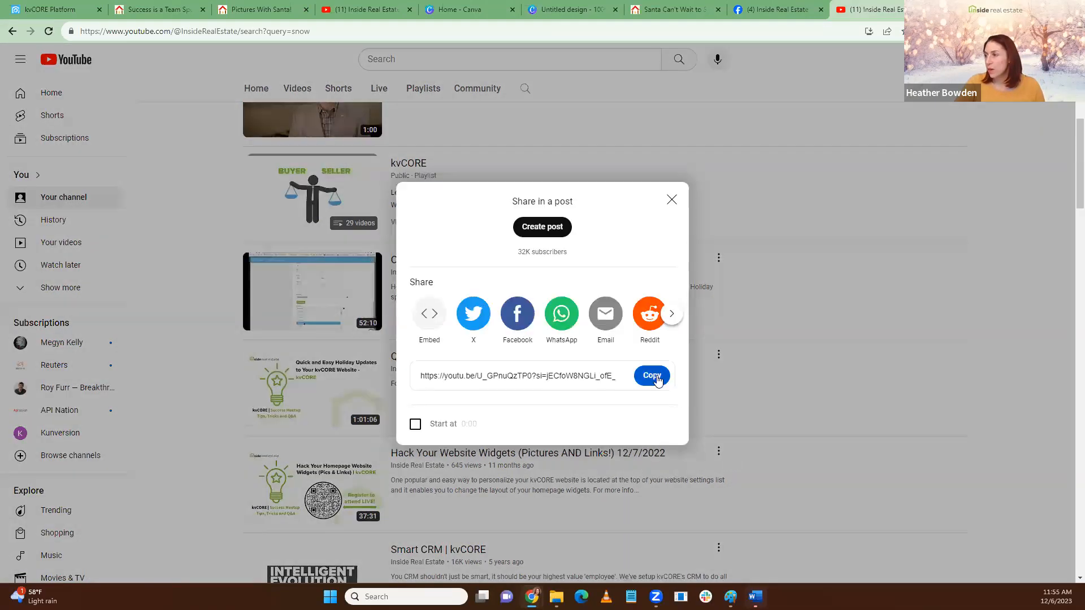
left_click(656, 377)
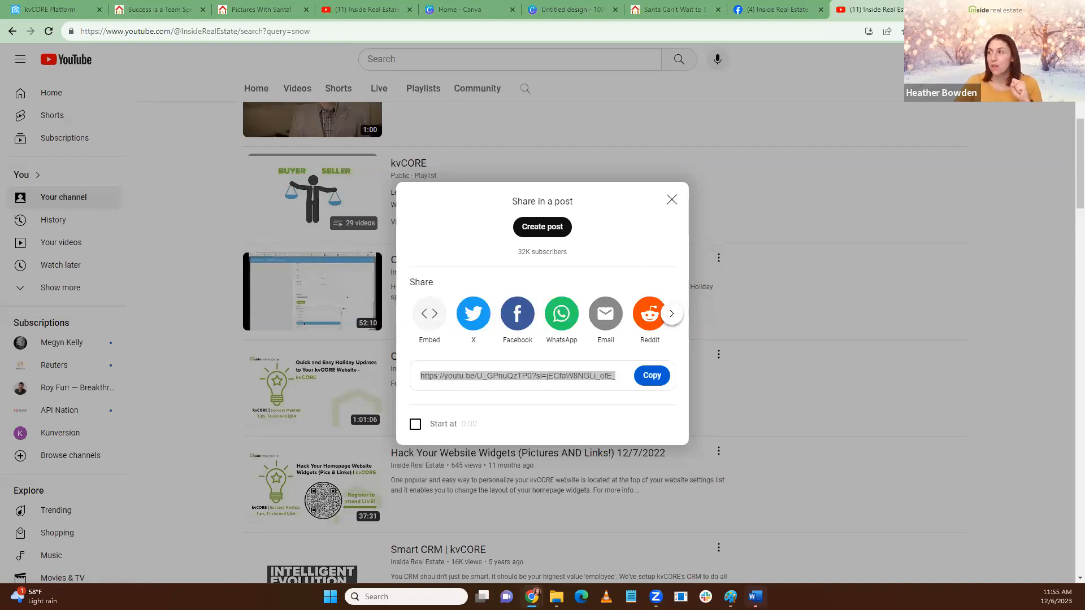
left_click(671, 199)
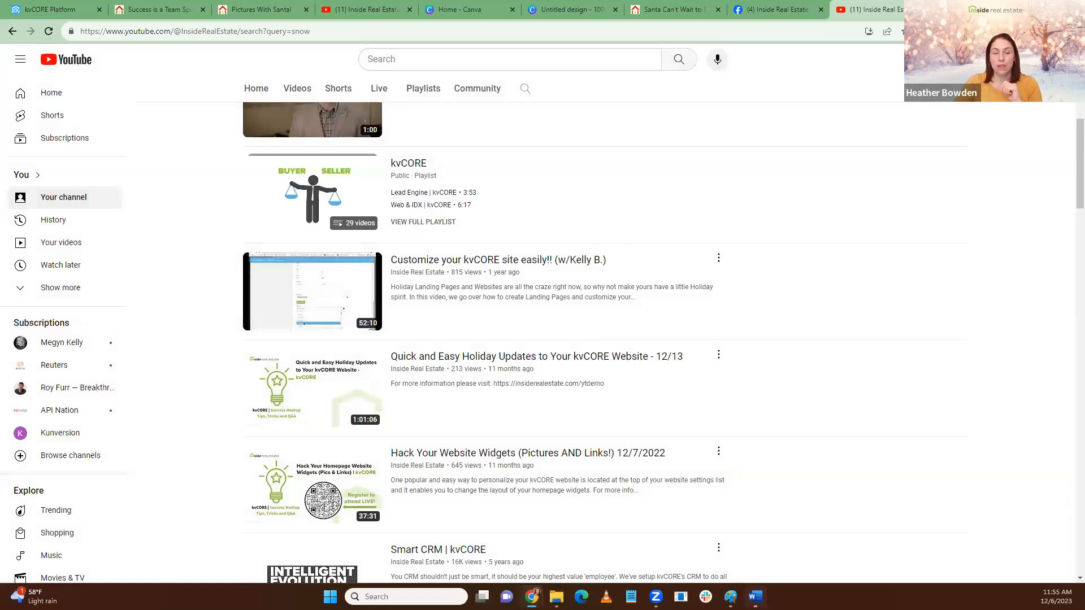
Return to kvCORE, open the Support Center and go to the help desk's search of all articles
left_click(26, 8)
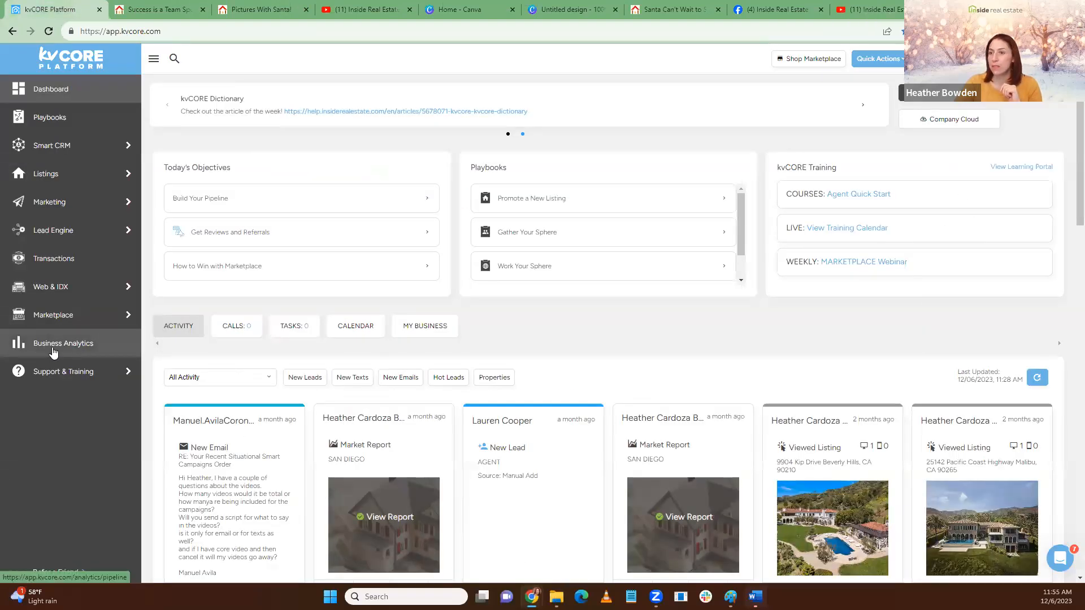
mouse_move(67, 371)
left_click(186, 372)
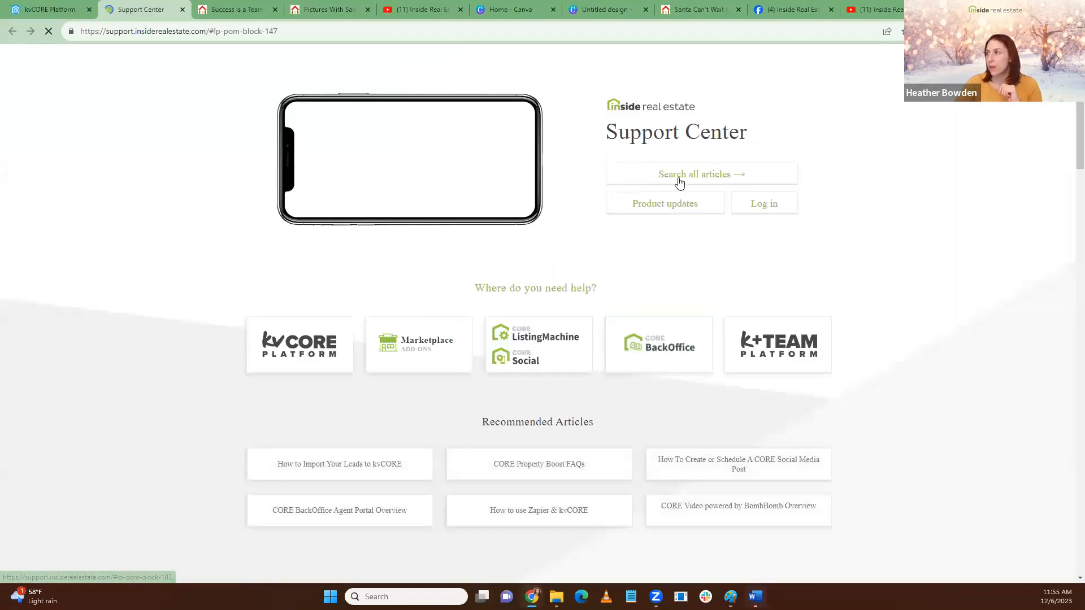
left_click(666, 174)
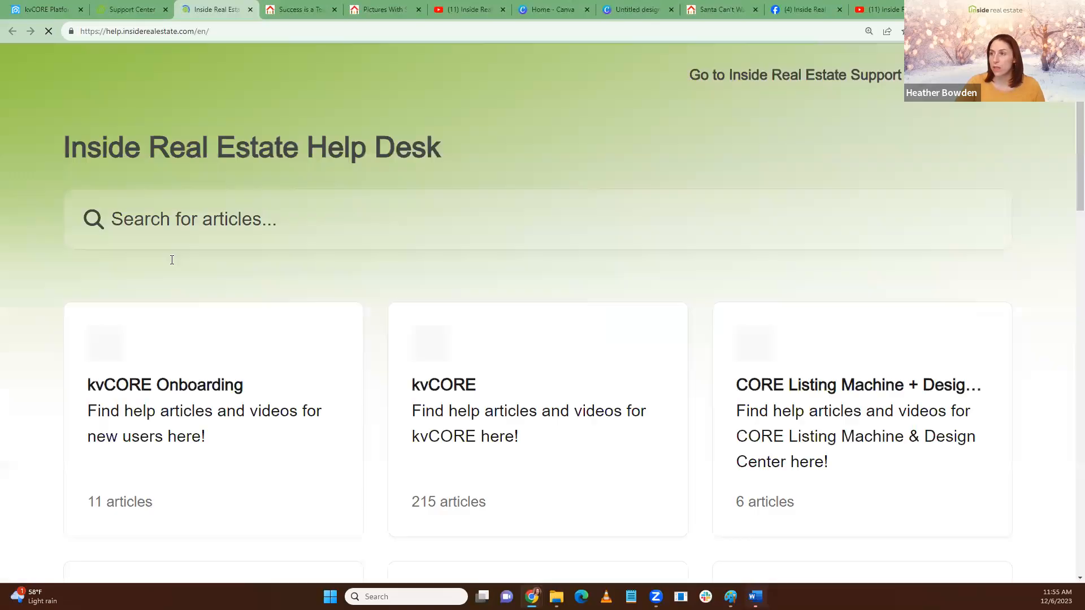
Search the help desk for "snow" and open the article on adding falling snow or a holiday background video to the website homepage
left_click(180, 244)
type("snow")
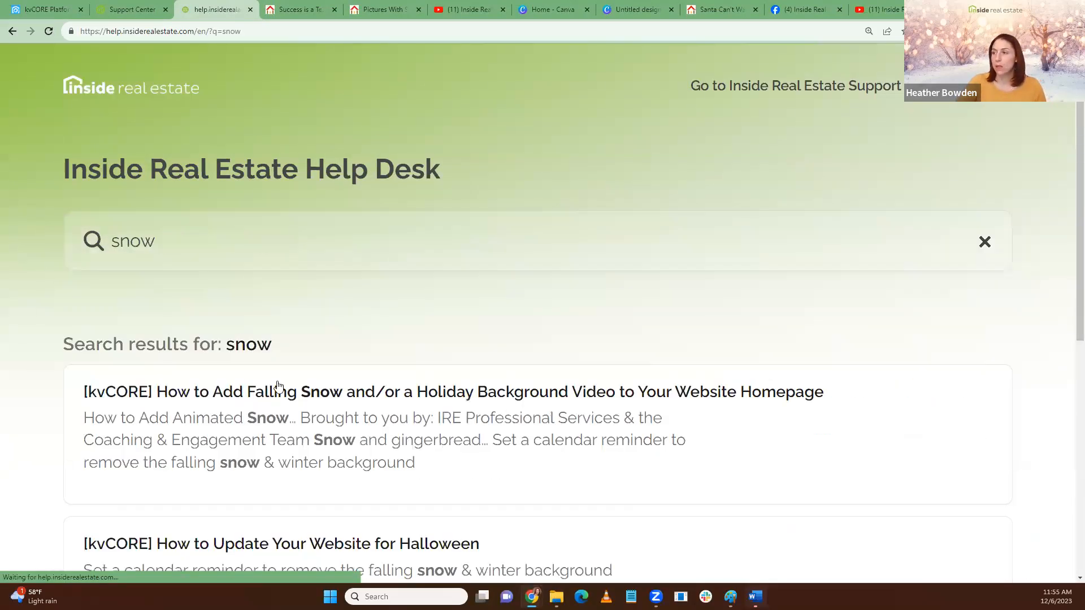
left_click(456, 394)
Read the article's animated snow code, holiday background video instructions, pro-tips and chart of video links
scroll(853, 368, "down", 15)
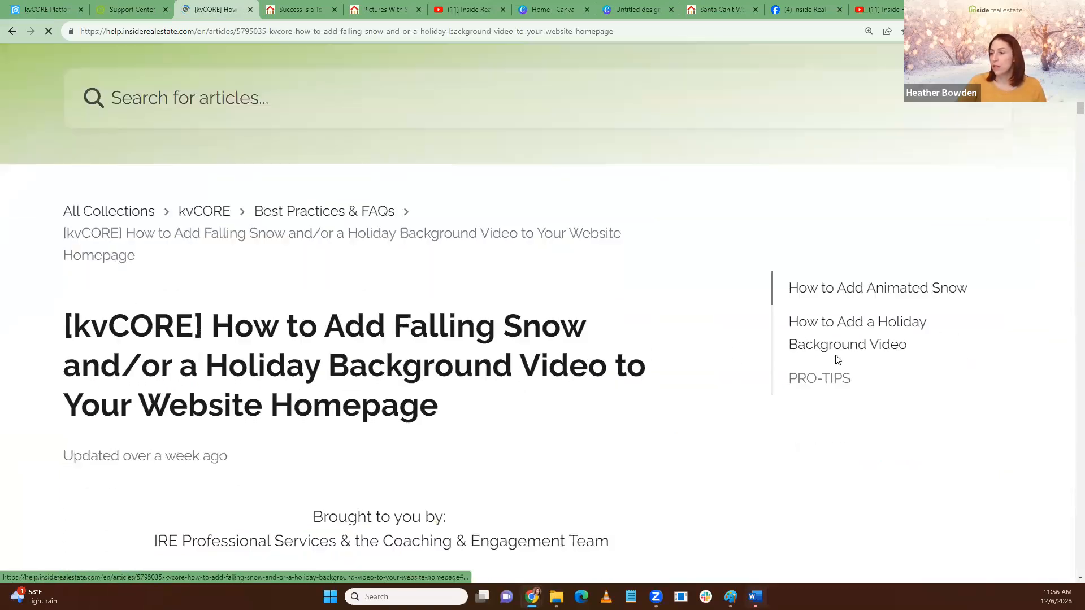
scroll(610, 386, "down", 17)
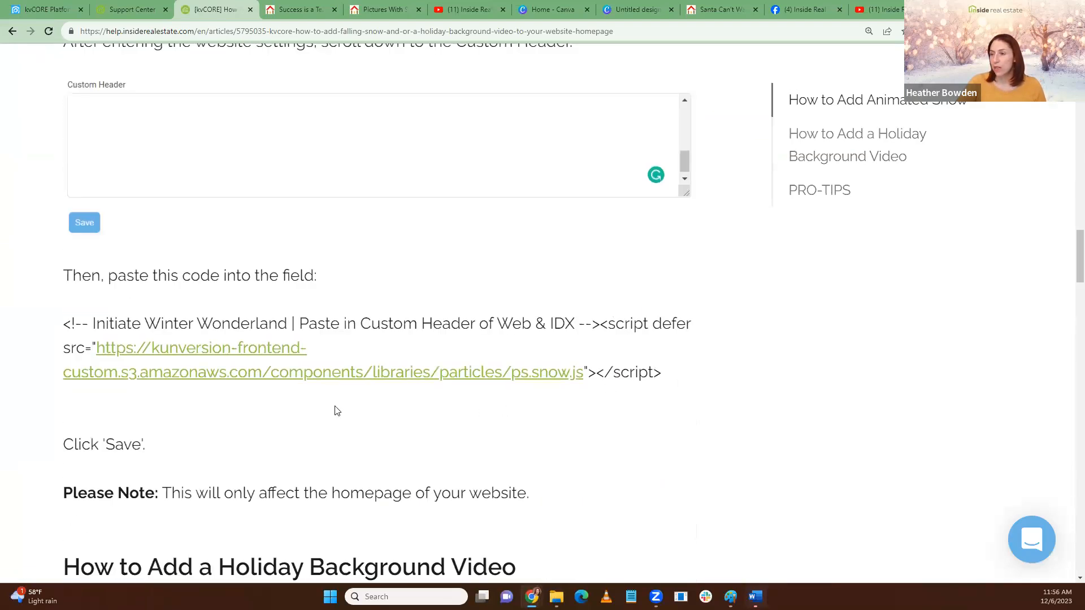
scroll(199, 387, "down", 6)
scroll(199, 390, "down", 15)
scroll(200, 388, "down", 18)
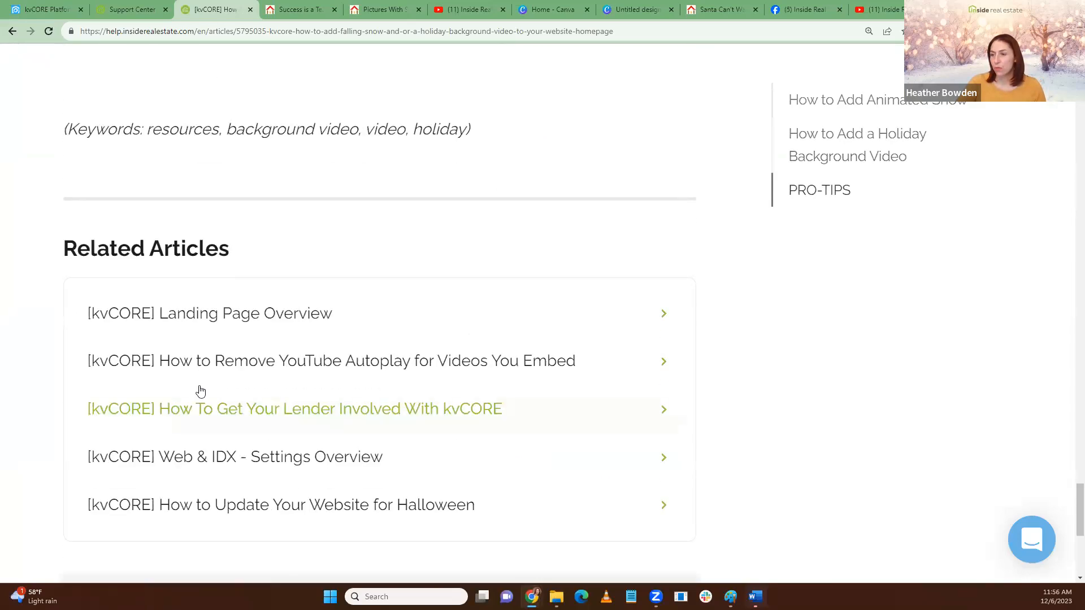
scroll(200, 390, "up", 7)
scroll(200, 390, "down", 9)
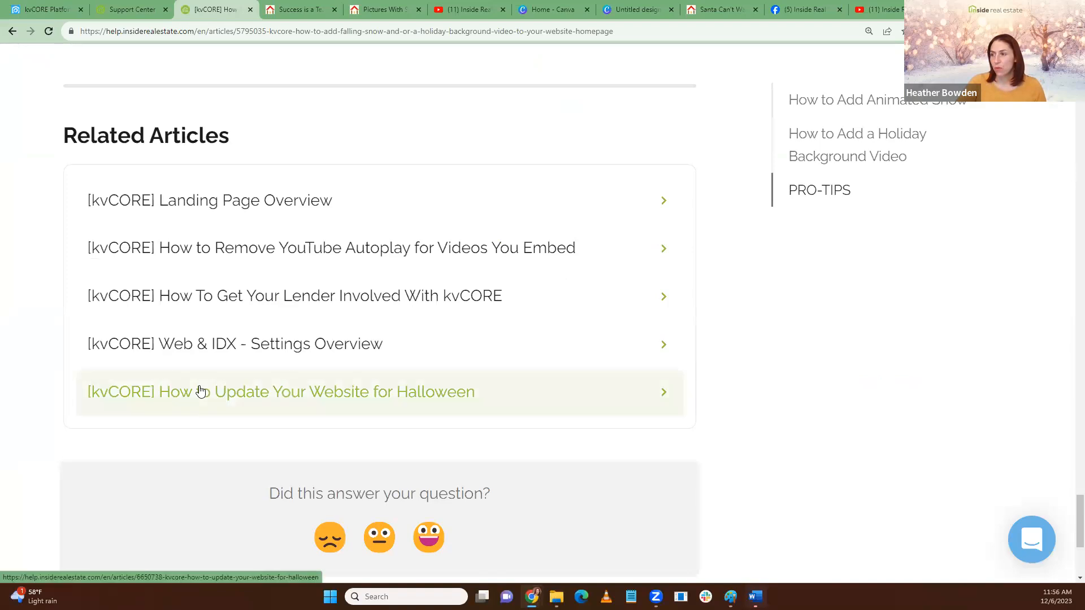
scroll(296, 390, "up", 16)
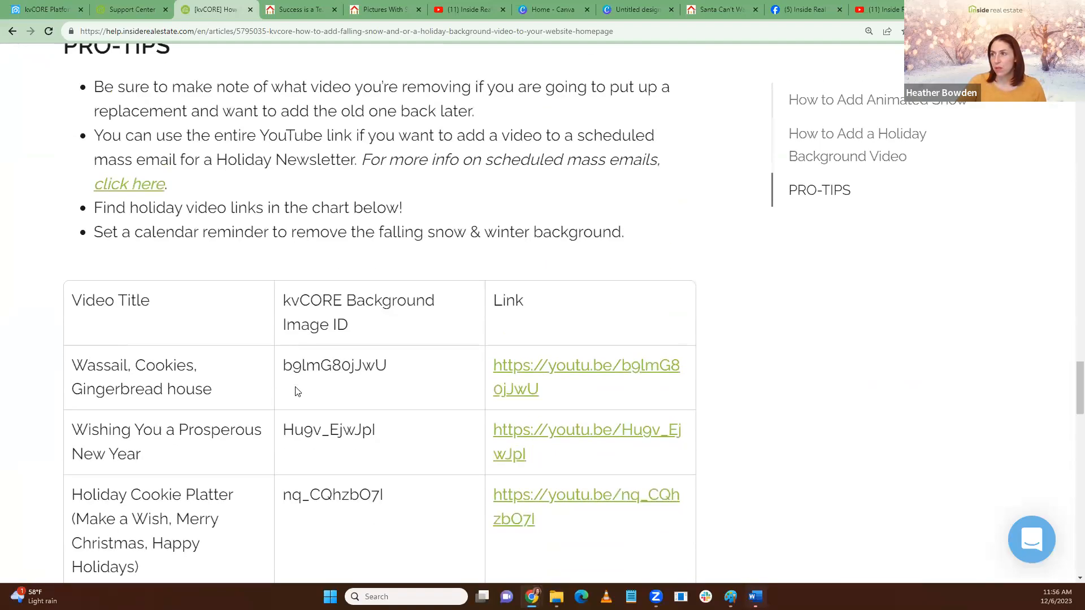
Review the article's instructions for adding the animated snow code to the Custom Header in the website settings
scroll(298, 391, "up", 4)
scroll(296, 388, "up", 9)
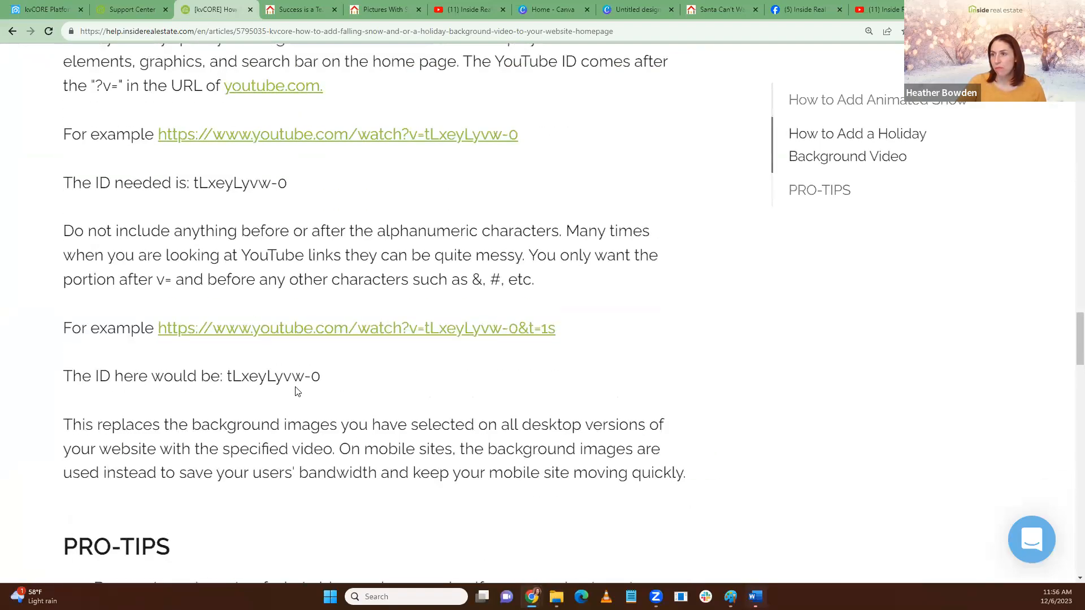
scroll(297, 389, "up", 12)
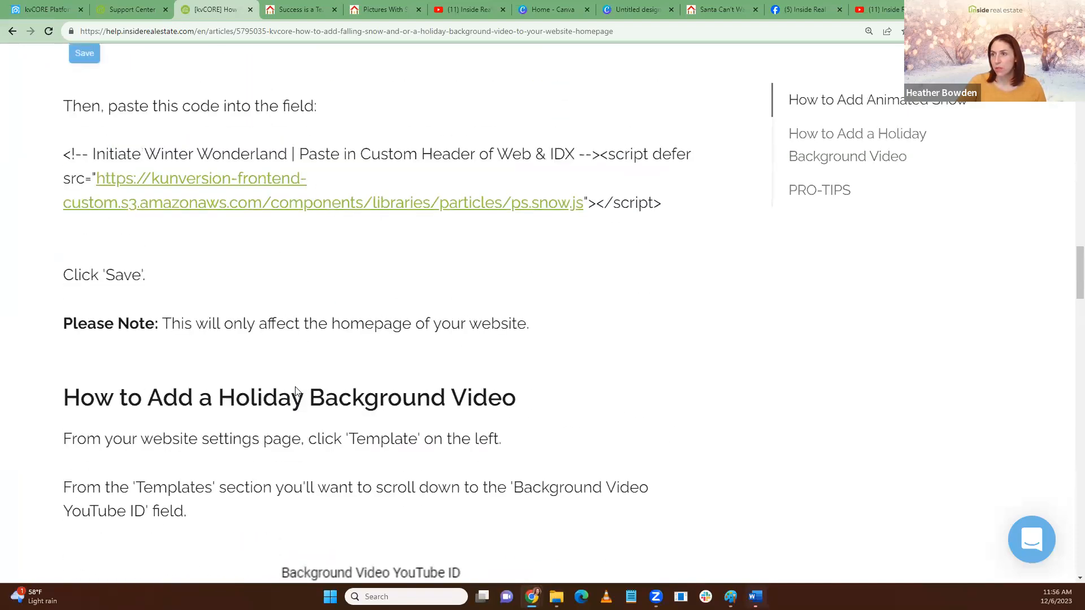
scroll(296, 387, "up", 1)
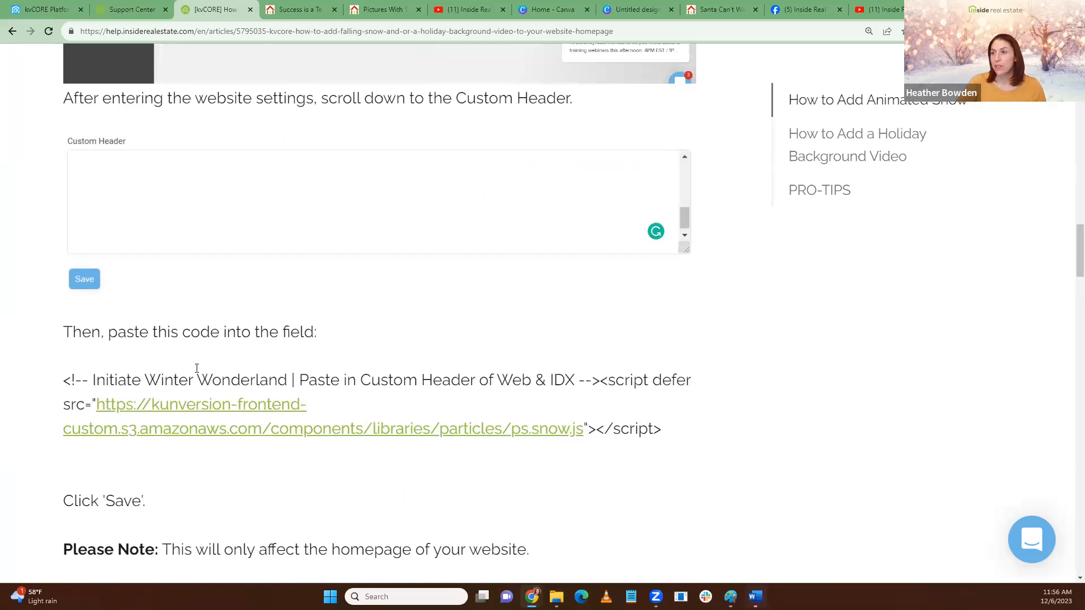
scroll(243, 285, "up", 2)
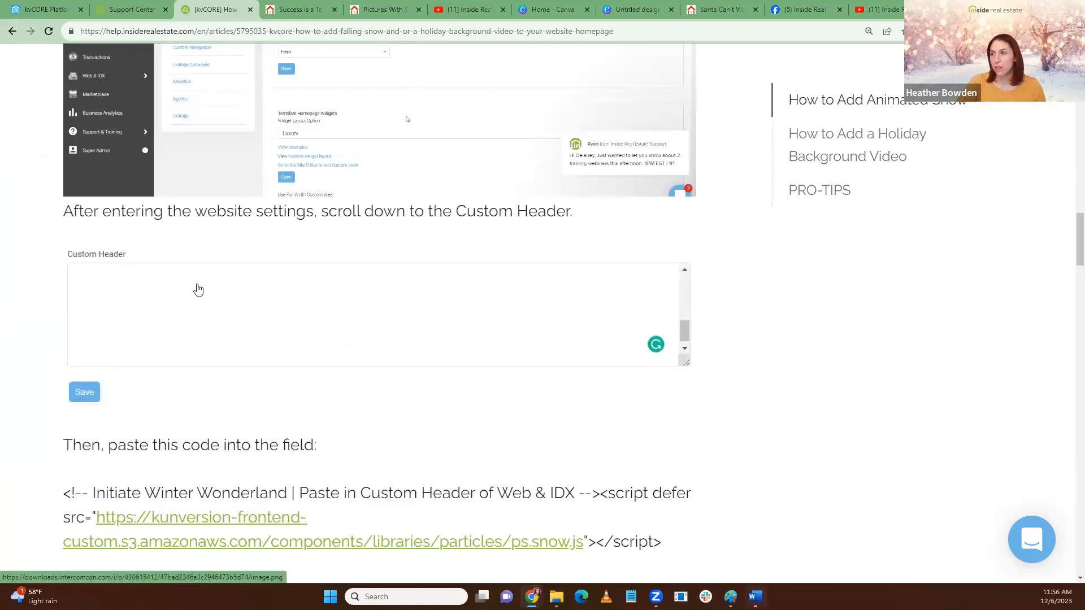
scroll(73, 479, "down", 2)
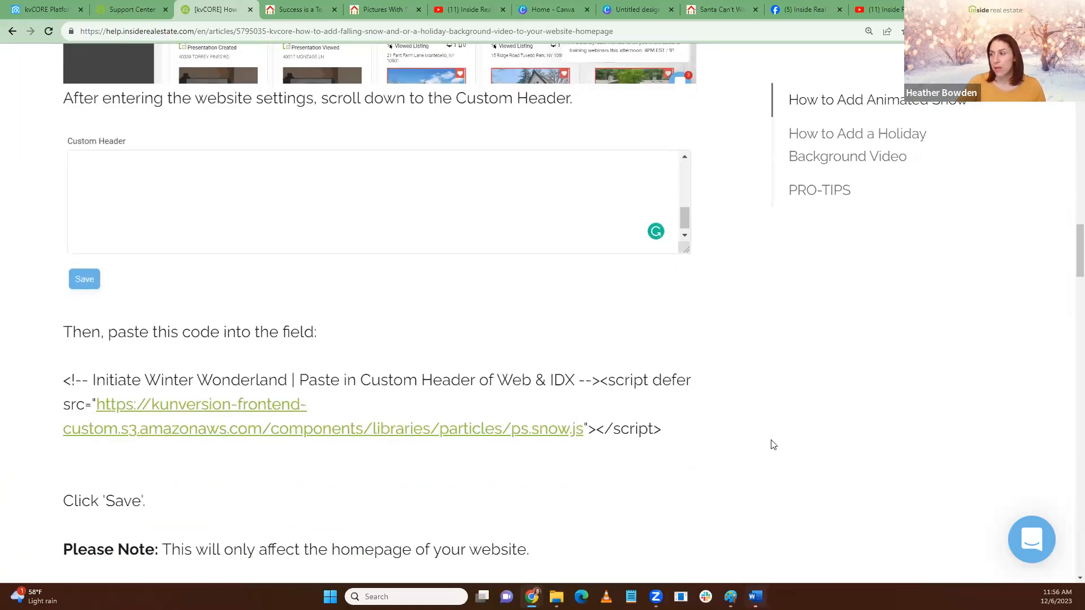
scroll(438, 342, "up", 7)
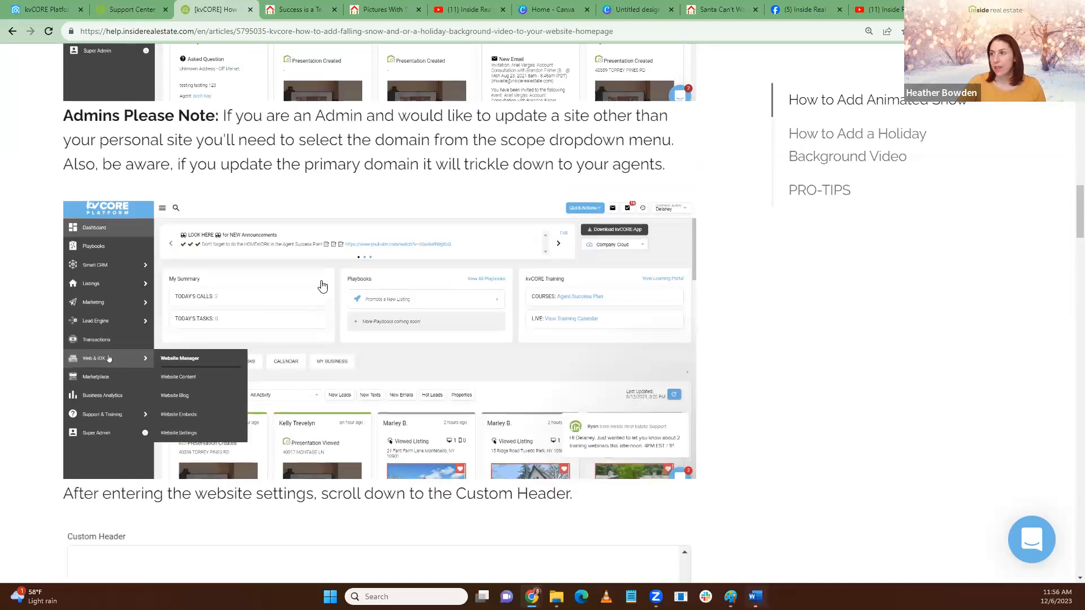
scroll(710, 113, "up", 6)
Show the Santa event's thank-you page and the website homepage with its falling snow
left_click(638, 31)
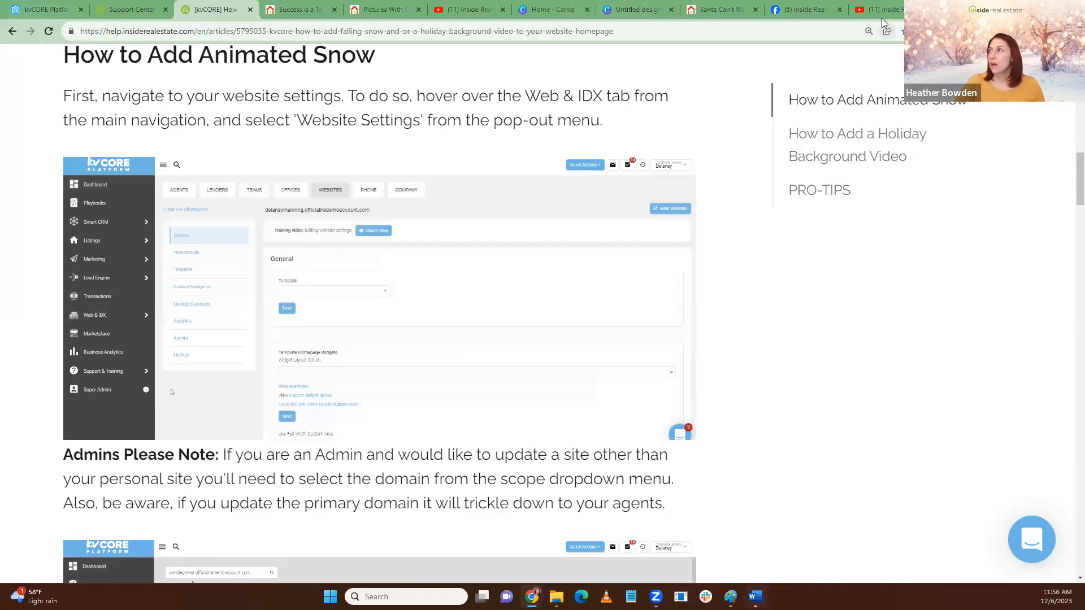
left_click(705, 13)
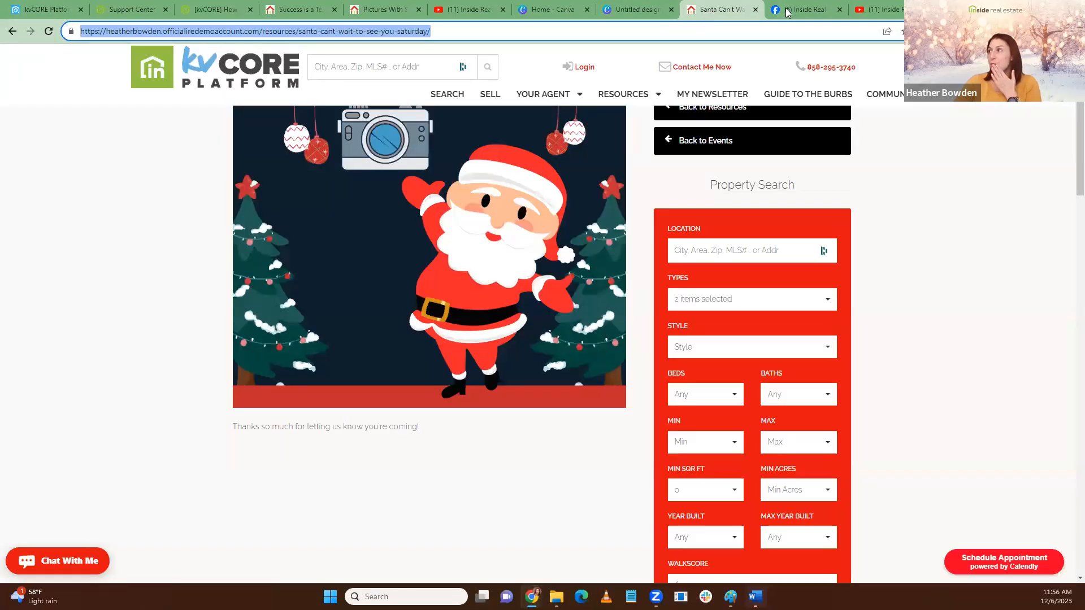
left_click(301, 6)
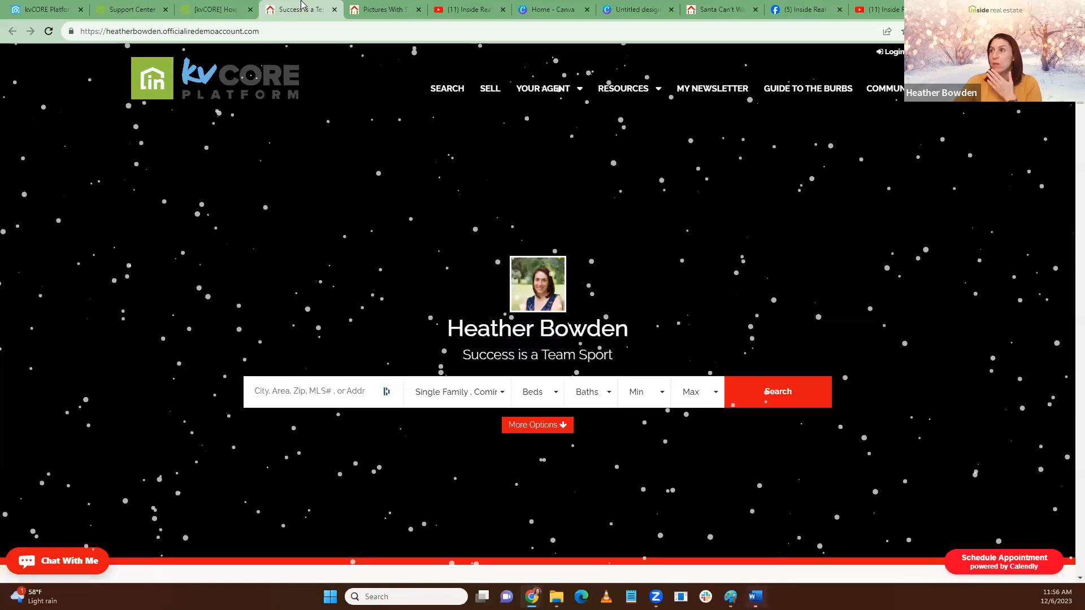
Show the Pictures With Santa landing page and highlight its domain and full web address
left_click(363, 7)
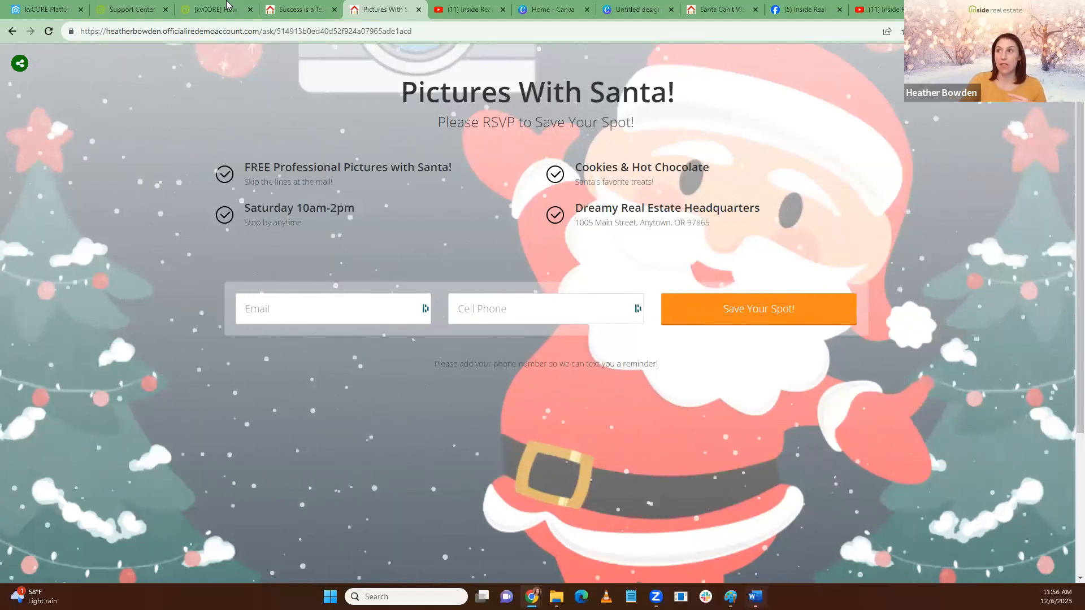
left_click_drag(259, 31, 106, 35)
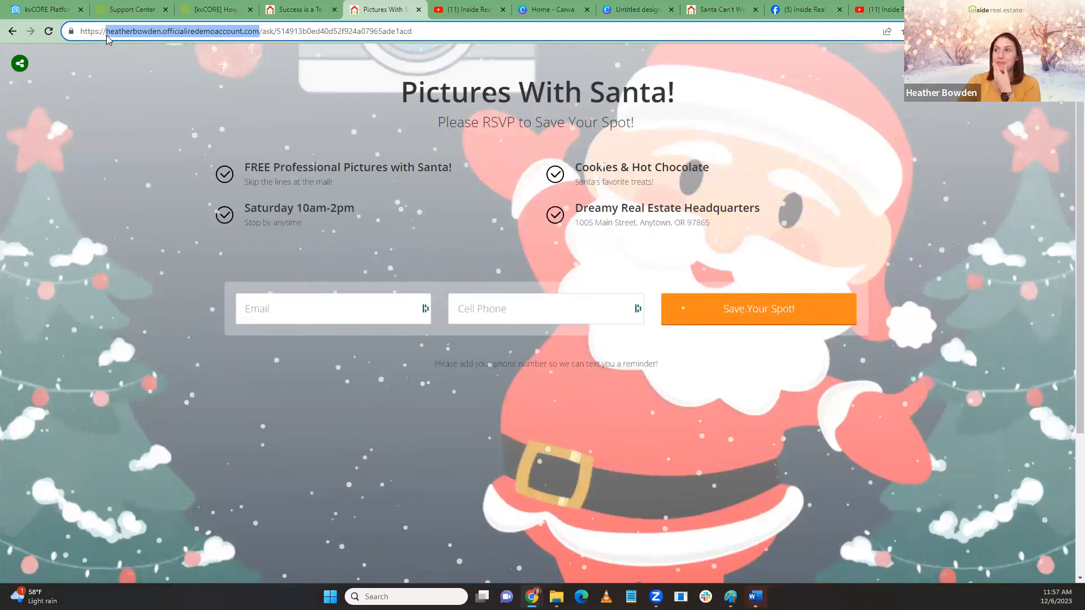
left_click(496, 35)
left_click_drag(496, 35, 61, 56)
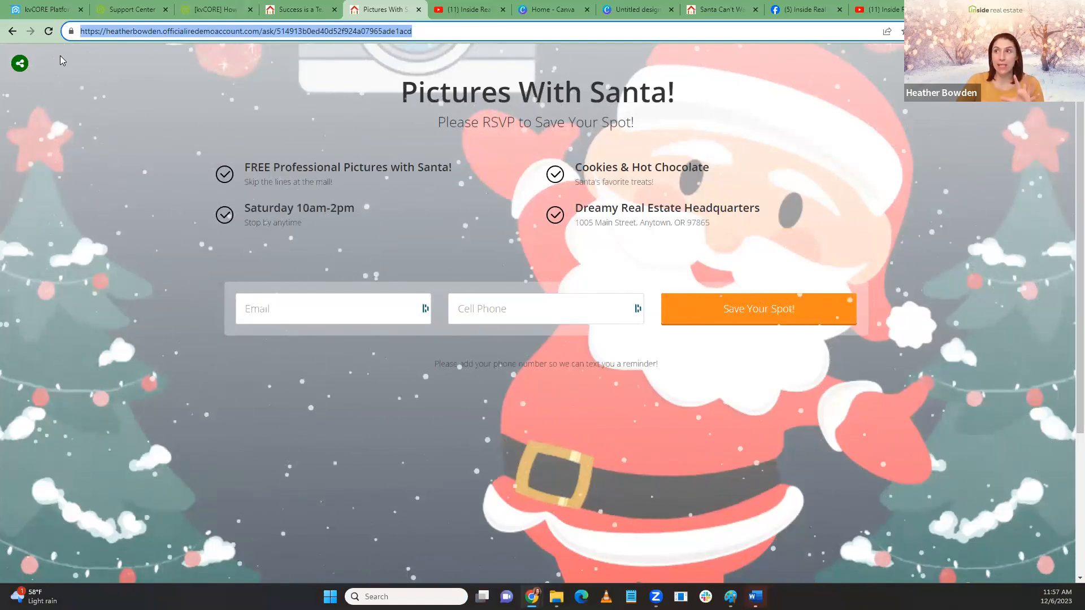
Return to the kvCORE dashboard and open the overview of all Lead Engine tools
left_click(23, 10)
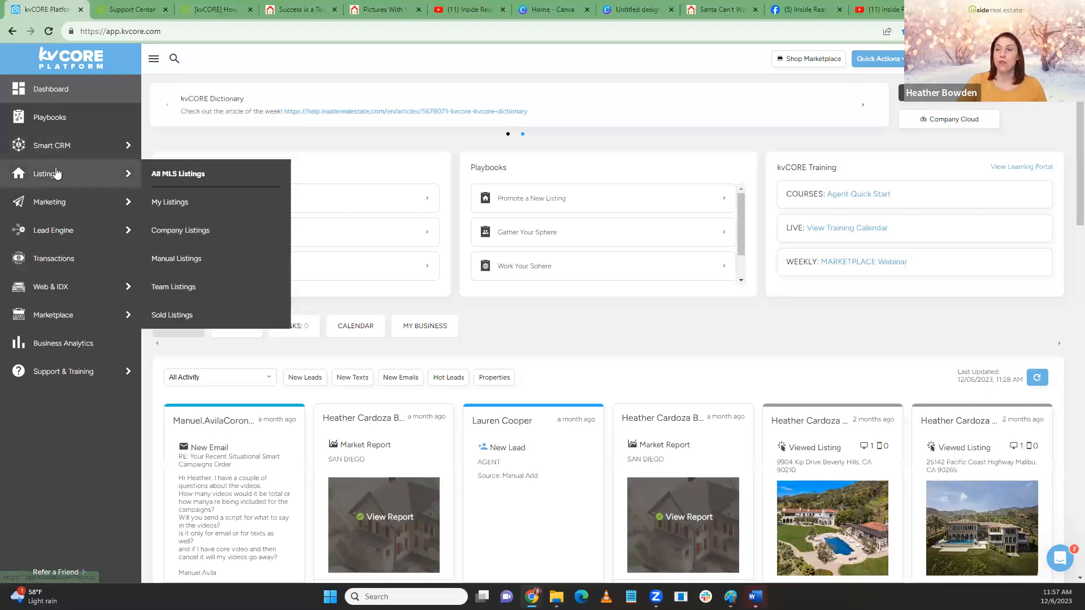
mouse_move(53, 202)
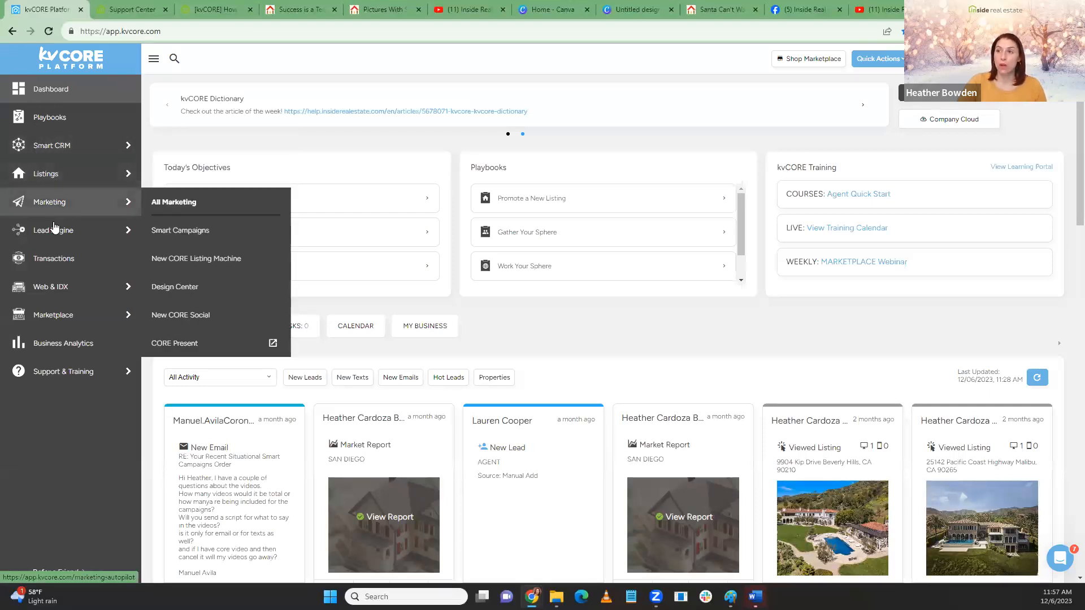
mouse_move(55, 228)
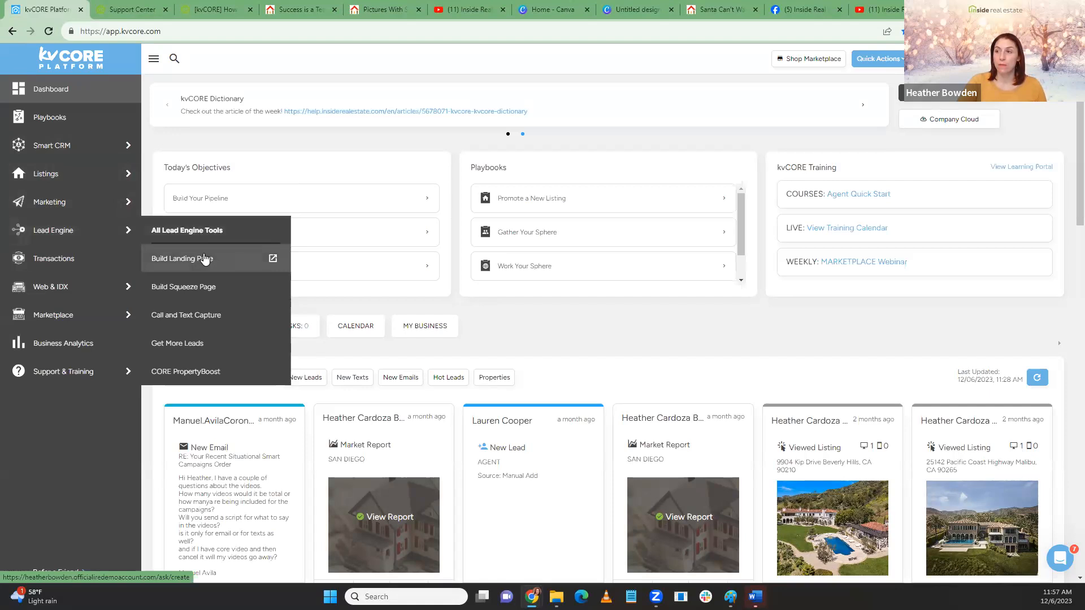
left_click(203, 231)
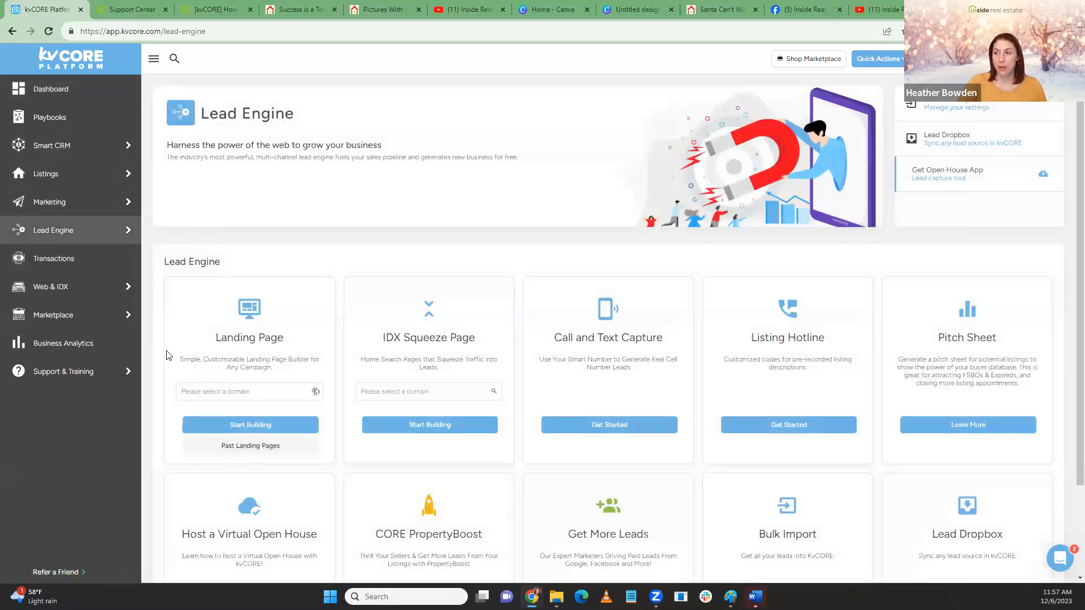
Select the agent's website domain for Landing Page and open the list of past landing pages
scroll(172, 328, "down", 1)
left_click(251, 397)
left_click(235, 335)
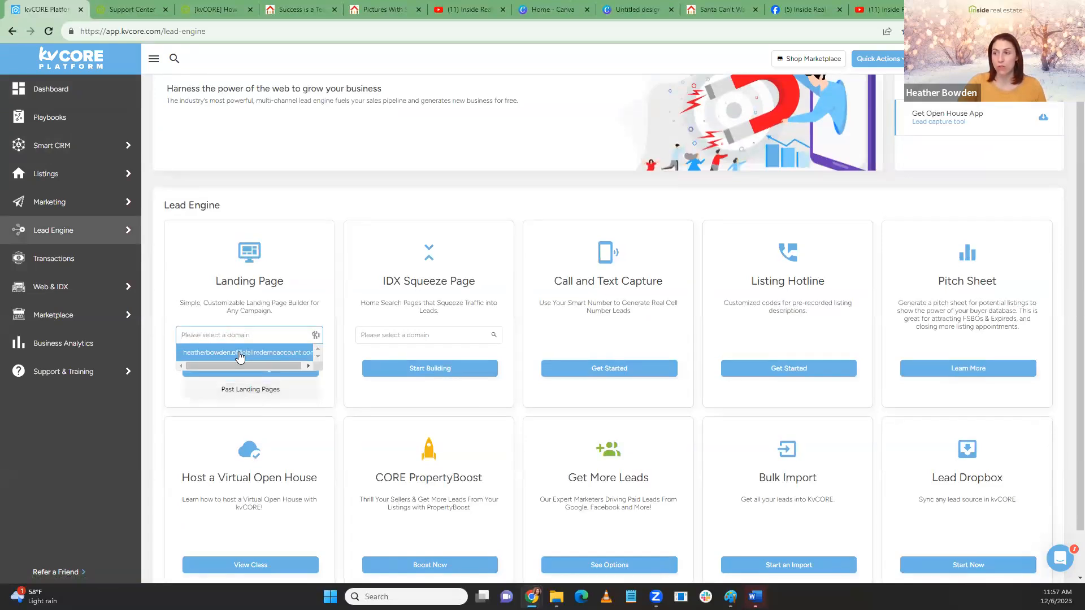
left_click(241, 353)
left_click(241, 391)
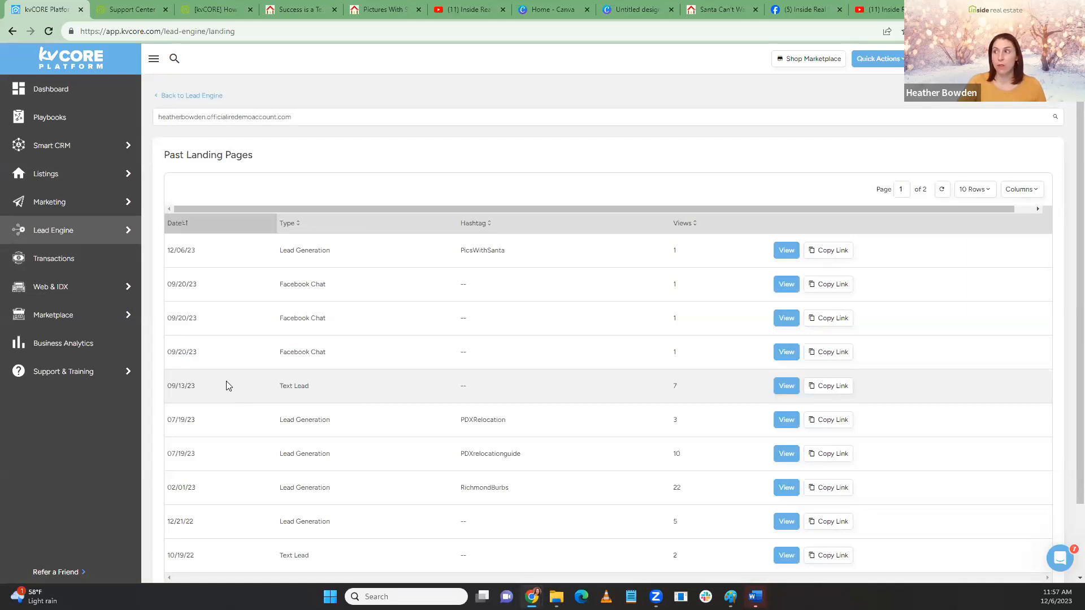
Start a new email template in the Smart Campaigns templates area
left_click_drag(510, 252, 458, 256)
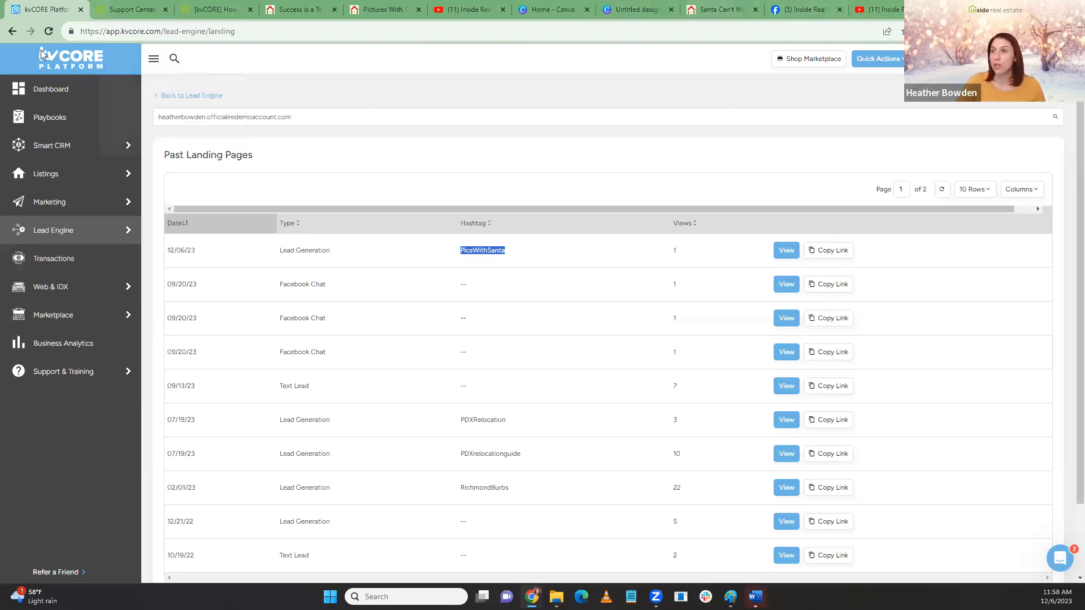
mouse_move(52, 160)
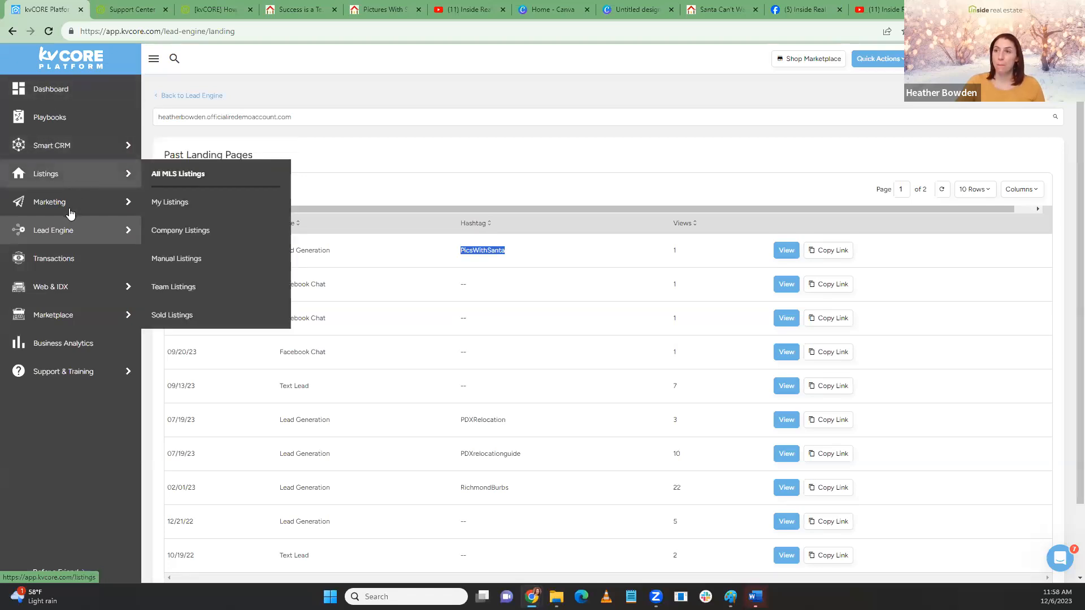
mouse_move(79, 210)
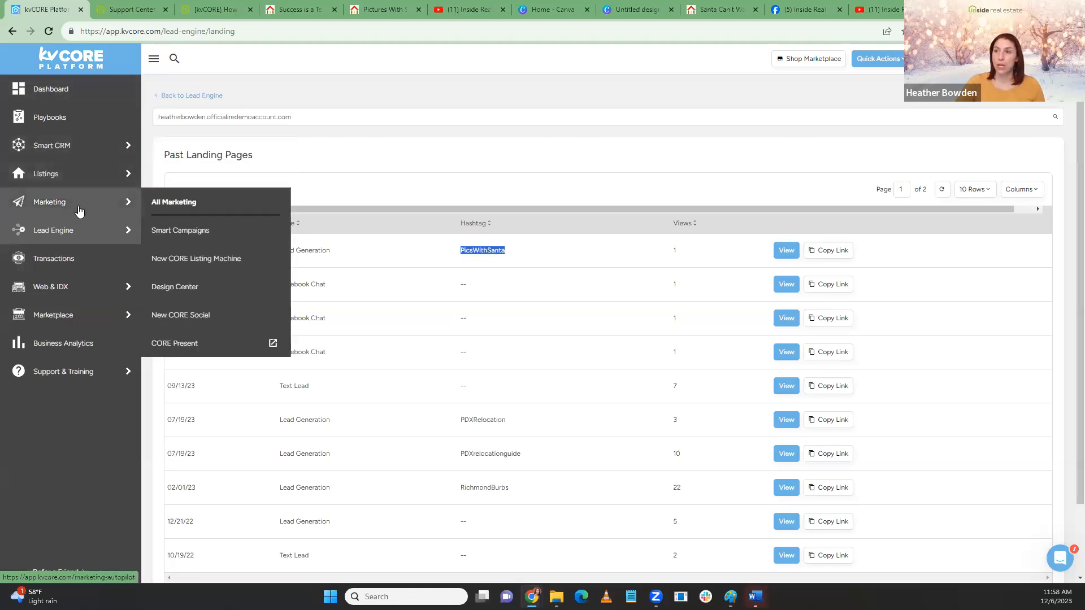
left_click(186, 227)
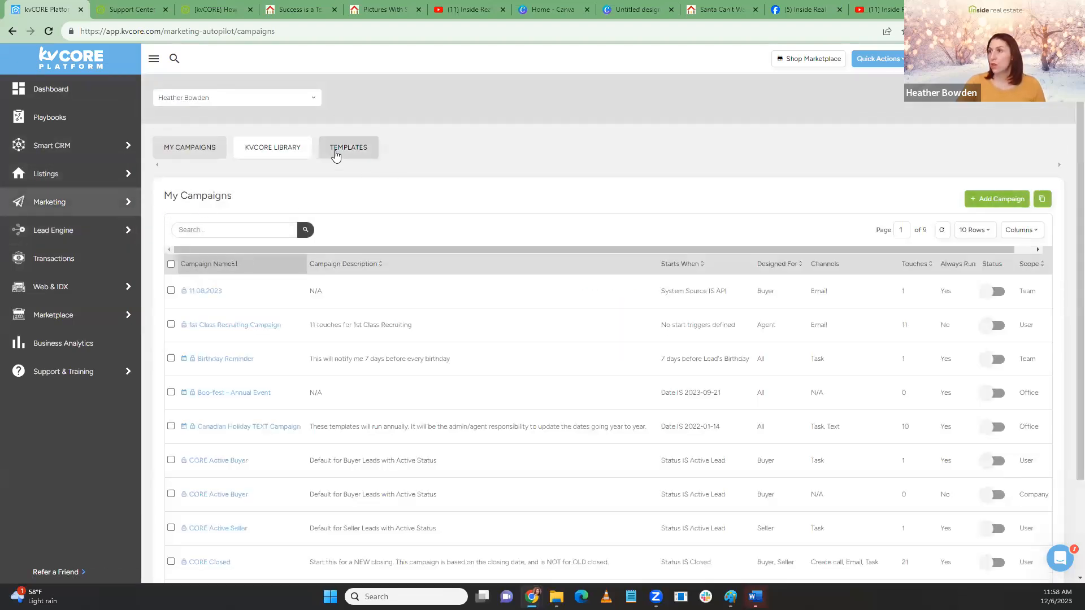
left_click(349, 150)
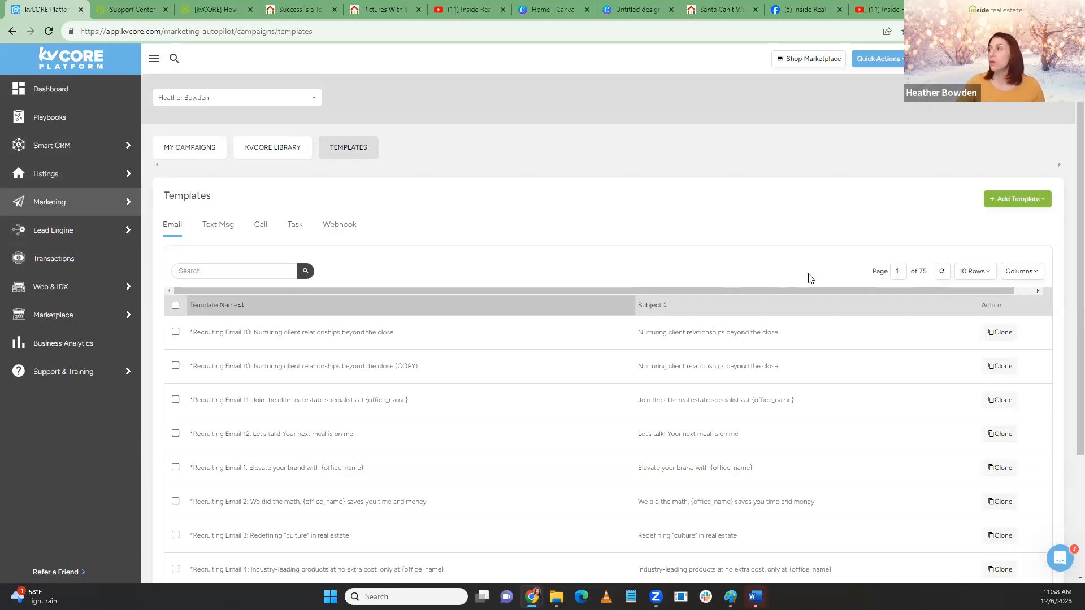
left_click(1012, 200)
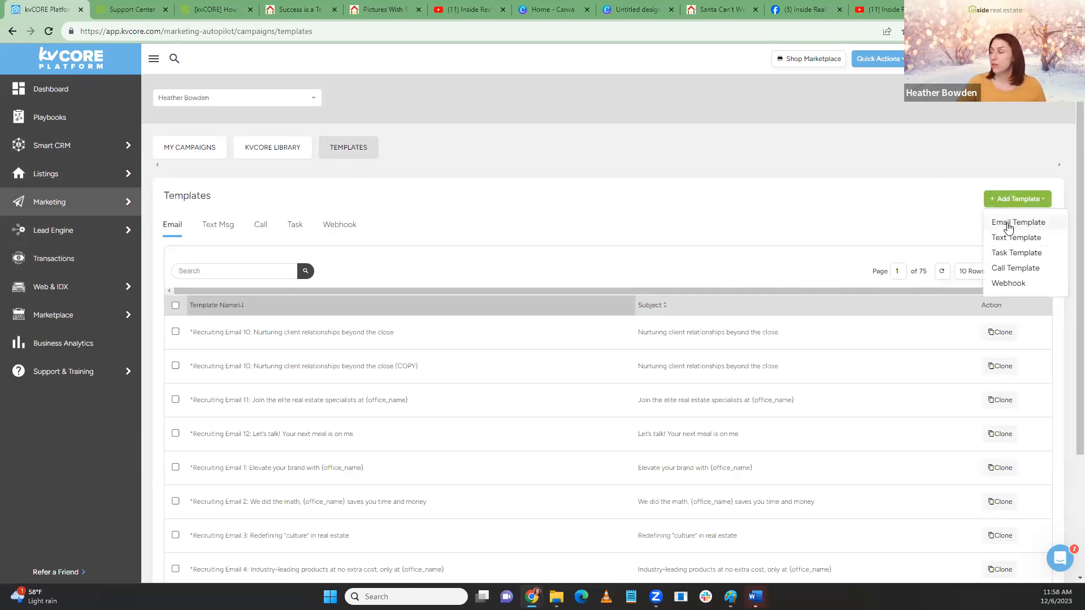
left_click(1006, 225)
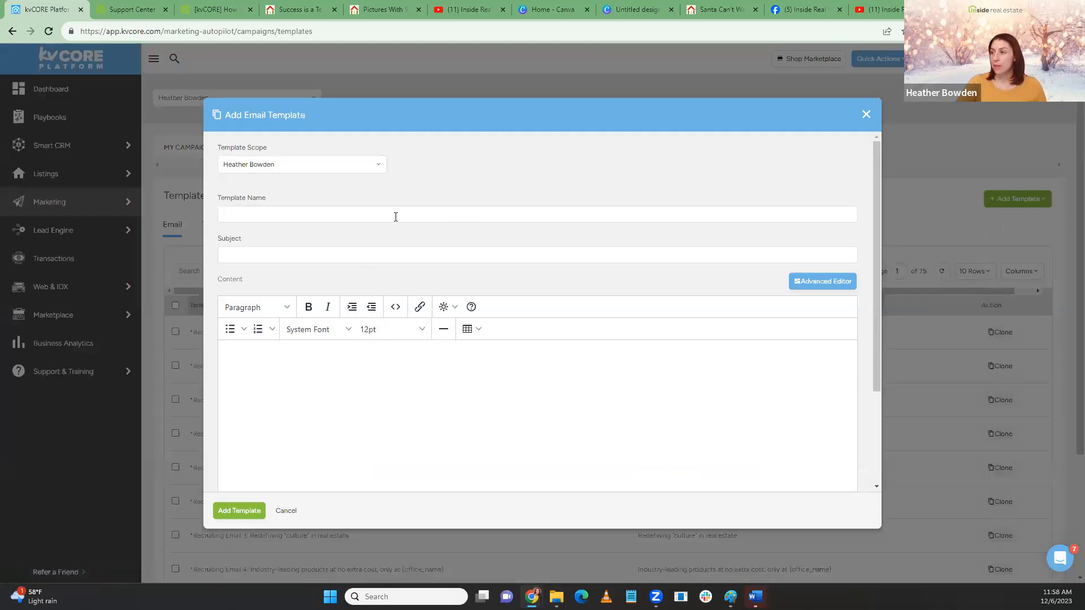
Name the template "HB - Pictures With Santa Invite 2023" and set its subject to "You're Invited! FREE Professional Pictures with Santa!"
left_click(265, 215)
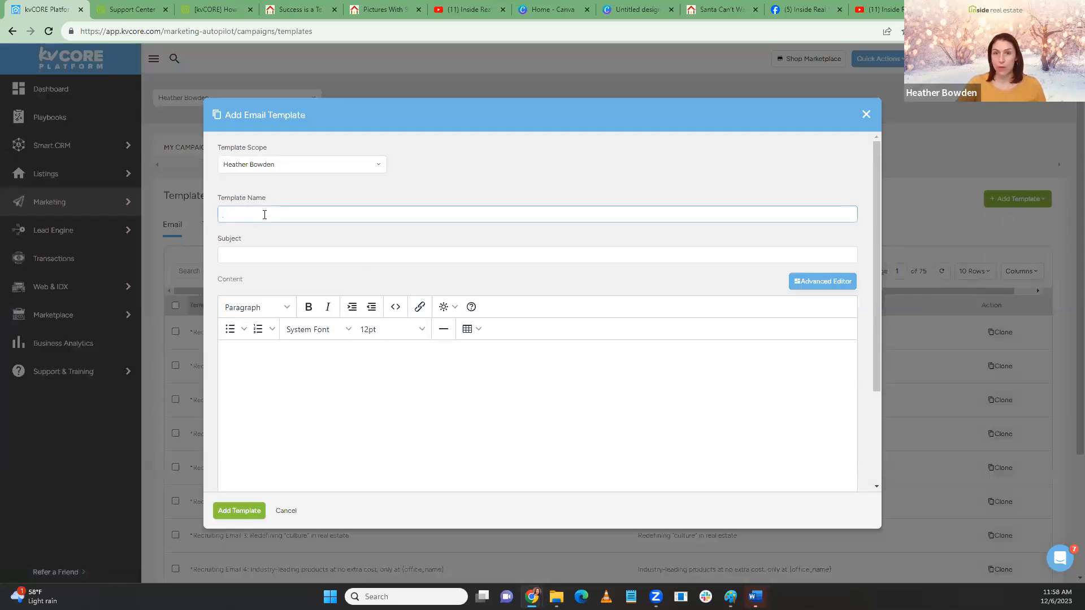
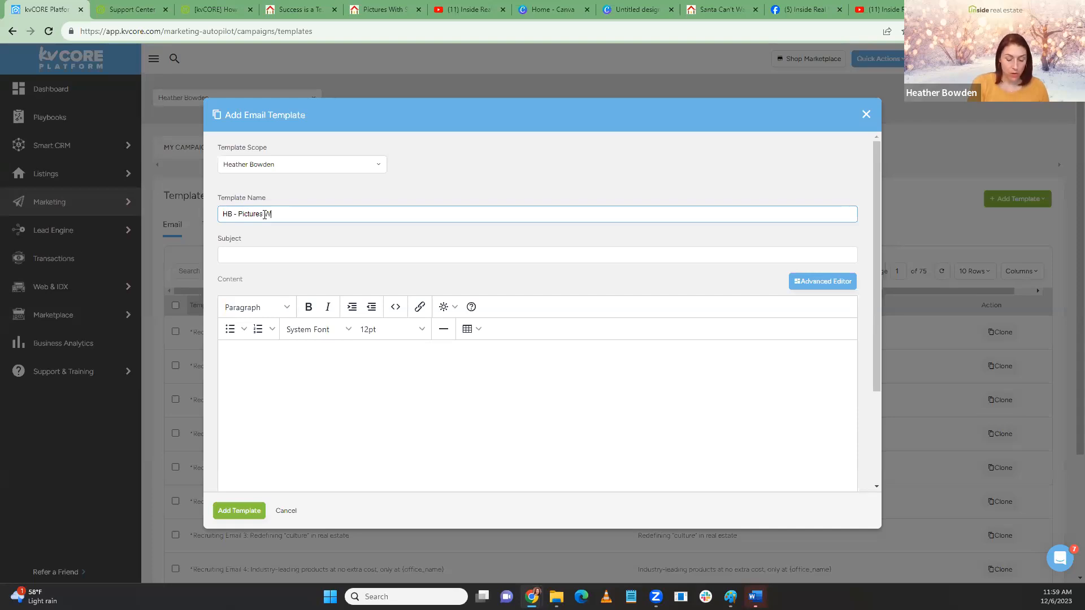
type("Santa Invite 2023")
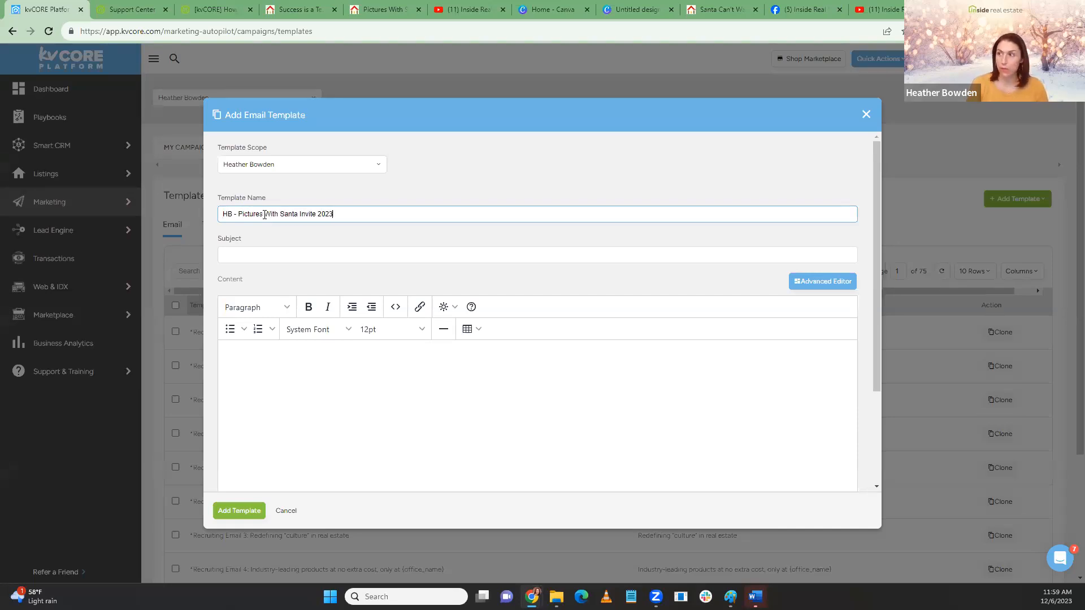
left_click(276, 255)
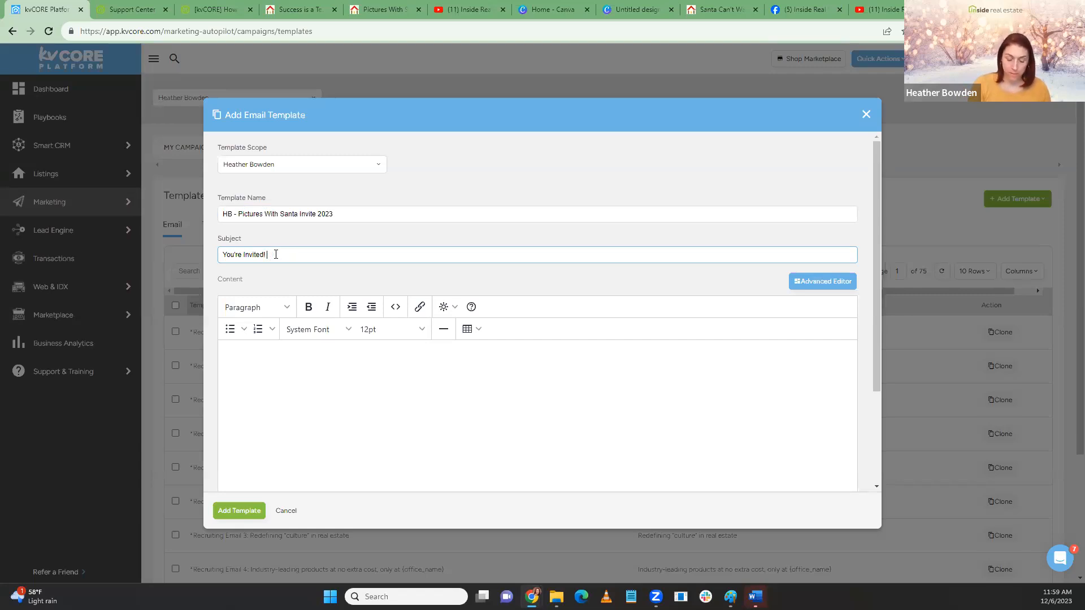
type("FREE P")
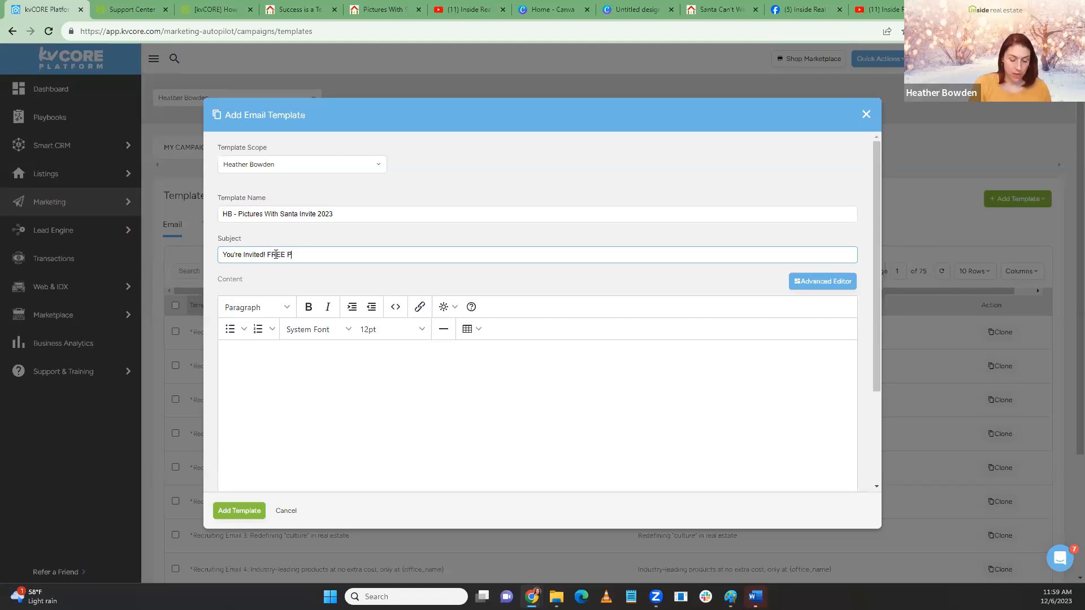
type("rofessional Pic")
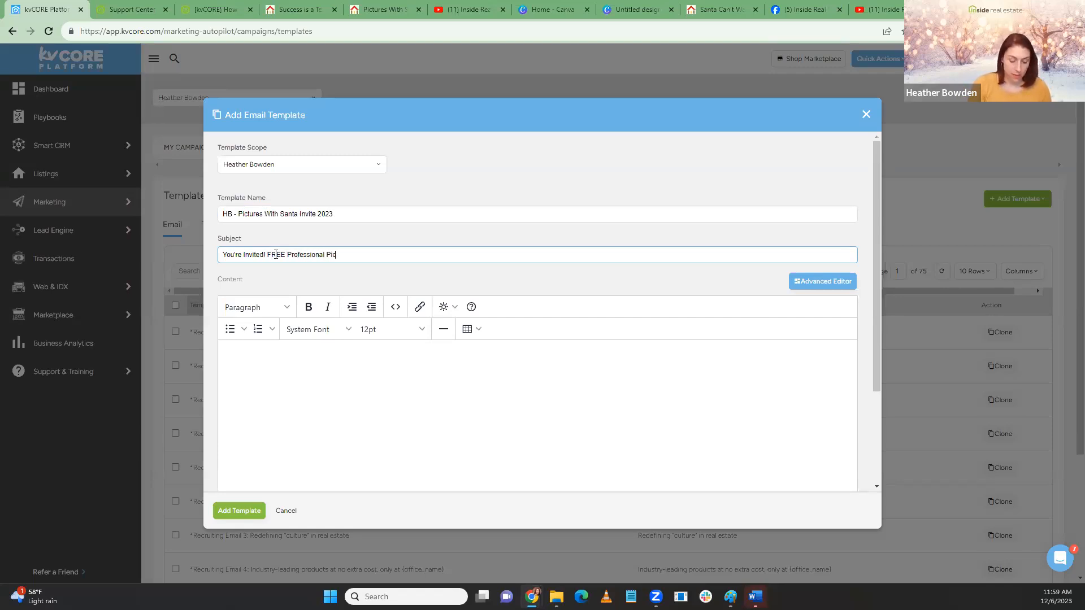
type("tures with Santa!")
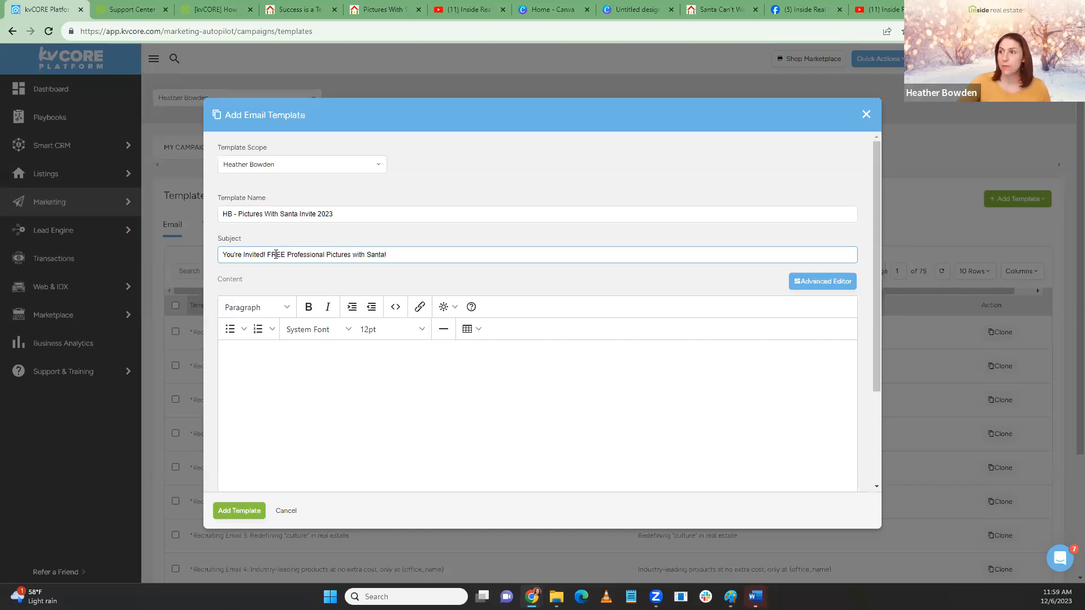
scroll(368, 374, "down", 1)
scroll(362, 361, "up", 1)
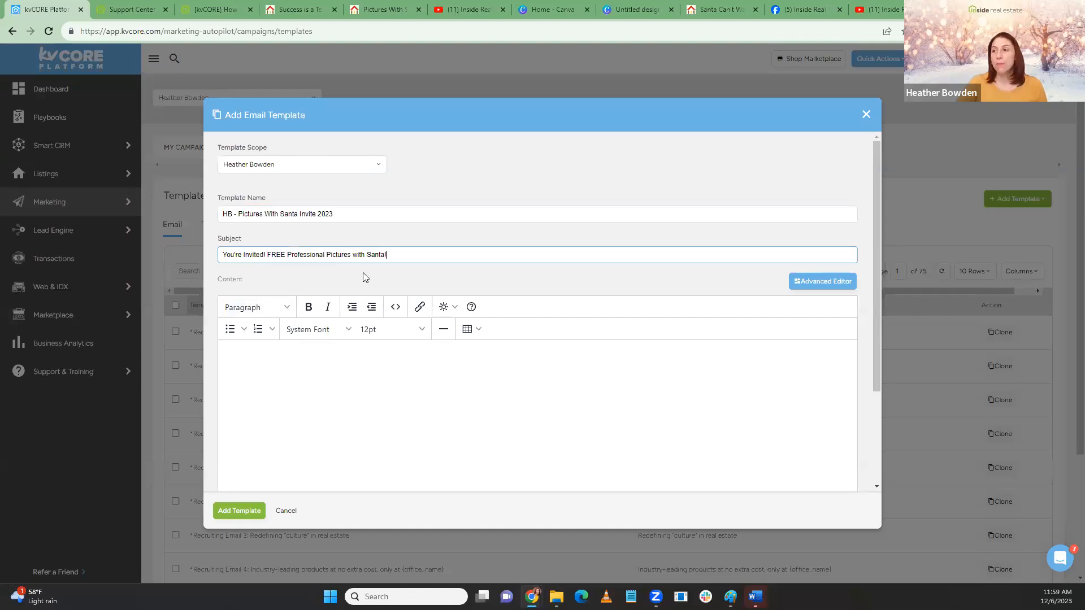
Switch the email template's content to the Advanced Editor
left_click(806, 286)
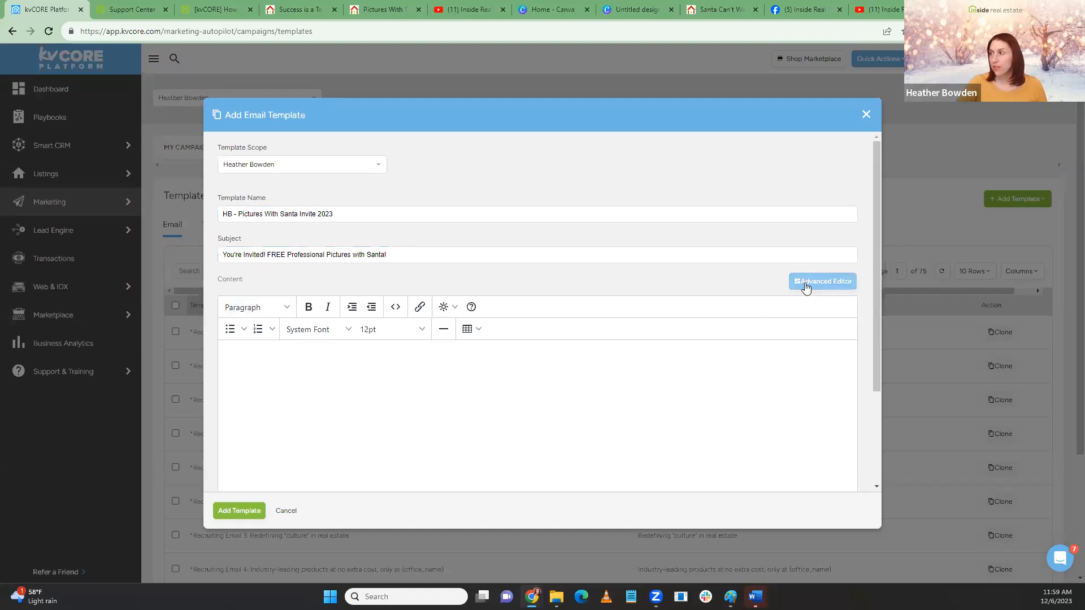
left_click(329, 359)
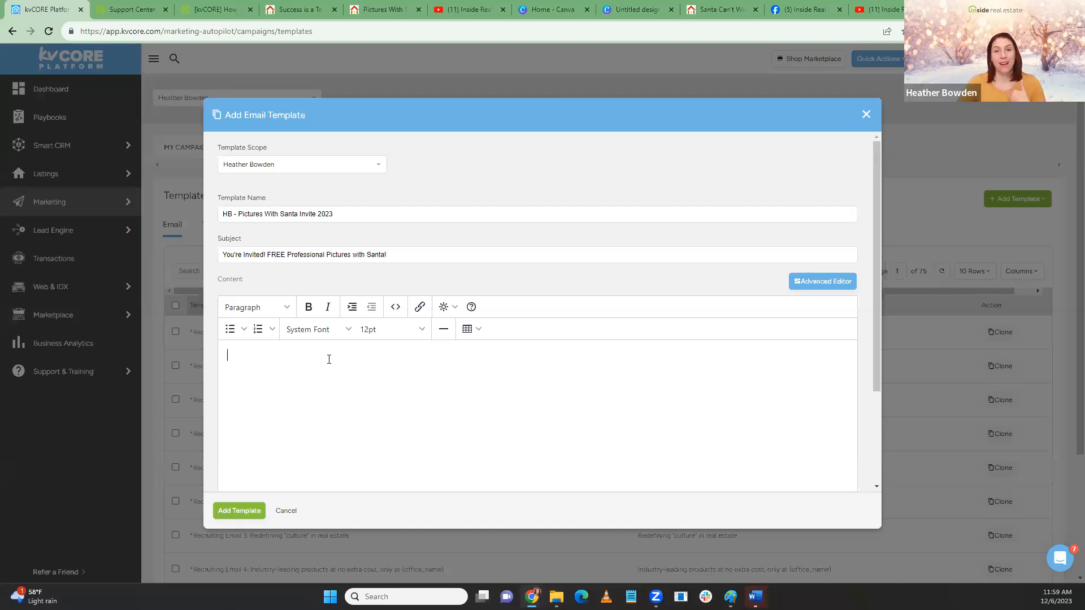
left_click(823, 286)
left_click(515, 291)
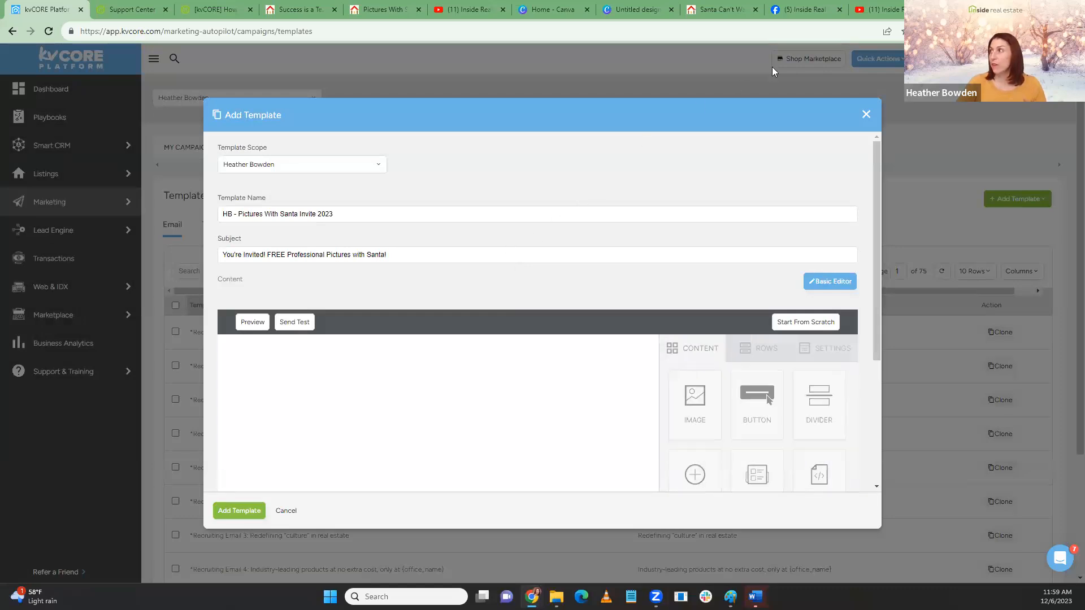
Switch to YouTube and search the Inside Real Estate channel for "advanced editor"
left_click(869, 10)
scroll(619, 203, "up", 7)
scroll(565, 215, "down", 2)
left_click(525, 223)
type("advanced")
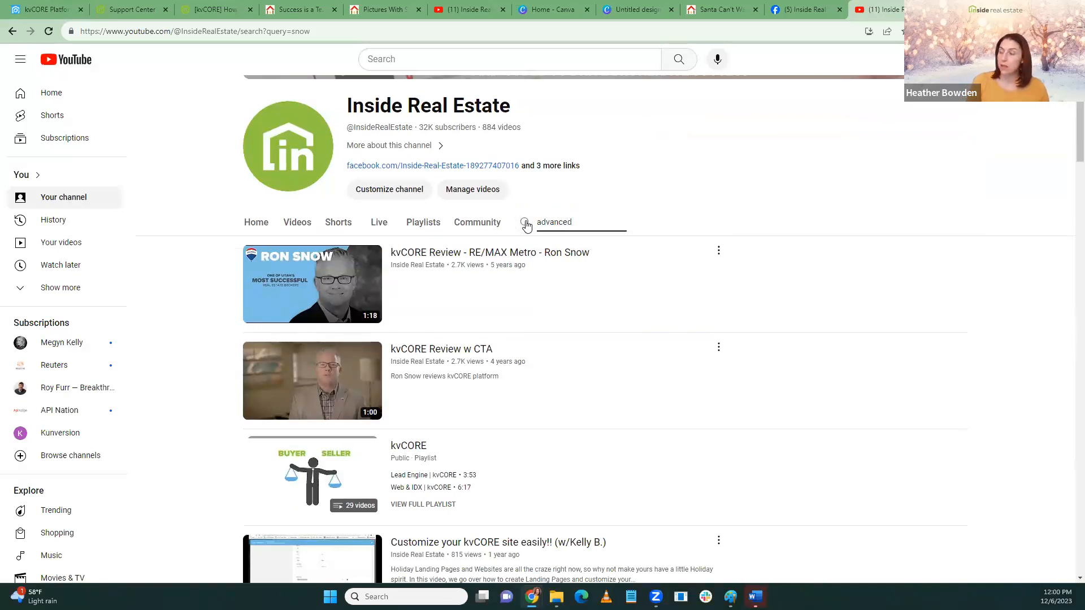
type(" editor")
key("Return")
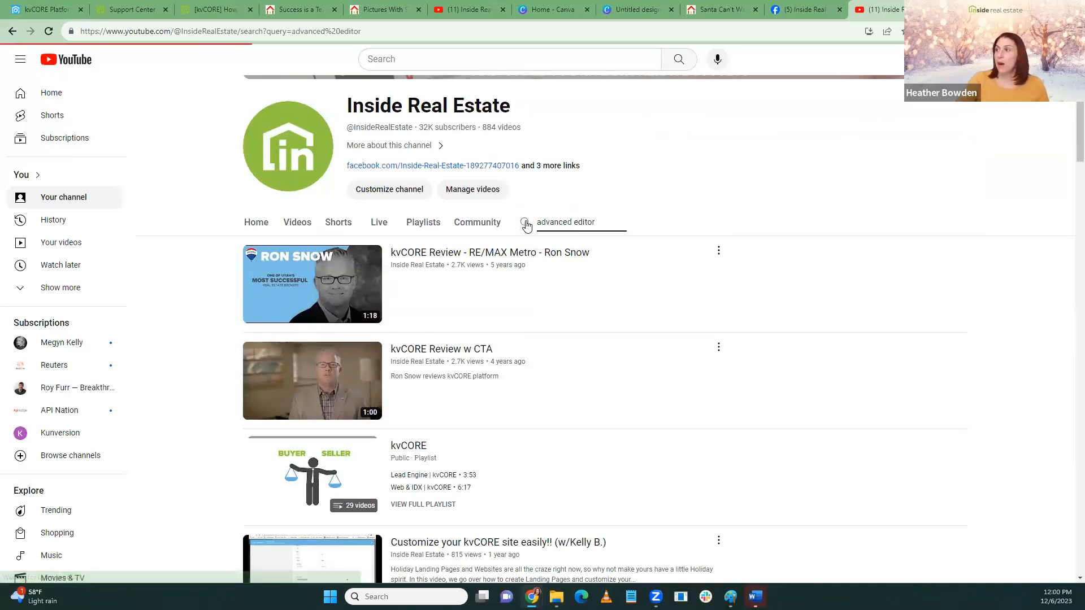
scroll(488, 357, "down", 2)
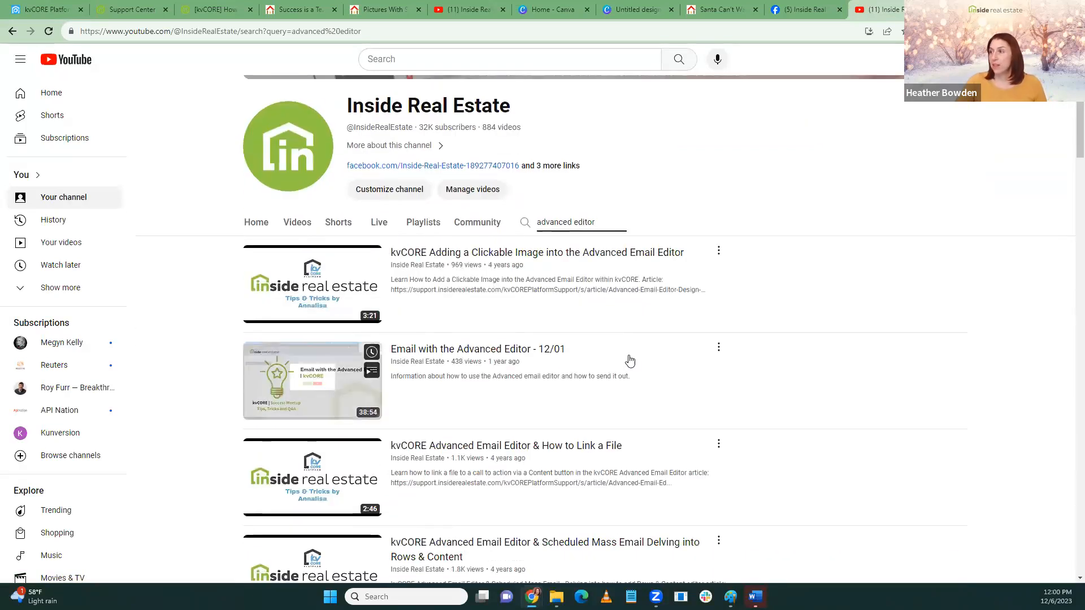
Copy the share link of the video "Email with the Advanced Editor - 12/01"
left_click(718, 347)
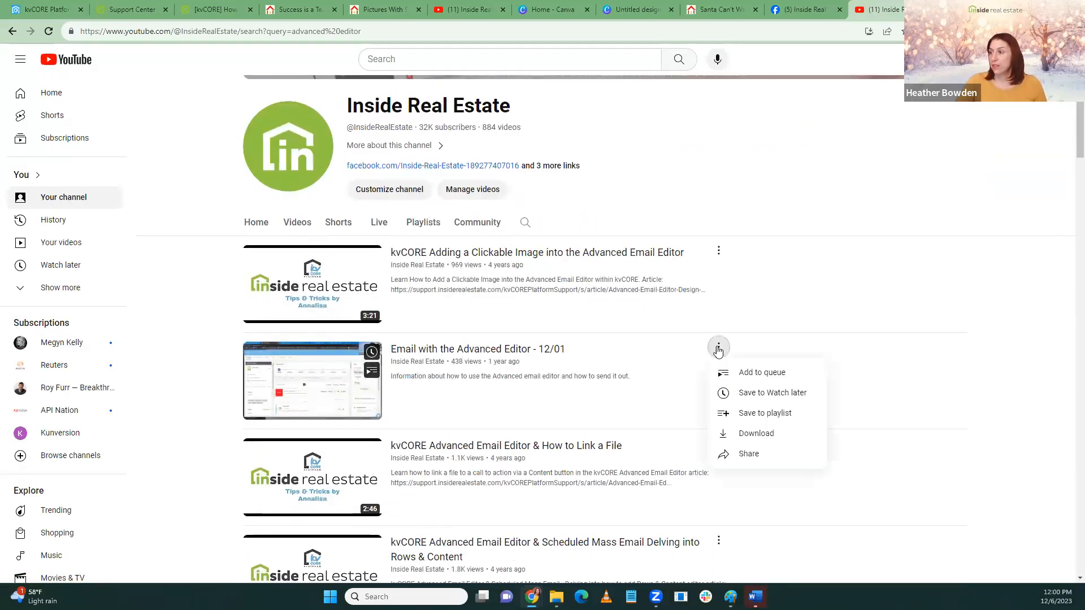
left_click(749, 454)
left_click(652, 375)
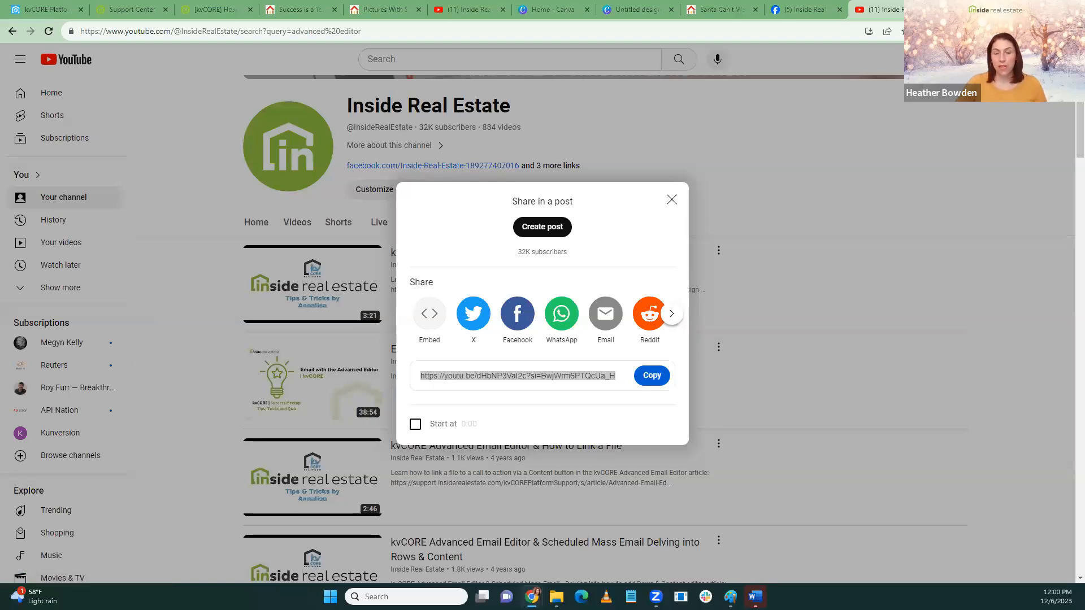
left_click(672, 200)
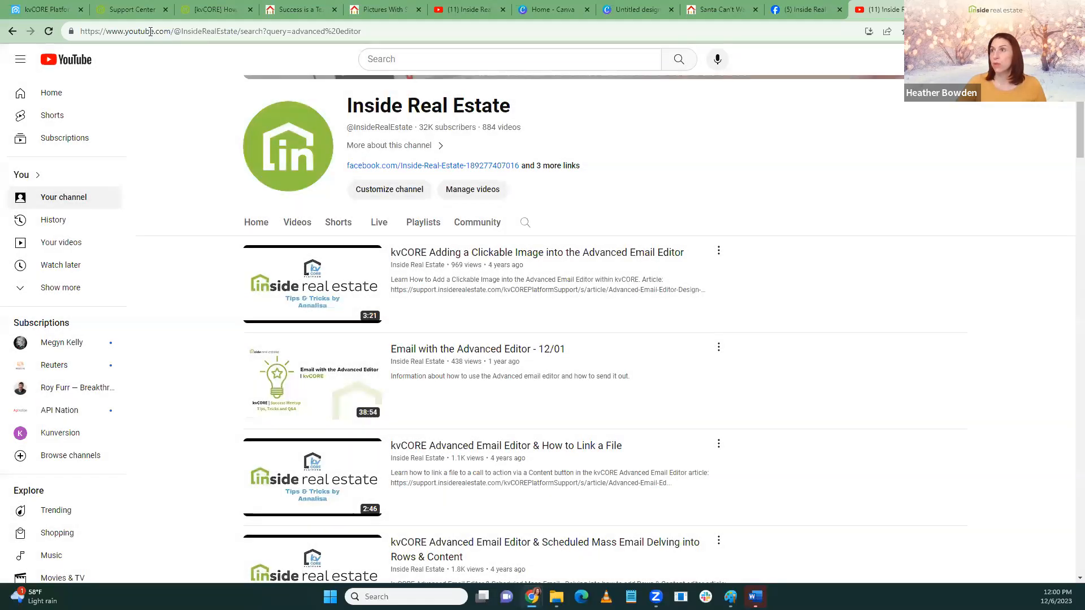
Return to the kvCORE email template and add a text block to the empty content area
left_click(41, 5)
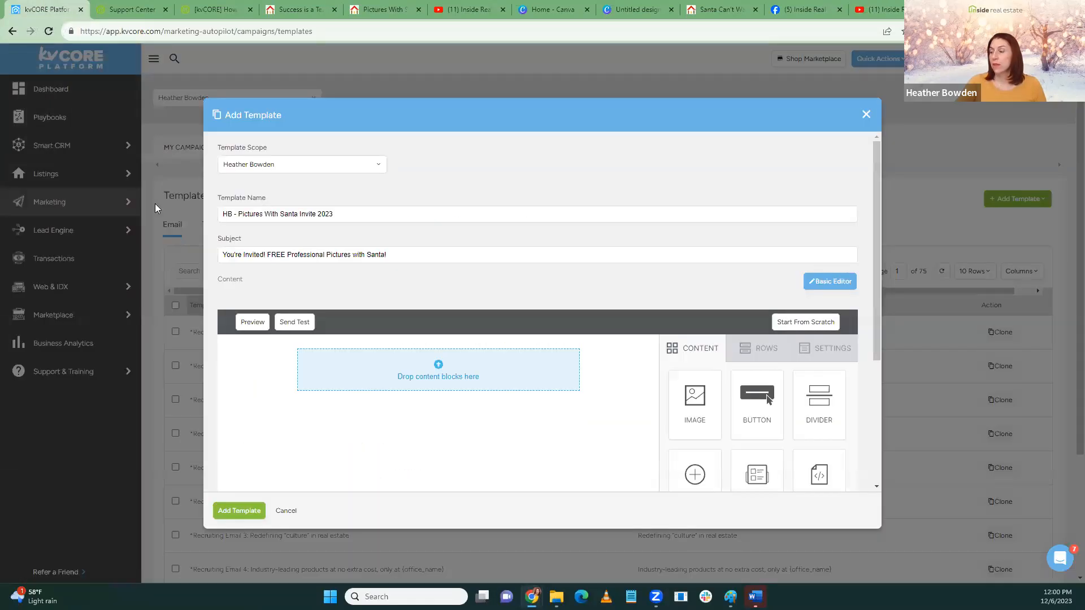
scroll(300, 314, "down", 2)
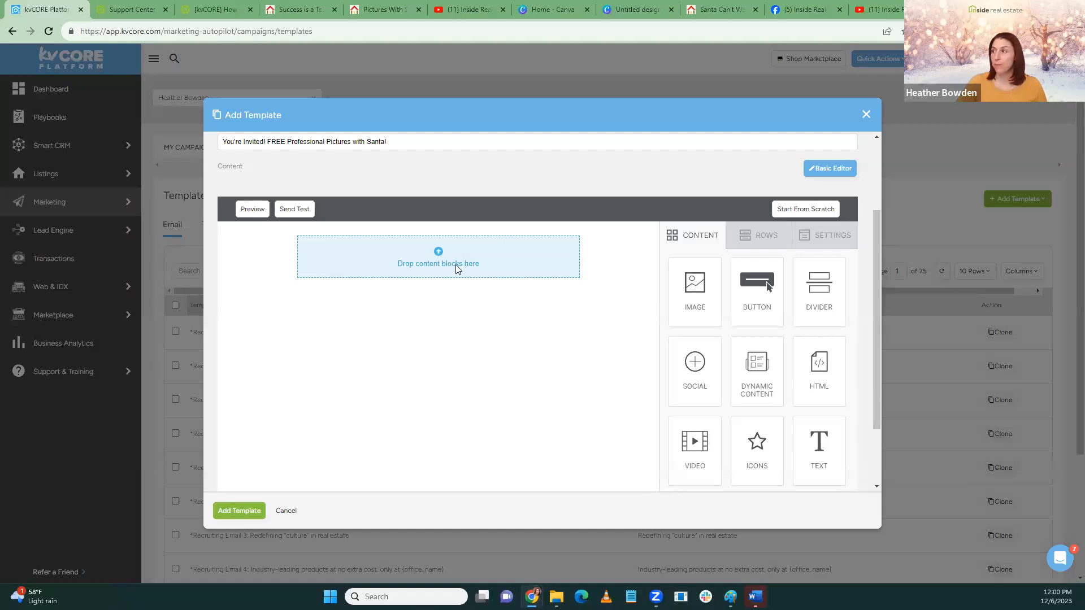
left_click_drag(819, 443, 279, 244)
left_click(425, 261)
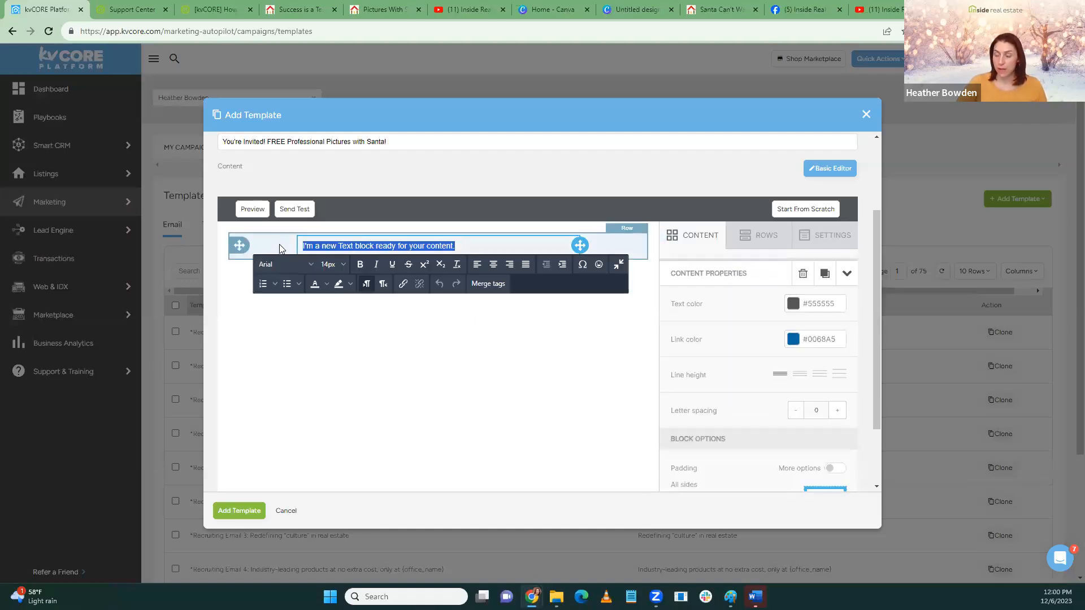
Replace the text block's placeholder with the subject line "You're Invited! FREE Professional Pictures with Santa!"
left_click(389, 142)
scroll(337, 141, "up", 1)
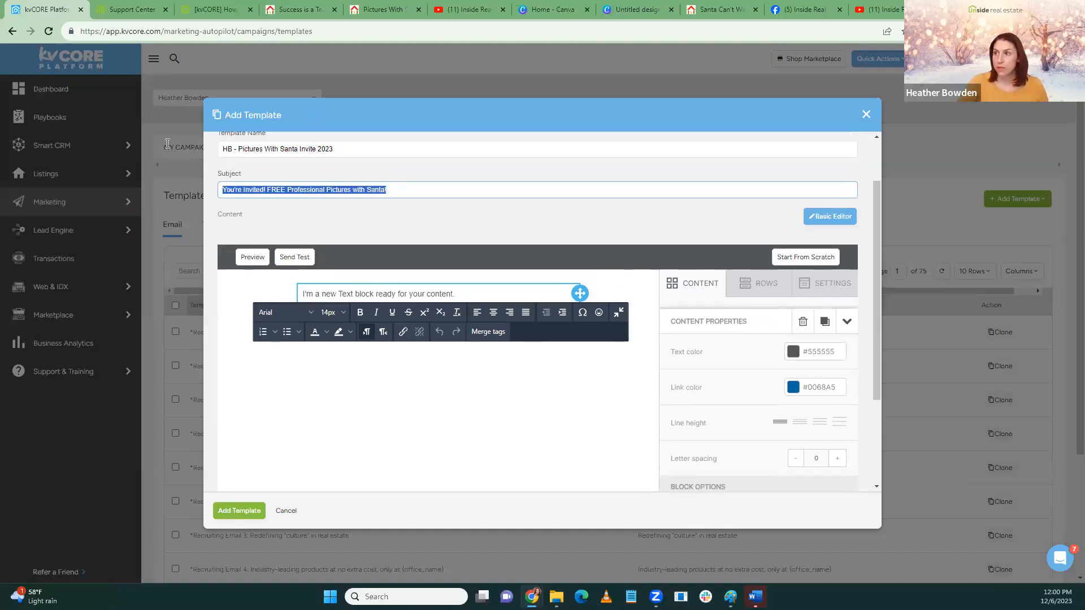
left_click(459, 294)
left_click_drag(459, 295, 275, 294)
key("ctrl+v")
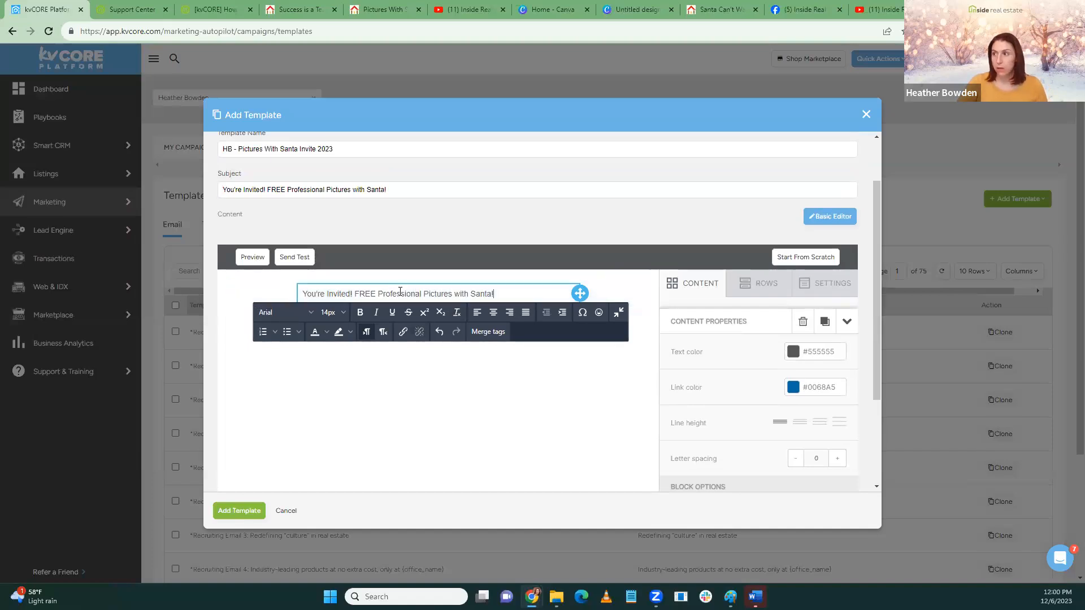
Set the font size of the invitation headline in the text block to 18px
left_click_drag(494, 294, 301, 294)
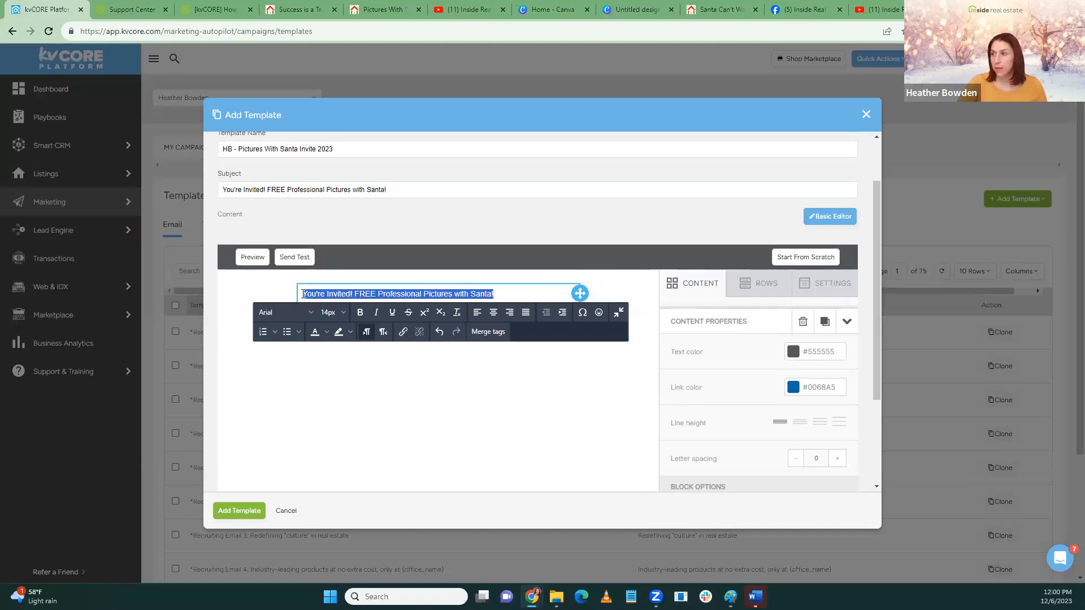
left_click(343, 319)
left_click(327, 481)
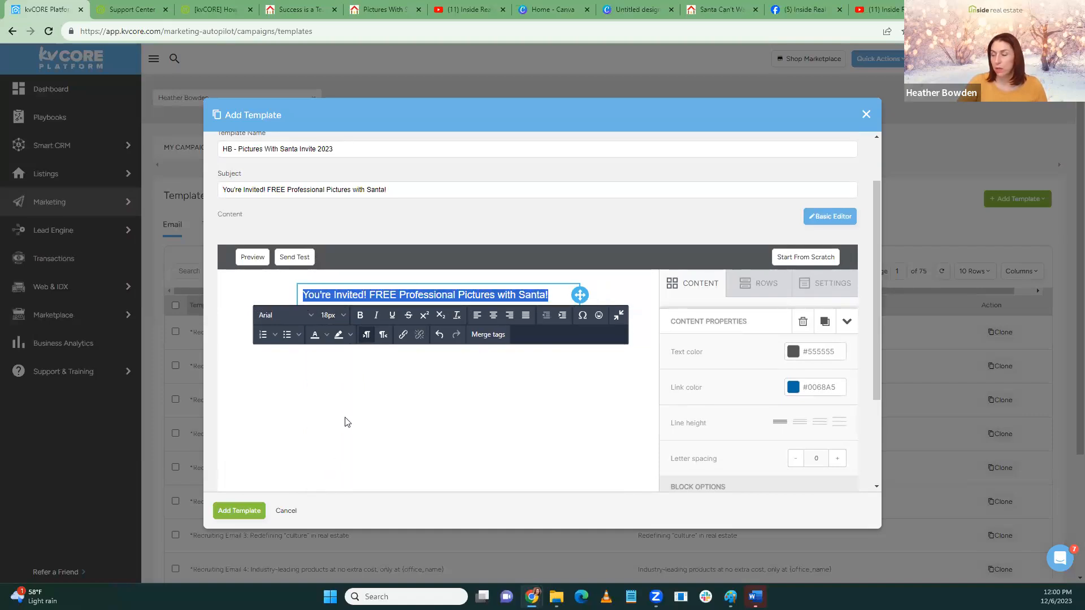
Try the invitation headline at a font size of 20px and set it back to 18px
left_click(332, 315)
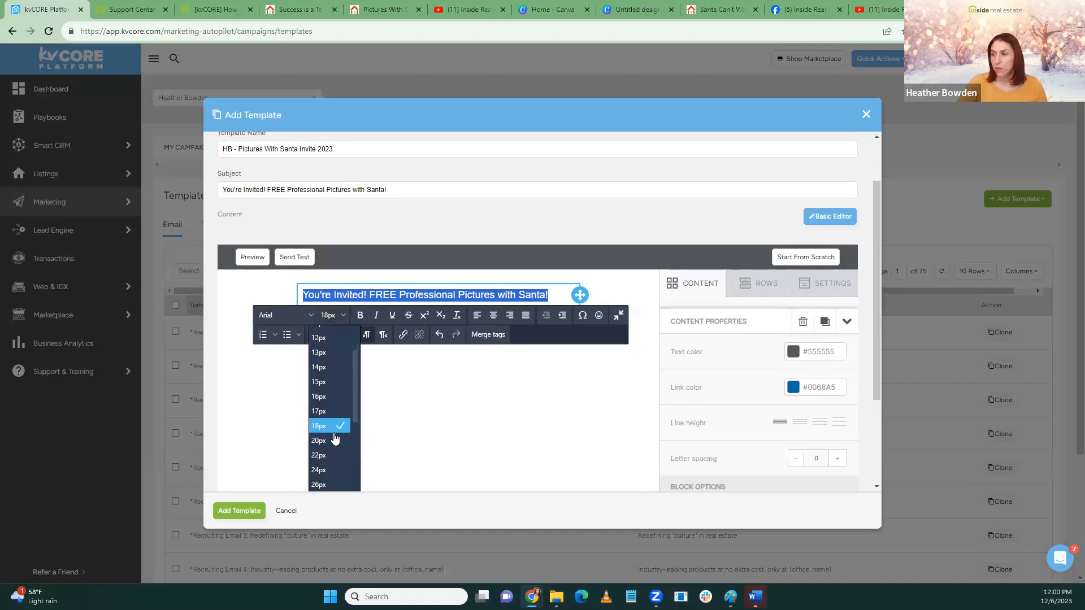
left_click(332, 439)
left_click(326, 332)
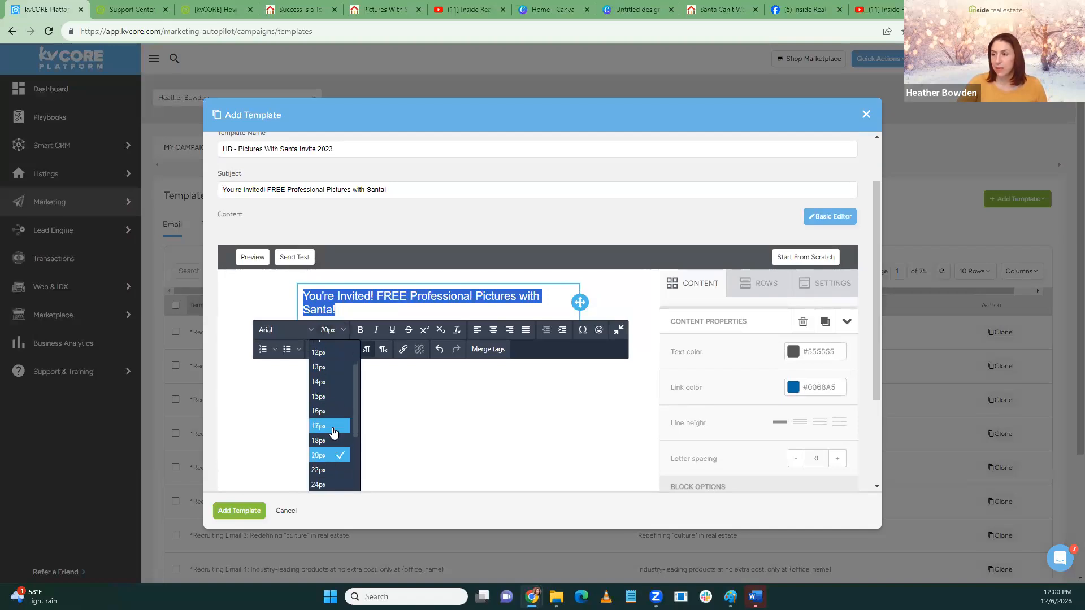
left_click(333, 441)
left_click(402, 419)
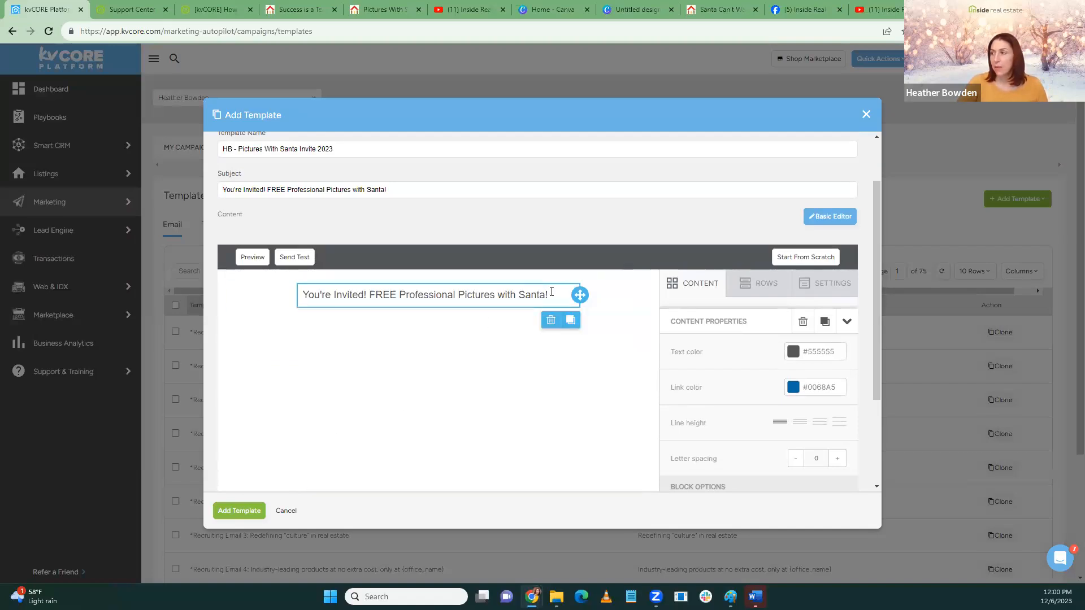
Center the invitation headline within its text block
left_click_drag(550, 294, 255, 294)
left_click(488, 319)
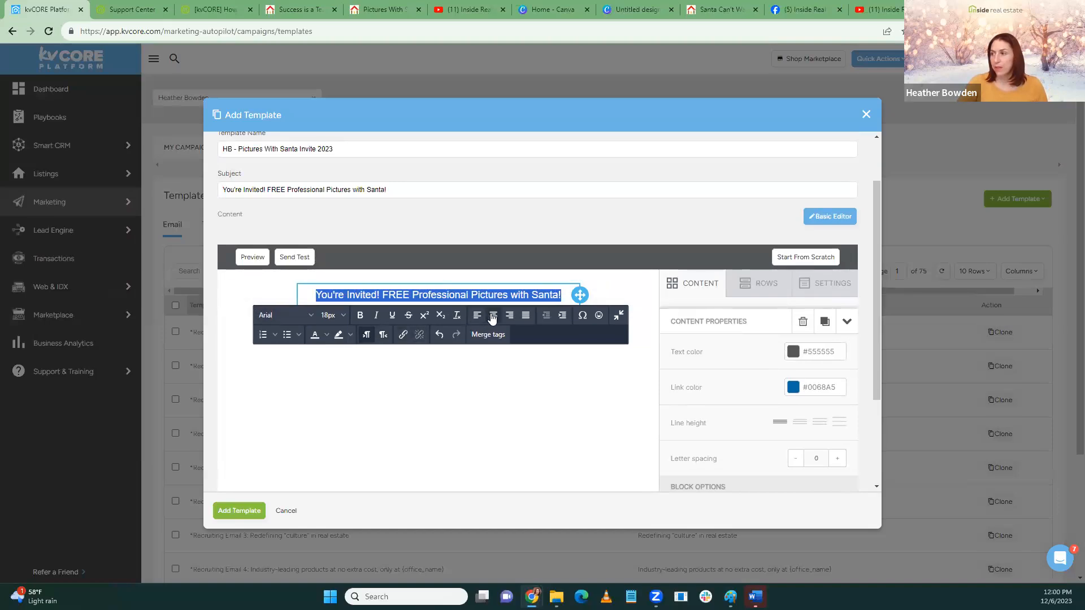
Add an image block below the invitation headline and open the file manager to choose its picture
left_click(375, 408)
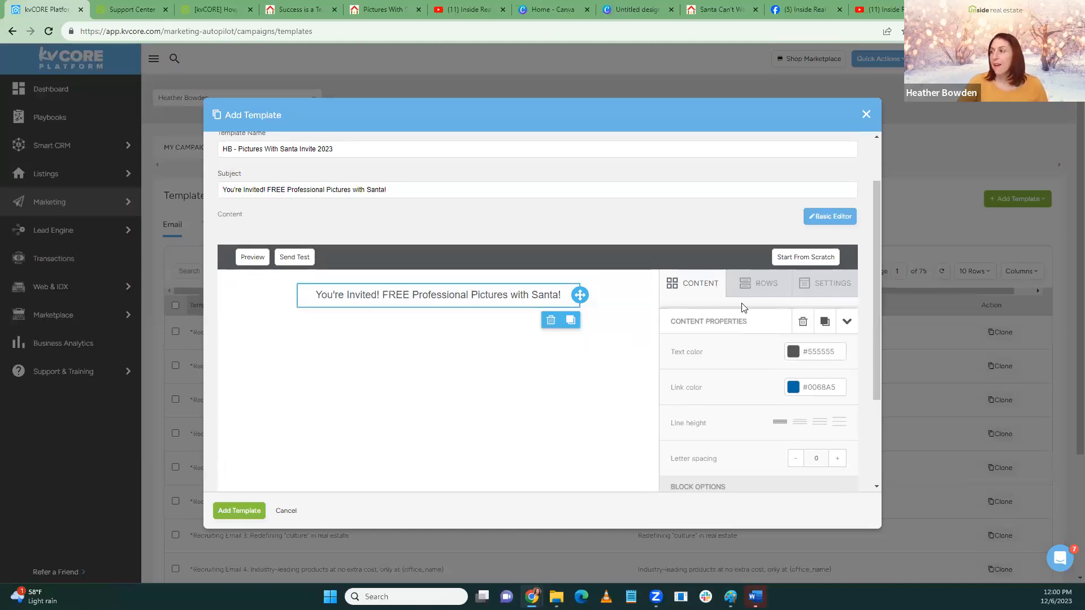
scroll(717, 289, "down", 1)
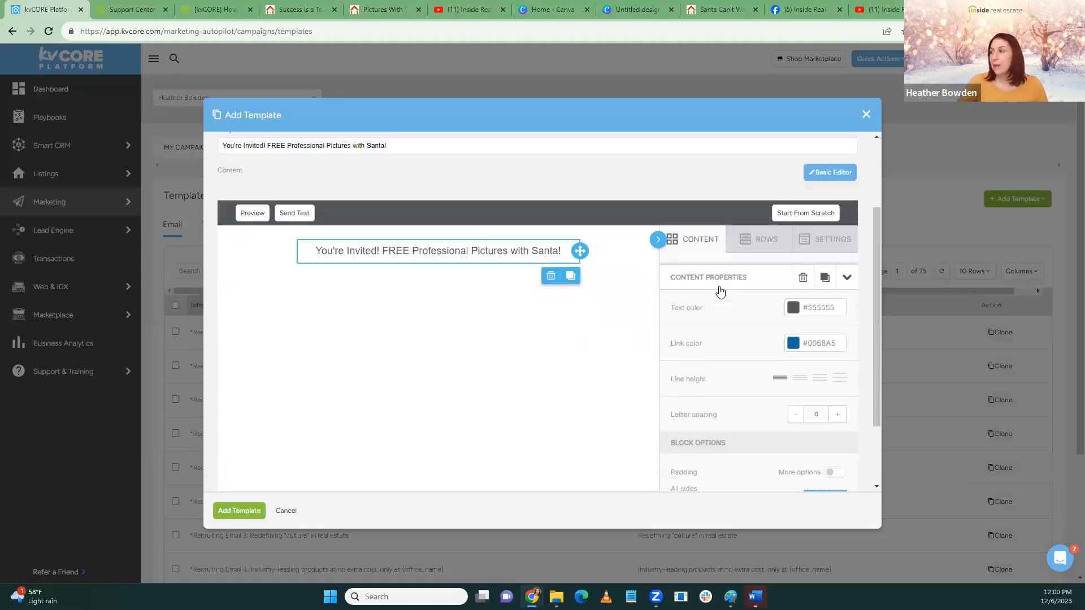
left_click(683, 231)
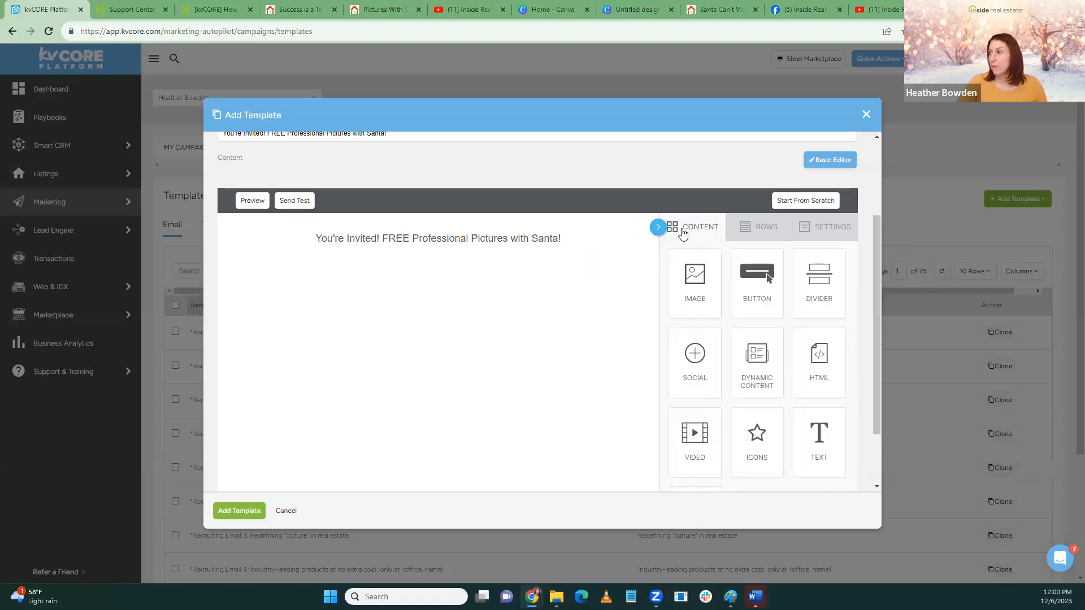
left_click_drag(705, 289, 568, 266)
left_click(438, 322)
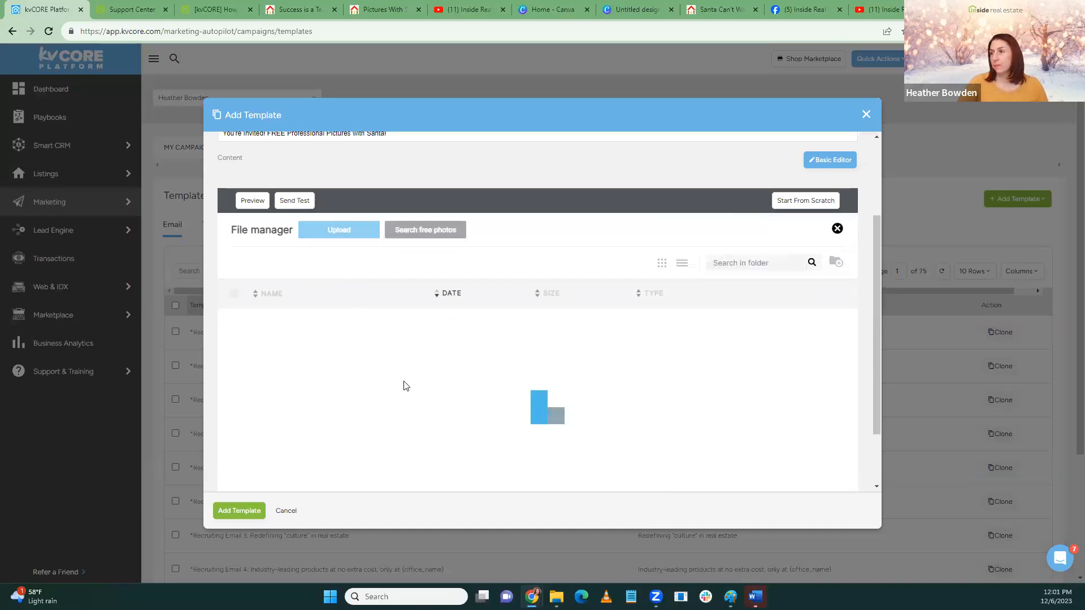
Upload the Santa picture "Untitled design - 2023-12-06T113944.479.png" from the Downloads folder to the file manager
scroll(405, 386, "up", 2)
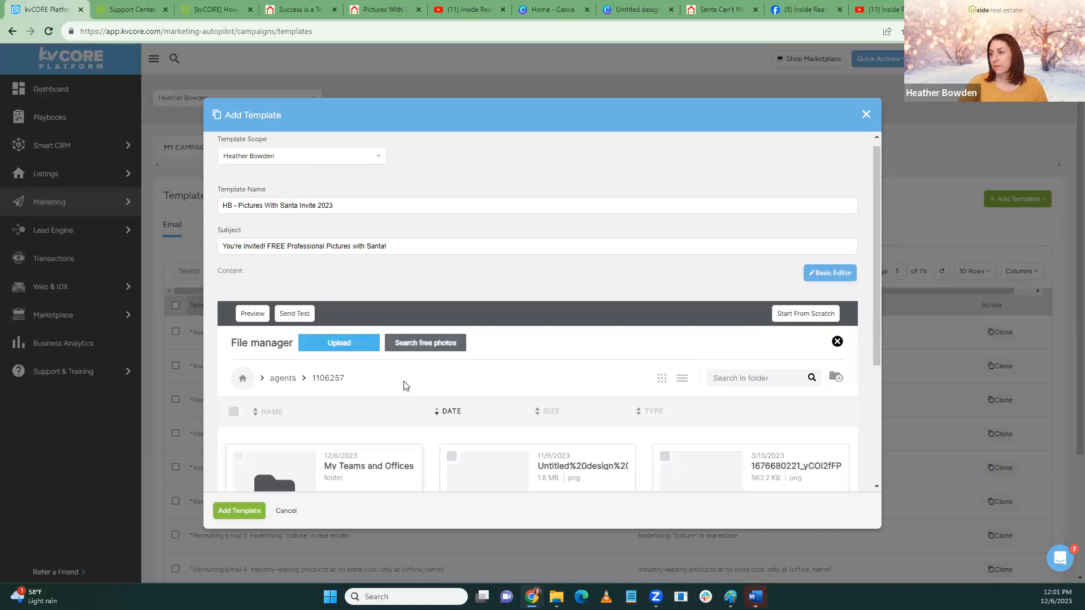
scroll(405, 386, "down", 2)
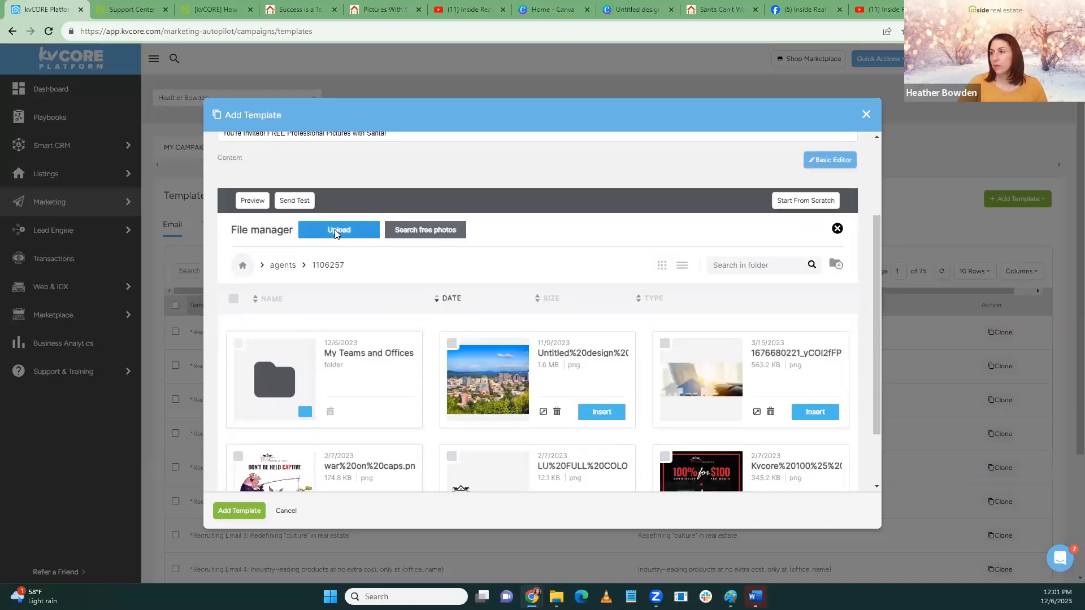
left_click(336, 233)
left_click(178, 180)
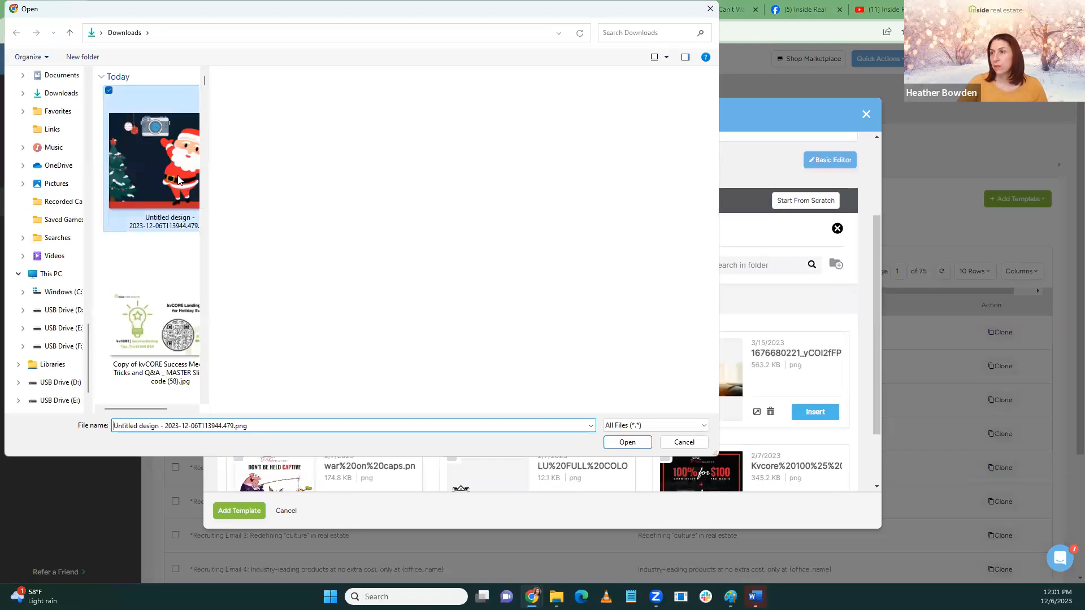
left_click(626, 442)
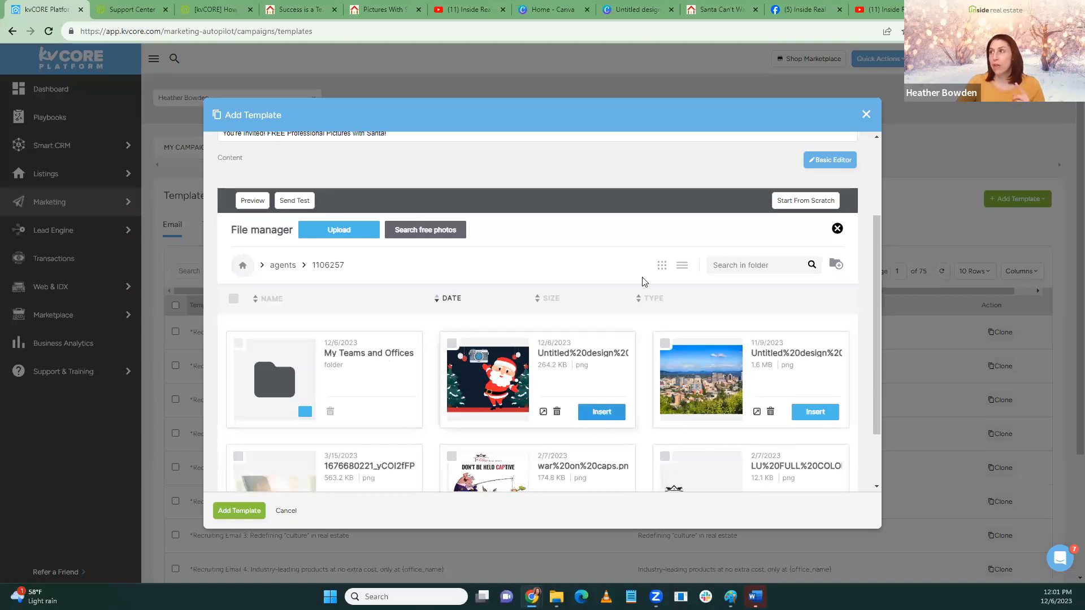
Switch to the Santa design in Canva, make a copy resized to Logo (500 × 500 px), and open it
left_click(585, 10)
left_click(632, 10)
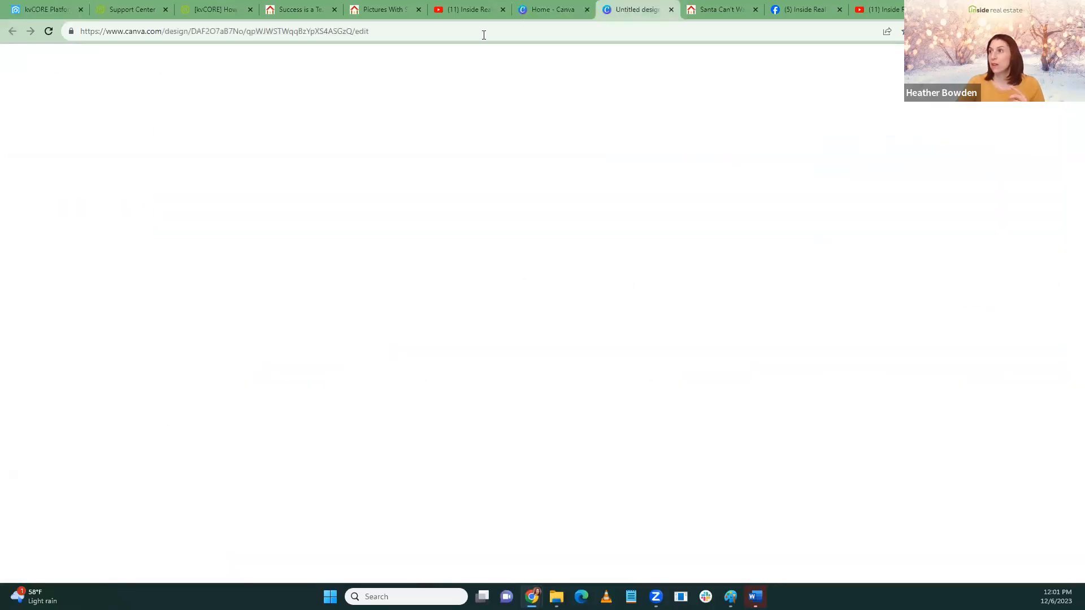
left_click(158, 61)
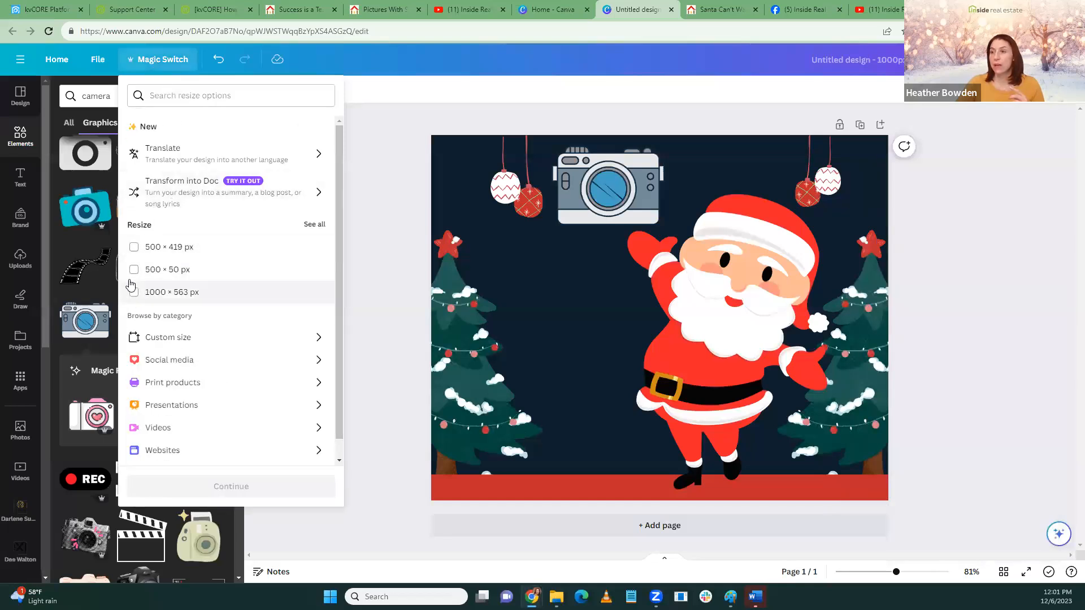
left_click(312, 226)
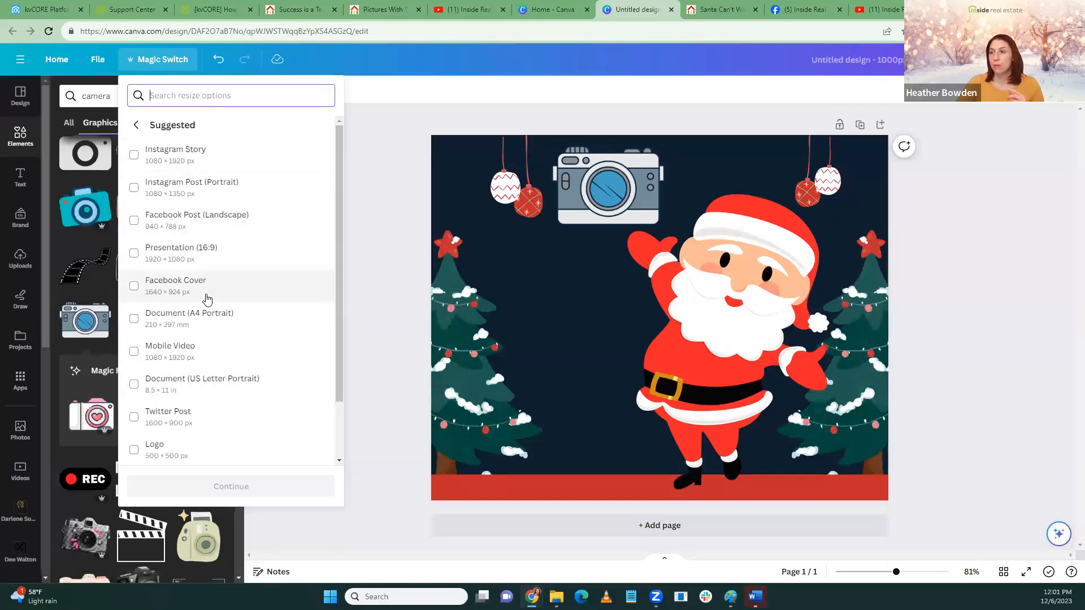
scroll(206, 298, "down", 2)
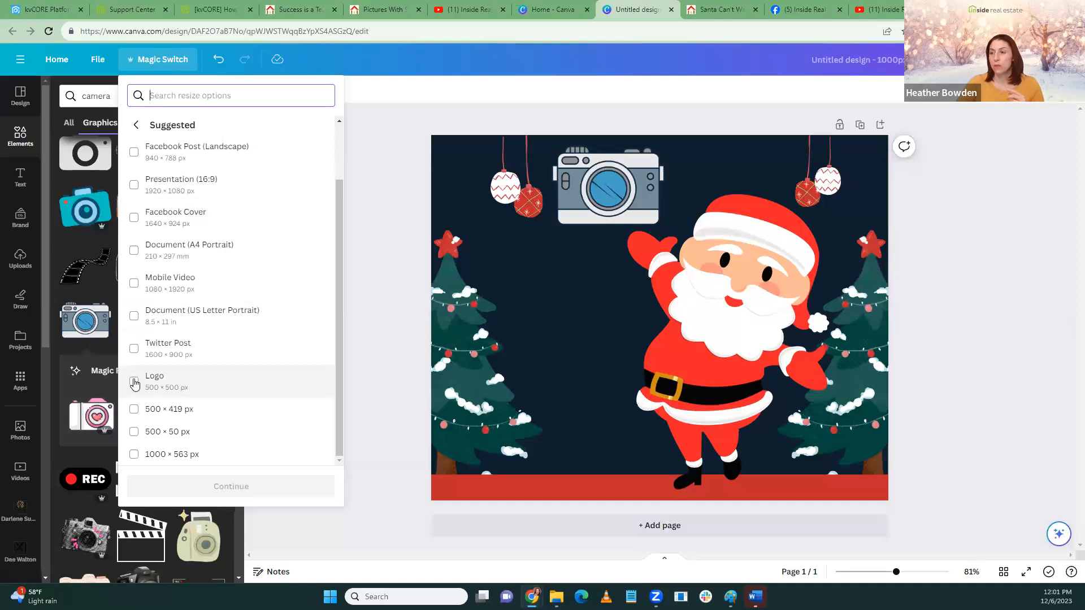
left_click(135, 386)
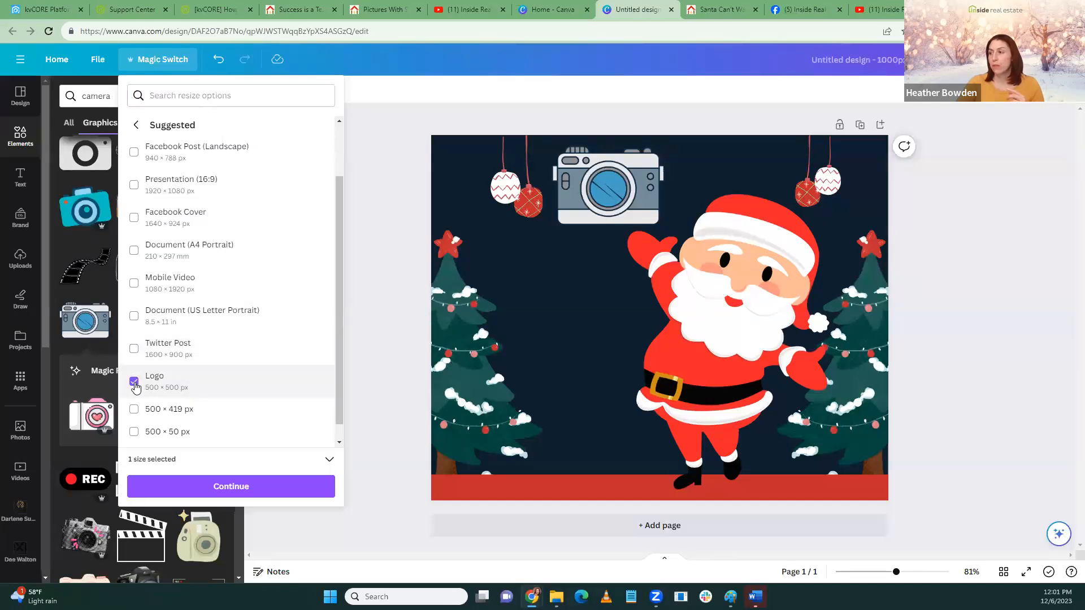
left_click(220, 487)
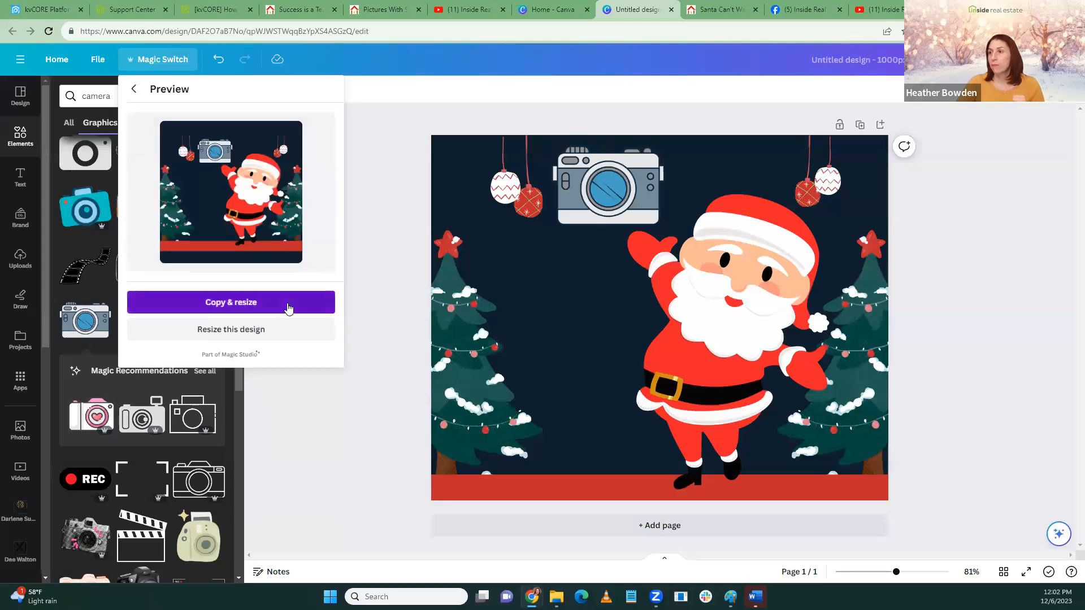
left_click(286, 306)
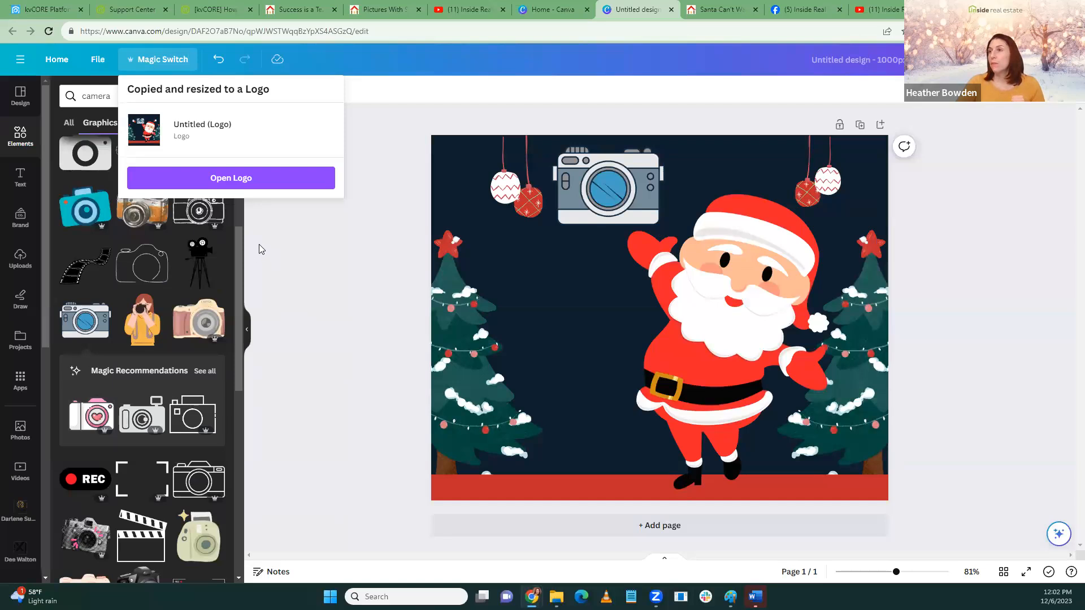
left_click(219, 185)
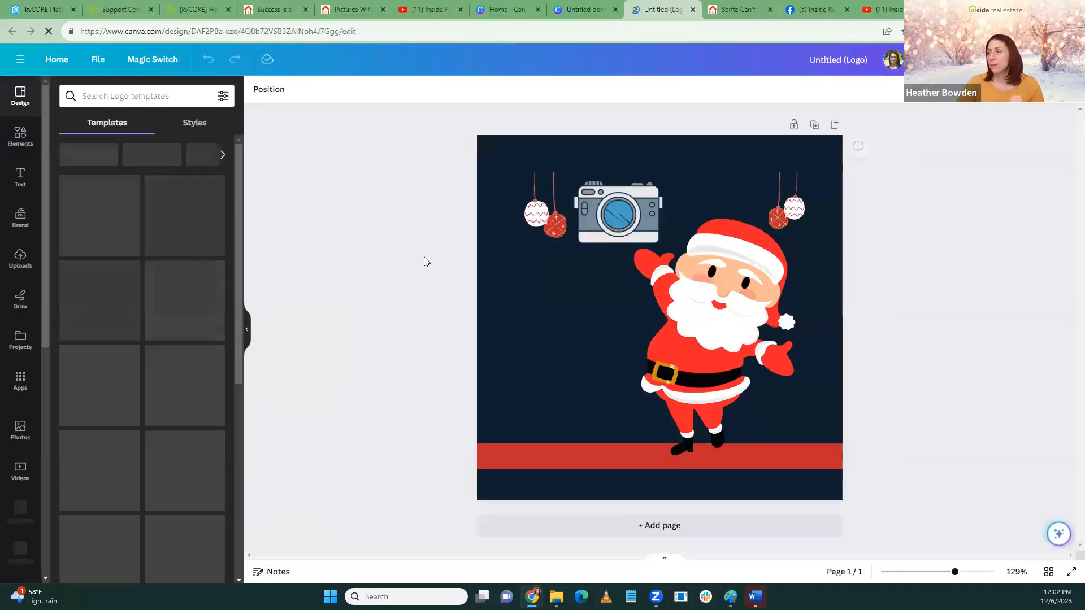
Enlarge and move both pairs of ornaments toward the design's upper corners and raise the camera above Santa's hand
mouse_move(537, 213)
left_mouse_down()
mouse_move(498, 175)
mouse_move(545, 228)
left_mouse_up()
left_click_drag(796, 207, 812, 182)
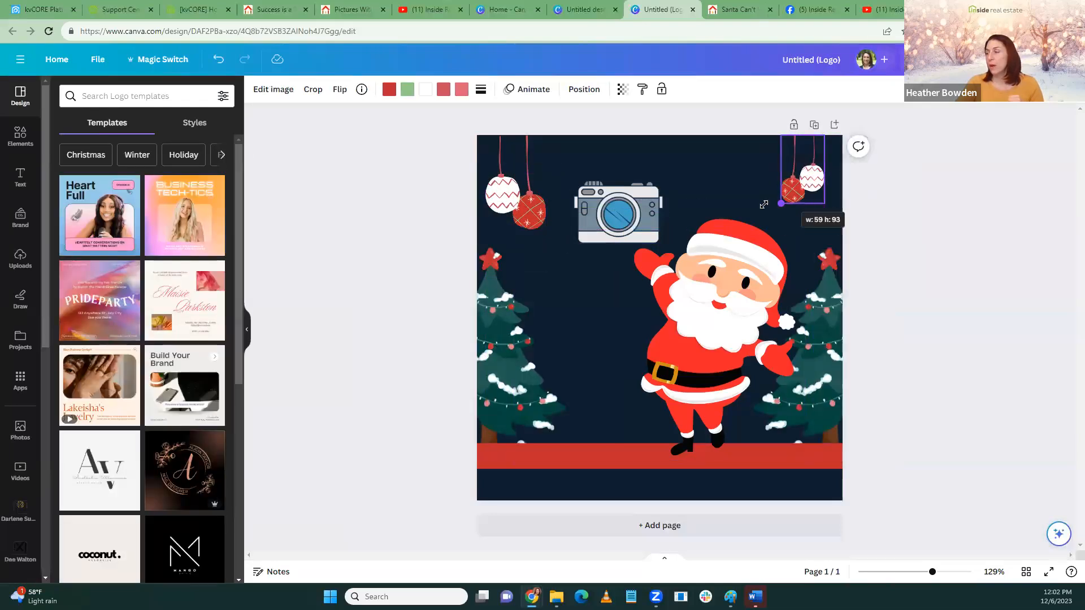
left_click_drag(614, 224, 617, 204)
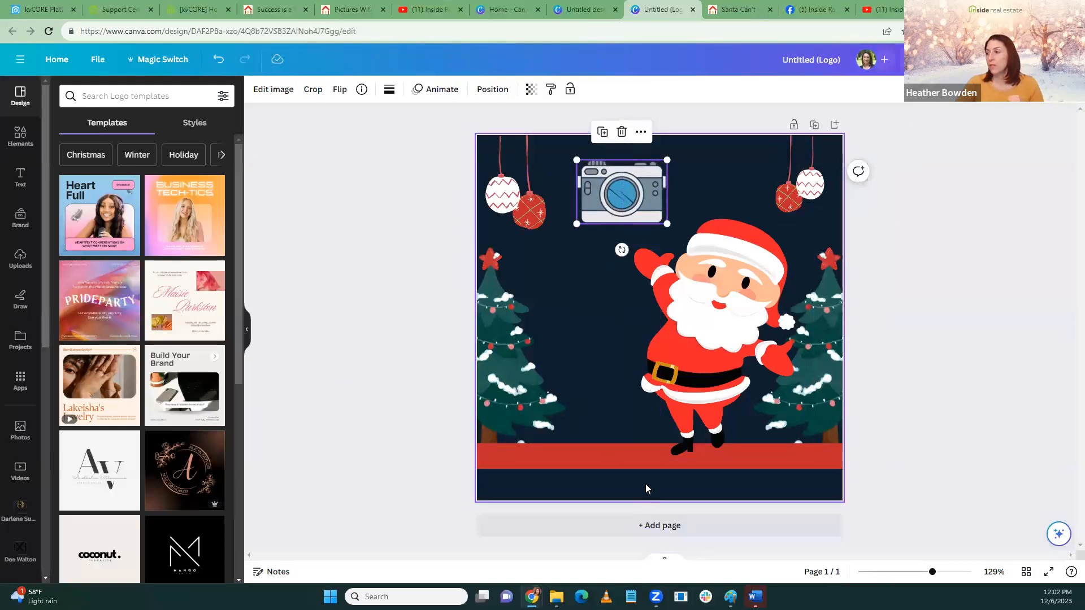
left_click(375, 148)
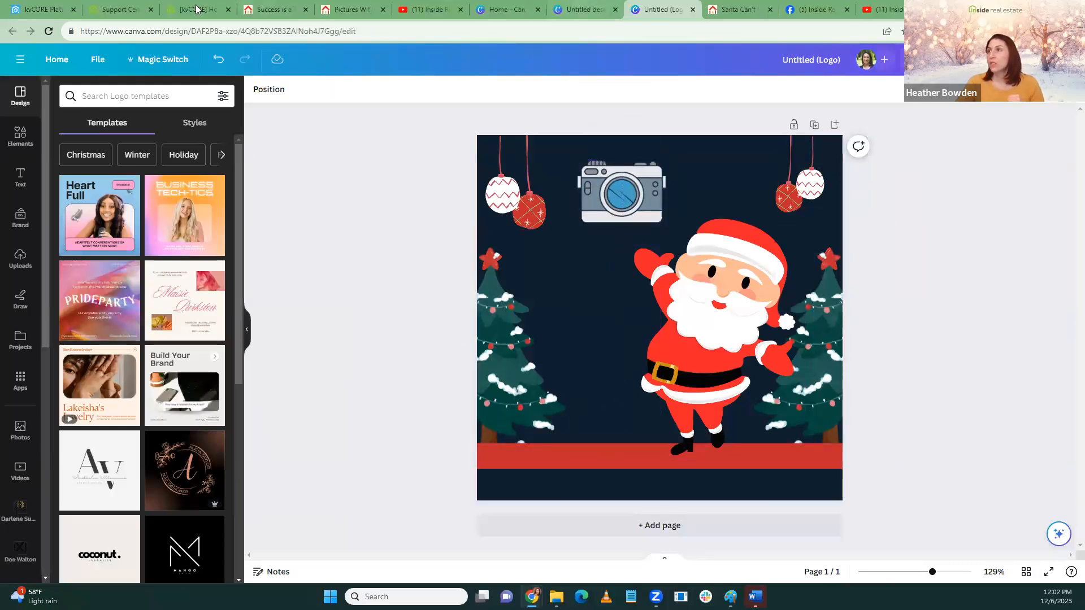
Switch back to kvCORE and insert the uploaded Santa picture into the template's image block
left_click(42, 11)
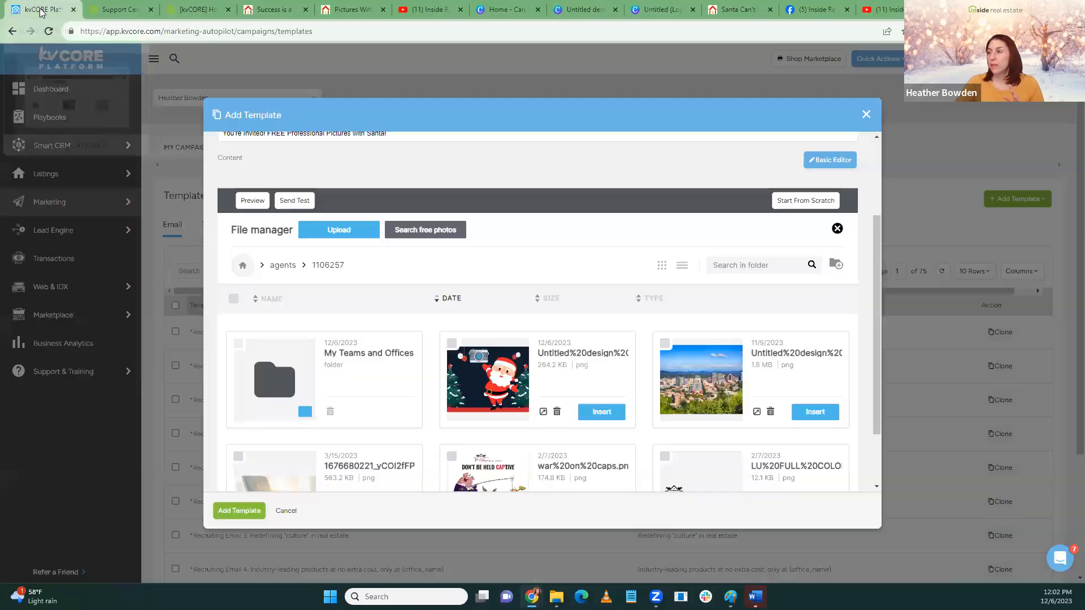
left_click(610, 418)
scroll(621, 328, "down", 2)
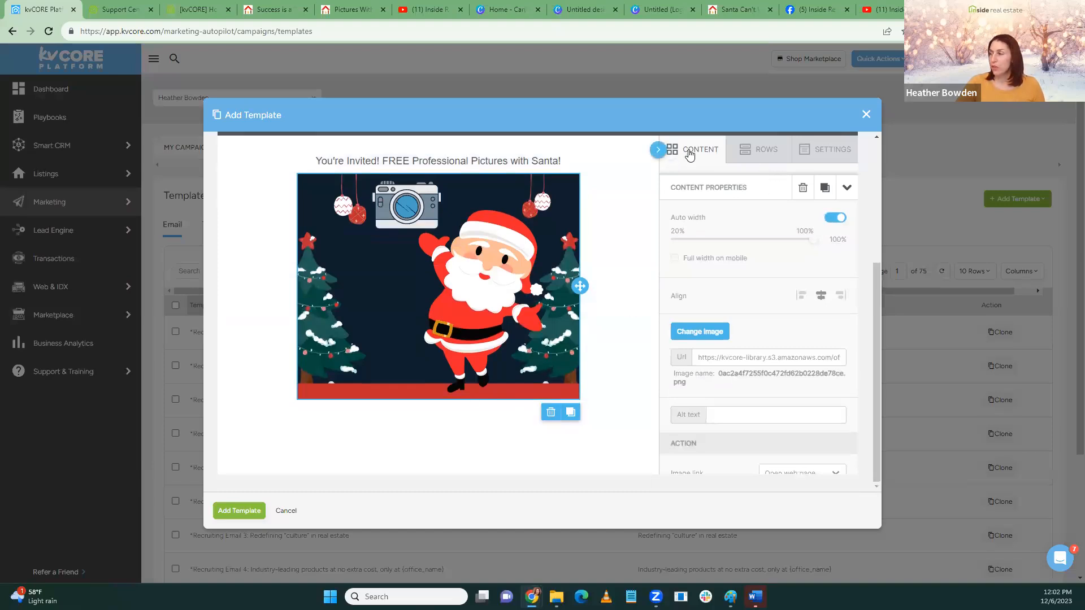
Add a text block below the Santa image and replace its placeholder with "Saturday"
left_click(691, 151)
left_click_drag(802, 368, 516, 390)
left_click_drag(459, 411, 286, 419)
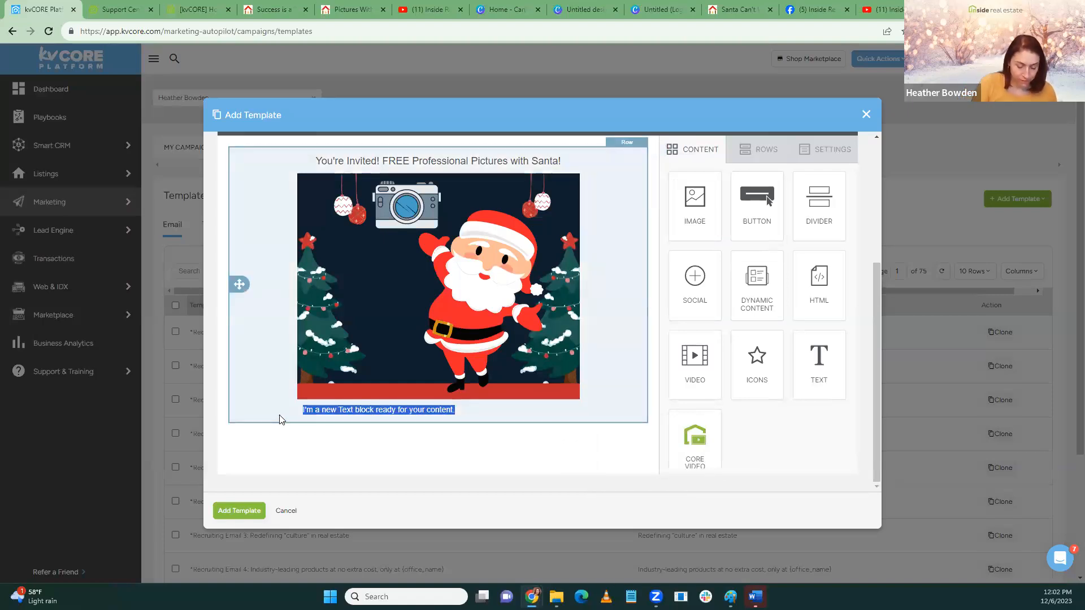
type("Saturday")
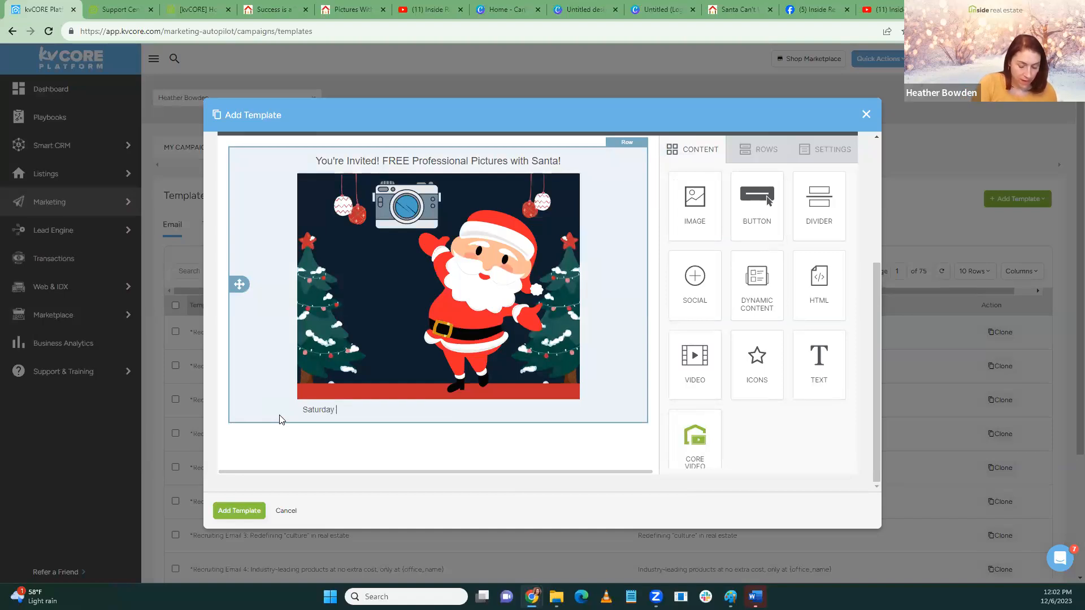
Check the event landing page and complete the text as "Saturday December 16th 10am -Noon" with "Dreamy Real Estate" on a second line
left_click(351, 10)
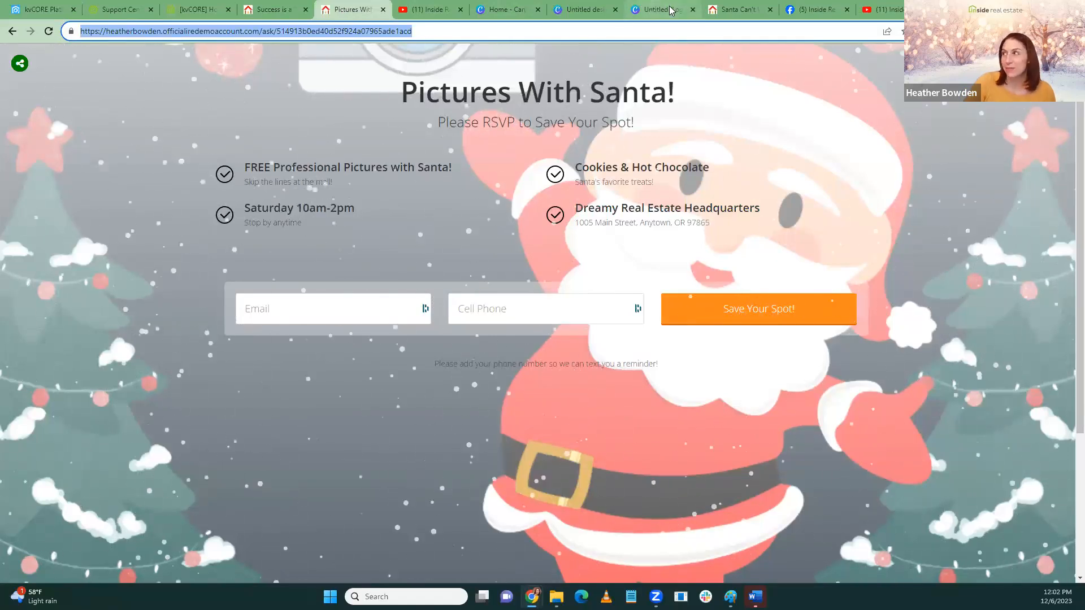
left_click(45, 8)
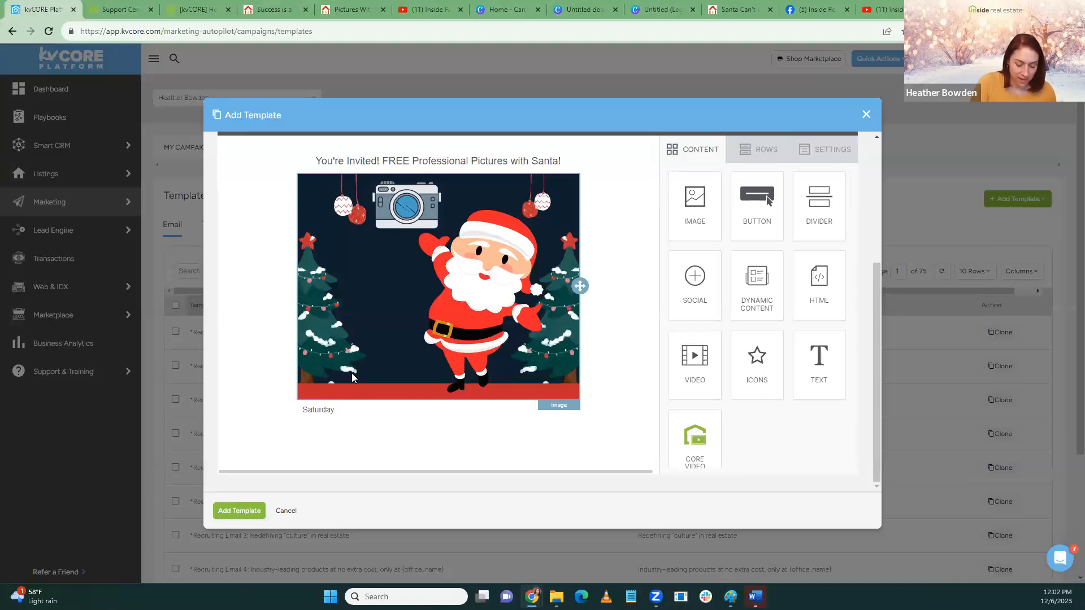
type("December 16th 10am -Noon")
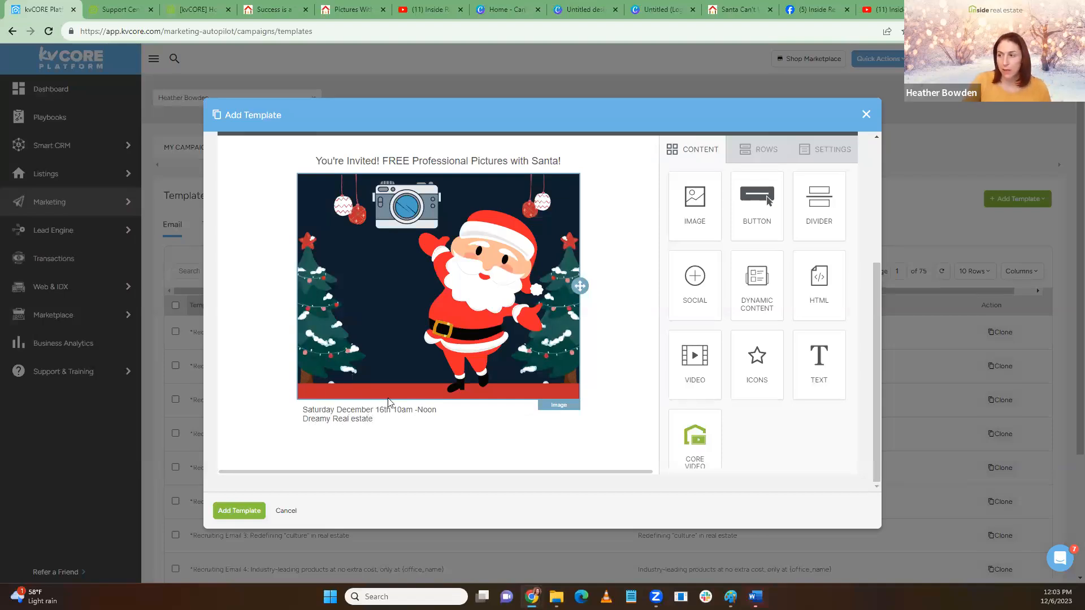
left_click(348, 416)
left_click(353, 417)
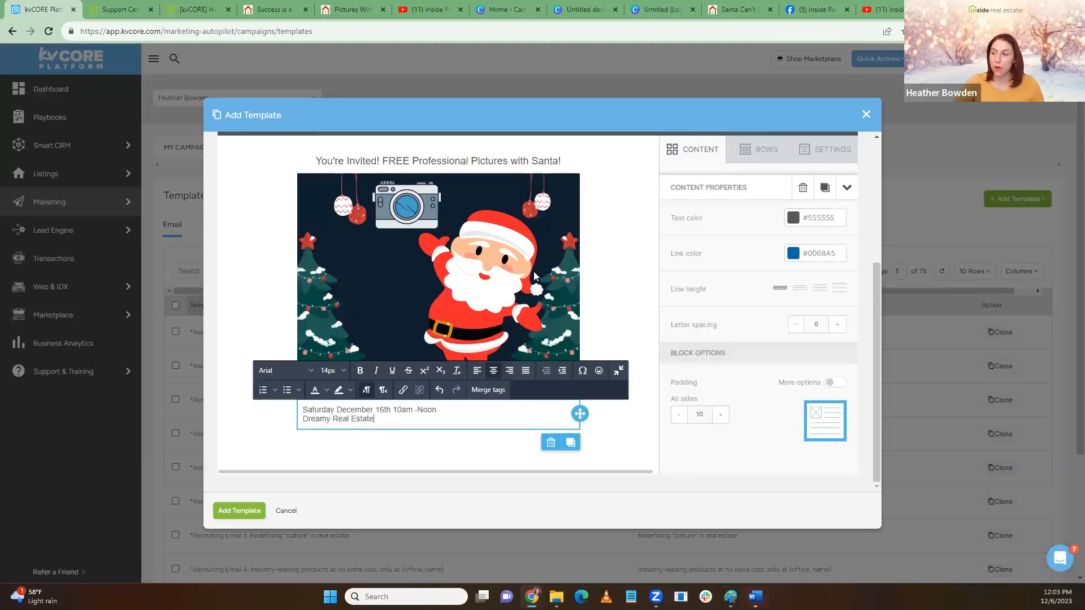
left_click(486, 443)
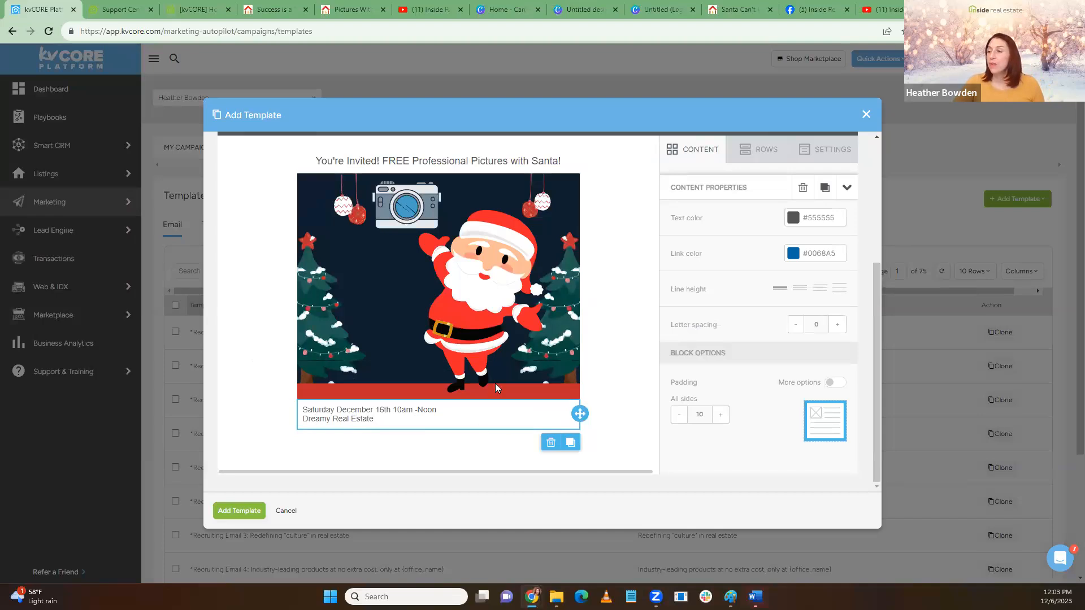
Add a button below the event details text block and label it "SAVE YOUR SPOT!"
left_click(765, 153)
left_click_drag(754, 198, 416, 428)
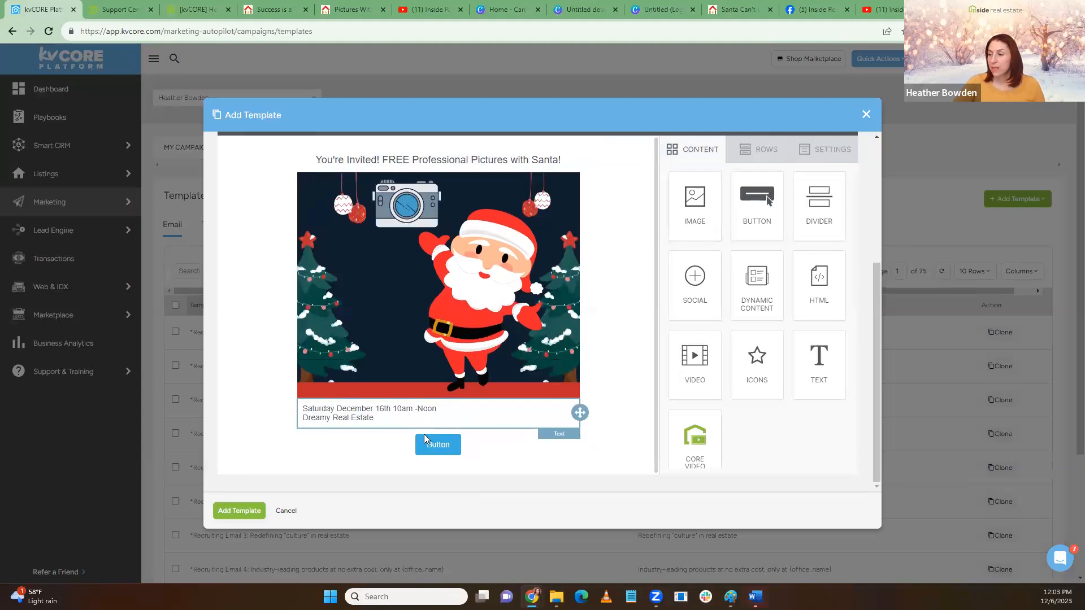
left_click(449, 445)
left_click_drag(449, 446, 424, 446)
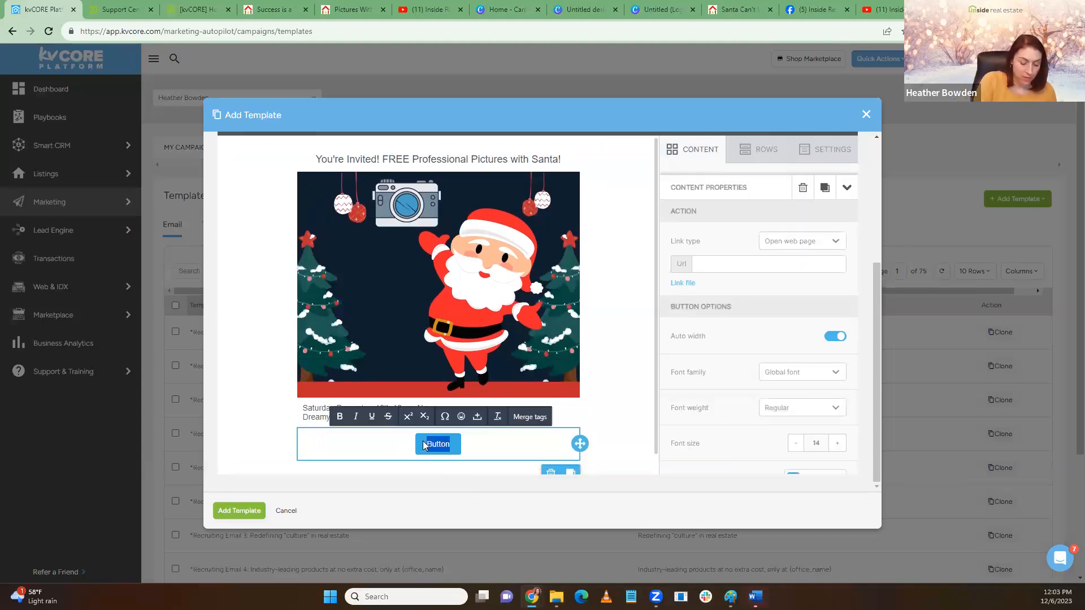
type("SAVE YO")
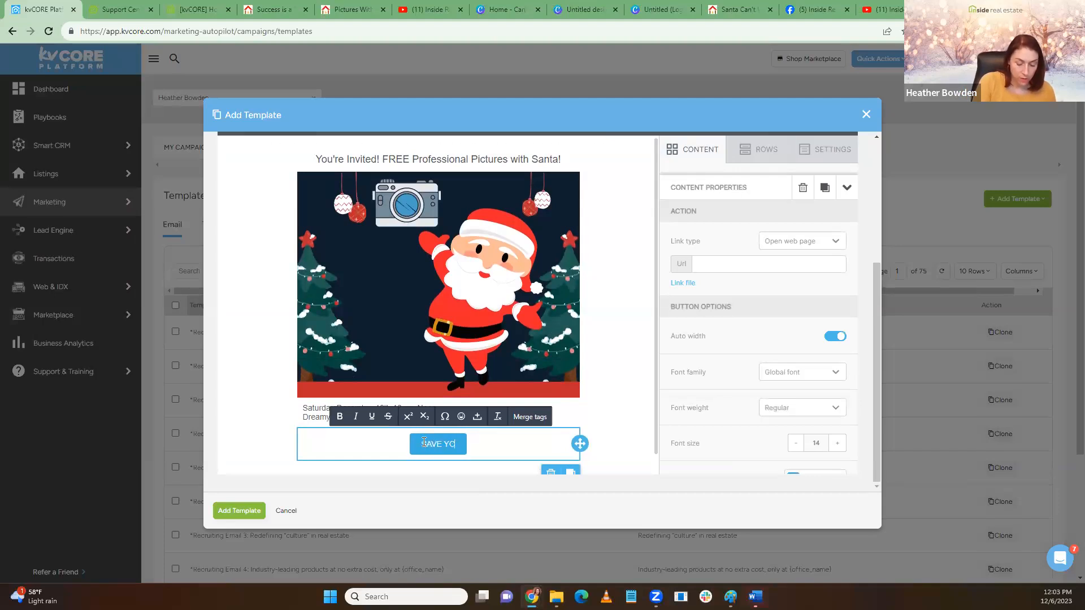
type("UR SPOT!")
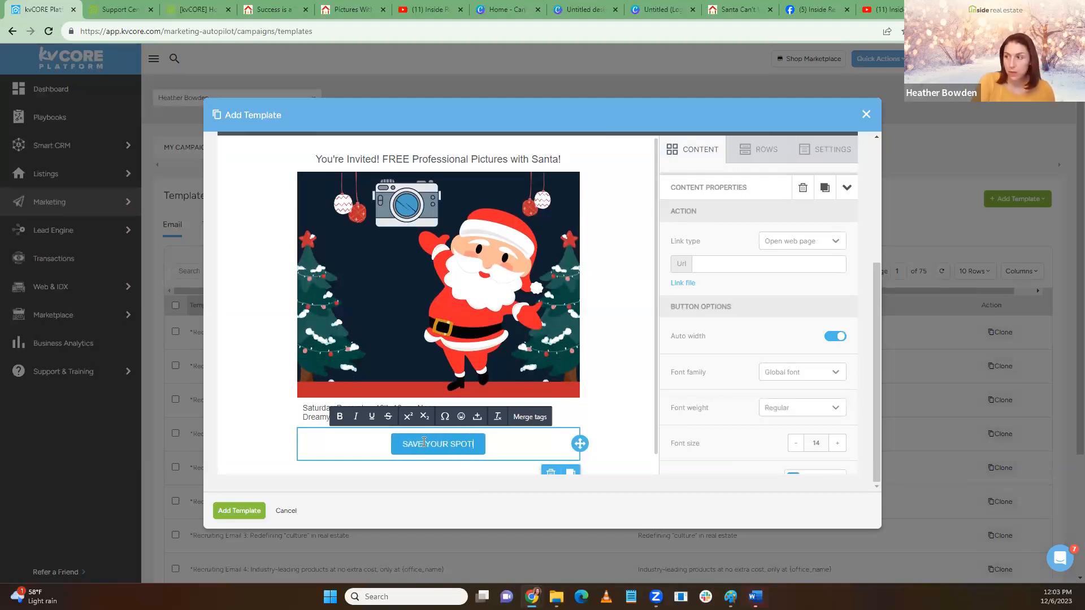
scroll(496, 427, "down", 1)
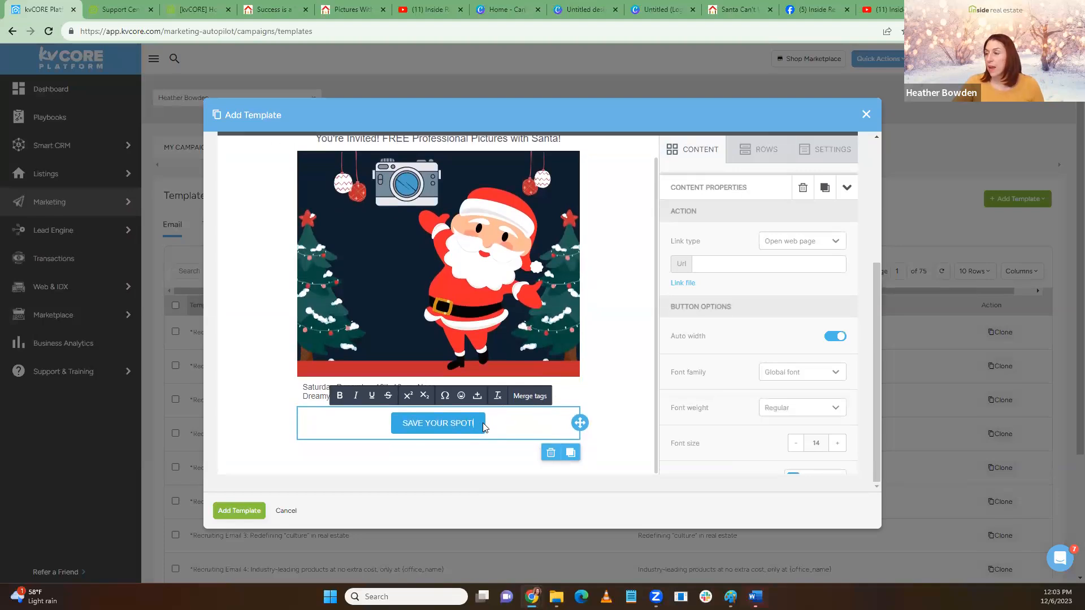
left_click(482, 423)
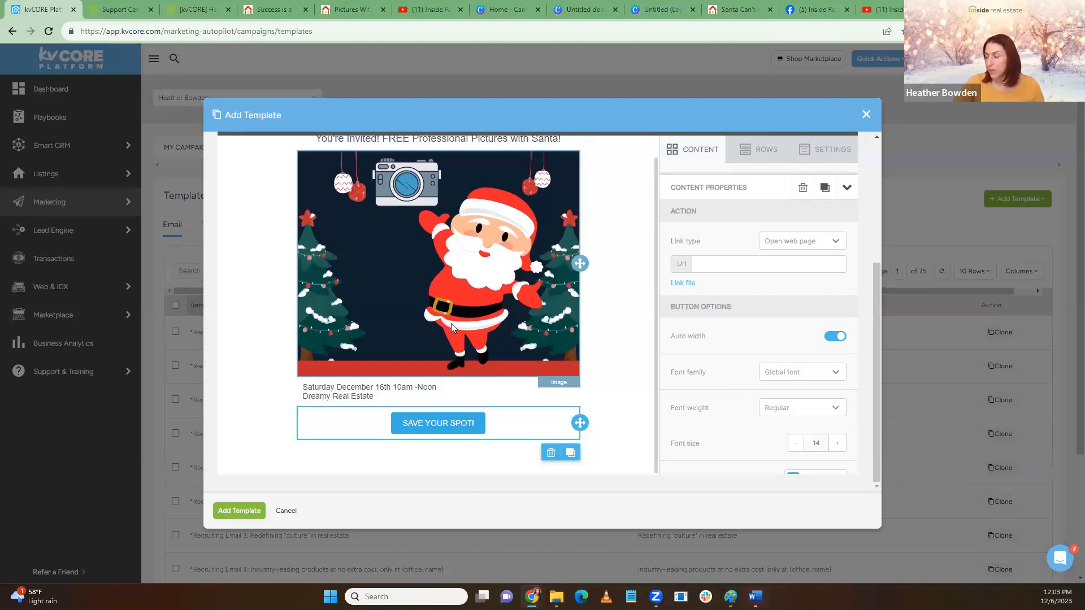
Change the "SAVE YOUR SPOT!" button's background color to red, #e03a4e
scroll(800, 261, "down", 2)
scroll(800, 261, "down", 1)
left_click(793, 310)
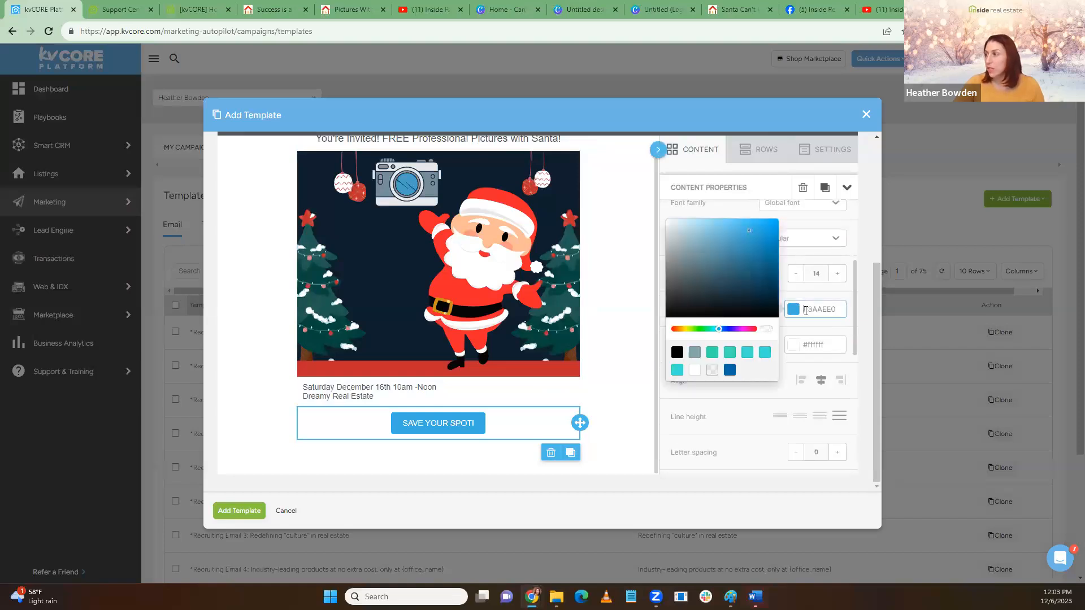
left_click(679, 329)
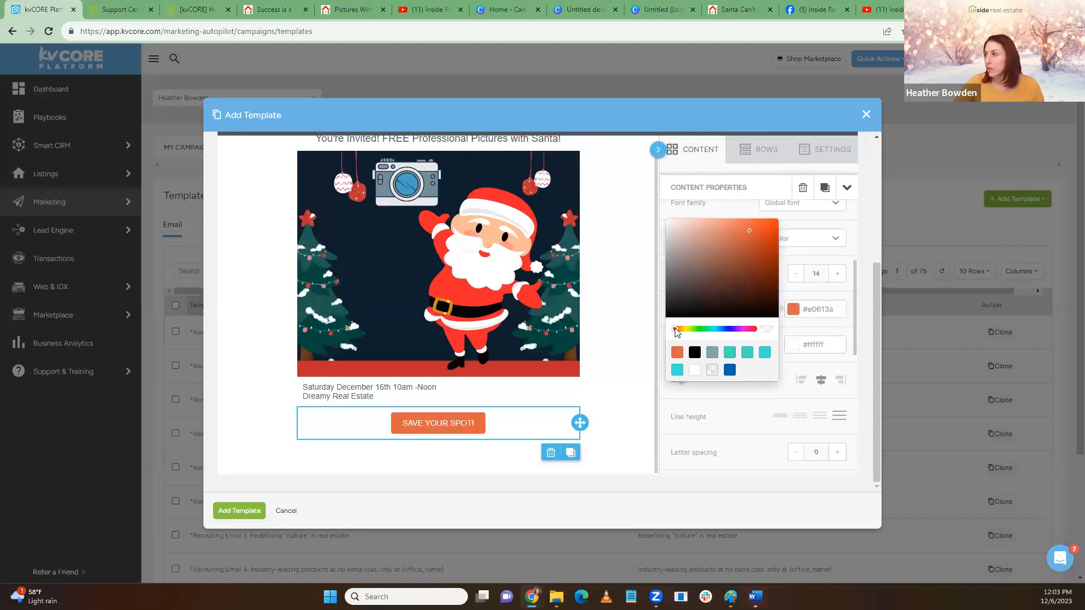
left_click(754, 330)
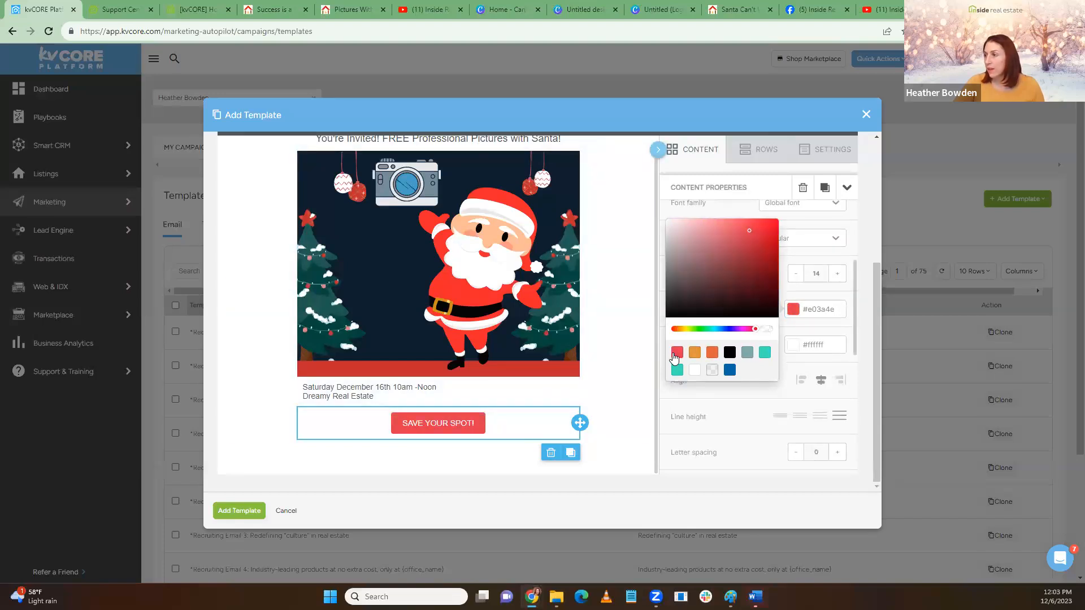
left_click(788, 368)
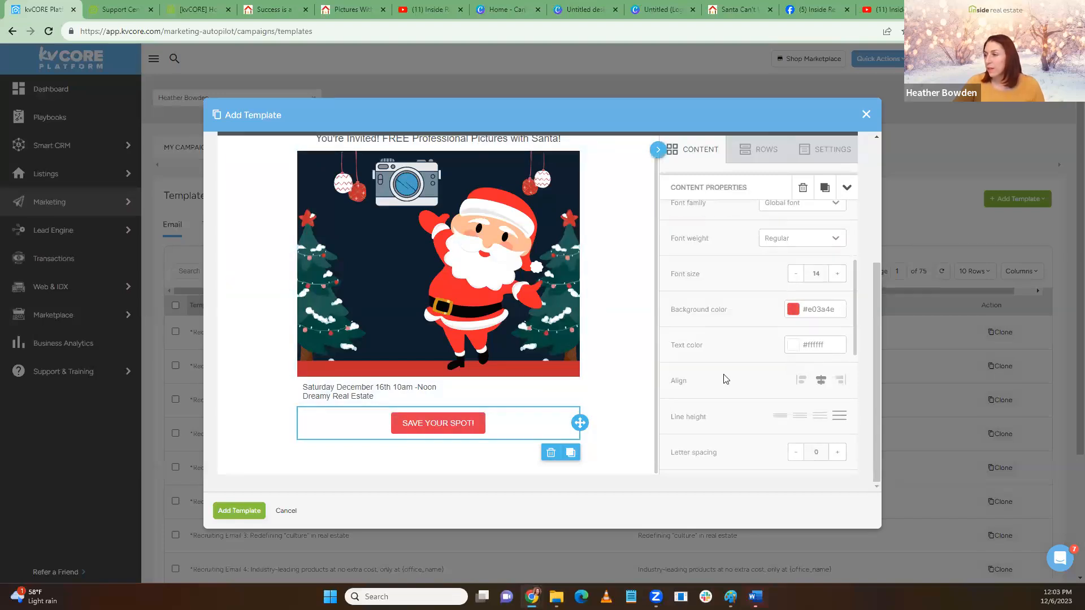
scroll(507, 411, "up", 1)
scroll(507, 411, "down", 1)
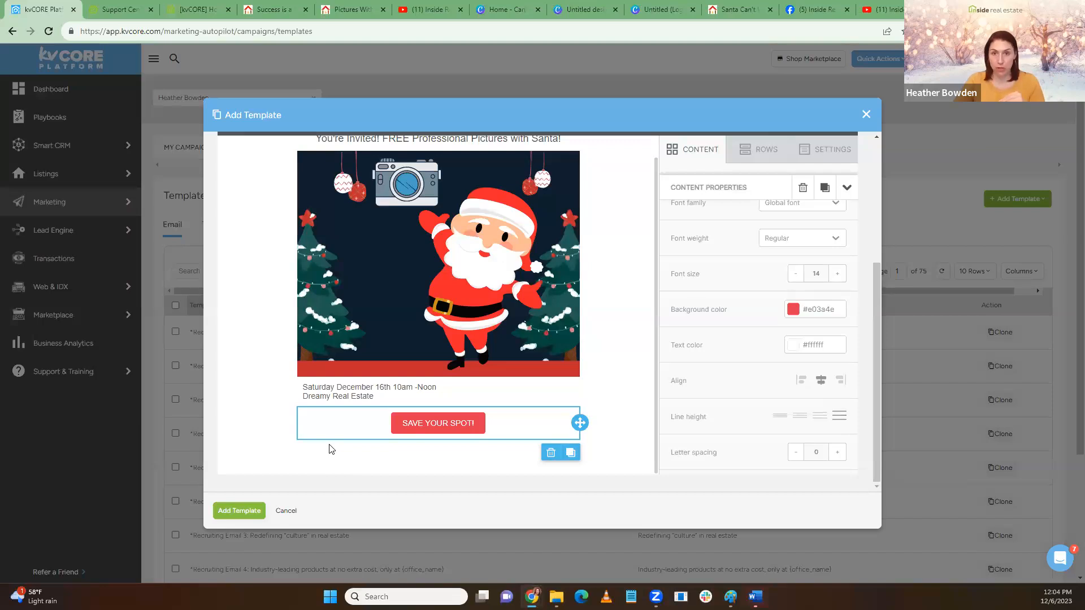
Copy the Pictures With Santa landing page address and set it as the "SAVE YOUR SPOT!" button's web page link
scroll(344, 442, "up", 1)
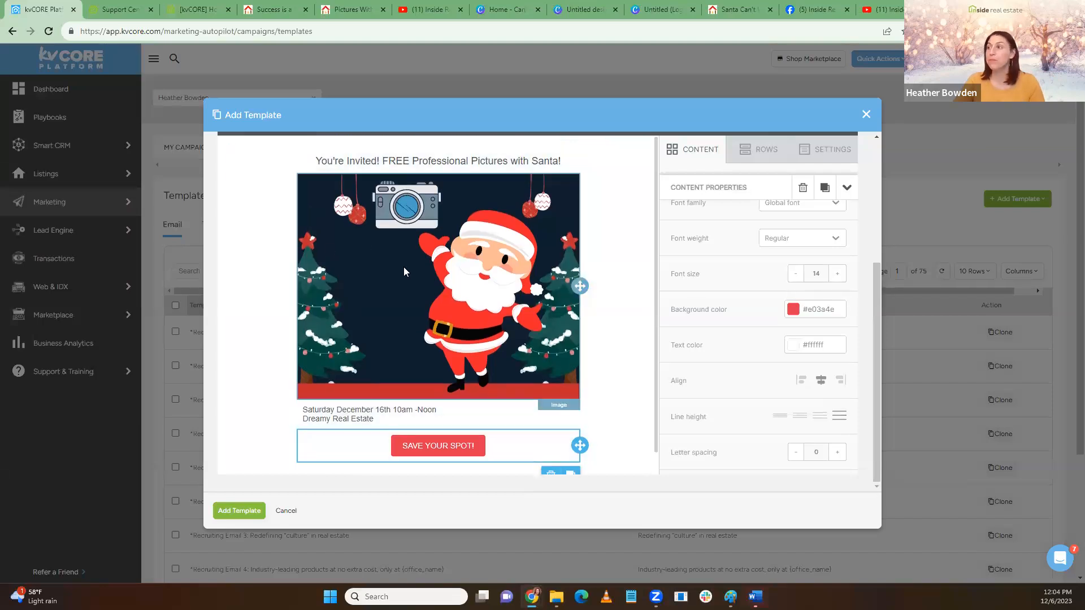
scroll(404, 270, "up", 3)
scroll(404, 271, "down", 3)
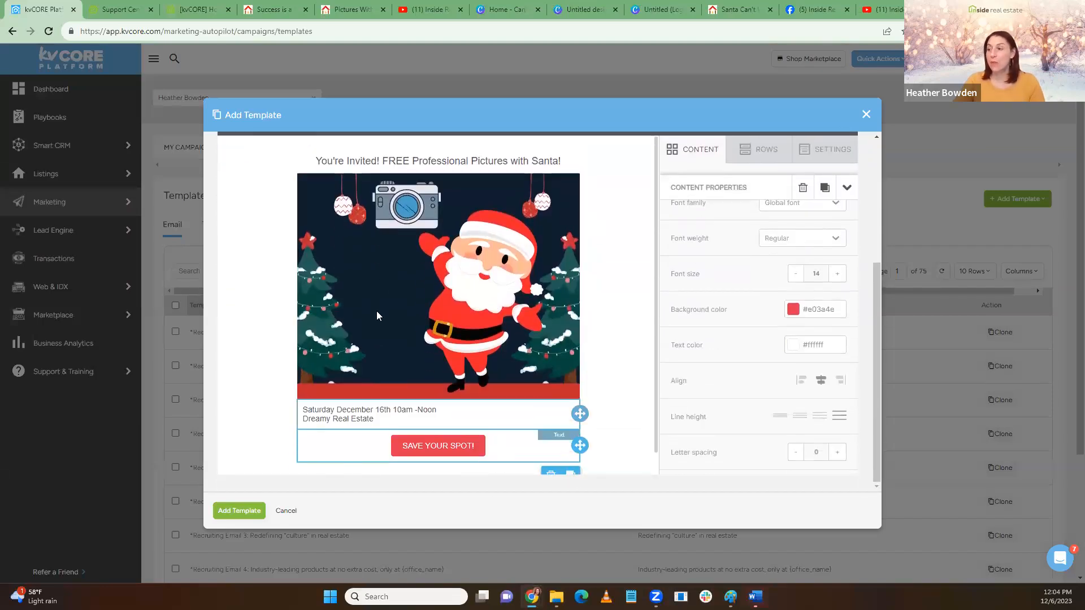
left_click(438, 442)
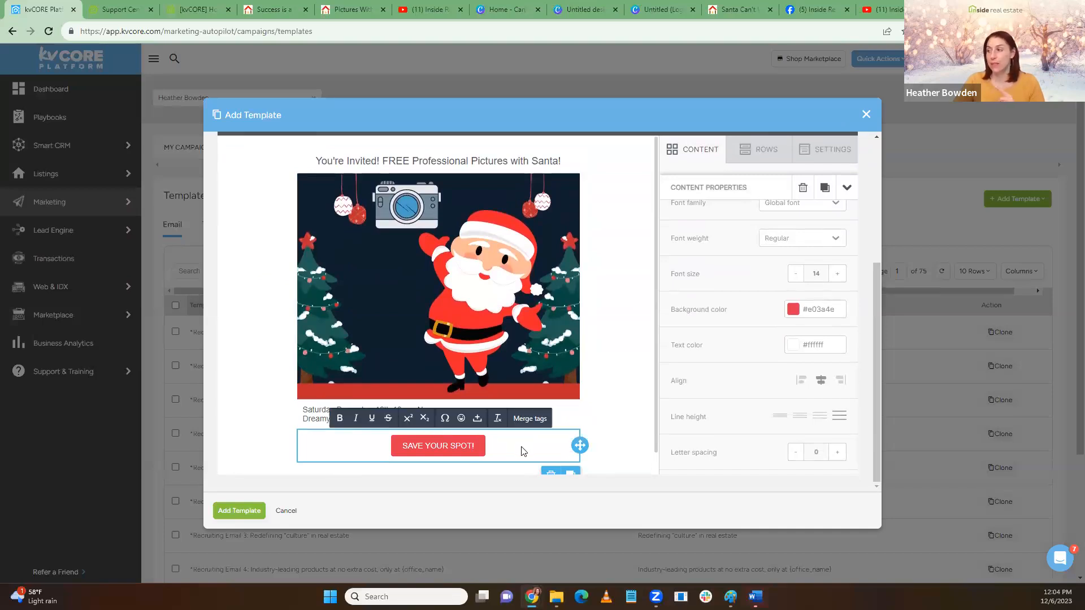
scroll(701, 280, "up", 3)
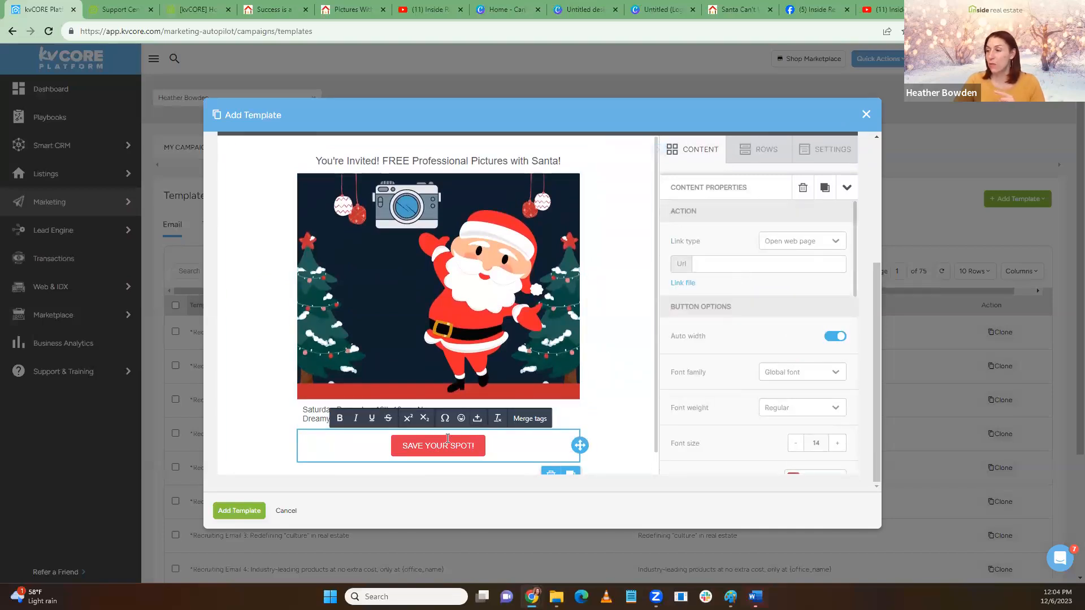
left_click(717, 266)
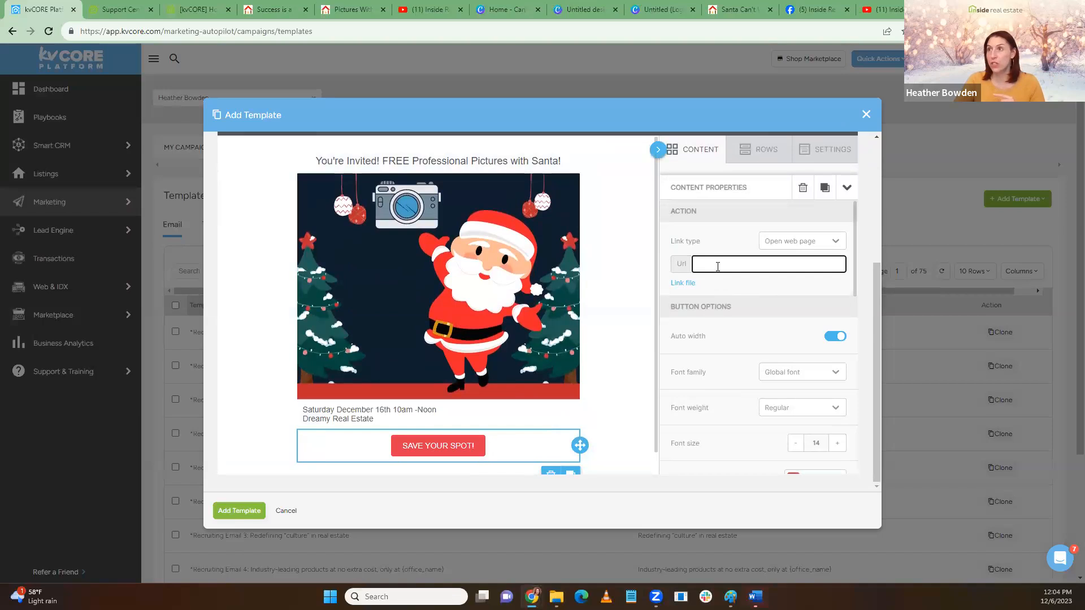
left_click(298, 9)
left_click(347, 10)
left_click(427, 27)
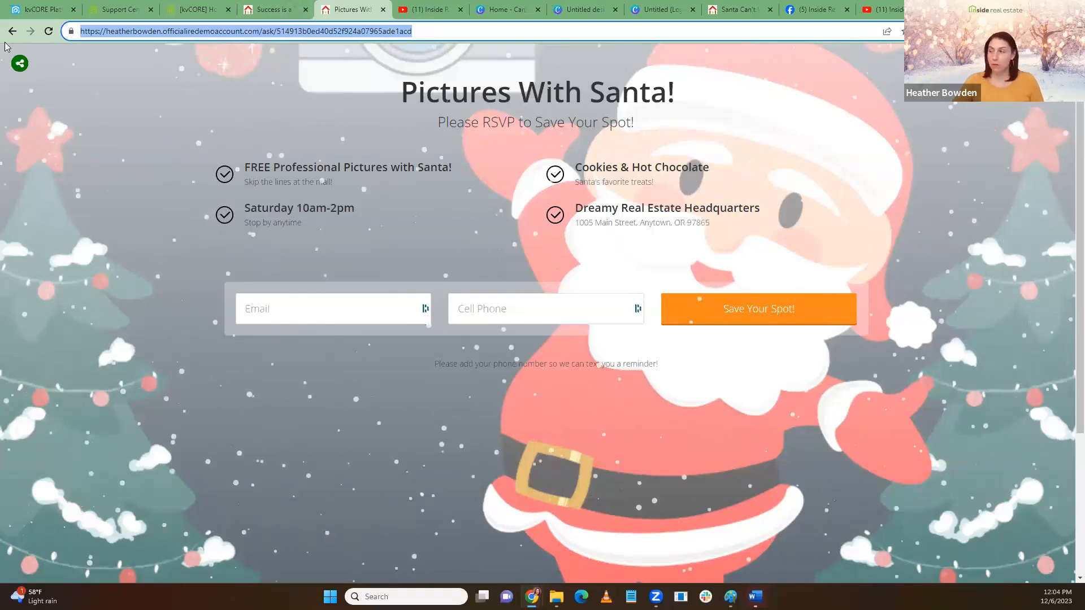
left_click(22, 9)
key("ctrl+v")
Reduce the "SAVE YOUR SPOT!" button's block padding to 5 on all sides, keeping its top content padding at 5
scroll(771, 297, "down", 5)
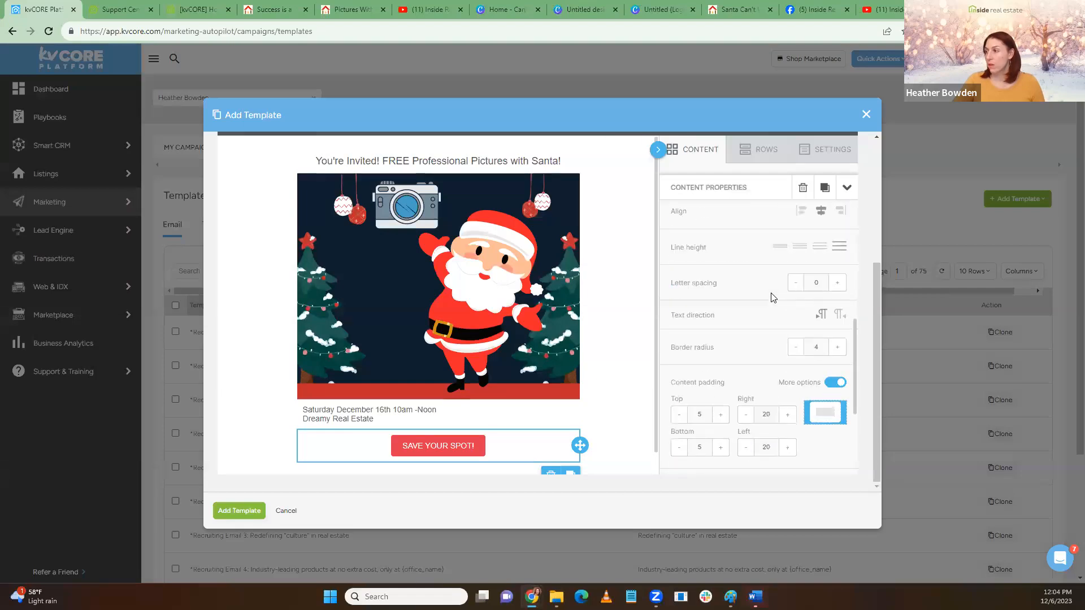
scroll(773, 297, "down", 1)
left_click(273, 379)
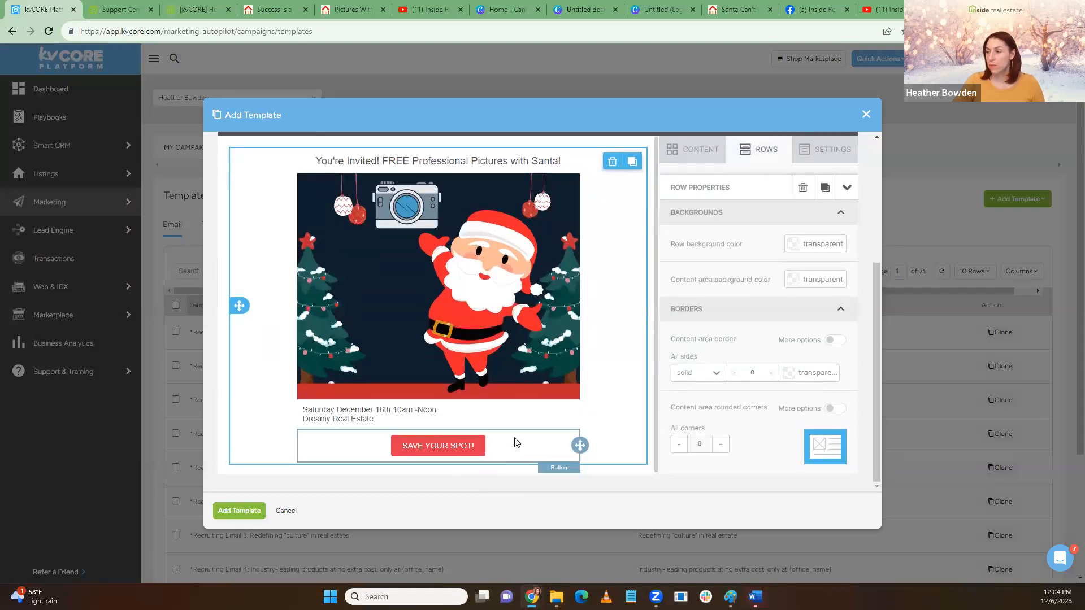
left_click(515, 443)
scroll(720, 356, "down", 5)
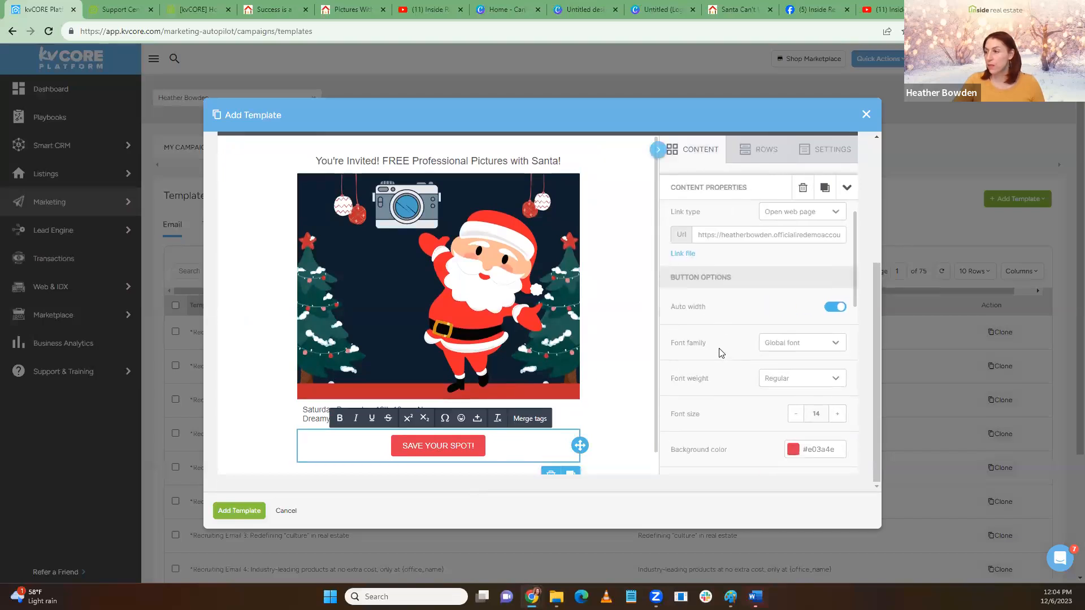
scroll(720, 353, "down", 3)
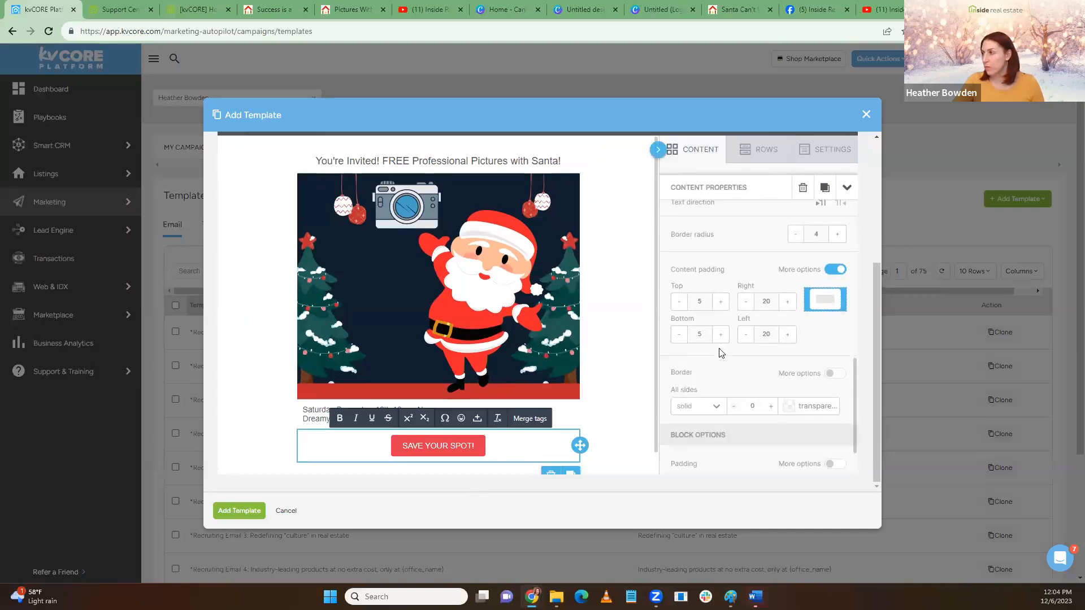
left_click(722, 302)
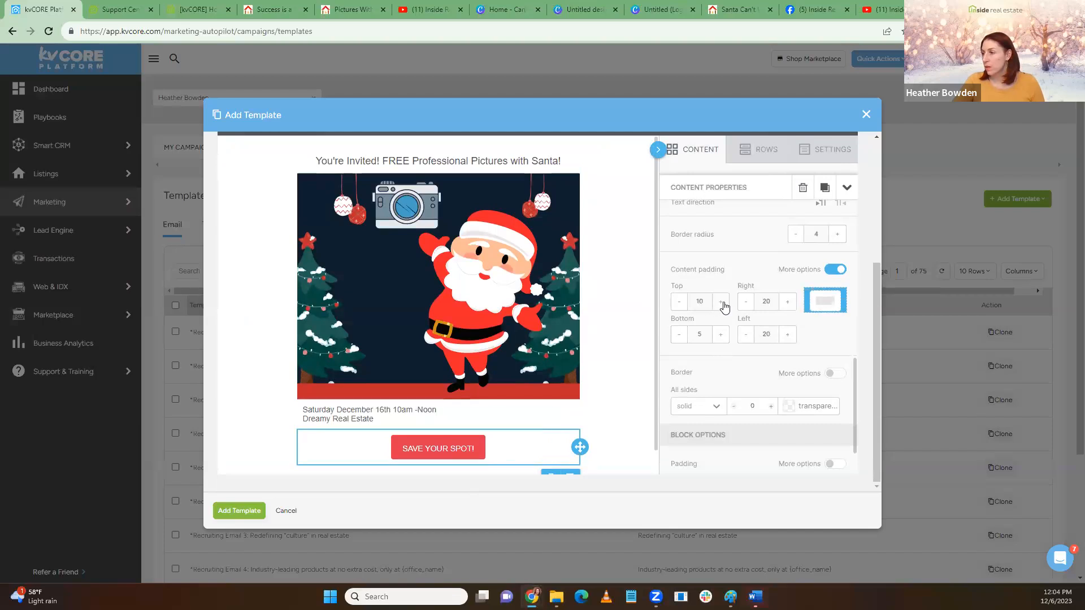
left_click(679, 301)
scroll(698, 299, "down", 1)
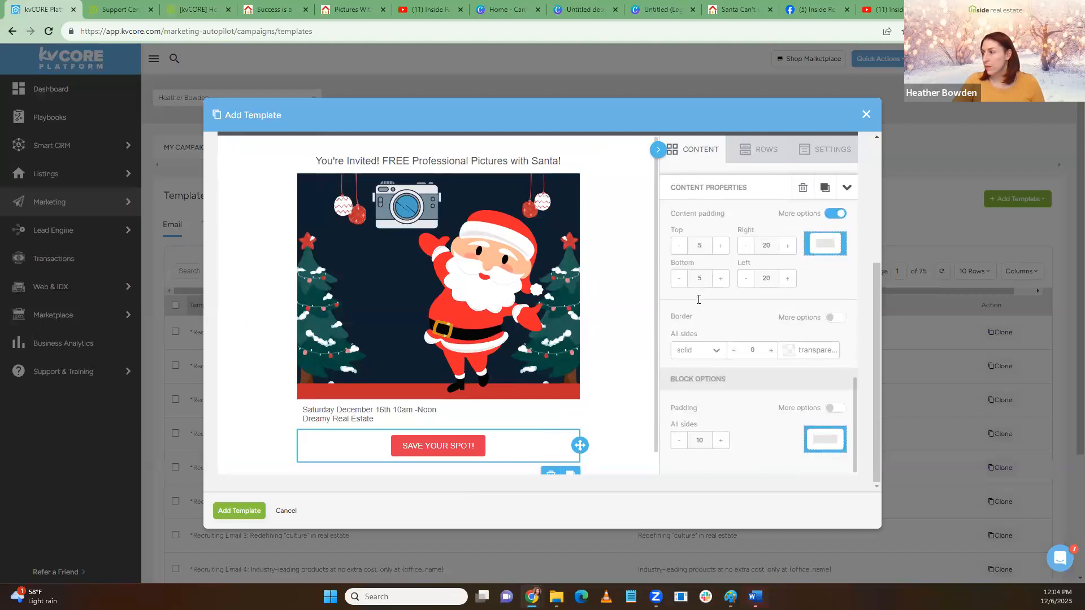
left_click(680, 441)
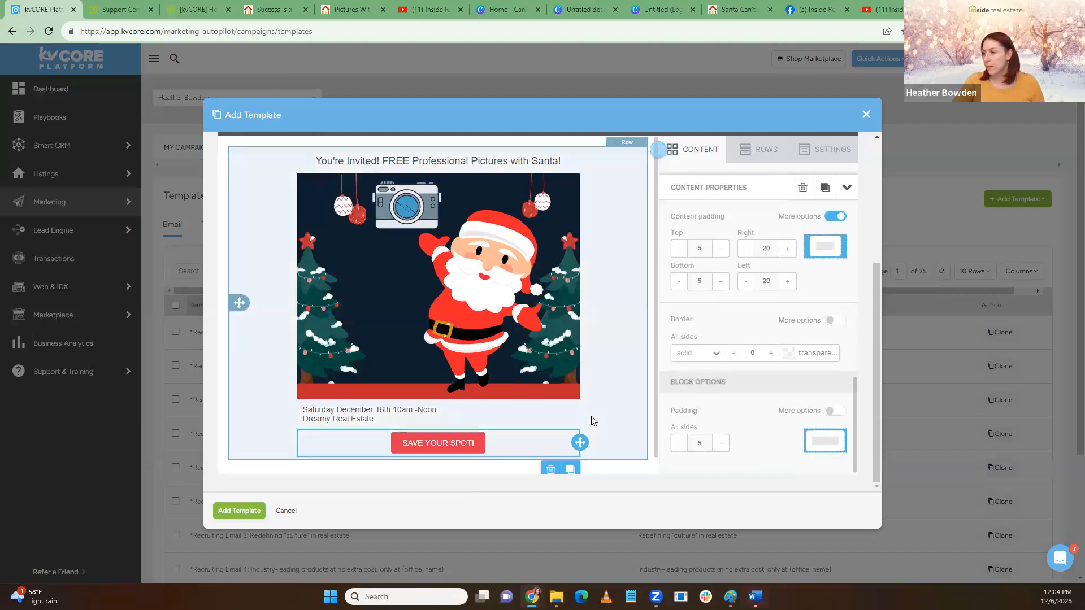
left_click(591, 421)
scroll(587, 423, "up", 3)
scroll(443, 410, "down", 2)
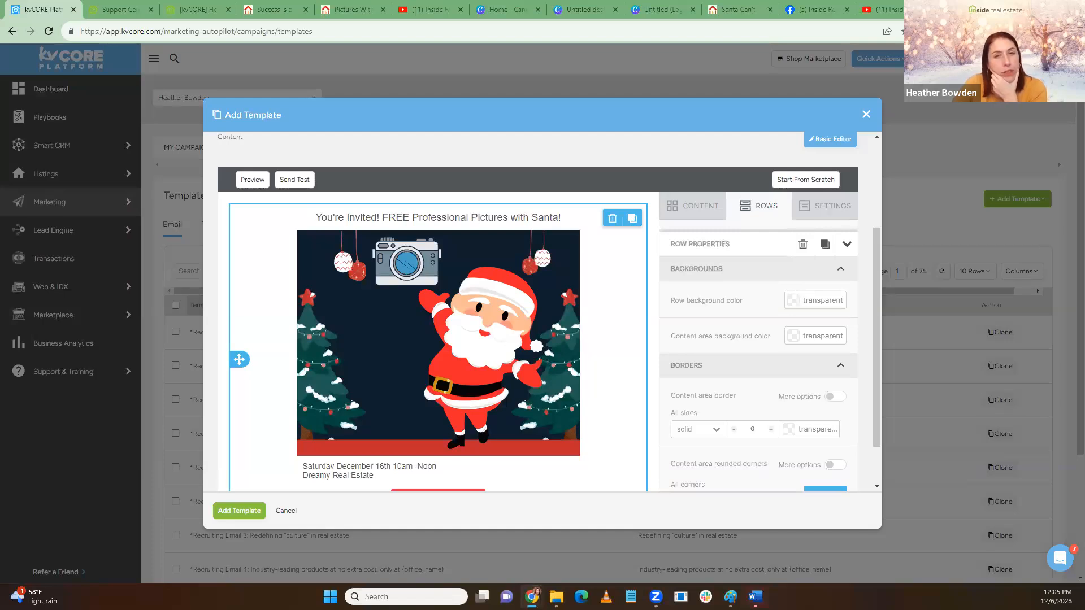
Switch to Canva, open the Santa design and show the custom size options for resizing it
left_click(530, 11)
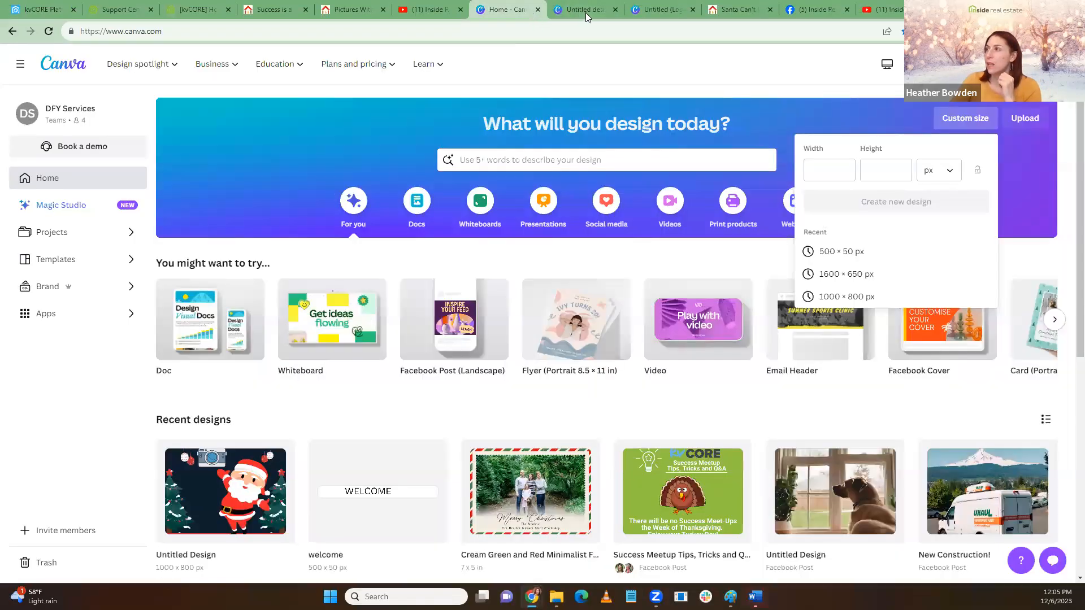
scroll(847, 257, "down", 1)
scroll(846, 257, "up", 1)
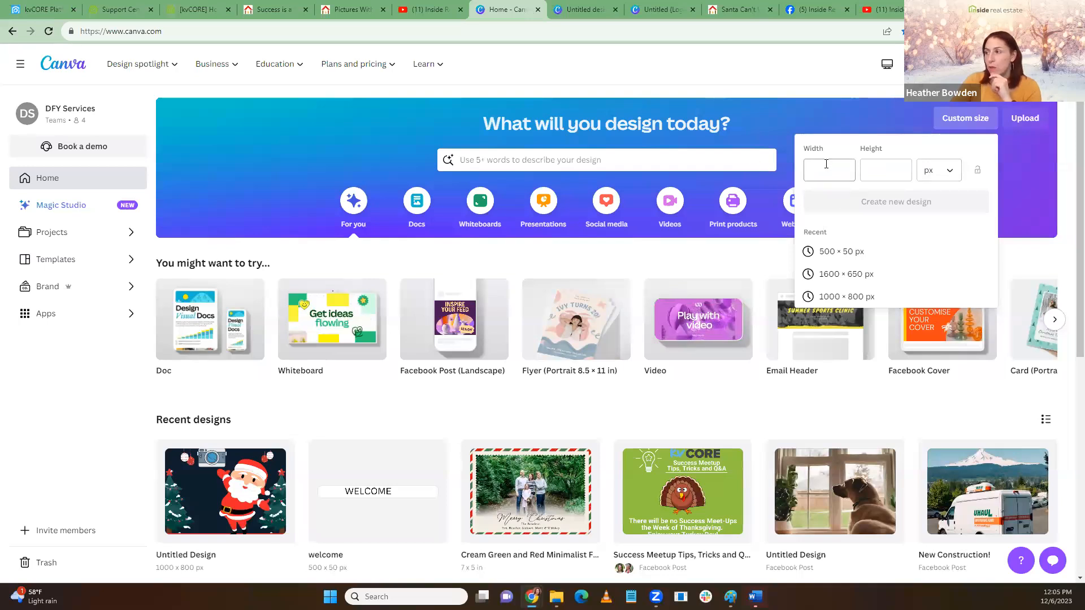
left_click(258, 486)
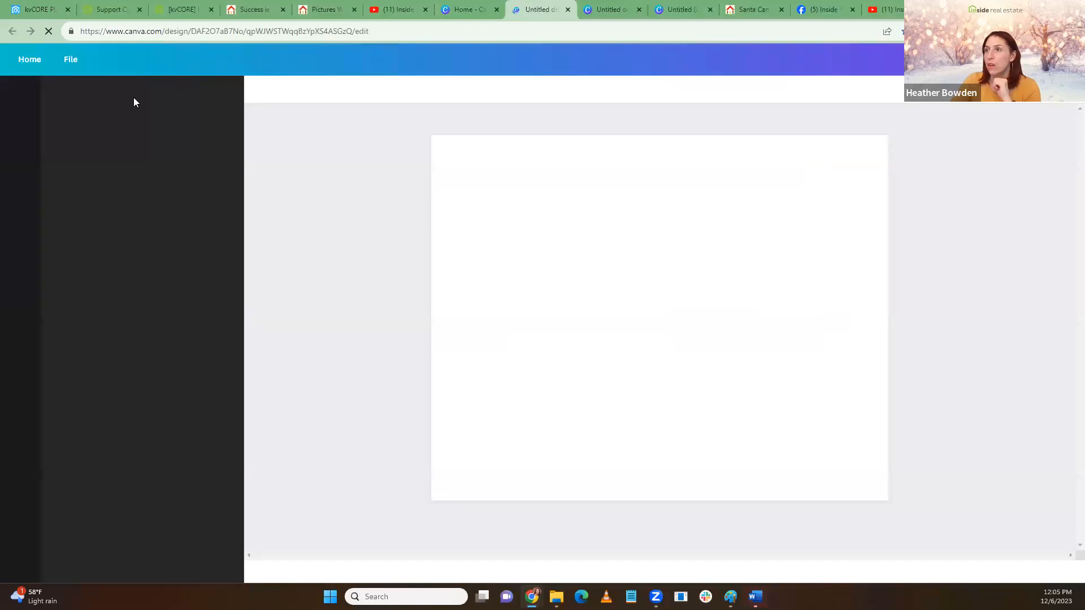
left_click(156, 65)
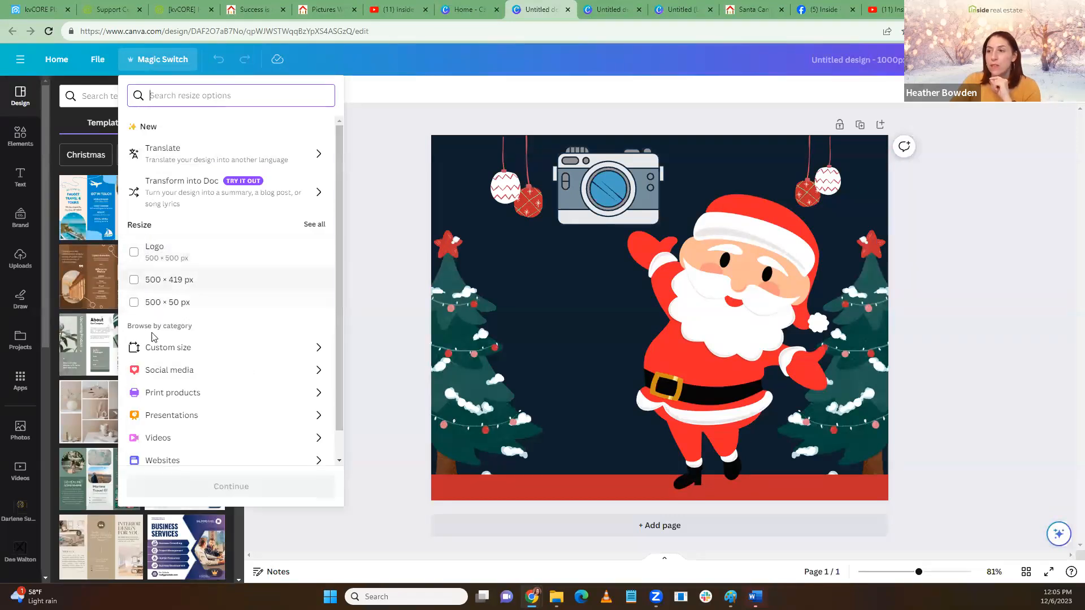
left_click(158, 349)
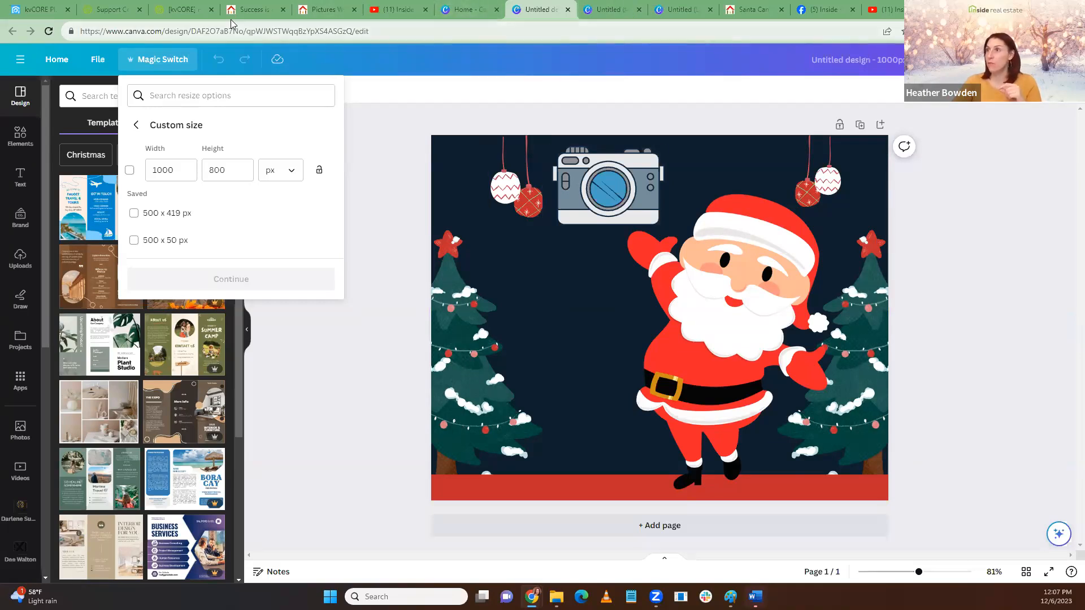
Switch back to kvCORE and review the template's headline, image, event details, button link, name and subject
left_click(22, 10)
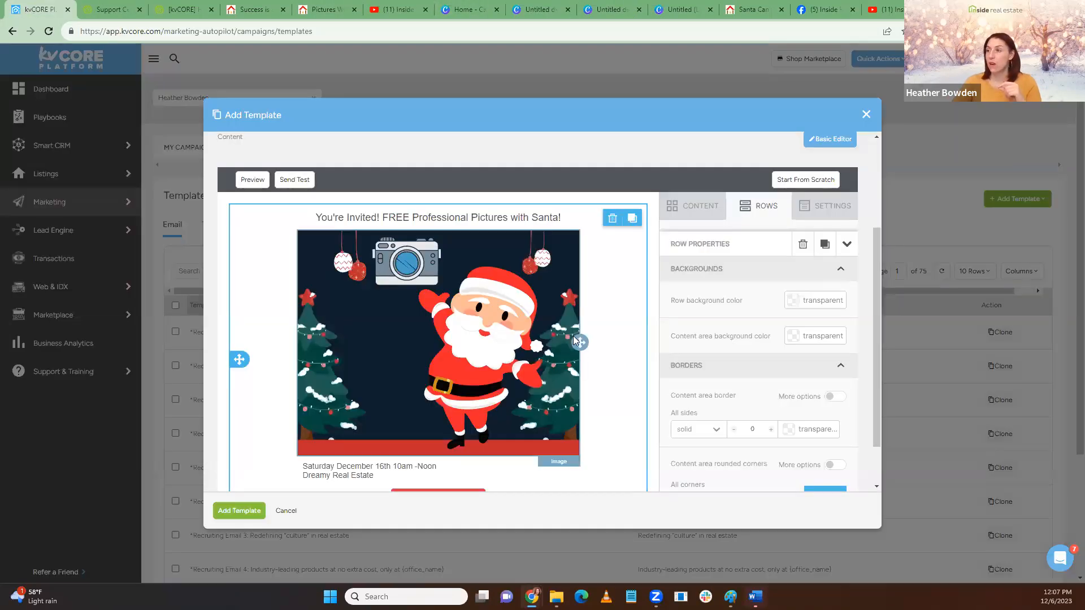
scroll(573, 335, "down", 1)
left_click(379, 164)
left_click_drag(312, 161, 561, 161)
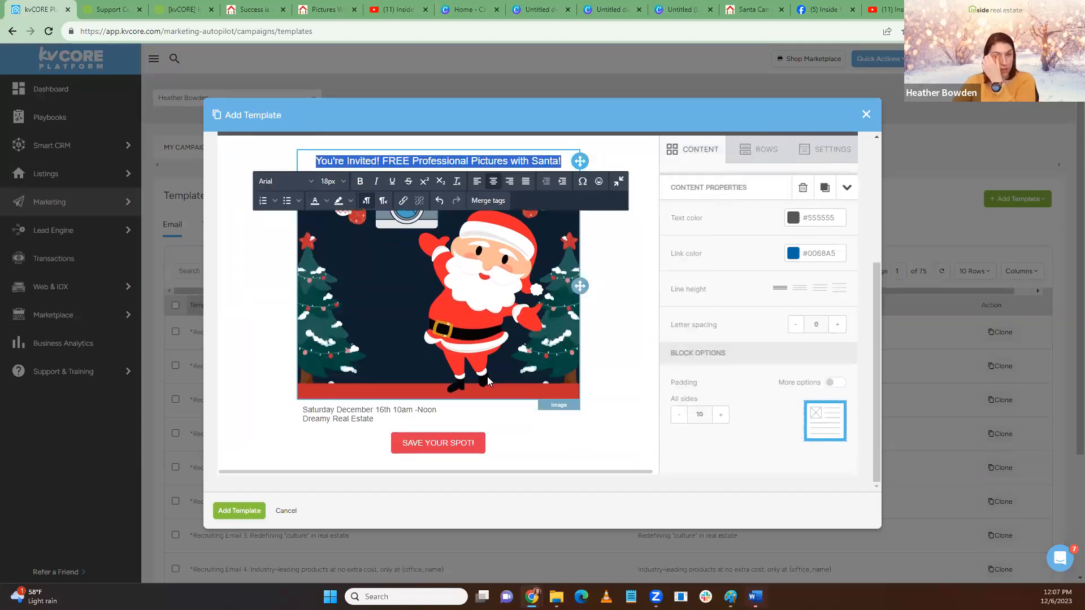
scroll(472, 378, "up", 3)
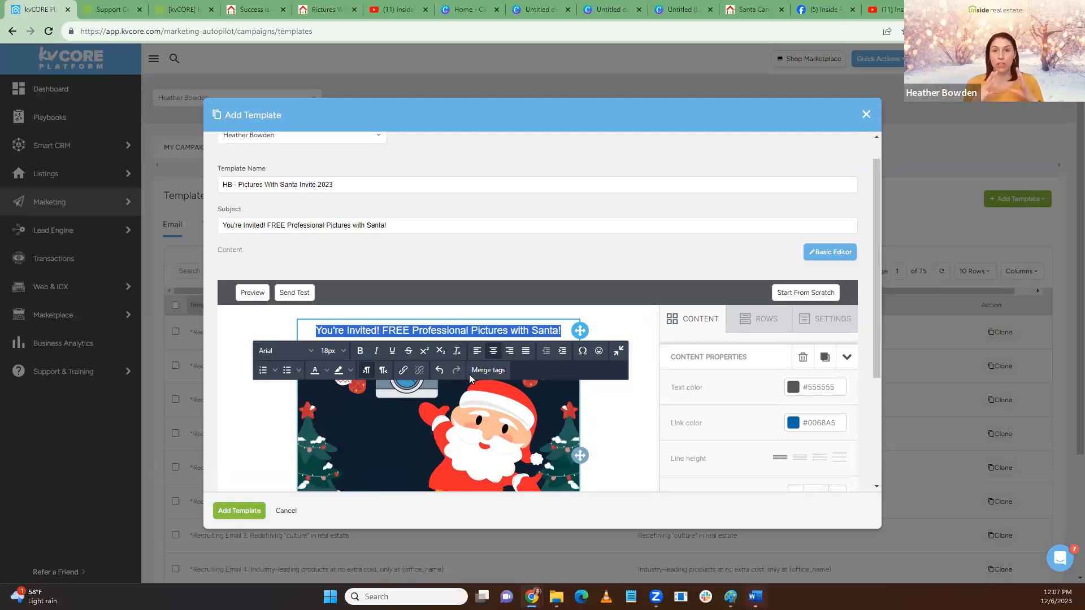
scroll(474, 362, "down", 3)
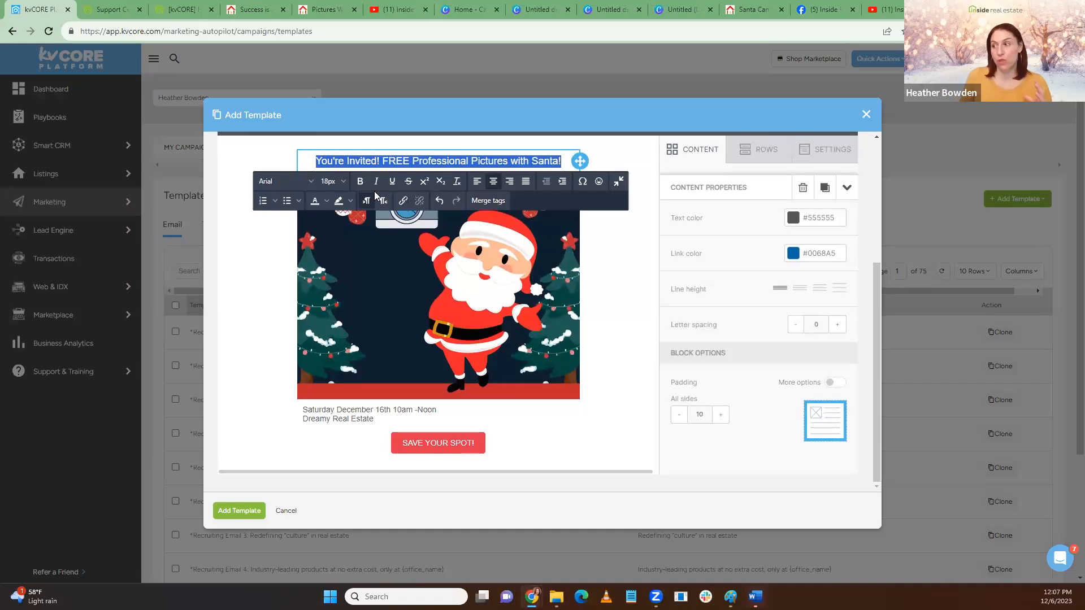
left_click(389, 421)
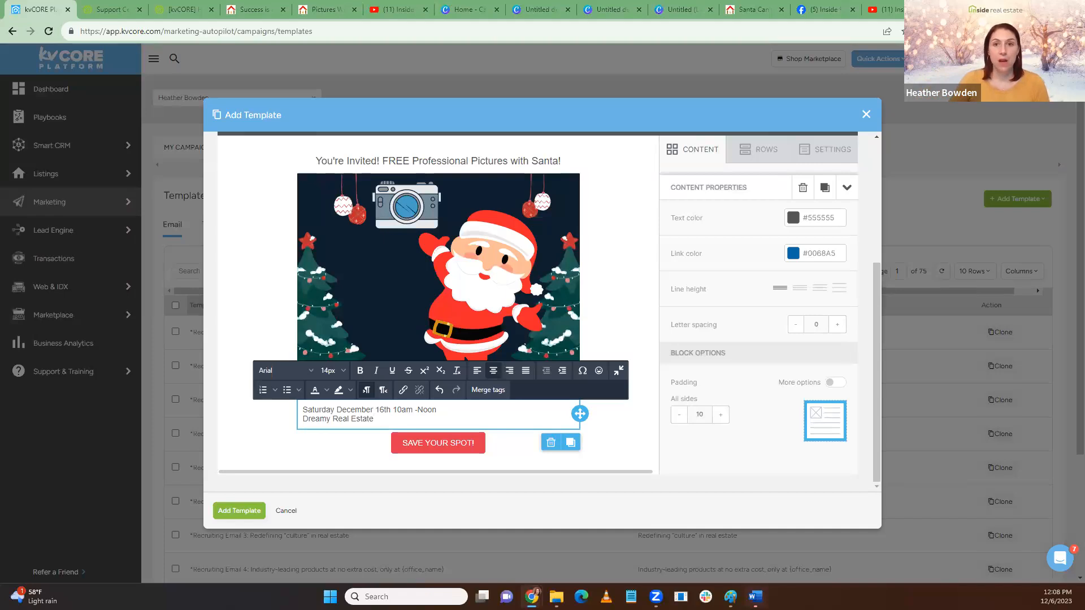
left_click(256, 405)
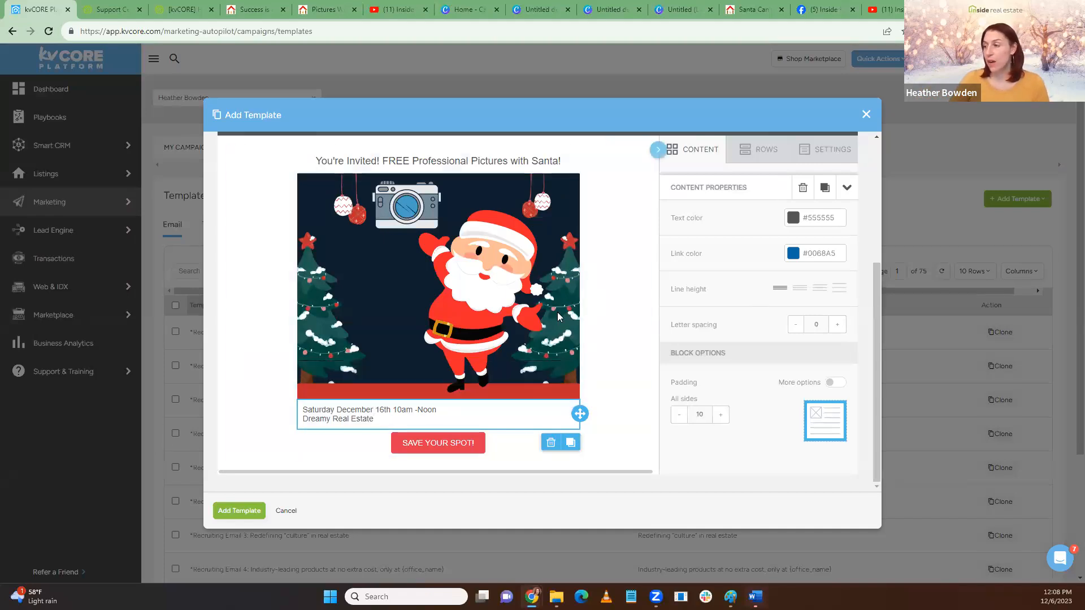
left_click(436, 443)
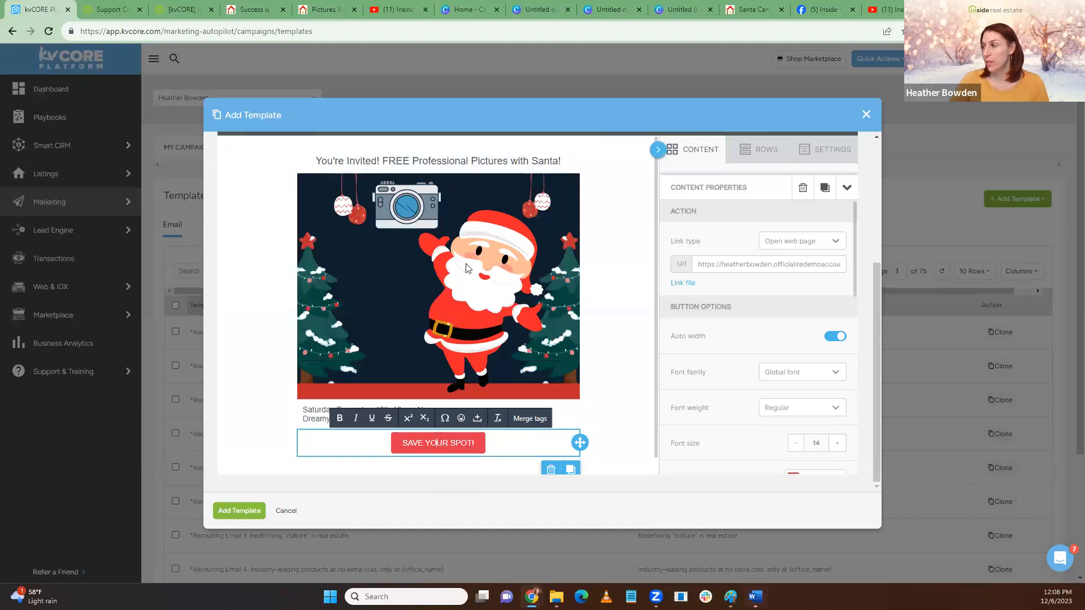
scroll(467, 267, "up", 4)
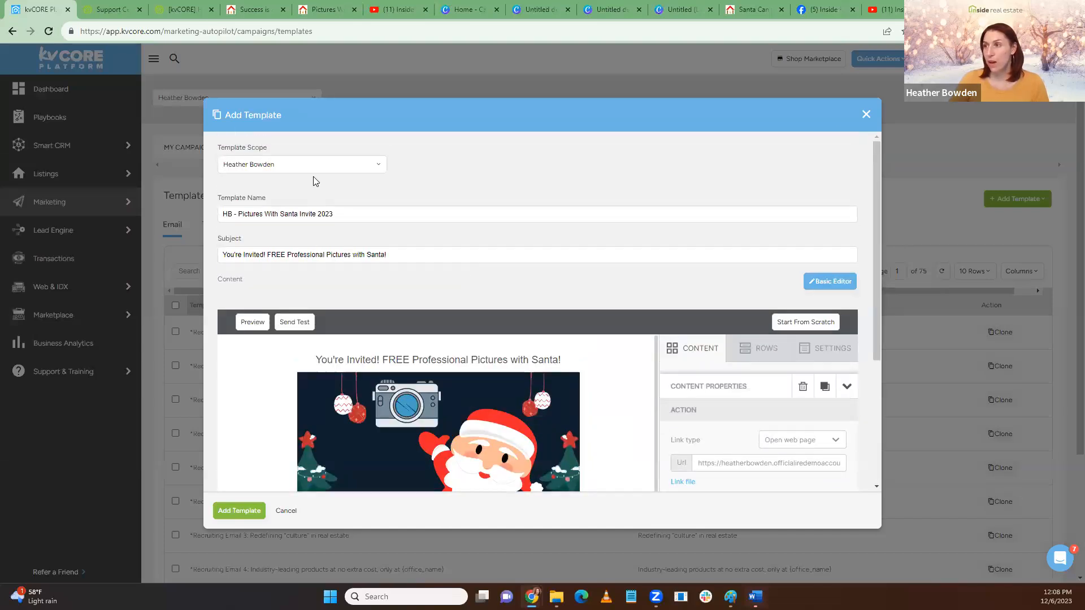
scroll(316, 180, "down", 4)
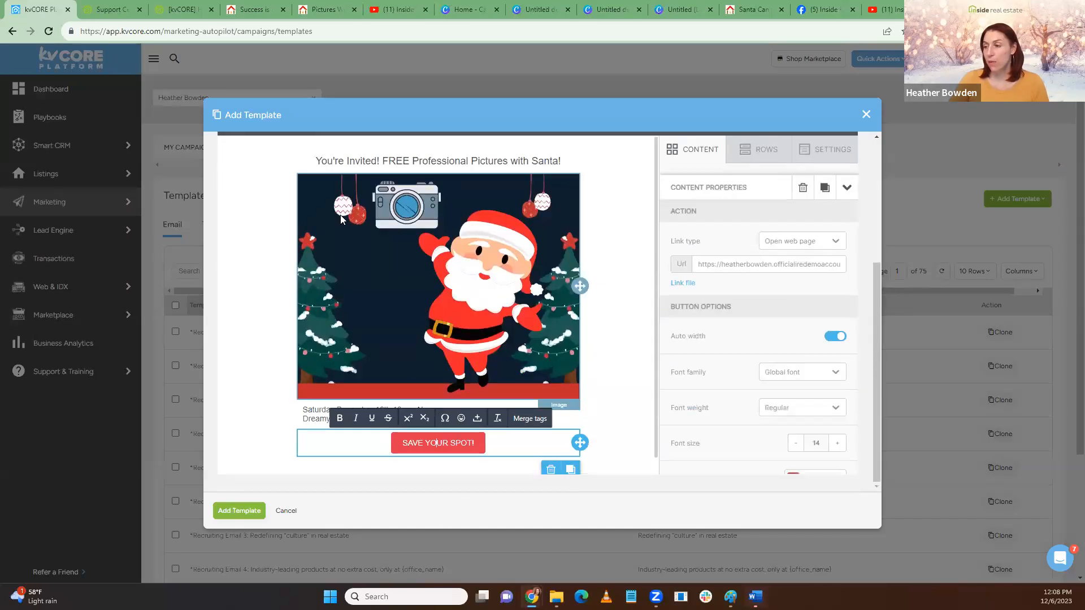
Save the new email template and open the Smart CRM contact list
left_click(239, 514)
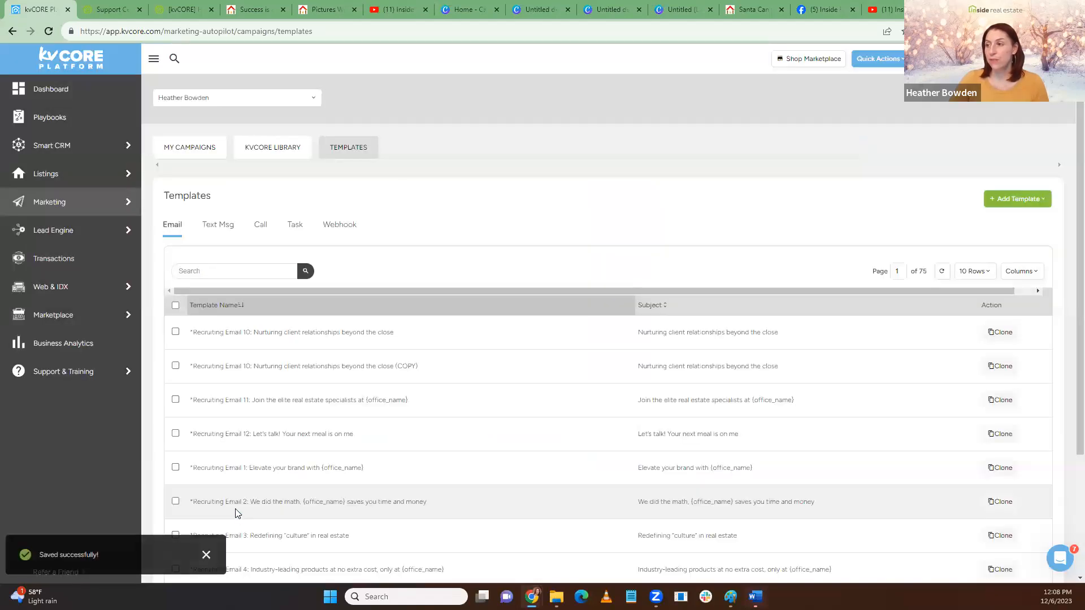
left_click(65, 151)
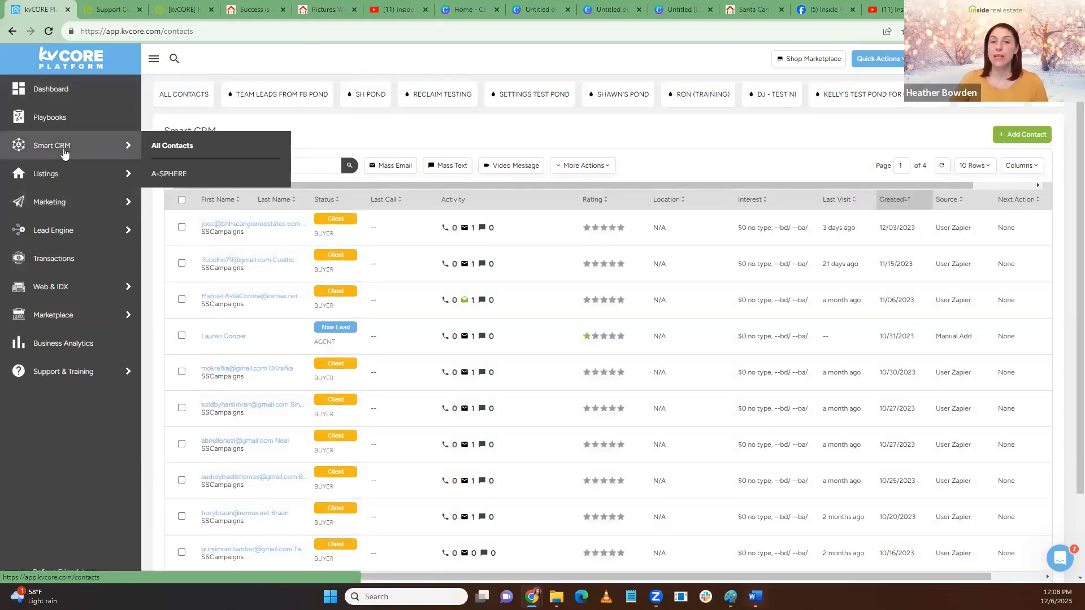
Open the Marketing overview and start the Scheduled Mass Emails feature
mouse_move(55, 211)
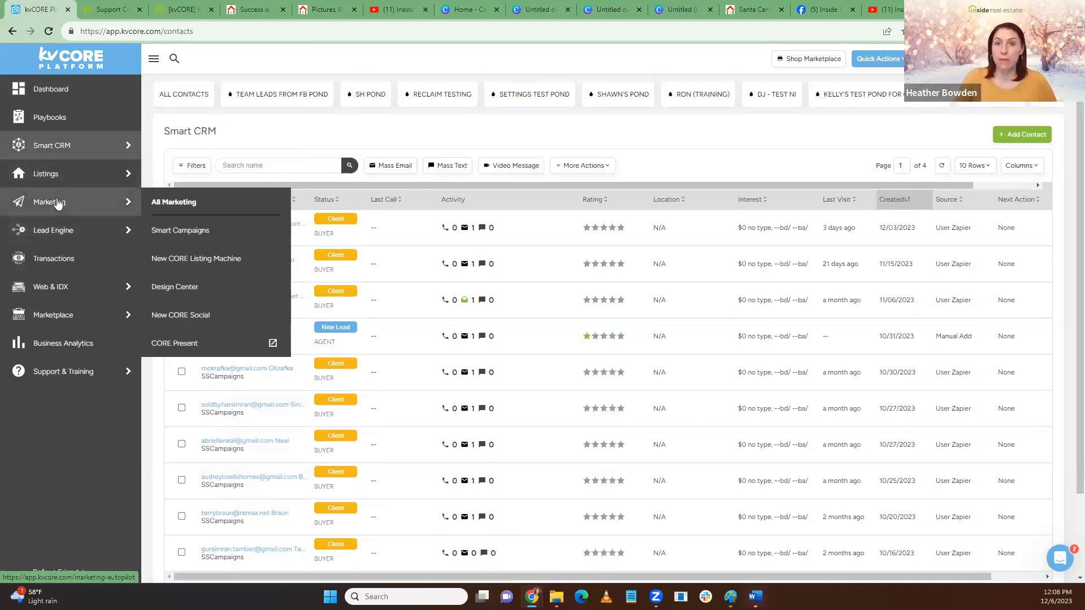
left_click(190, 214)
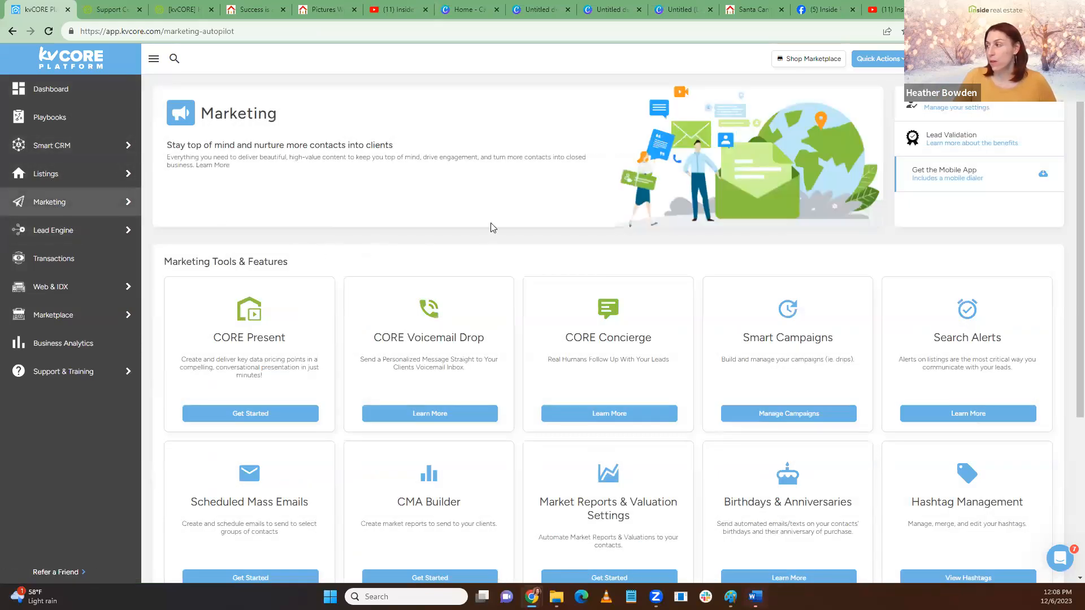
scroll(491, 227, "down", 1)
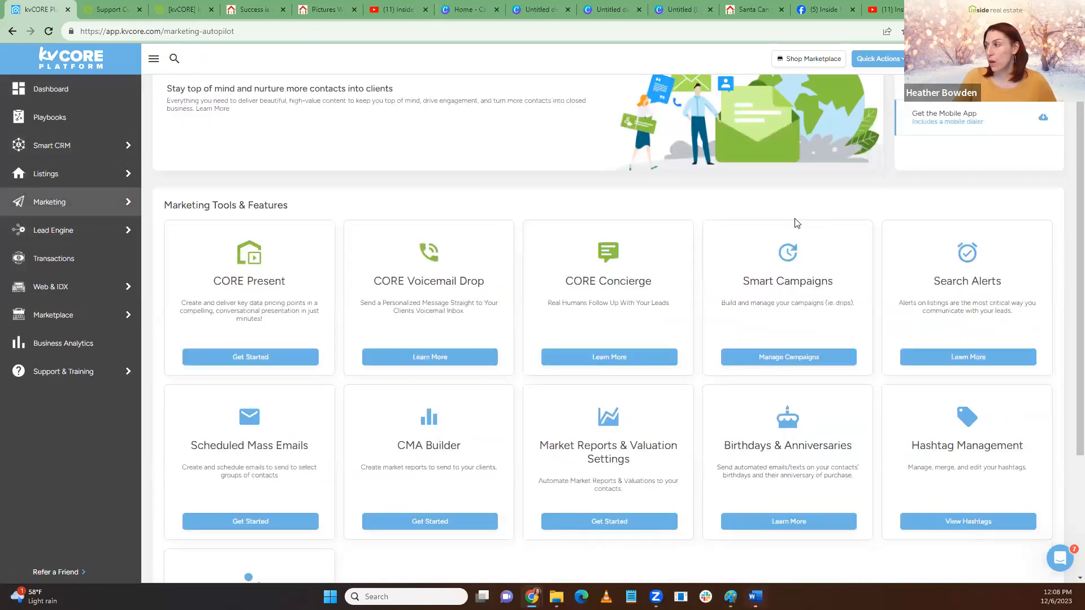
scroll(490, 223, "down", 2)
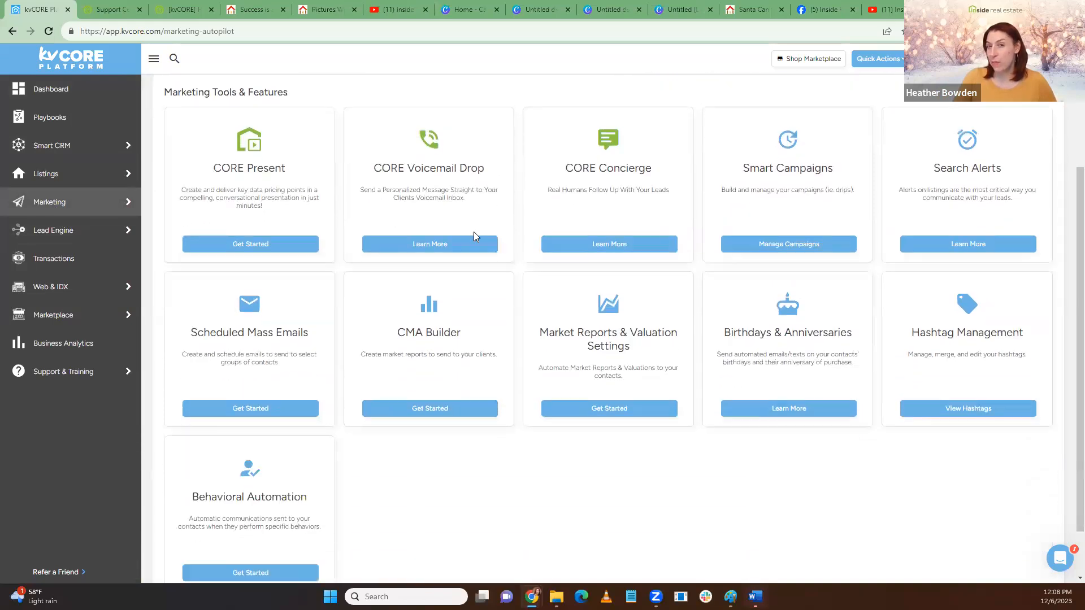
left_click(251, 408)
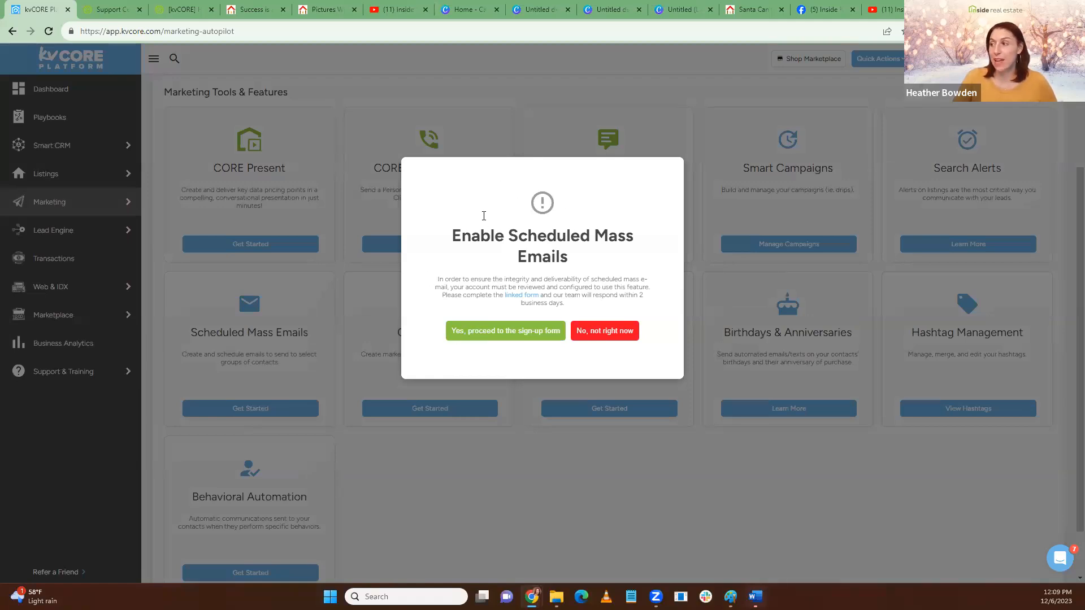
Open the sign-up form for enabling Scheduled Mass Emails, review its required fields, and close it
left_click(508, 336)
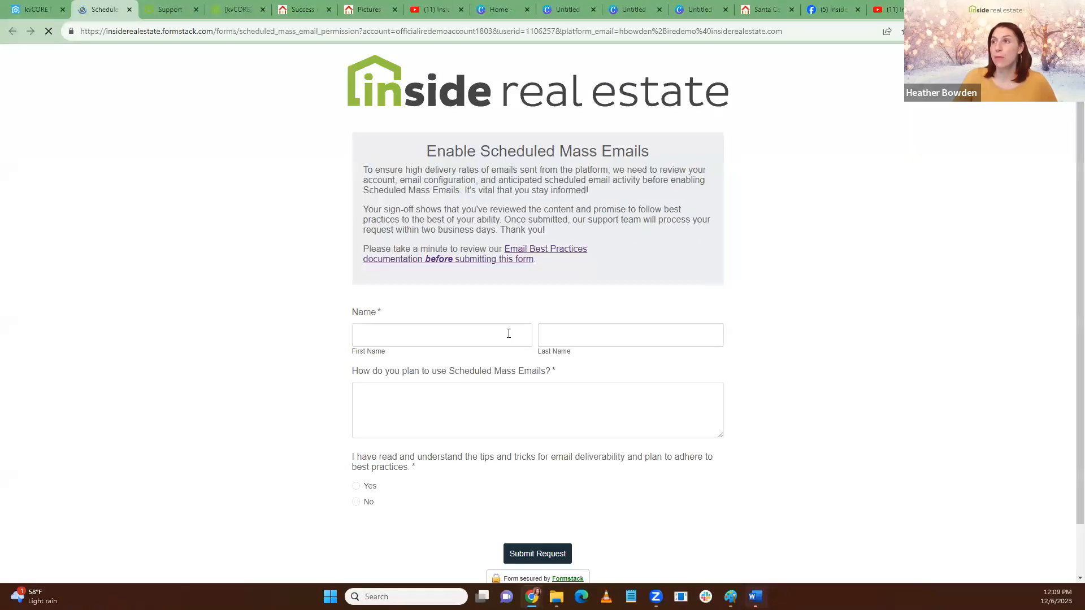
scroll(252, 323, "down", 1)
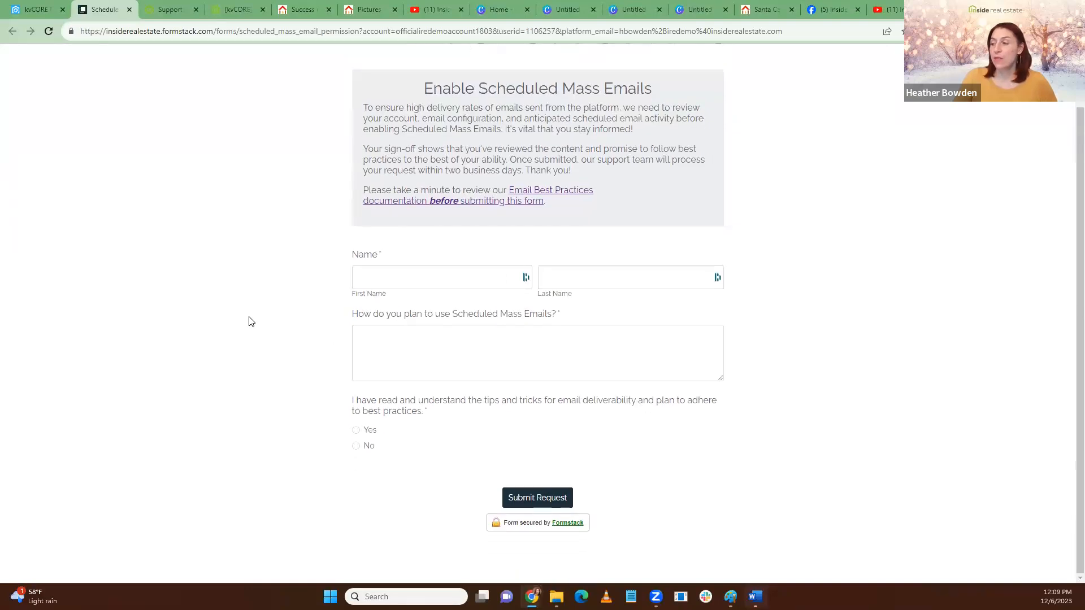
scroll(252, 322, "up", 1)
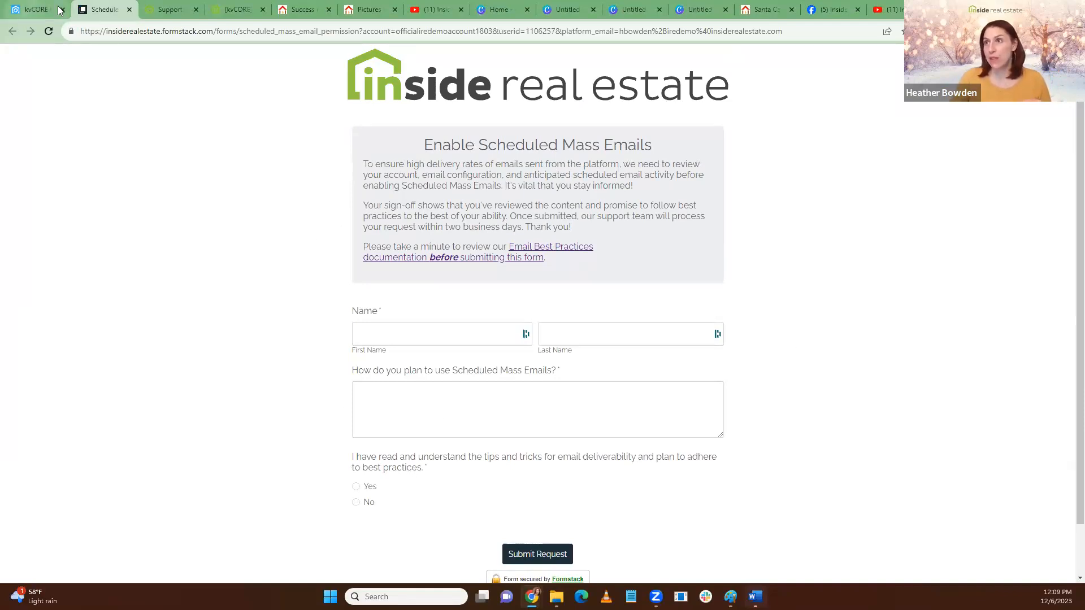
left_click(129, 10)
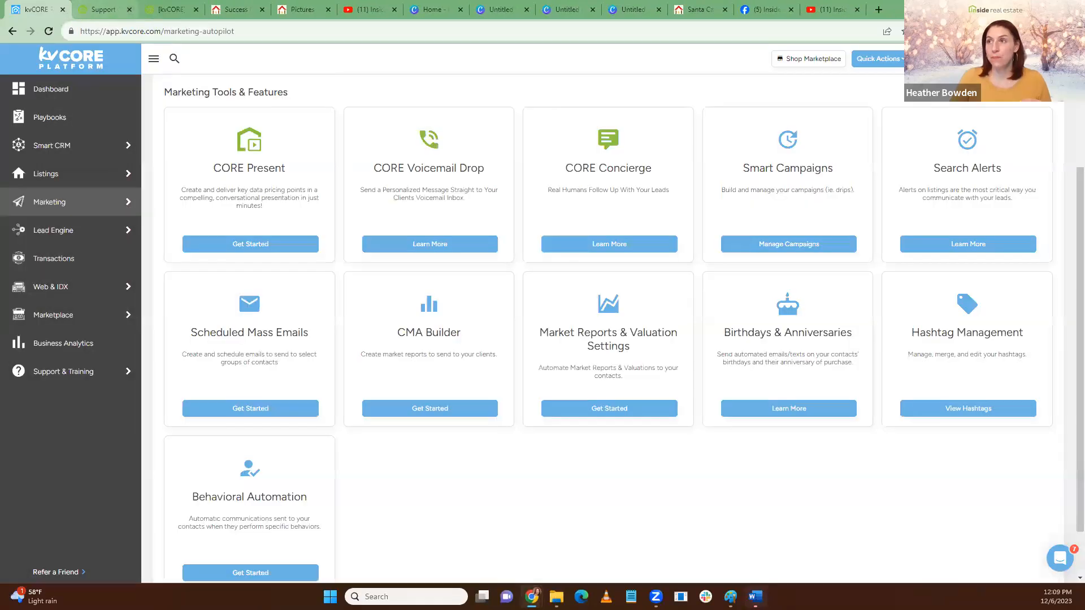
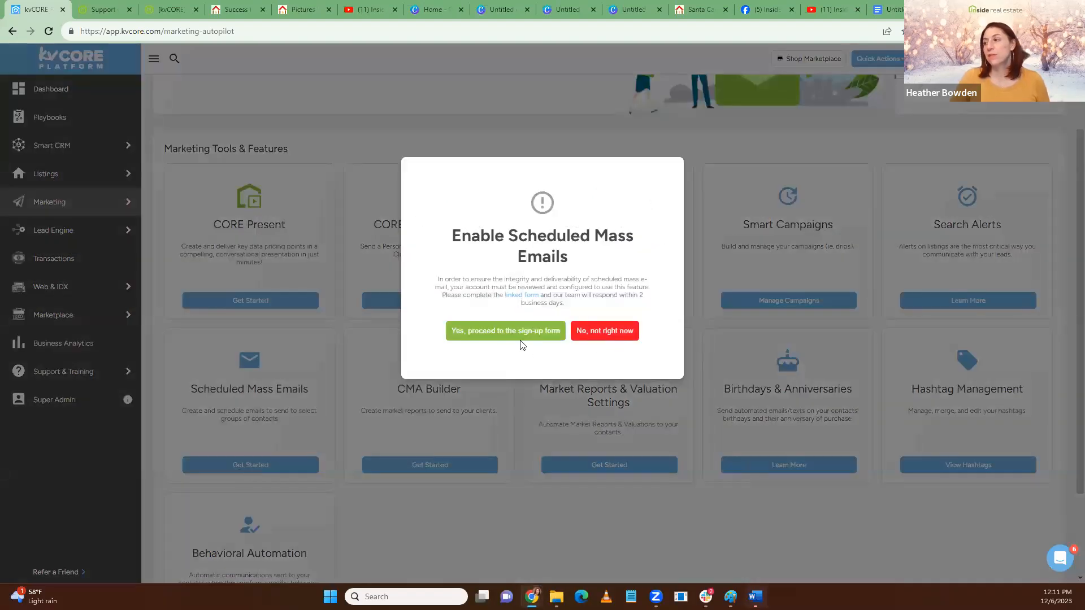
Dismiss the enable prompt, reload the Marketing page, and begin a new email in Scheduled Mass Emails
left_click(535, 497)
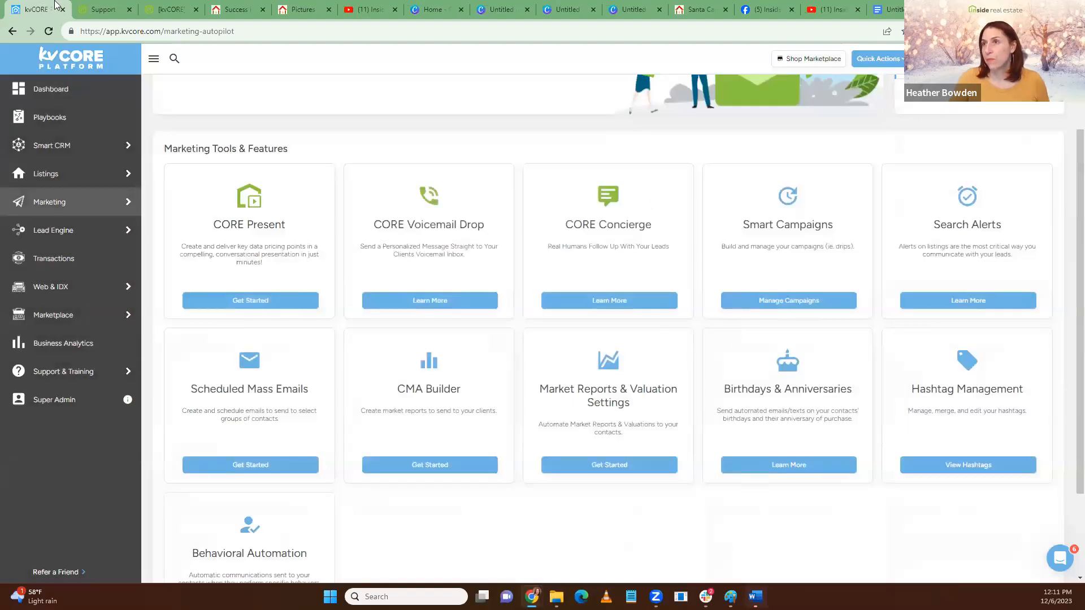
left_click(49, 32)
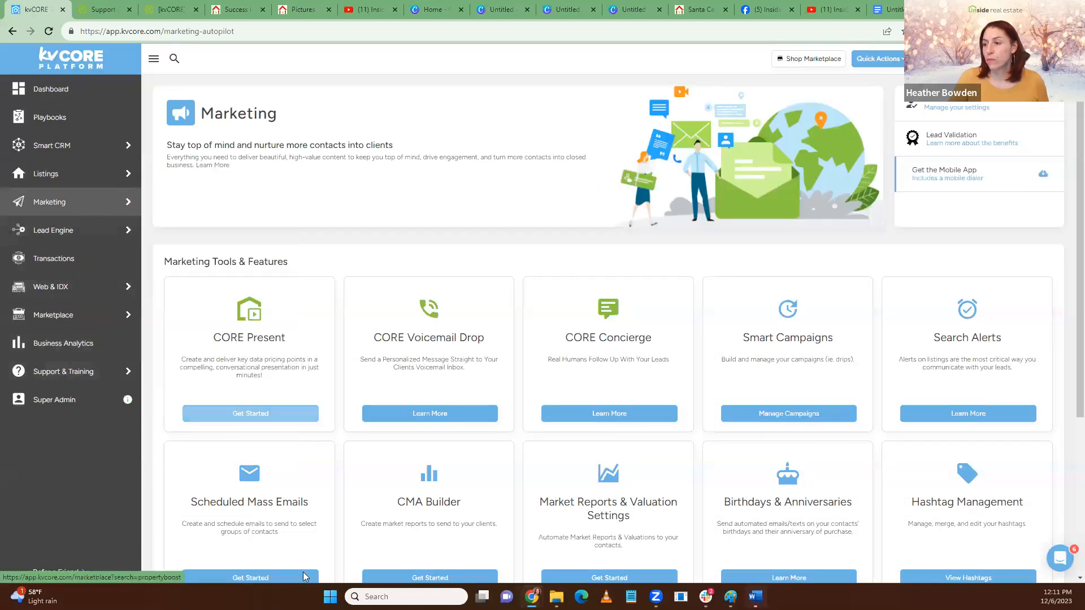
scroll(280, 486, "down", 1)
left_click(257, 524)
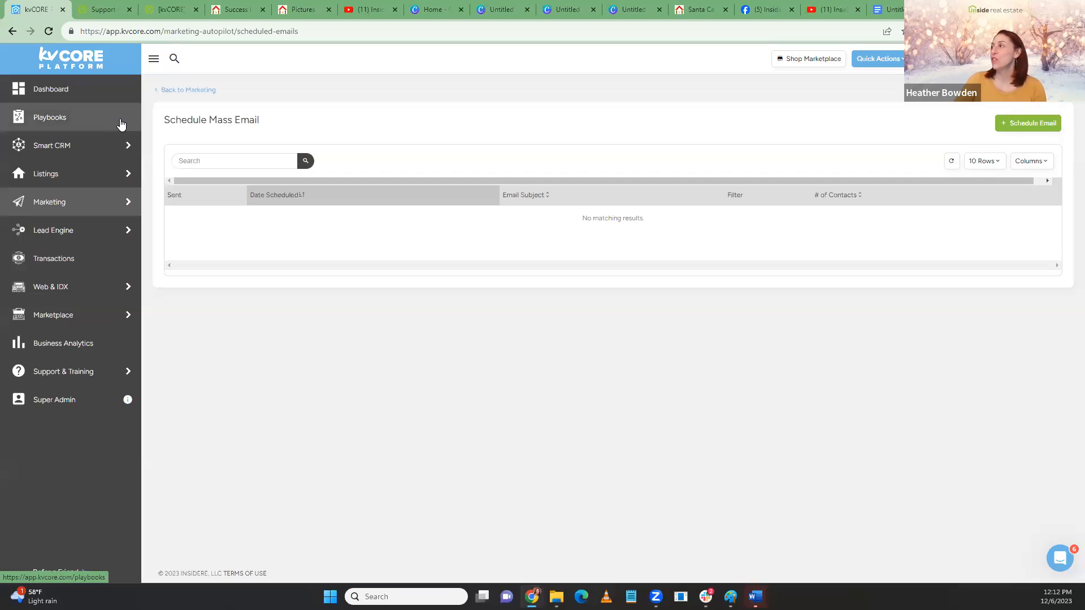
left_click(1020, 123)
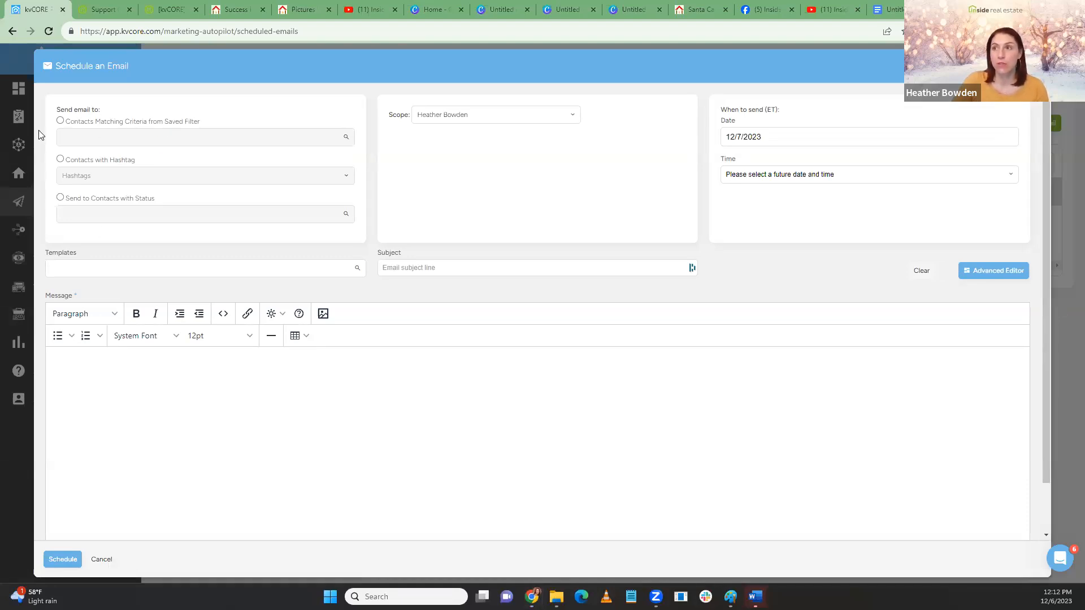
Send the email to contacts with the statuses Sphere, Prospect, New Lead, Active Lead, Client, Contract and Closed
left_click(60, 197)
left_click(84, 213)
left_click(79, 231)
left_click(85, 217)
left_click(93, 251)
left_click(118, 267)
left_click(128, 216)
left_click(125, 283)
left_click(139, 213)
left_click(113, 305)
left_click(165, 211)
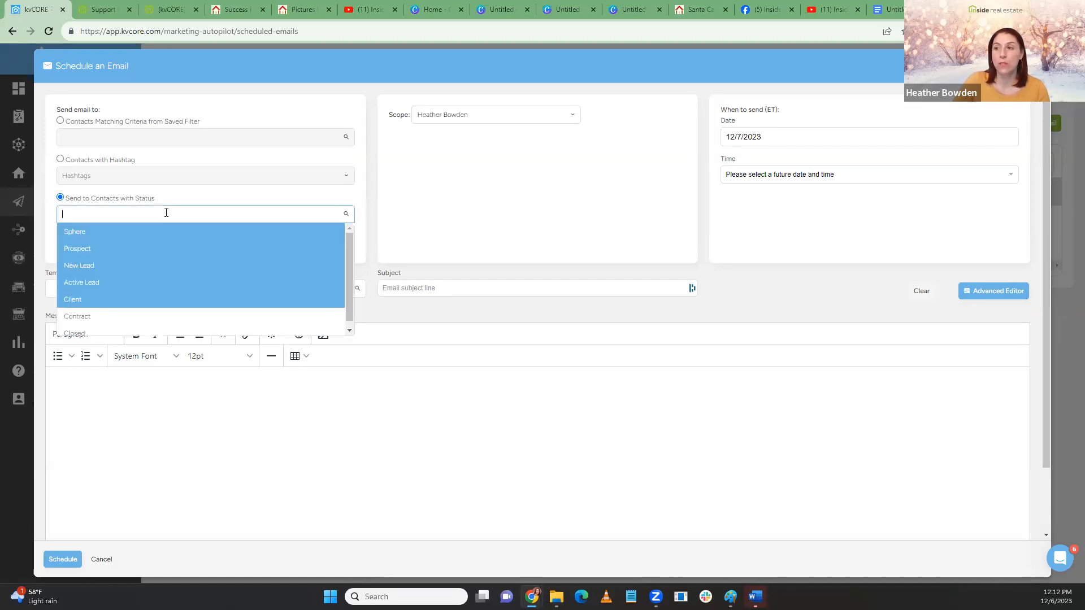
scroll(129, 248, "down", 1)
left_click(113, 261)
left_click(138, 154)
scroll(128, 273, "down", 1)
left_click(126, 275)
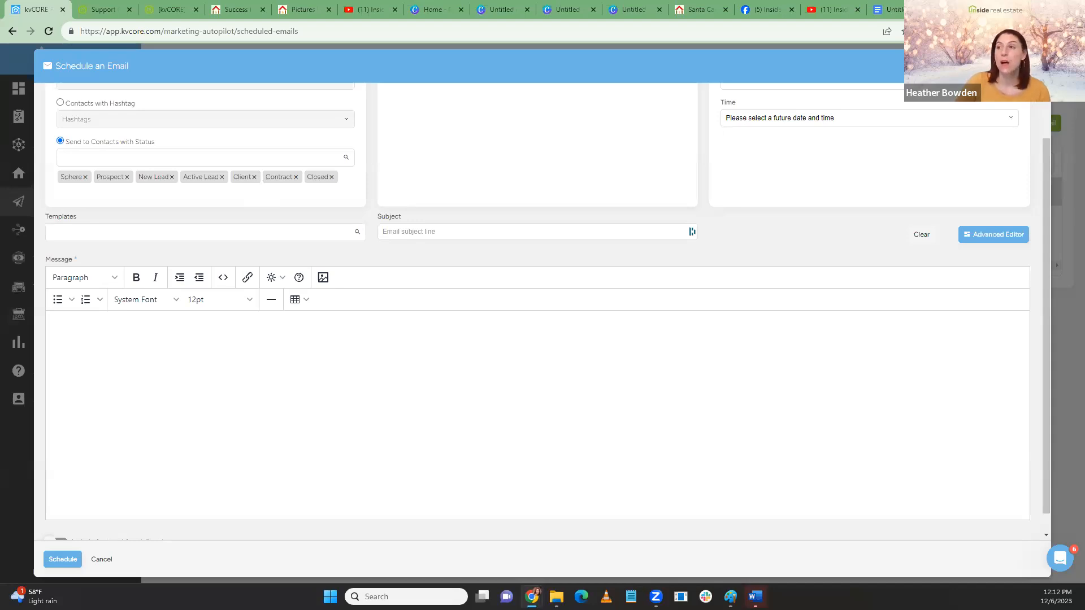
scroll(164, 186, "up", 2)
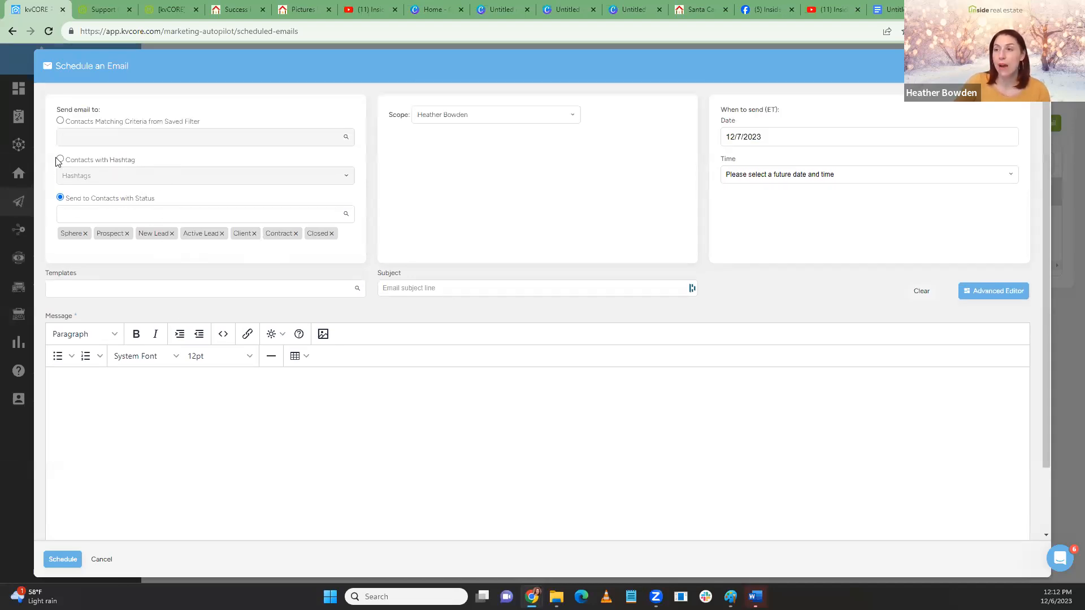
Try the A-Sphere saved filter and the hashtag option as recipients, and return to sending by contact status
left_click(60, 122)
left_click(83, 142)
left_click(84, 159)
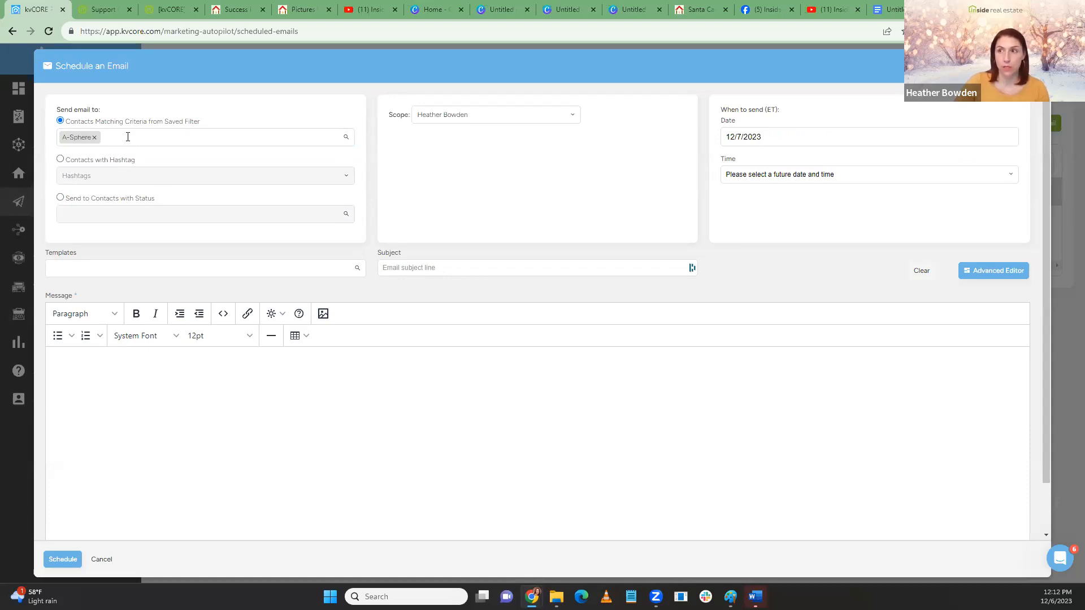
left_click(60, 160)
left_click(81, 176)
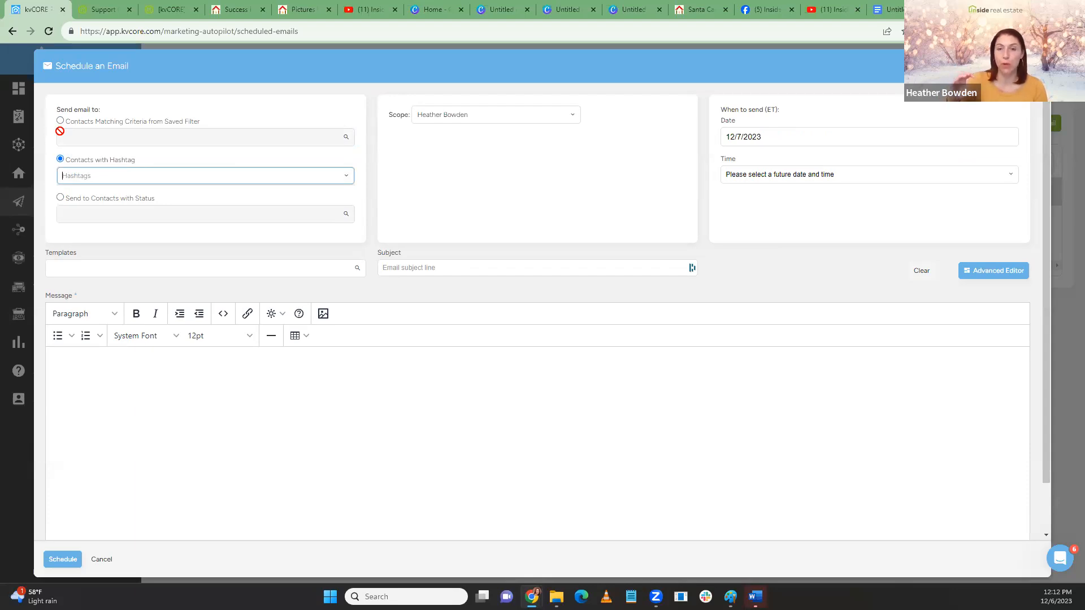
left_click(61, 198)
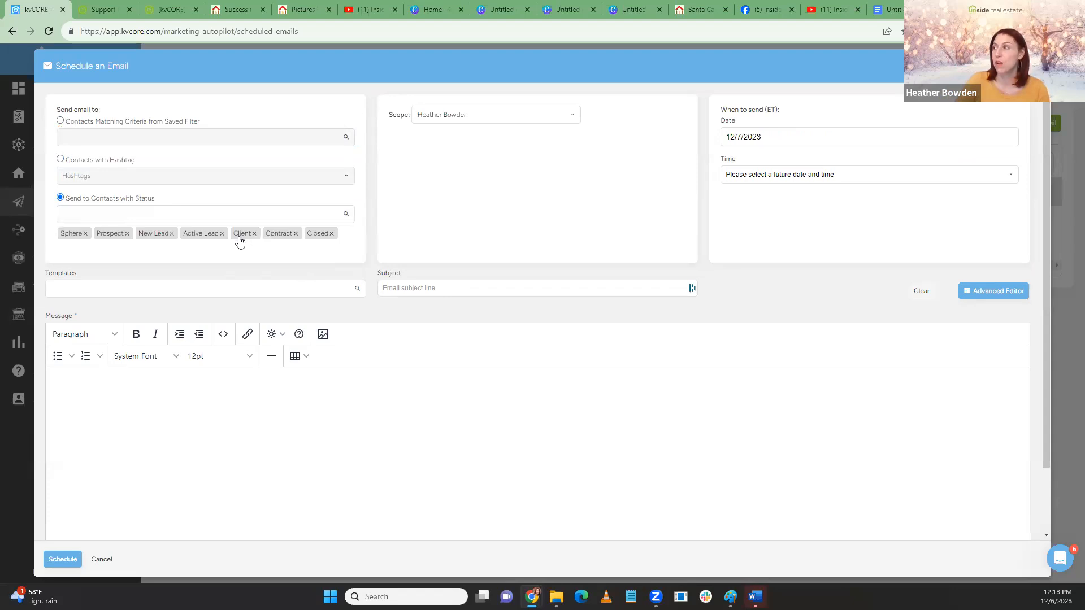
Set the send date to 12/7/2023 and the send time to 4:00 pm
left_click(767, 139)
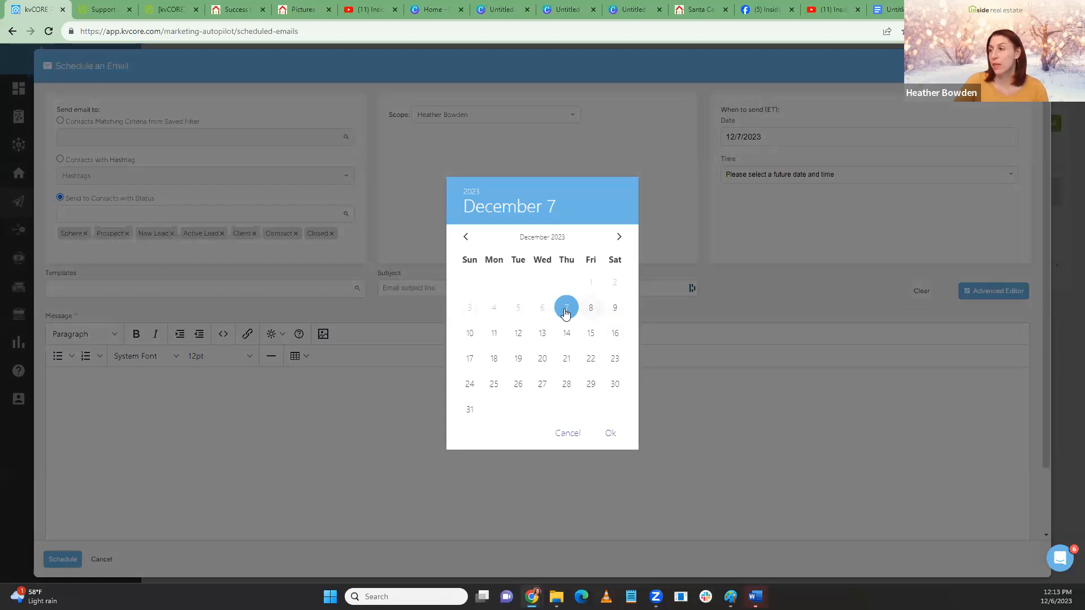
left_click(610, 434)
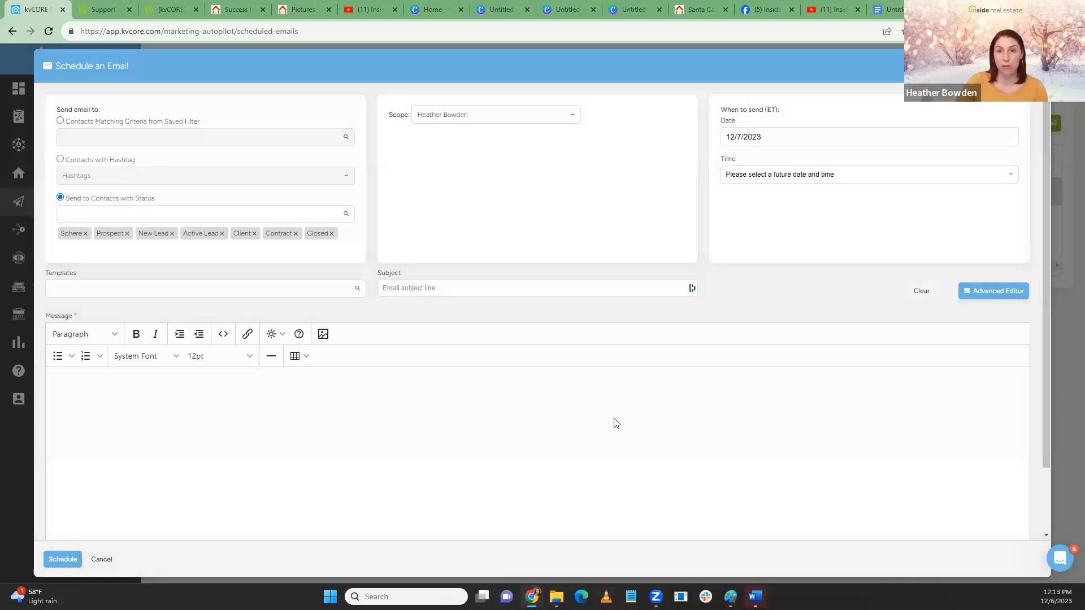
left_click(779, 141)
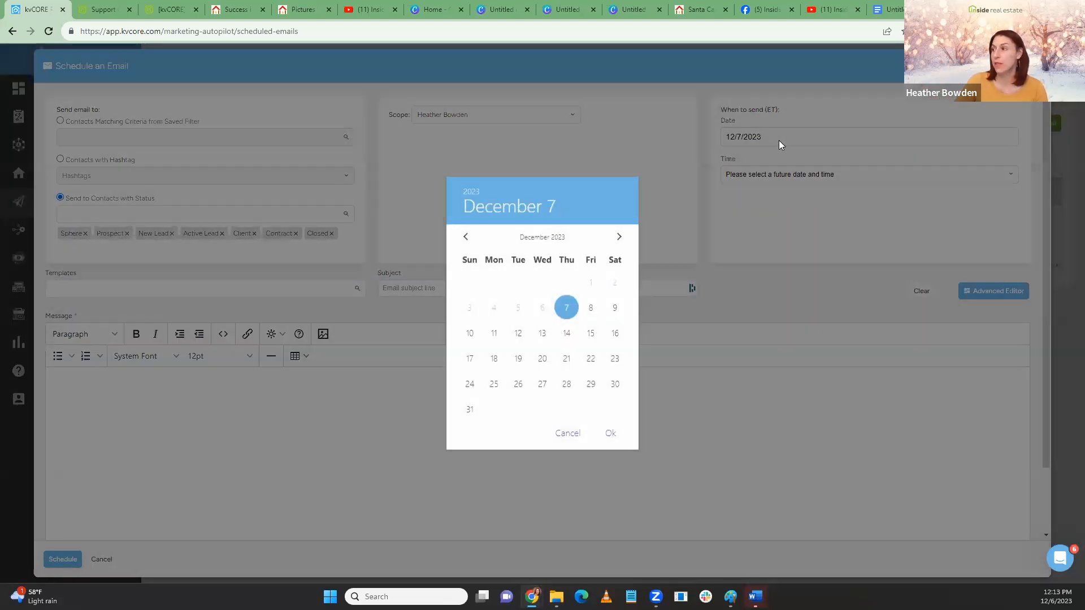
left_click(772, 186)
left_click(771, 182)
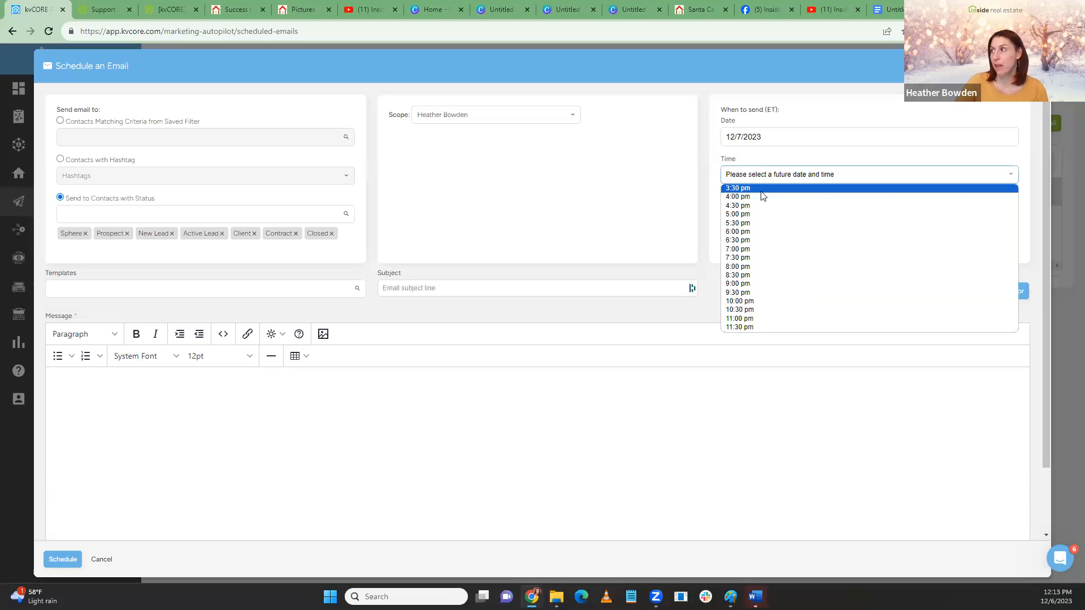
left_click(761, 197)
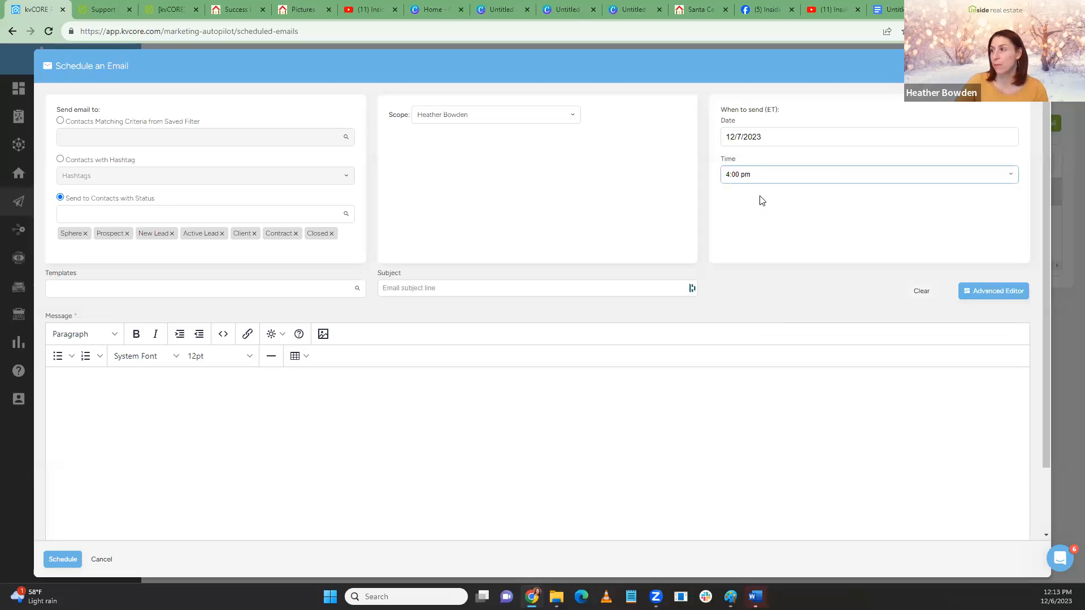
Search the templates for "HB" and load "HB - Pictures With Santa Invite 2023" into the email
left_click(67, 287)
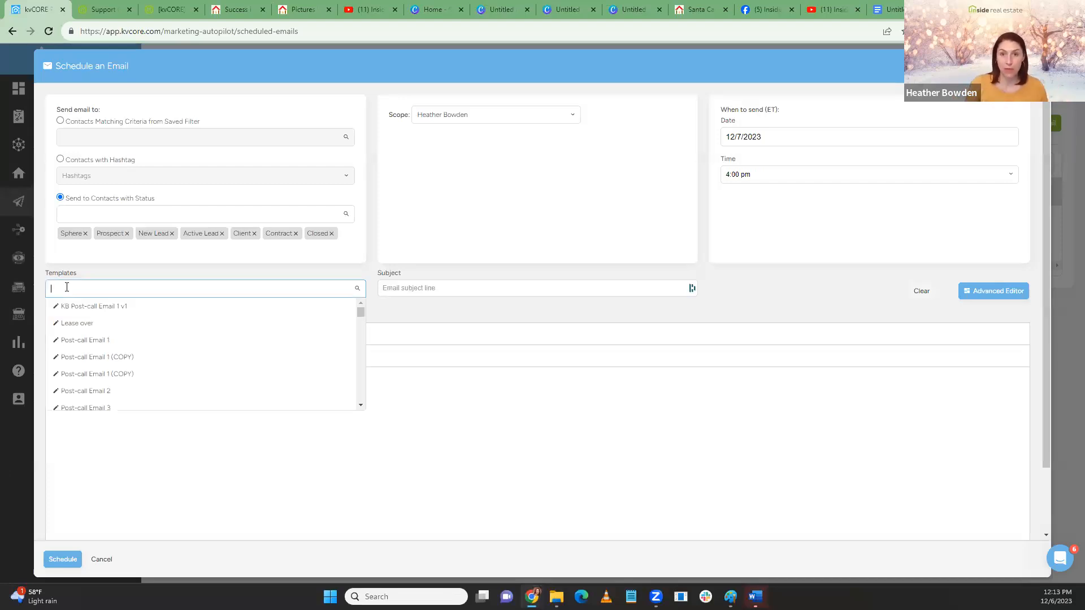
type("HB")
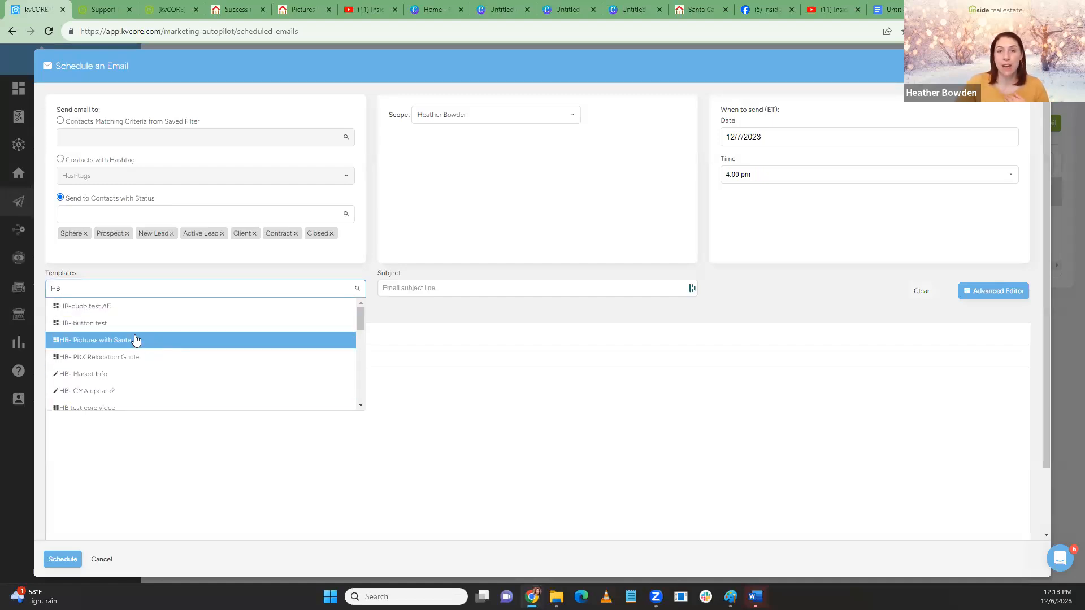
scroll(135, 339, "down", 5)
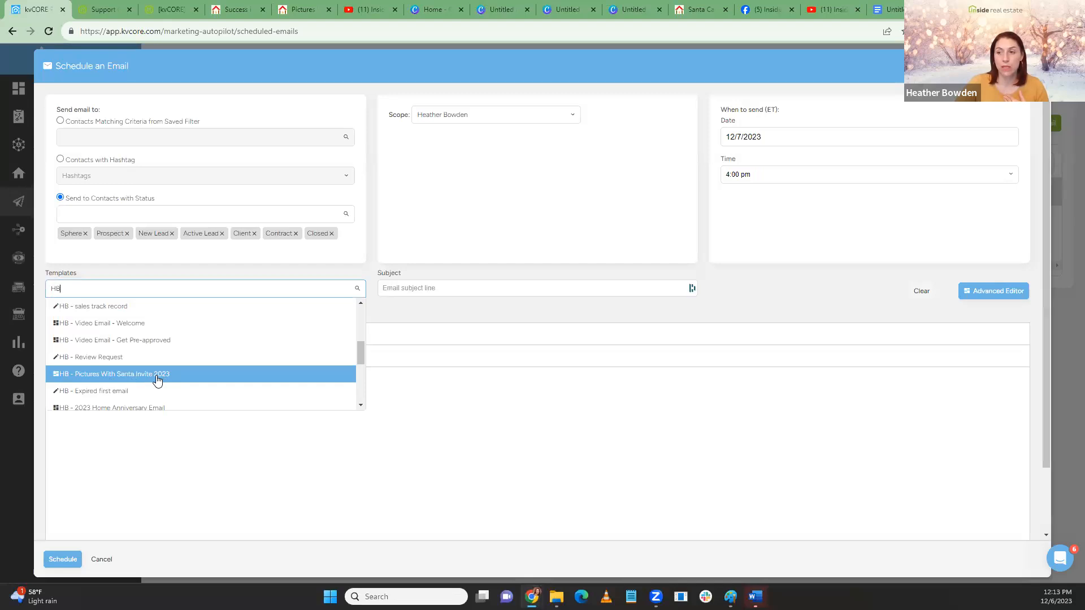
left_click(157, 375)
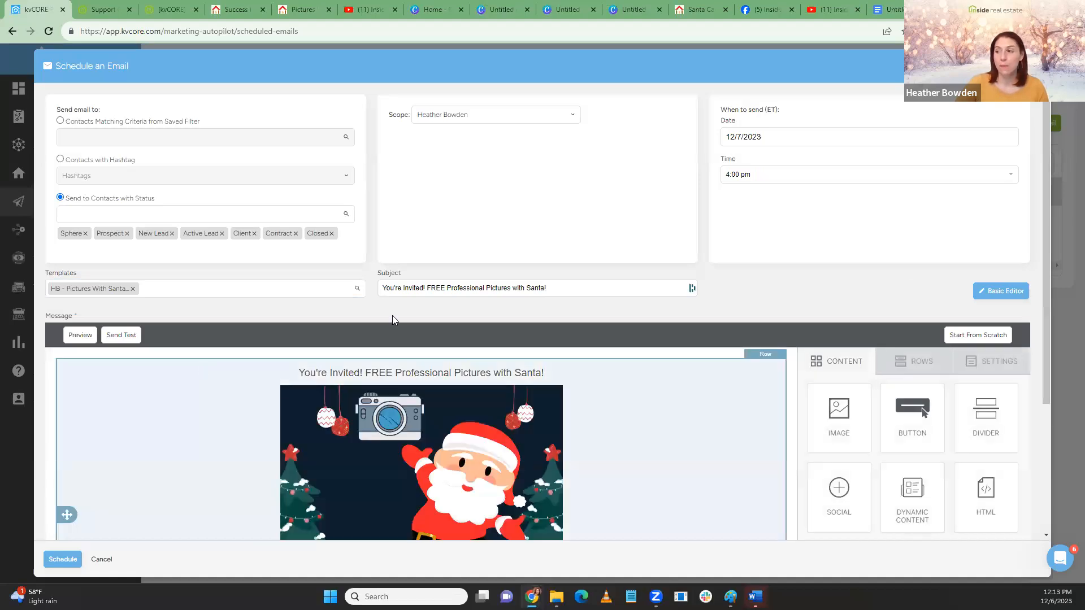
Include the assigned agent signature, check the whole email, and schedule it
scroll(392, 315, "down", 3)
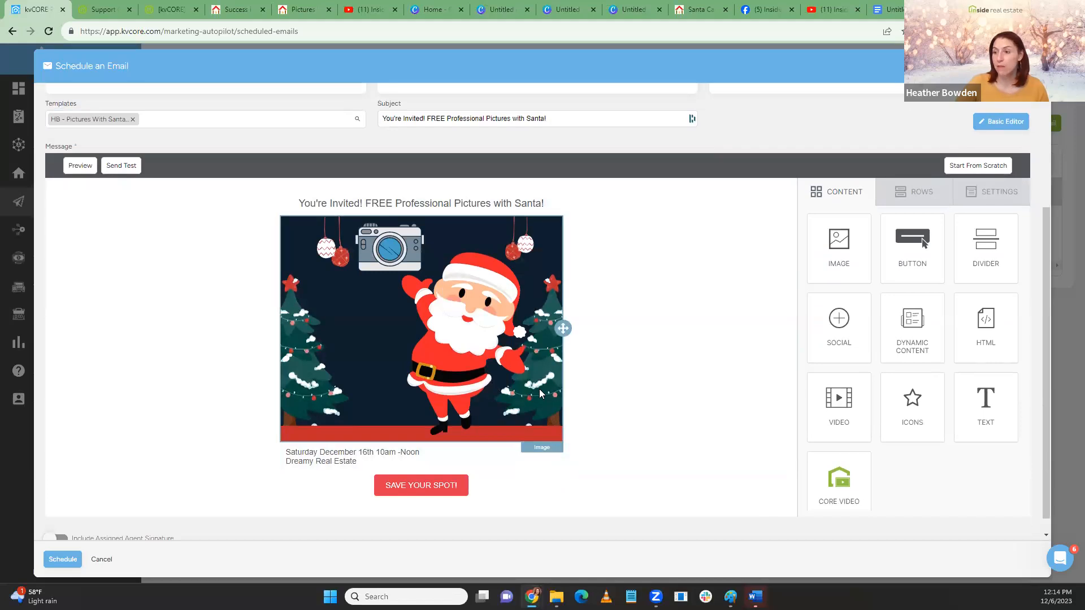
scroll(539, 388, "down", 1)
left_click(61, 523)
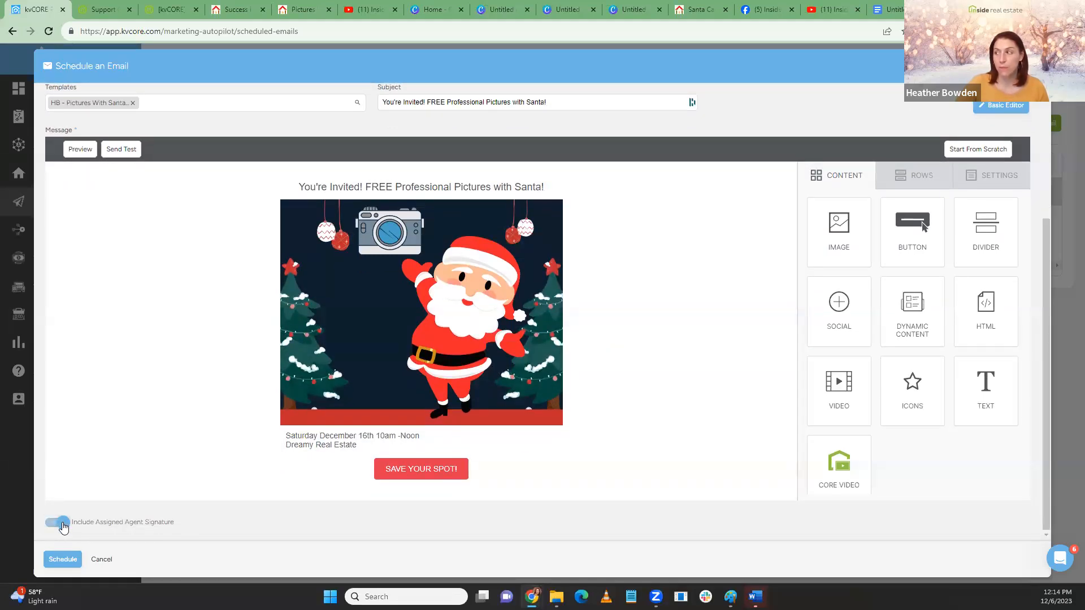
scroll(226, 376, "up", 3)
scroll(204, 406, "down", 3)
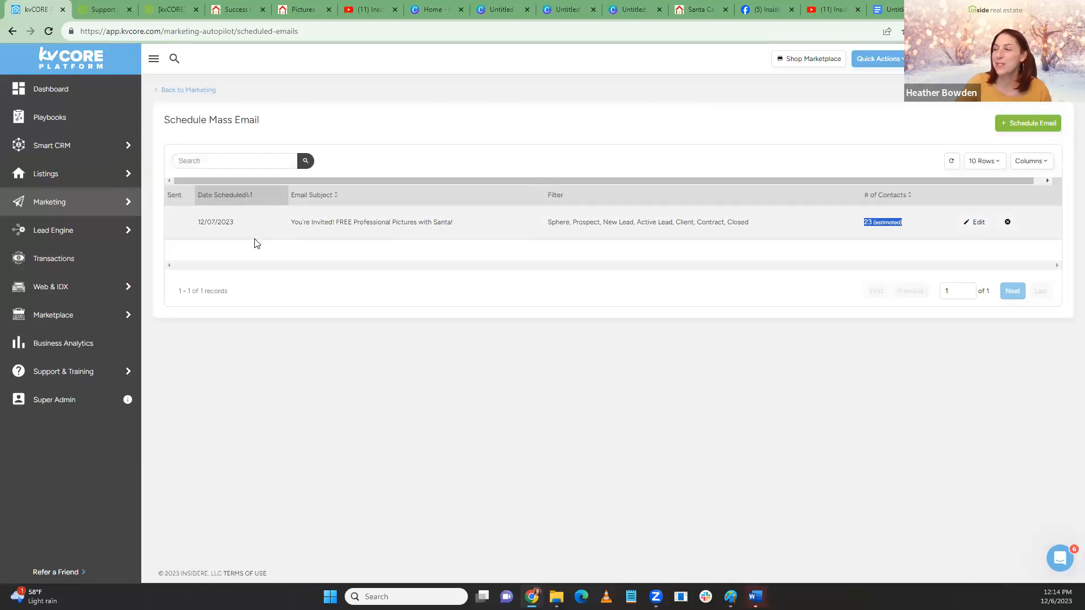
Delete the scheduled Pictures with Santa email dated 12/07/2023 and confirm the deletion
left_click_drag(198, 223, 1017, 224)
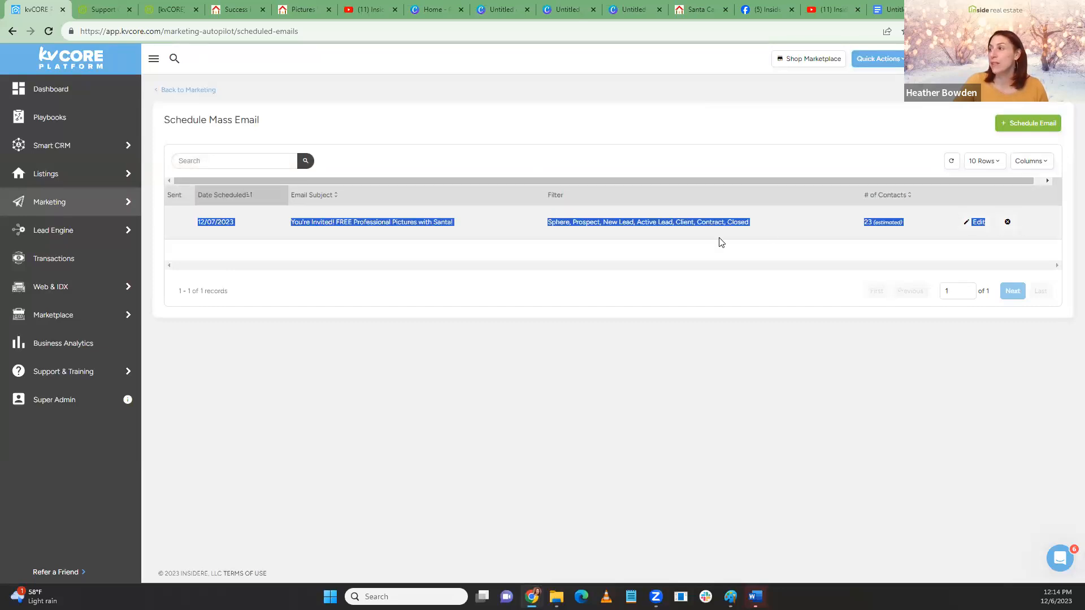
left_click(738, 223)
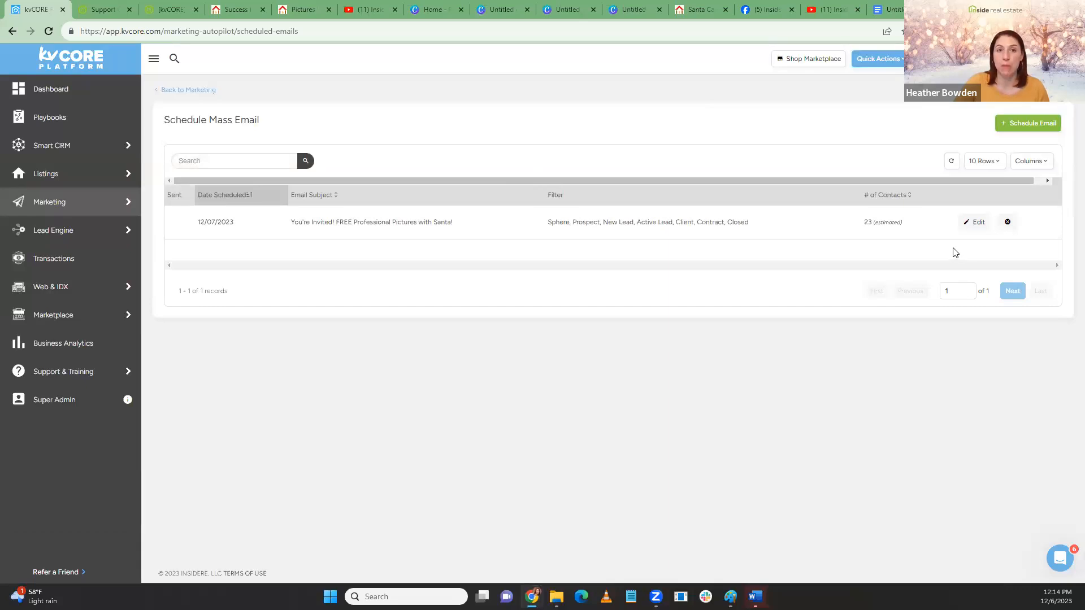
left_click(1009, 223)
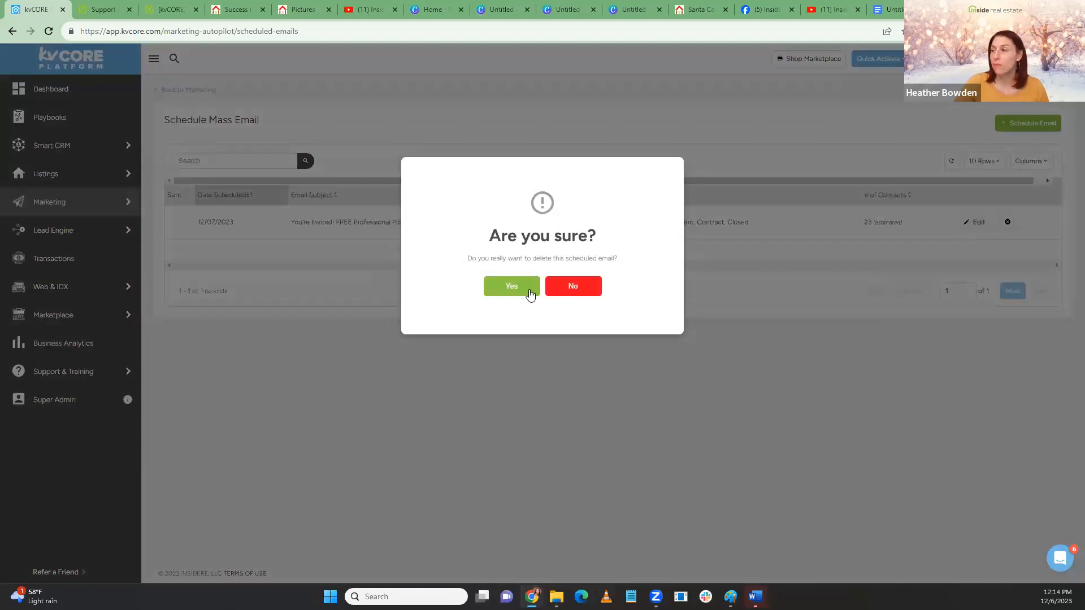
left_click(530, 294)
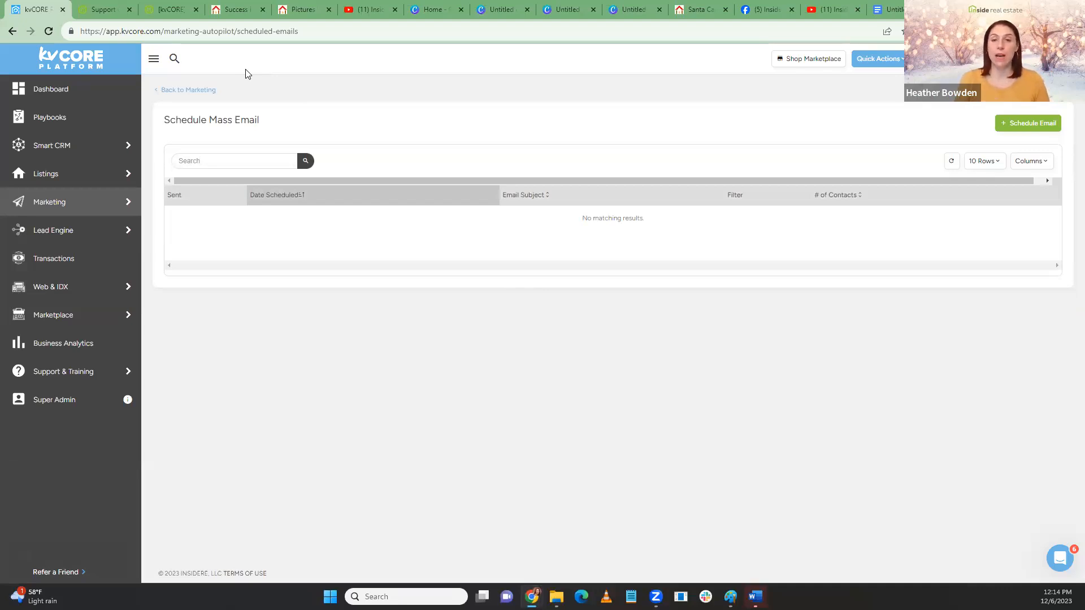
Switch to Facebook's home feed, and copy the web address of the Pictures With Santa landing page
left_click(764, 9)
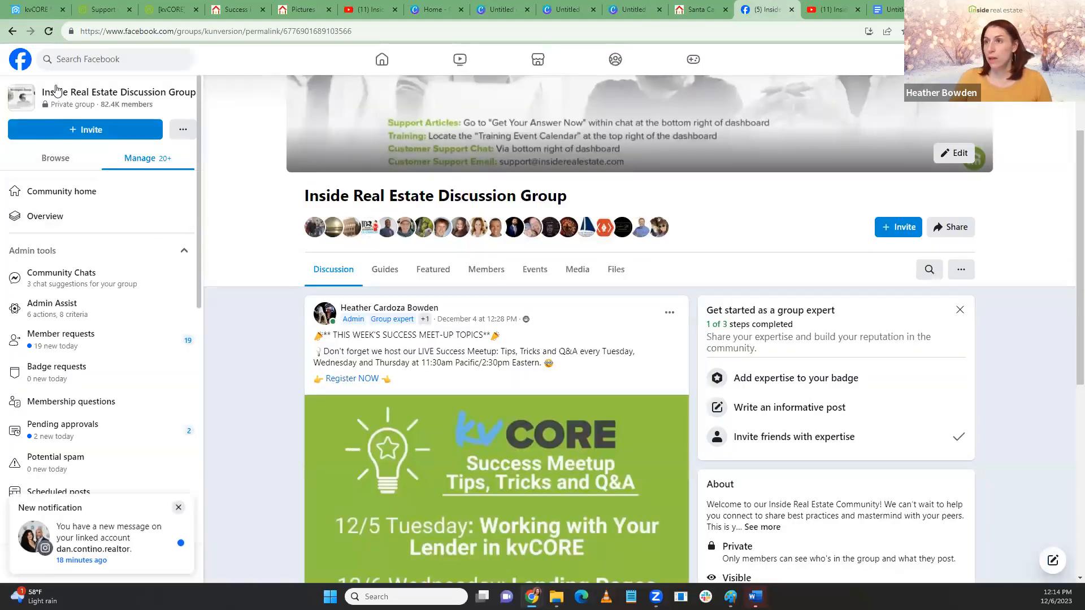
left_click(24, 60)
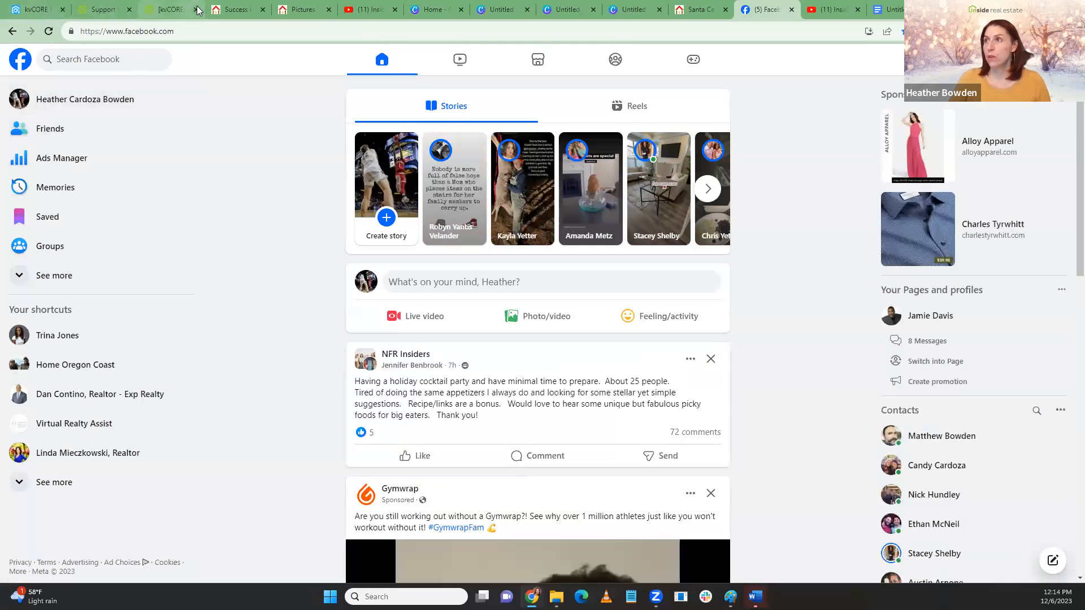
left_click(304, 9)
left_click(478, 26)
key("ctrl+c")
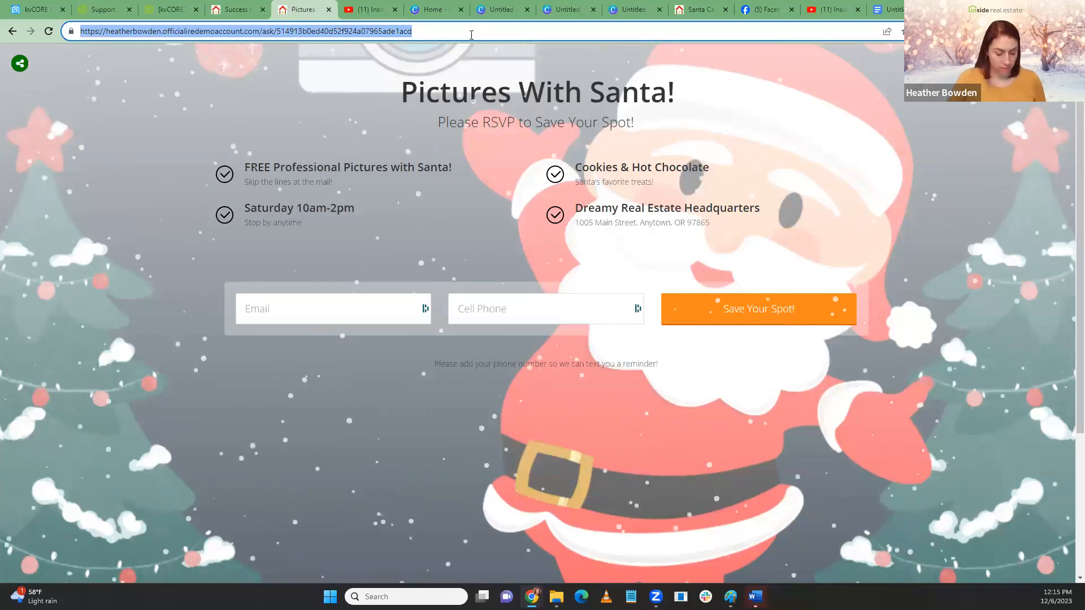
Start a new post on the Facebook home feed and paste the copied landing page link into it
left_click(36, 10)
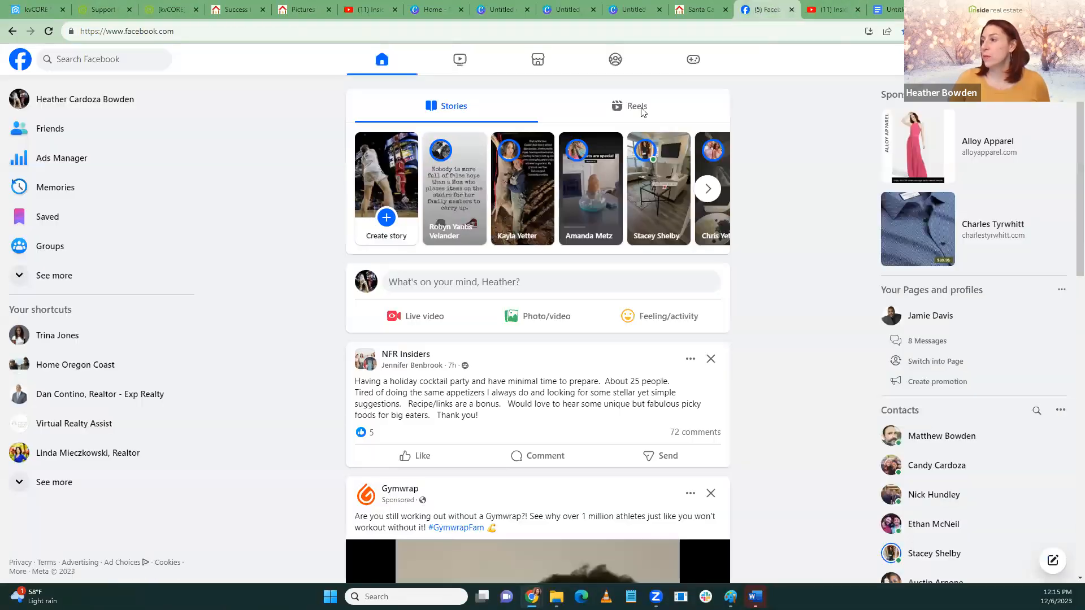
left_click(767, 9)
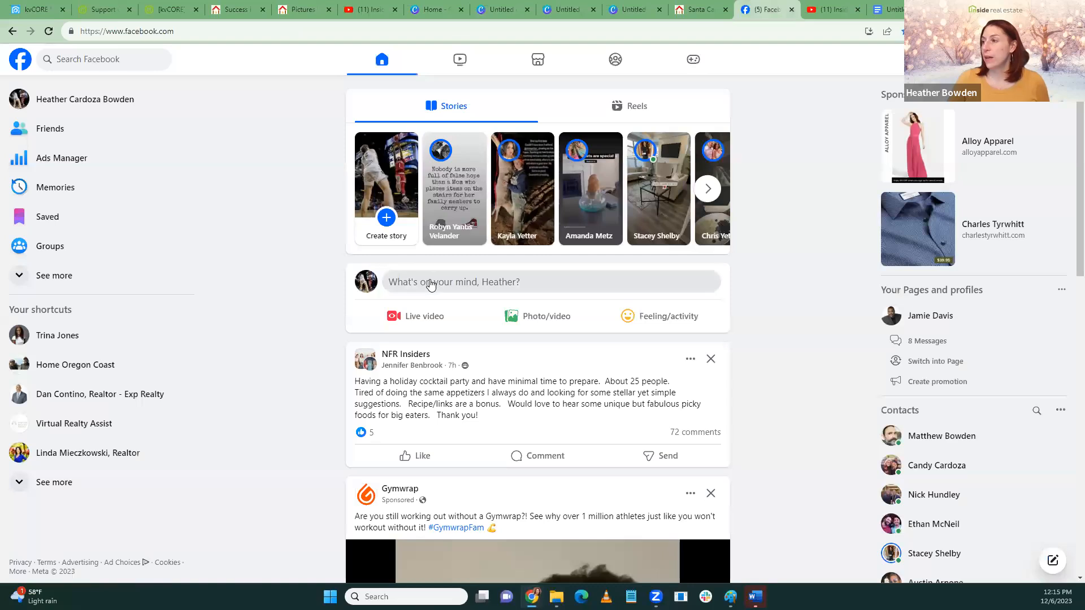
left_click(430, 281)
key("ctrl+v")
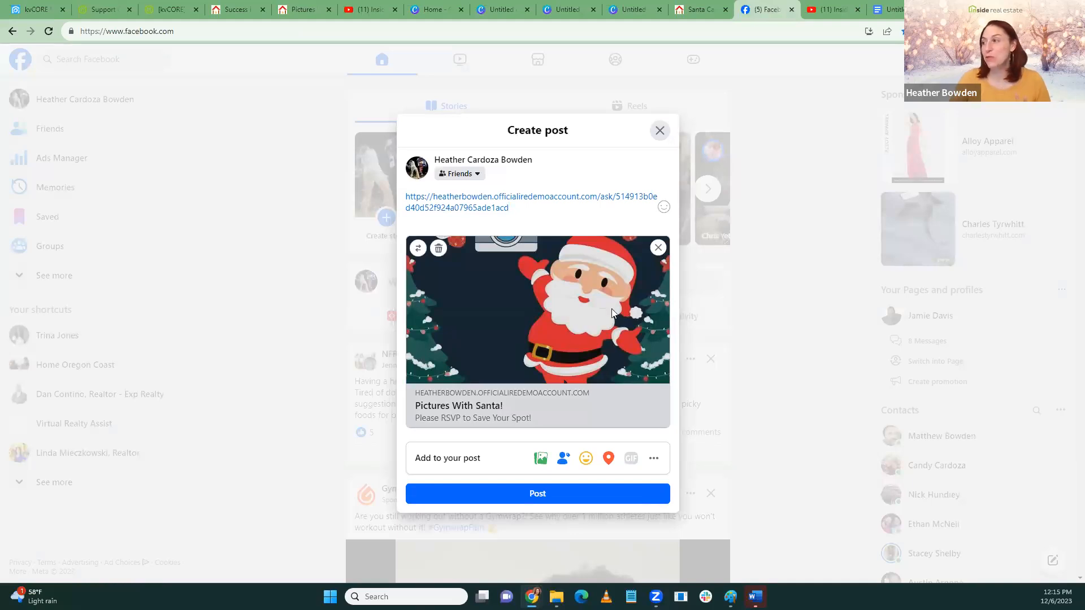
Remove the link text from the post while keeping the Pictures With Santa preview
left_click_drag(510, 208, 391, 203)
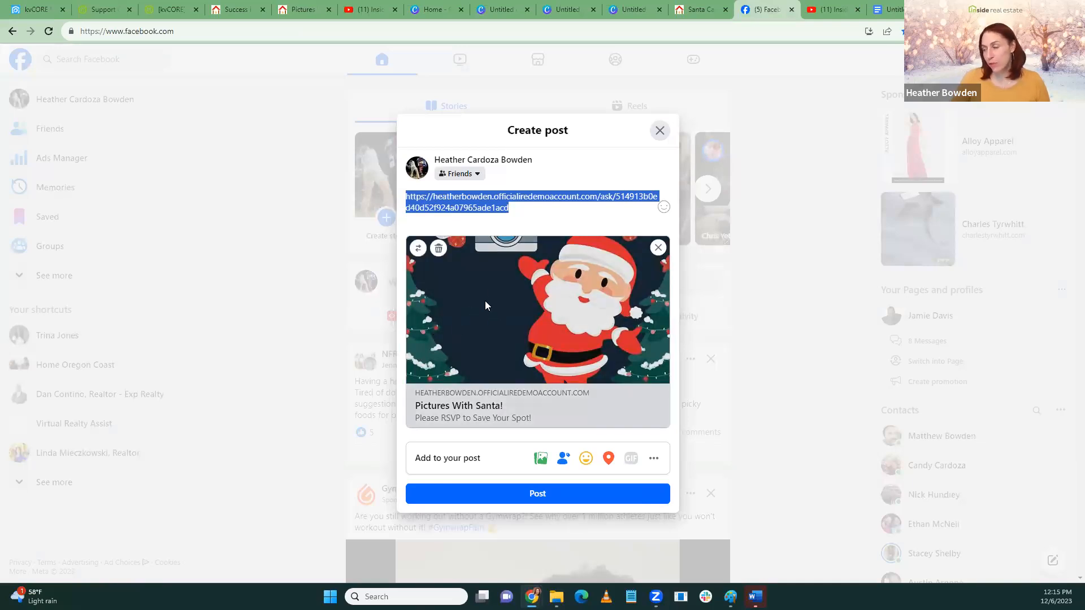
left_click(529, 212)
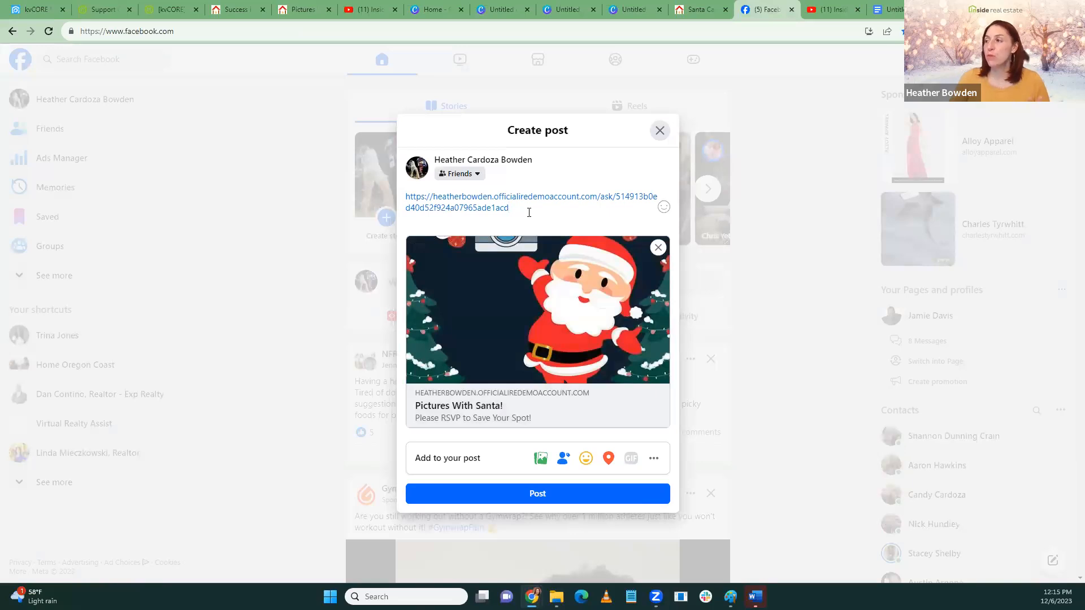
left_click_drag(526, 210, 379, 201)
key("BackSpace")
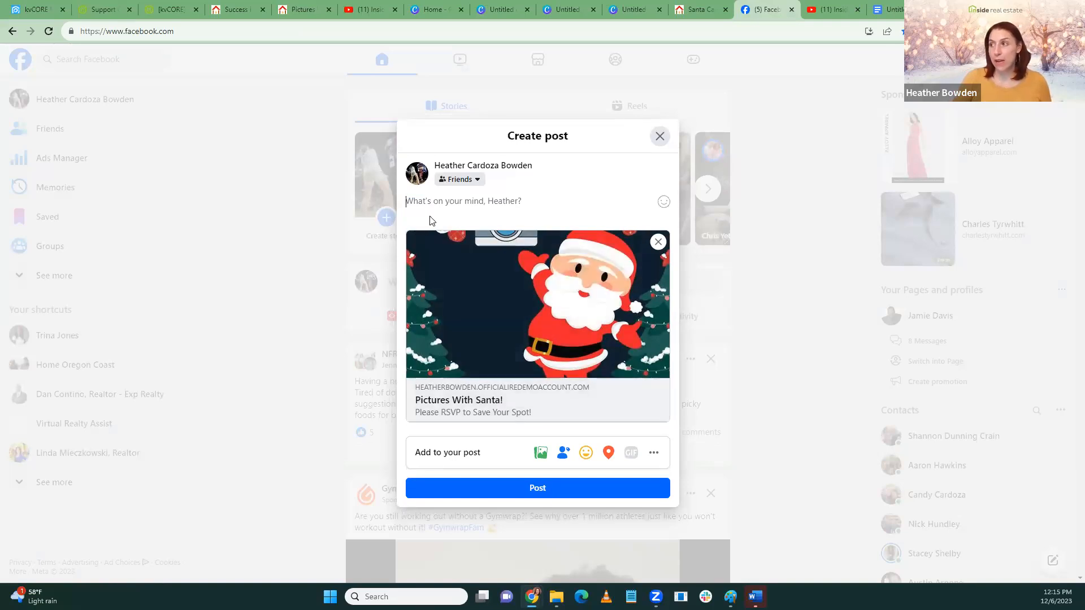
Write "Join us for Professional Pics with Santa on Saturday December 16th!" as the opening of the post
type("Join us")
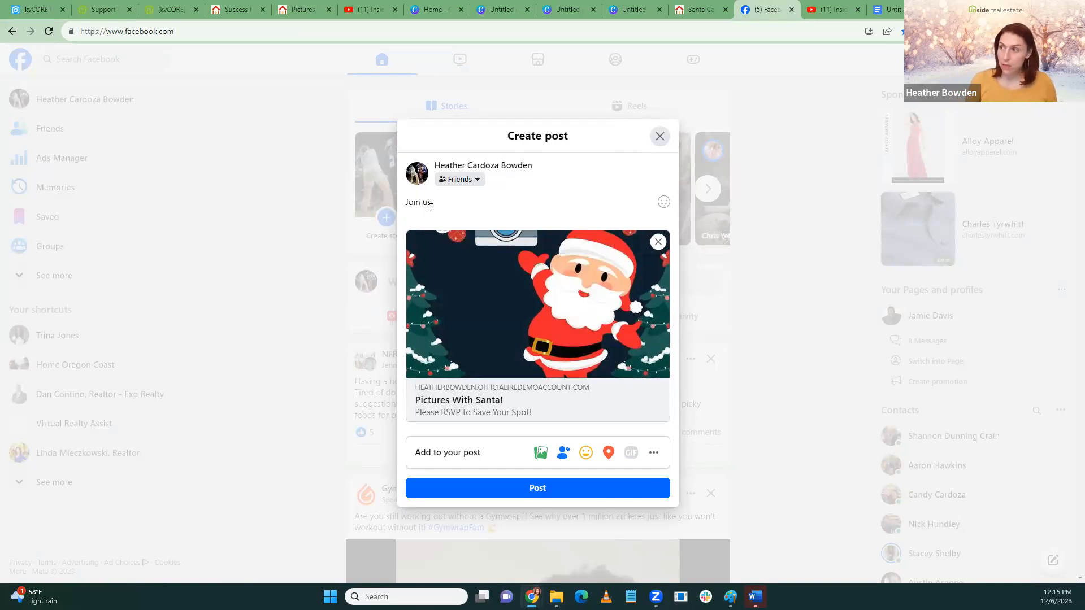
type(" for Prof")
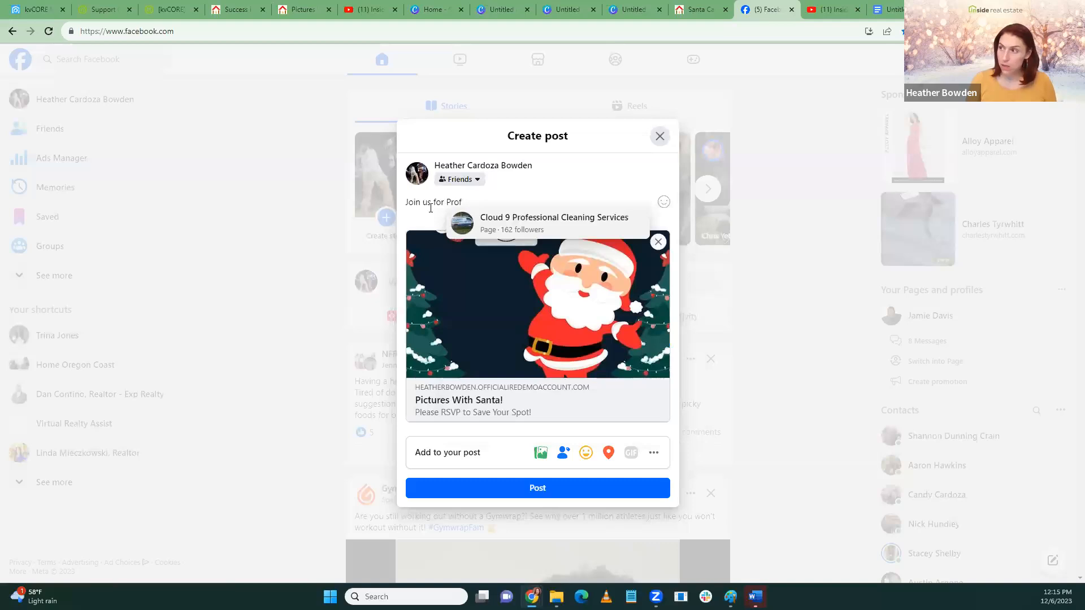
type("r")
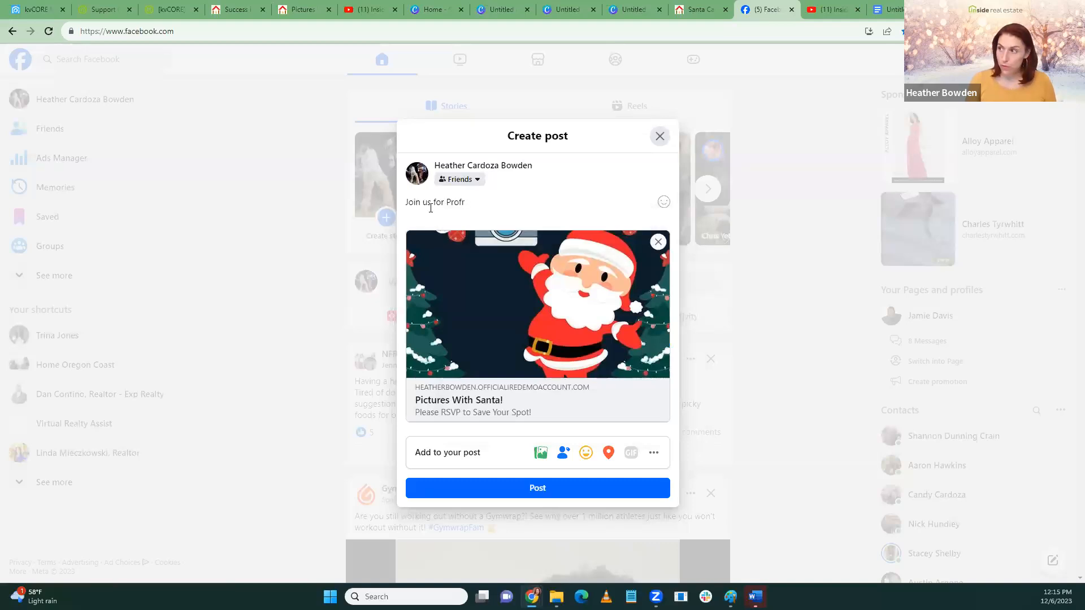
key("BackSpace")
type("essional")
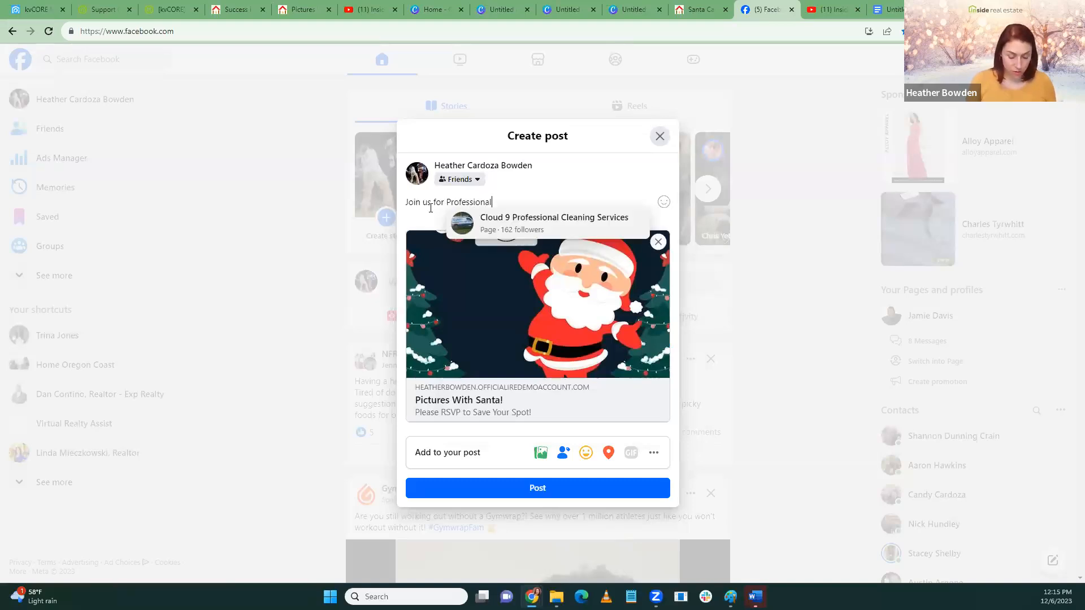
type(" Pics with")
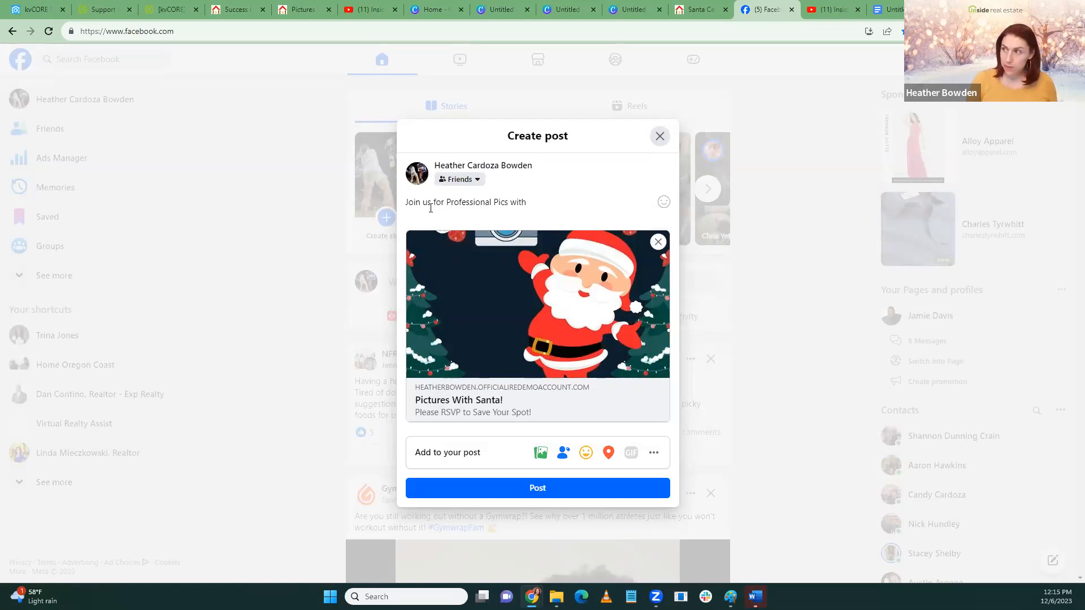
type(" Sant")
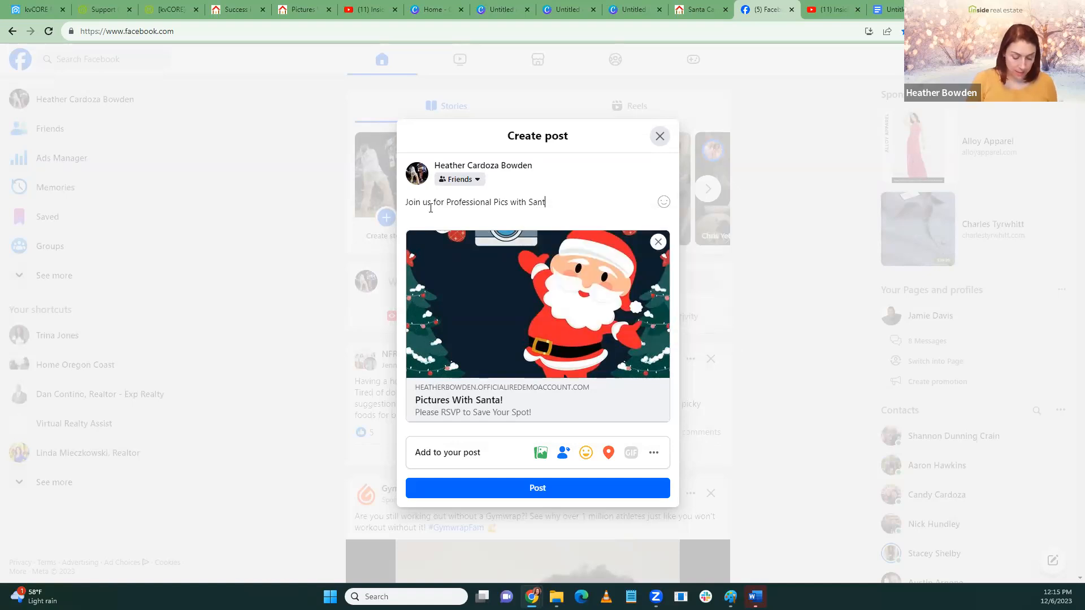
type("a on Saturday Dece")
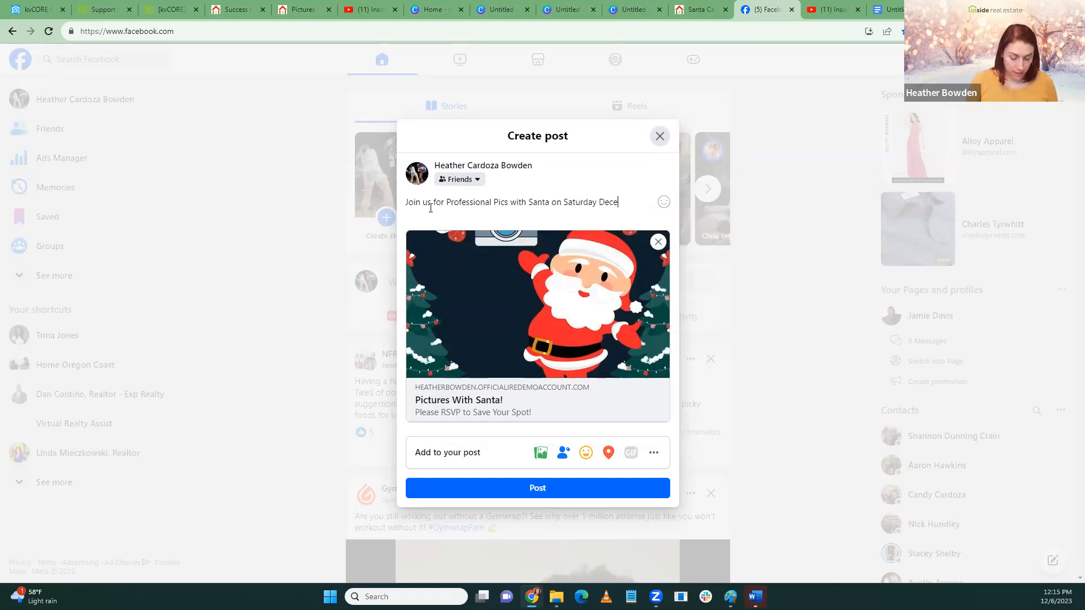
type("mber 16th!")
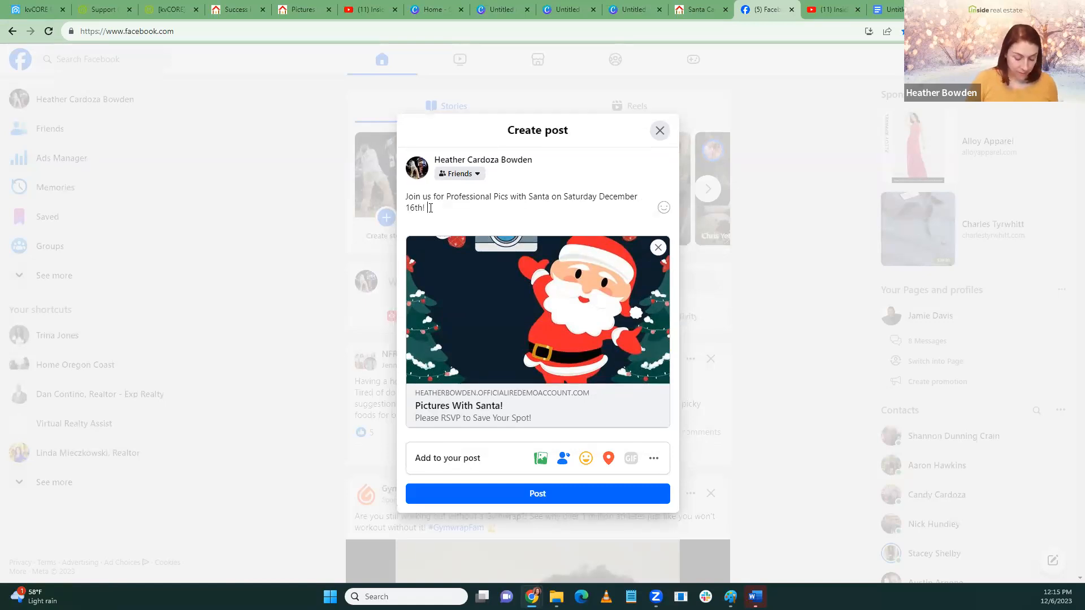
Continue the post text with "RSVP Required! Save your spot and share this post with your friends!"
type(" RSVP")
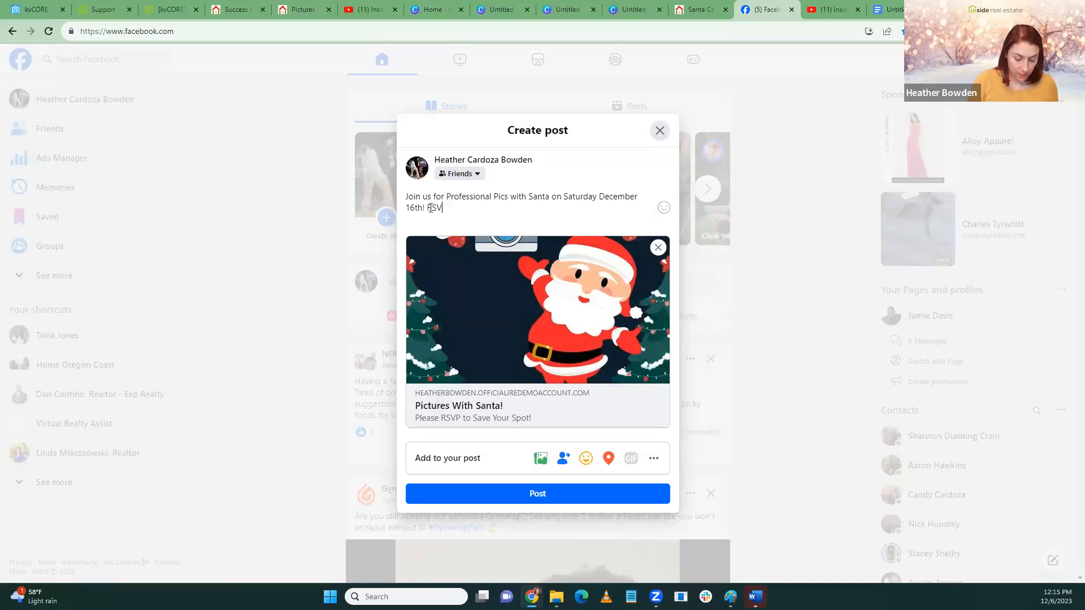
type(" Requ")
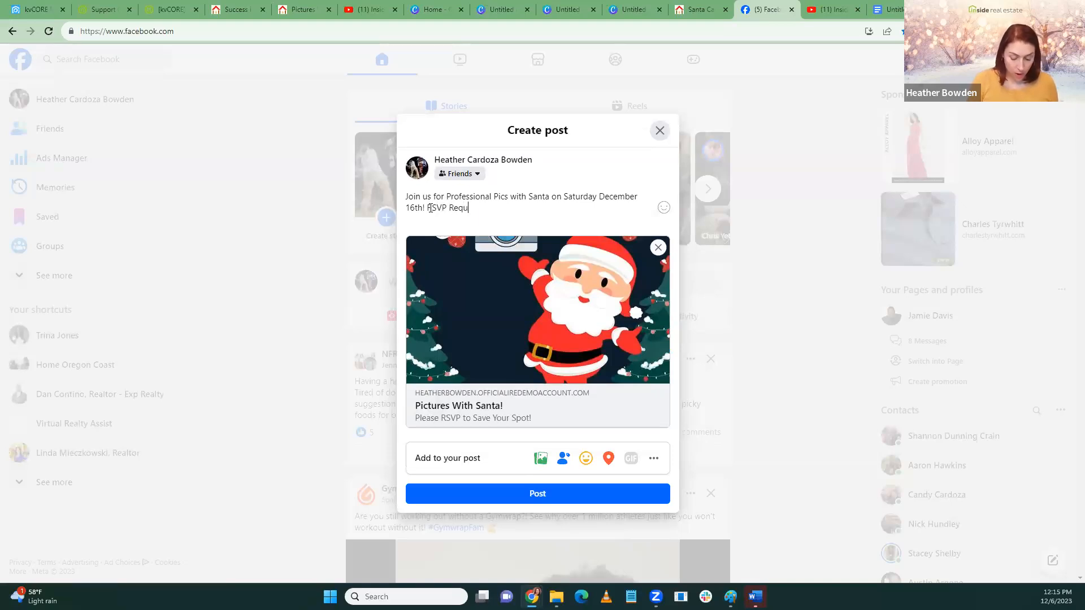
type("ited!")
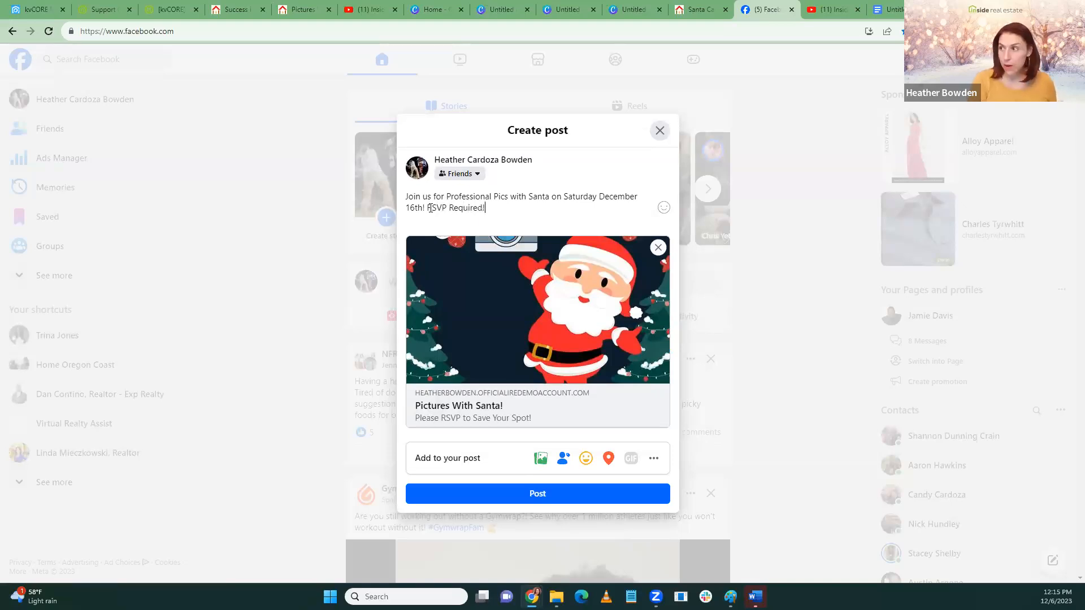
type(" Save ")
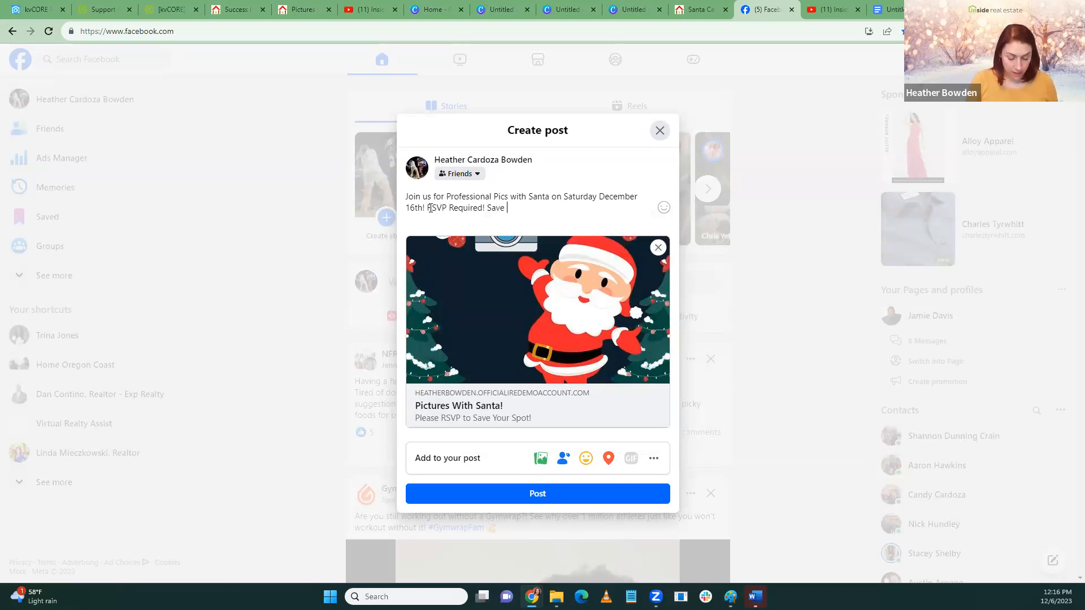
type("your spot")
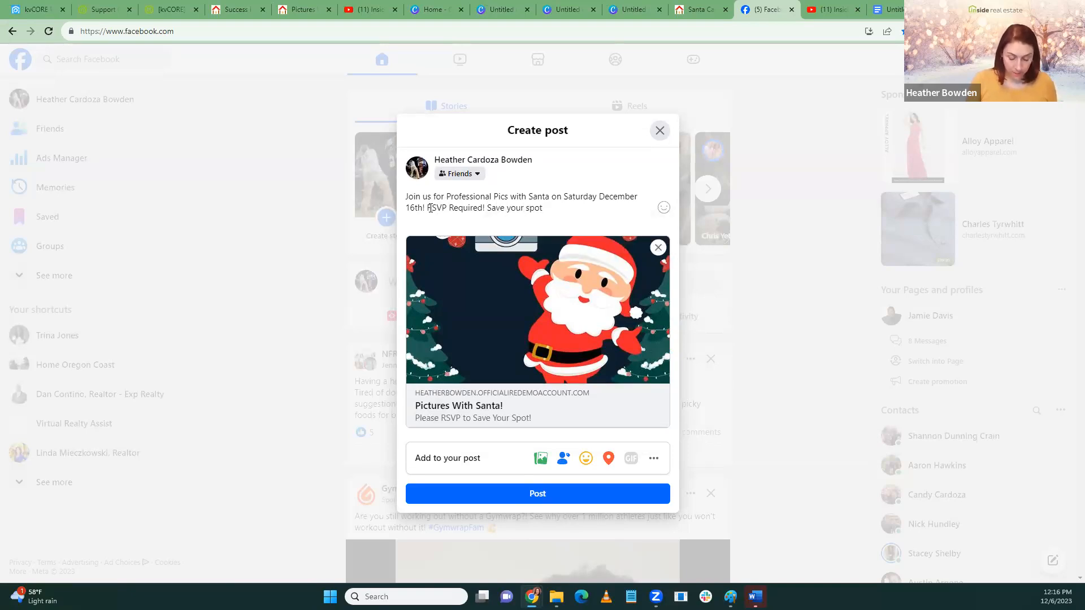
type(", in")
key("BackSpace")
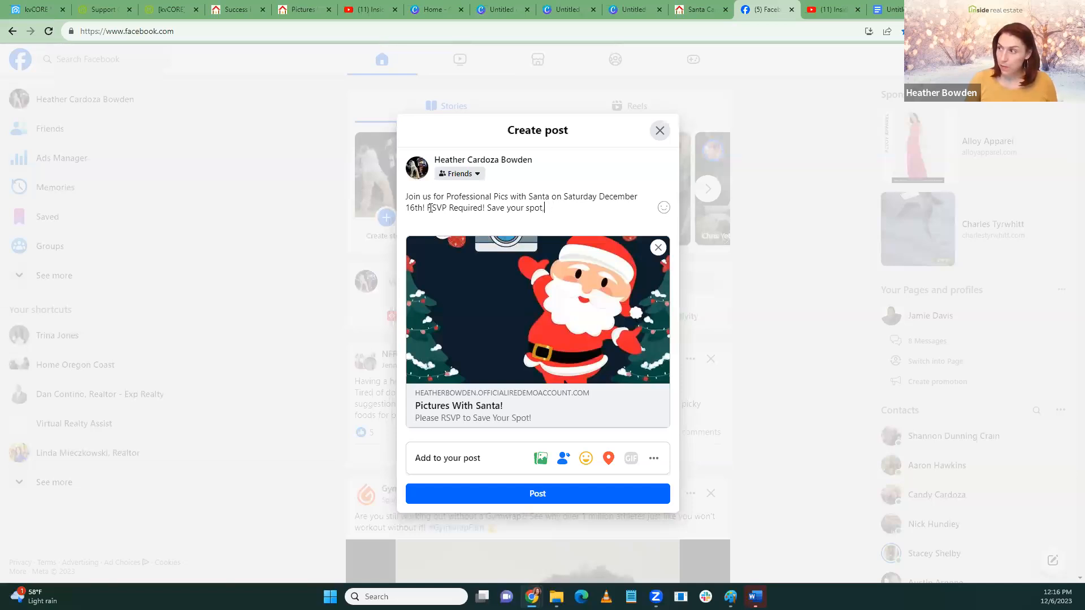
type("and ")
type("S")
type("share")
type(" t")
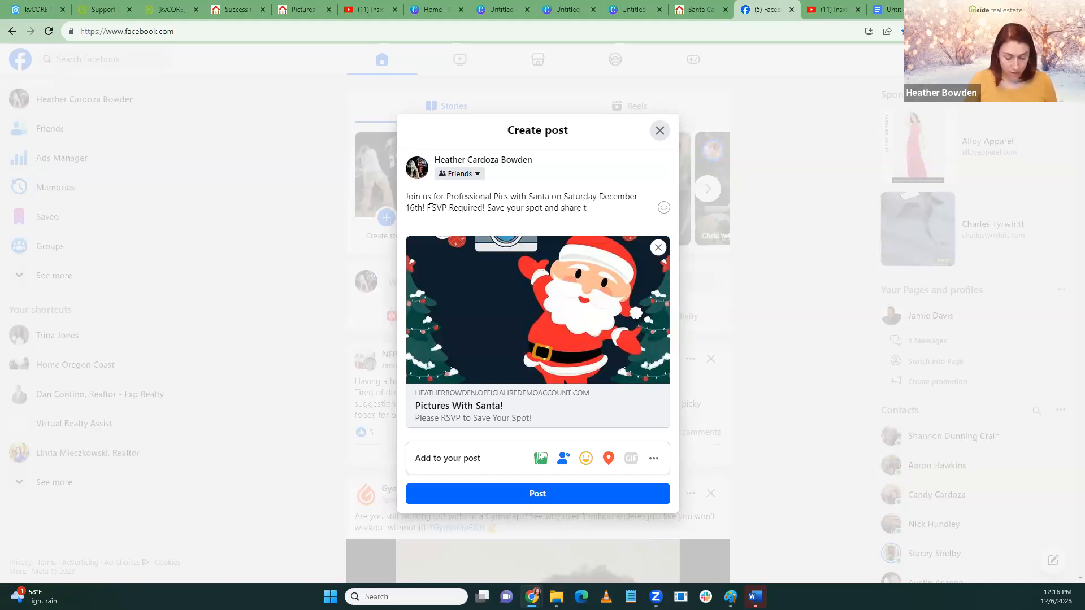
type("his post with ")
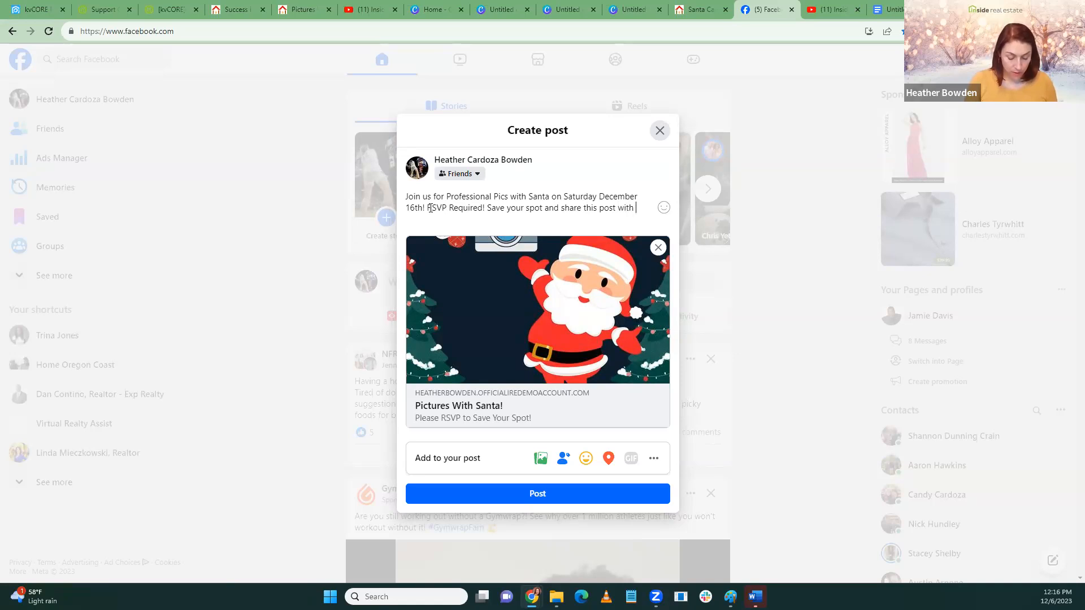
type("your friends!")
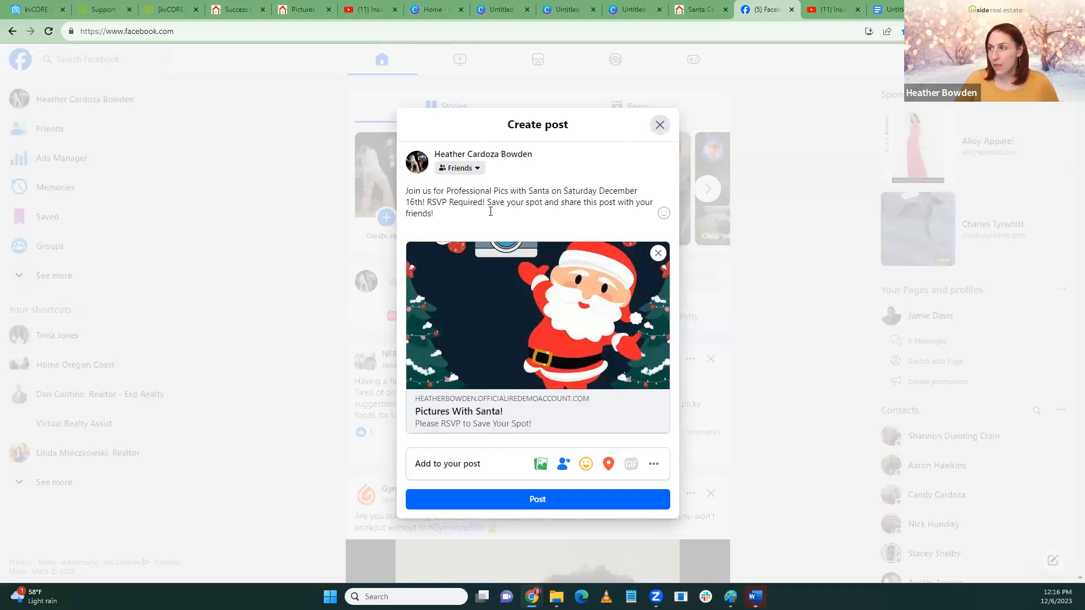
Replace the exclamation mark after "friends" with "...the more the merrier!"
key("BackSpace")
type("...th")
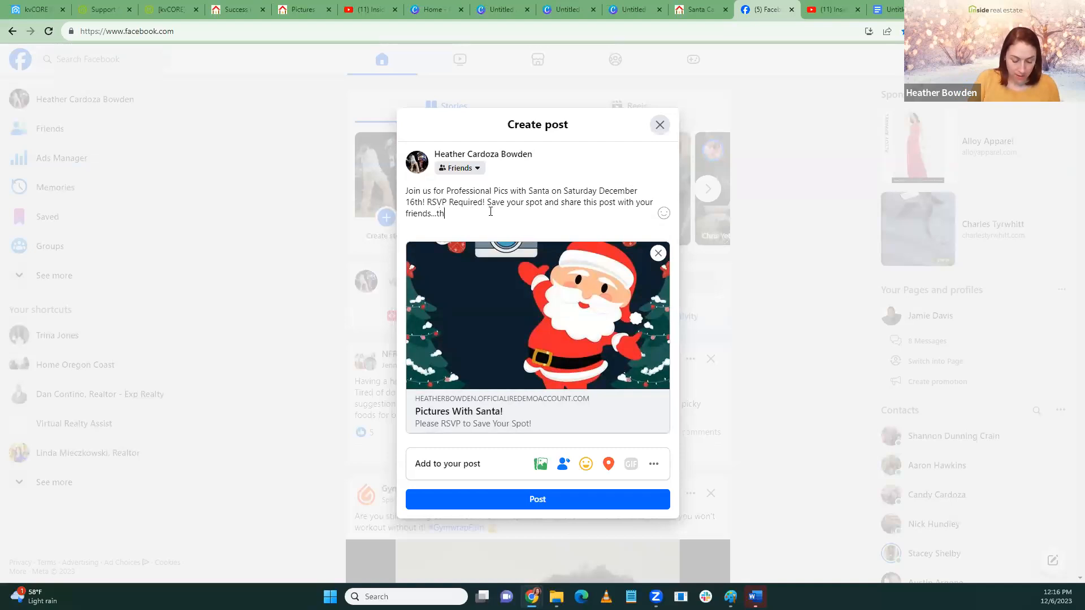
type("e more the m")
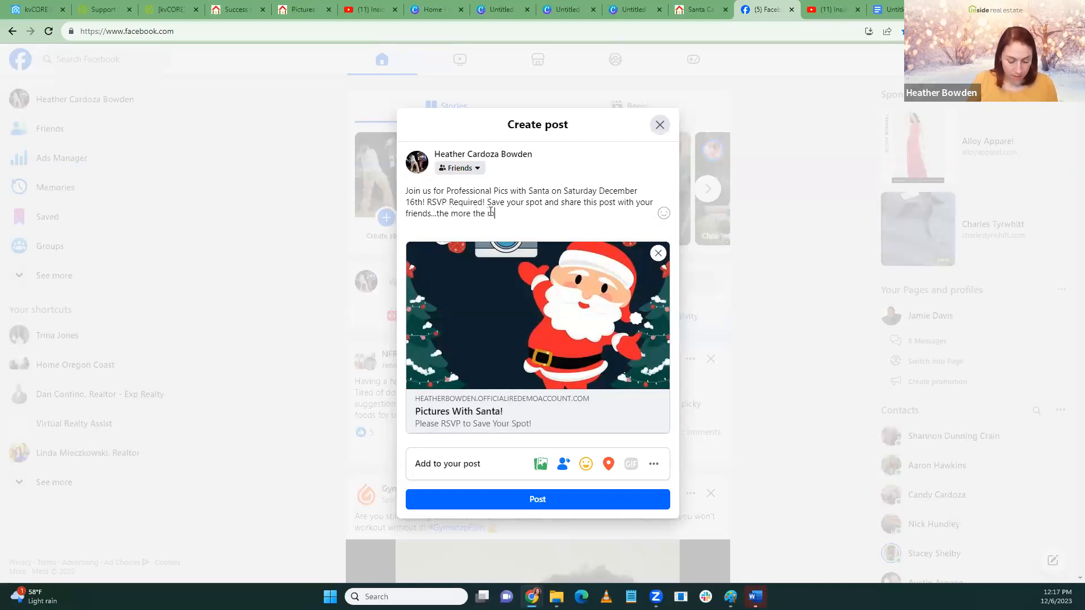
type("errier!")
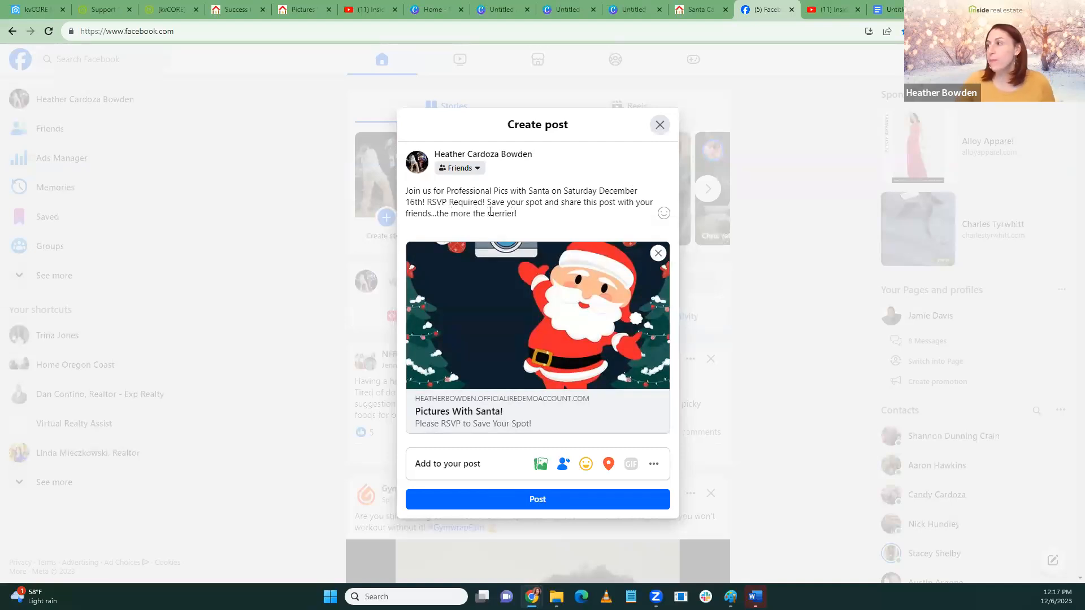
Add an evergreen tree emoji after "the more the merrier!" in the post text
left_click(663, 213)
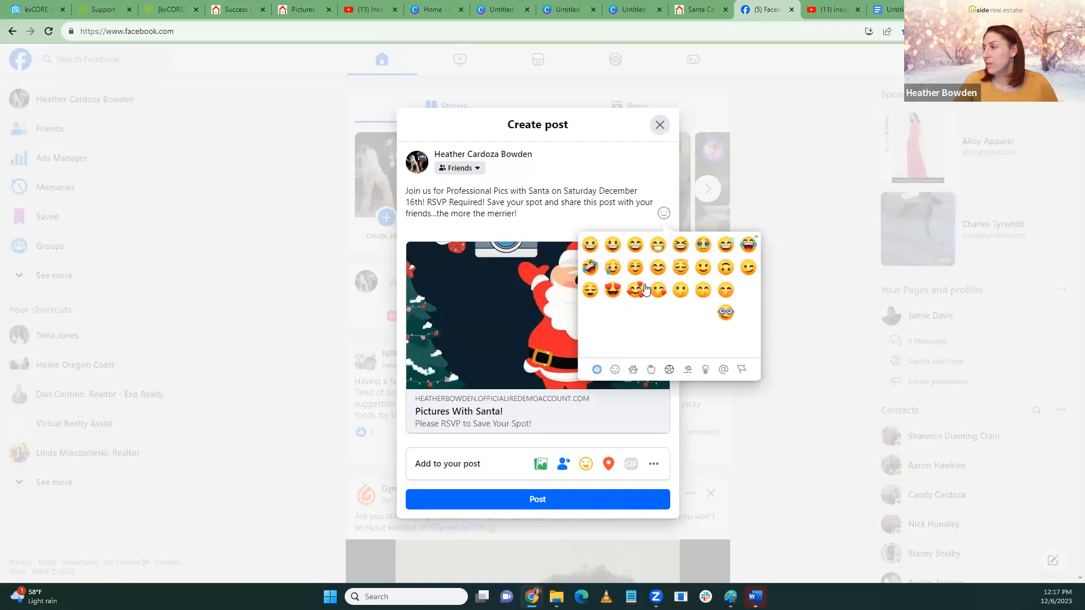
scroll(641, 293, "down", 5)
scroll(639, 295, "down", 5)
scroll(639, 295, "up", 4)
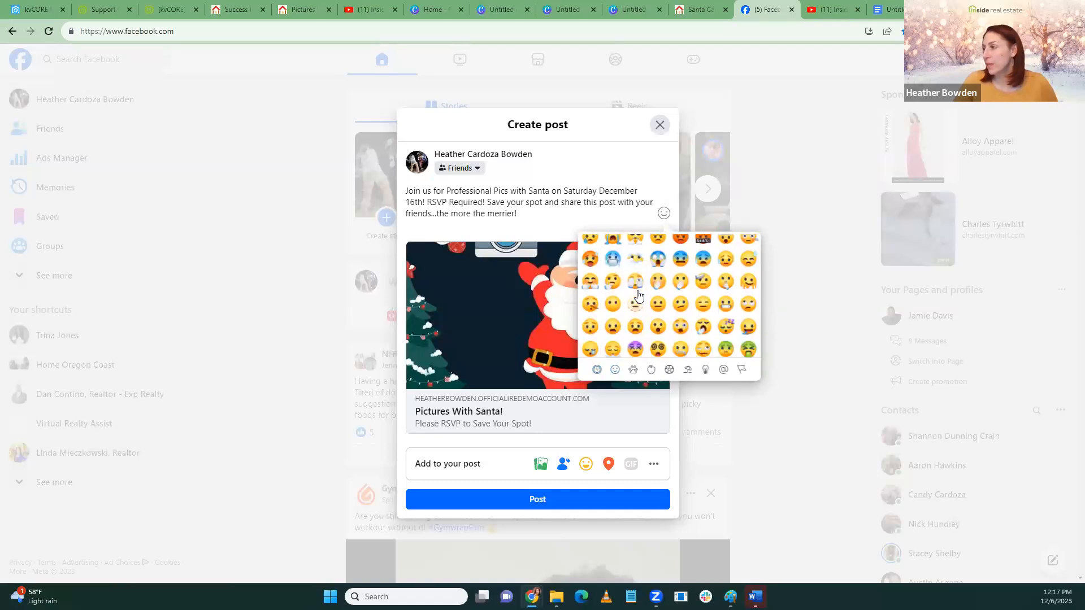
scroll(638, 295, "down", 3)
scroll(638, 295, "down", 15)
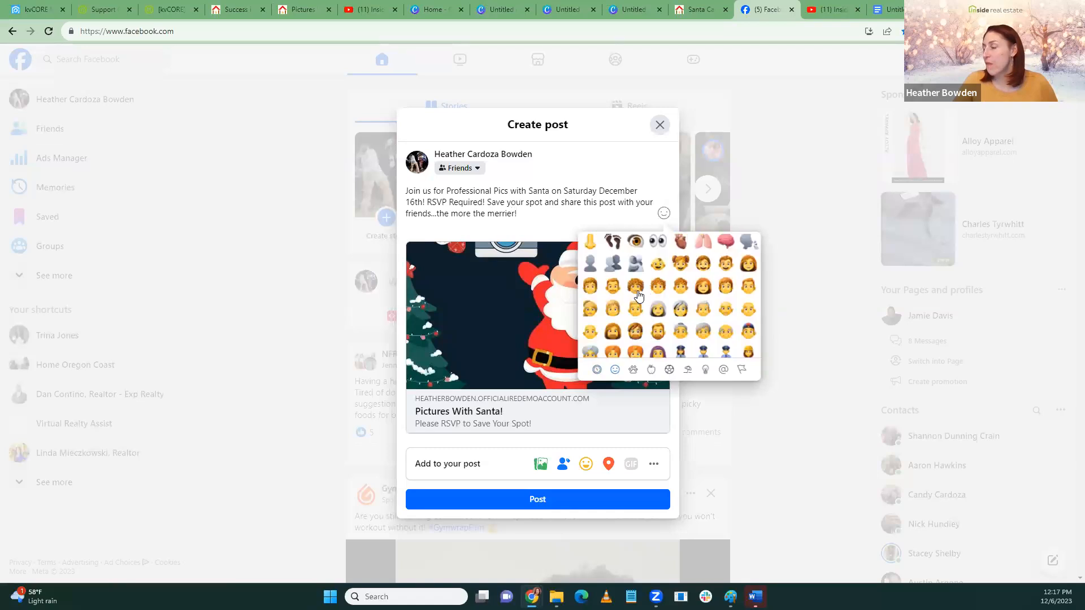
scroll(639, 294, "down", 15)
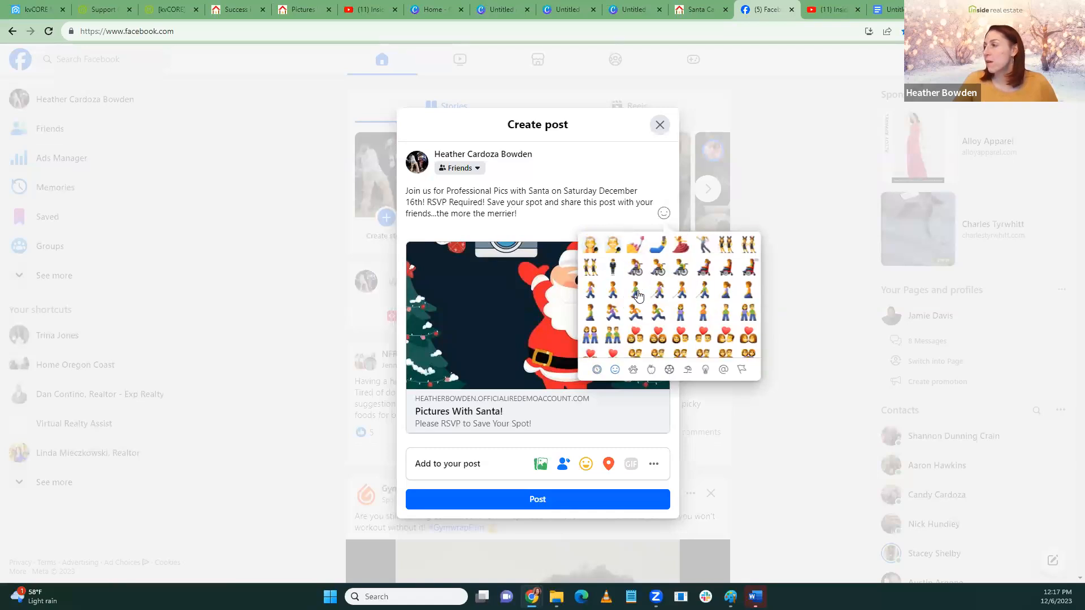
scroll(638, 295, "down", 15)
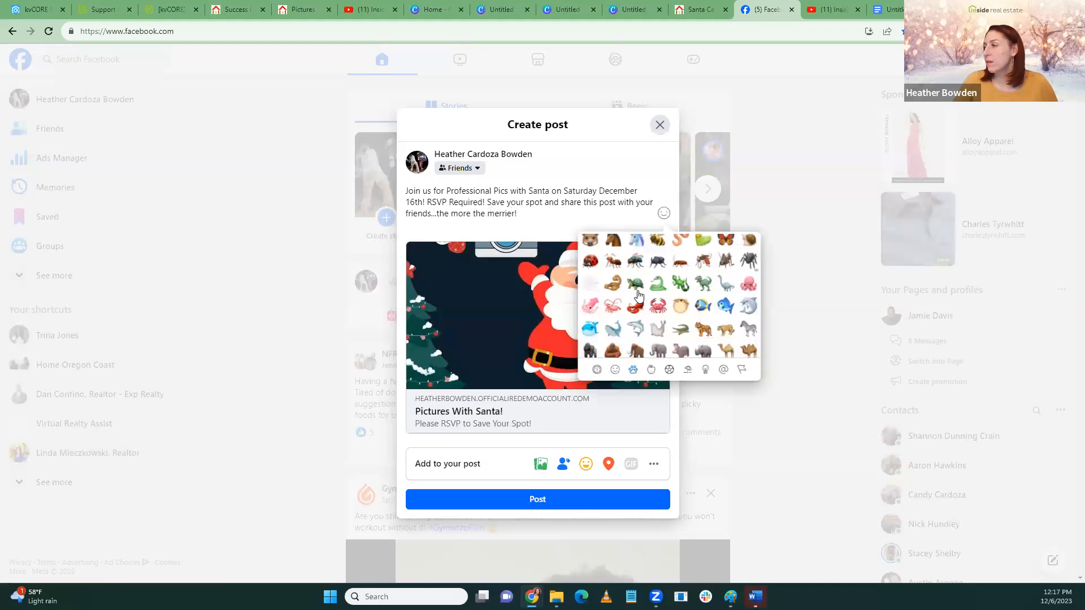
scroll(639, 295, "down", 3)
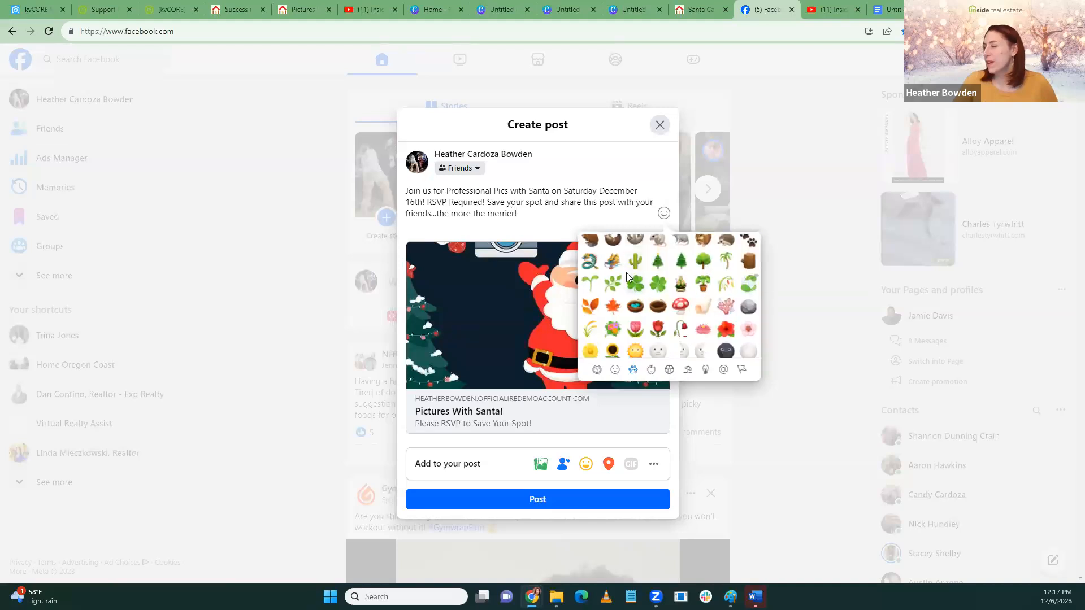
left_click(658, 261)
scroll(661, 276, "down", 2)
scroll(661, 276, "down", 15)
scroll(661, 275, "down", 15)
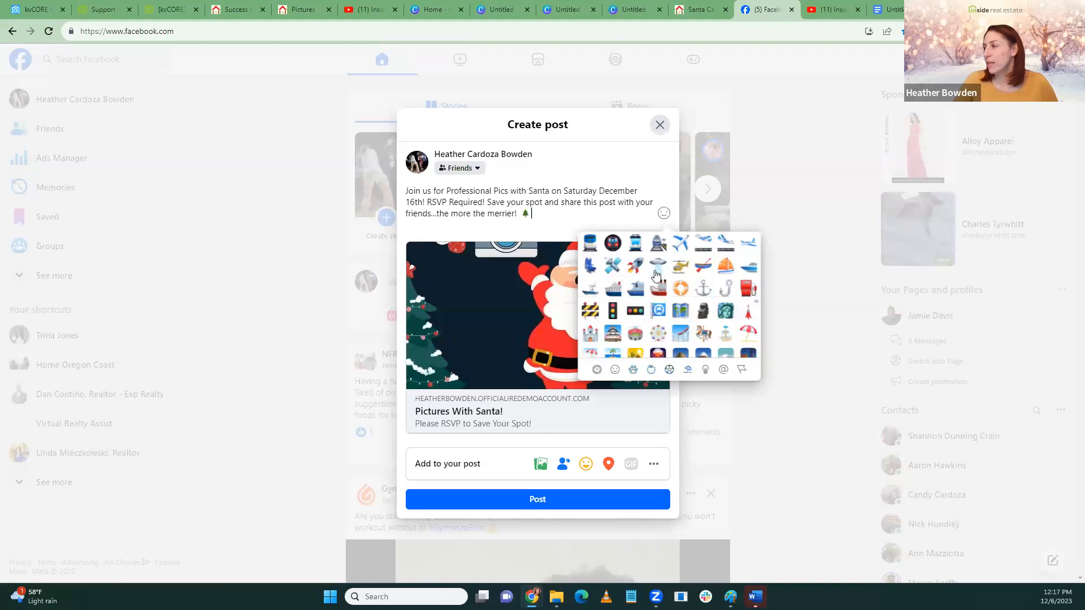
left_click(552, 216)
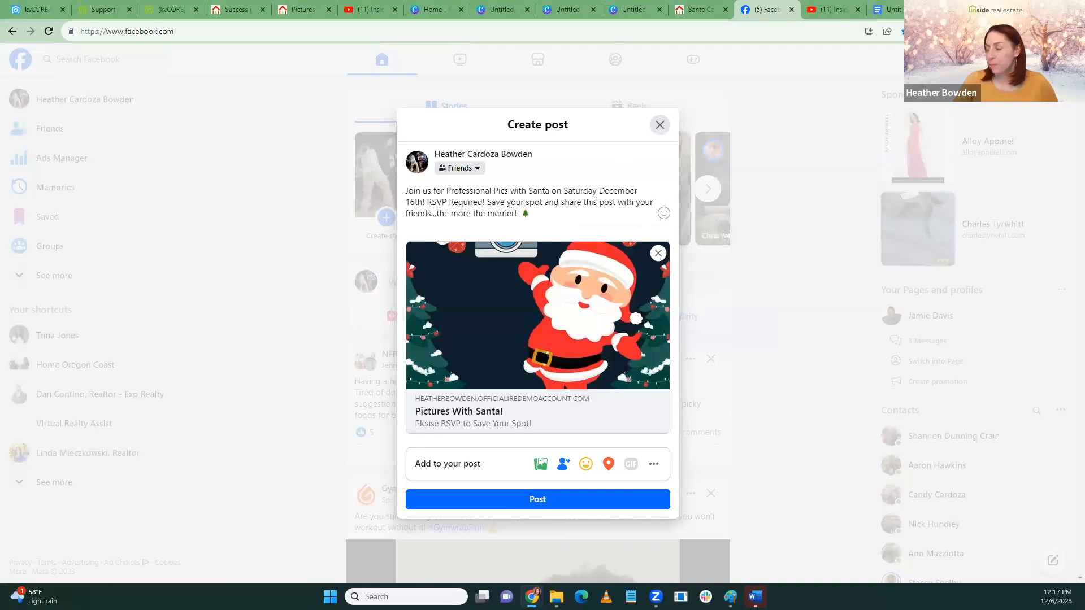
Open the Emojipedia website in a new browser tab
key("ctrl+t")
type("emo")
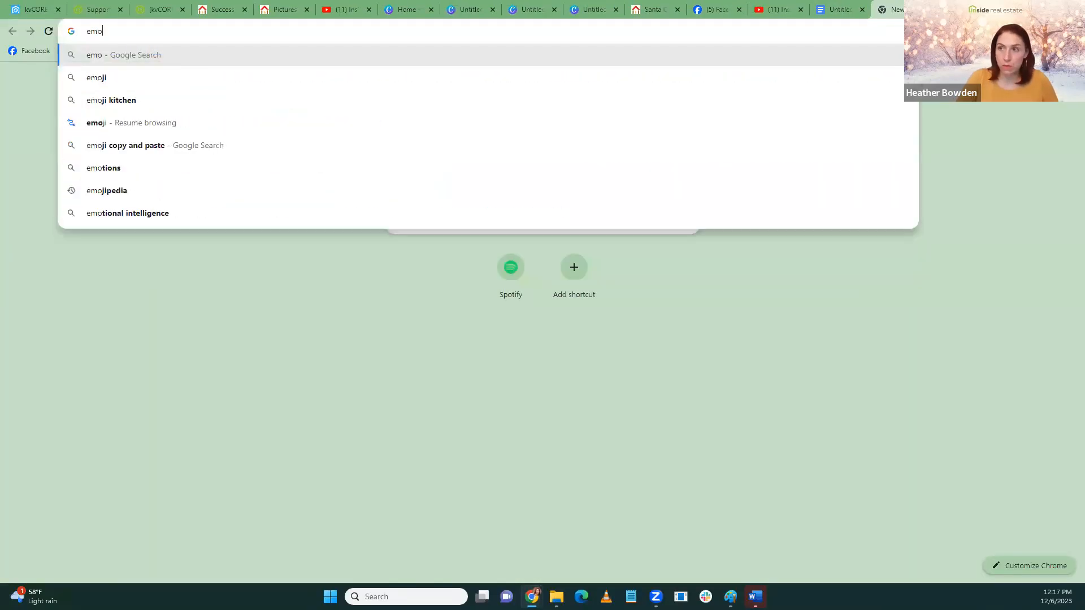
type("ji")
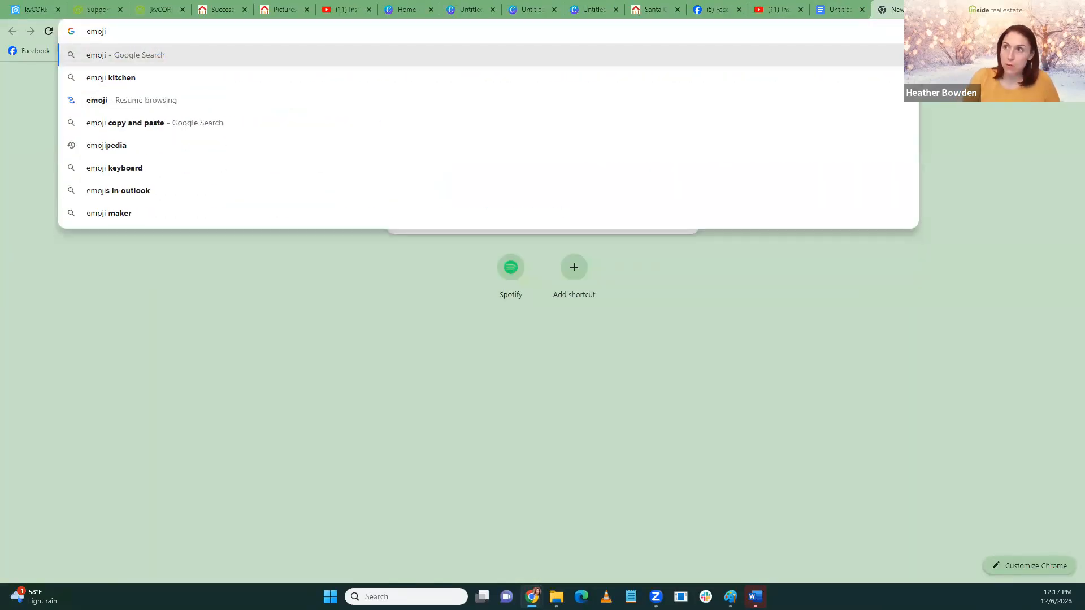
type("ped")
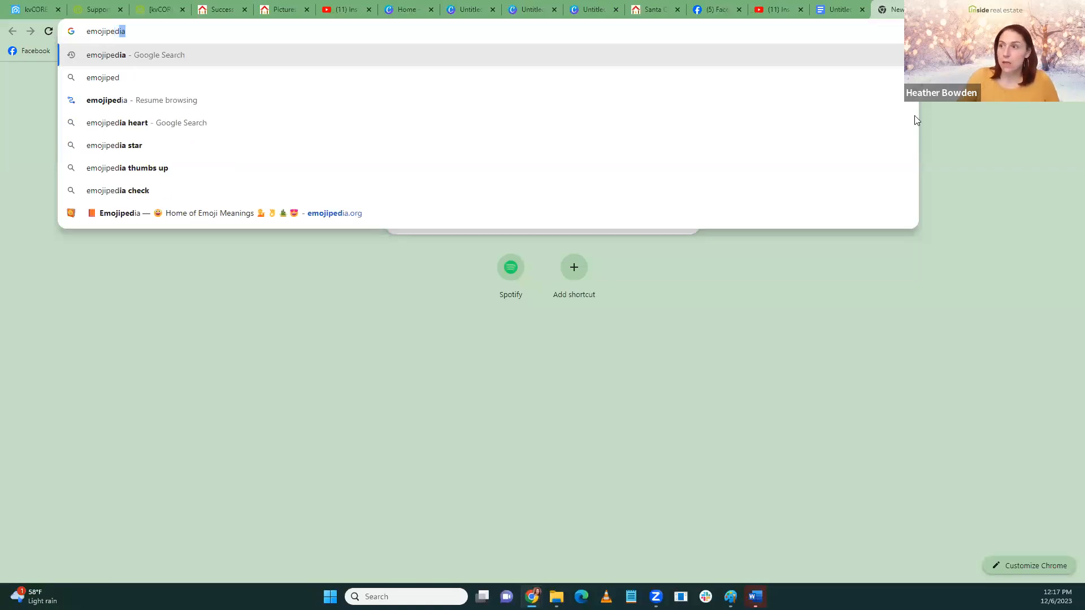
left_click(412, 213)
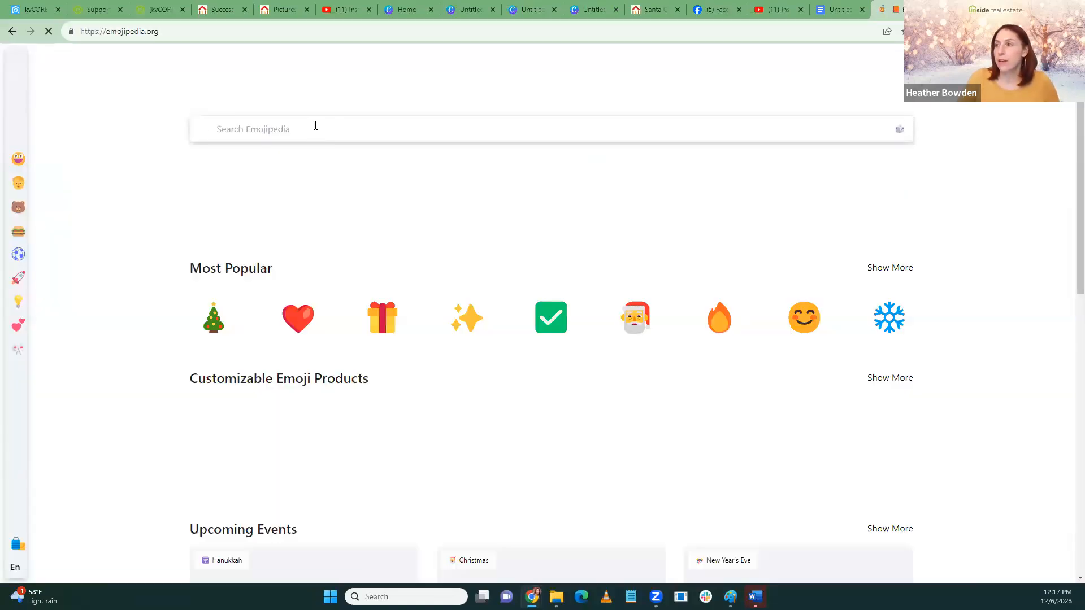
Search Emojipedia for "santa" and copy the Santa Claus emoji
left_click(314, 125)
type("santa")
key("Return")
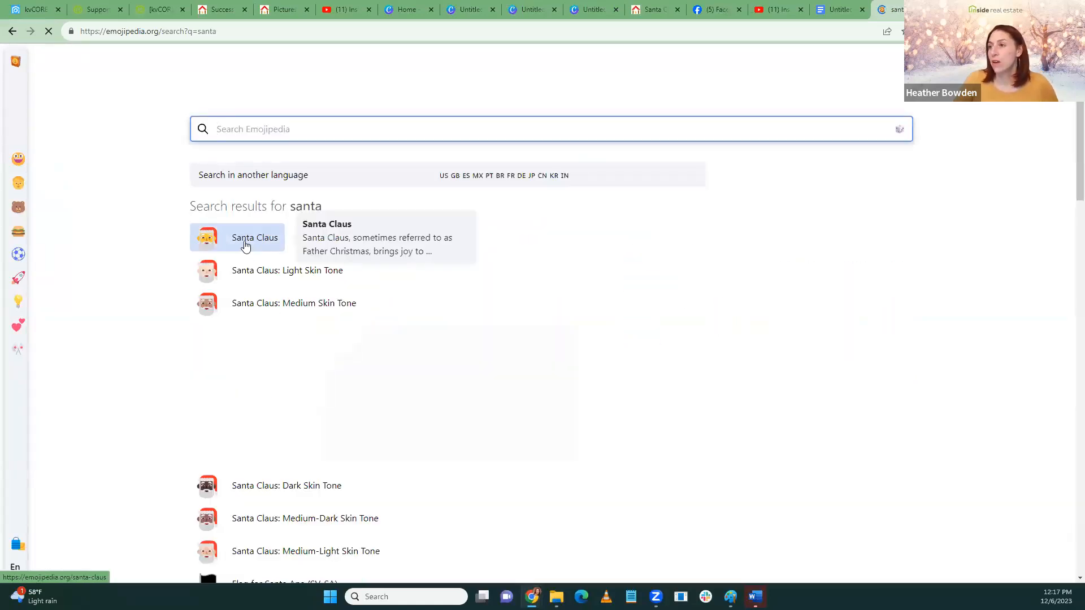
left_click(245, 245)
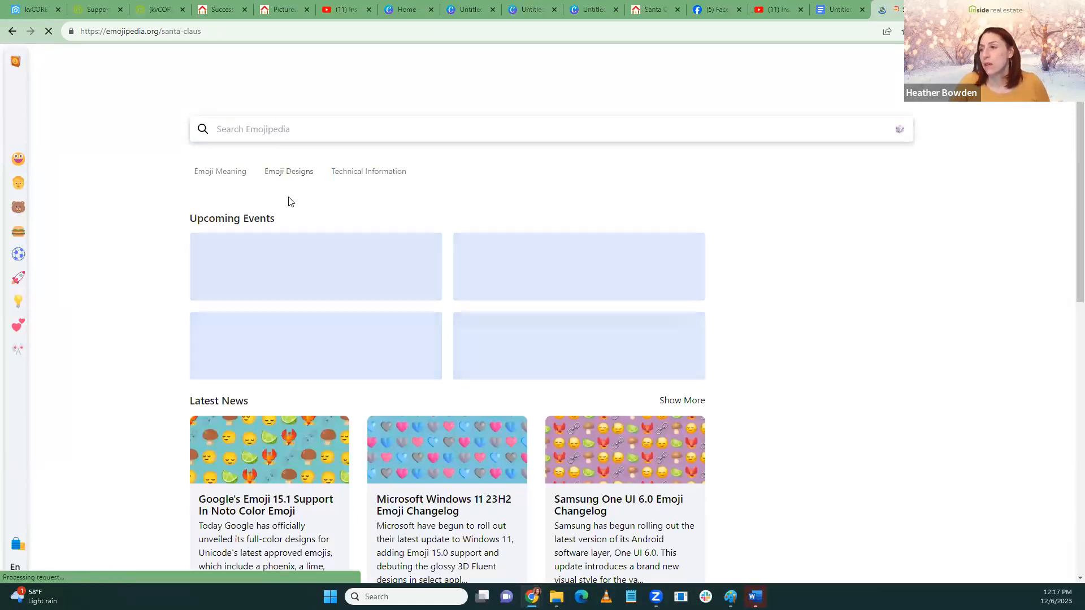
left_click(260, 280)
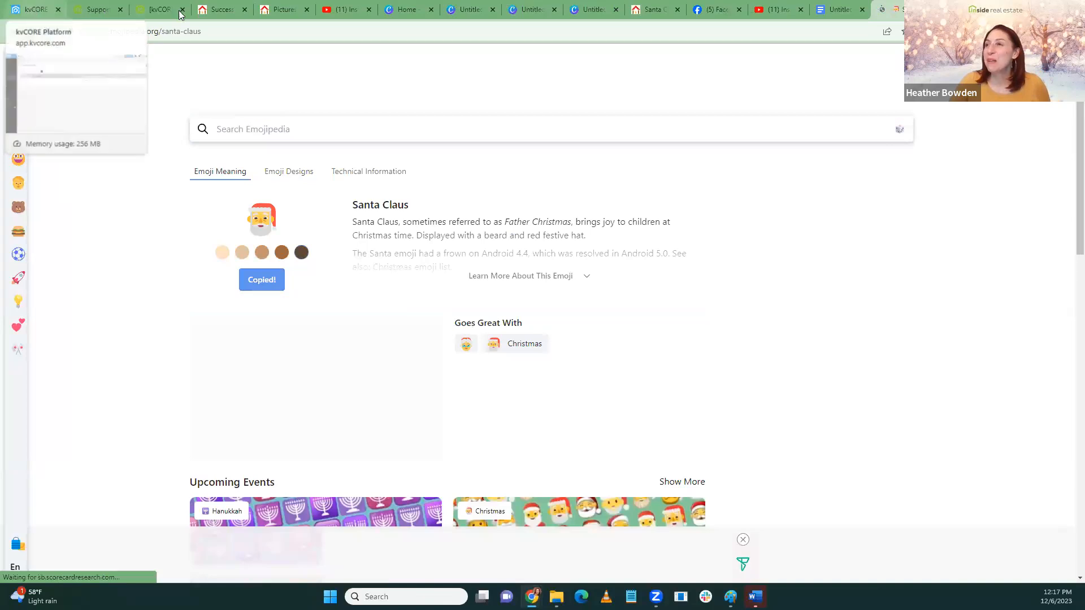
Return to the Facebook post and paste the Santa Claus emoji after "Pics with Santa"
left_click(719, 11)
left_click(551, 191)
key("ctrl+v")
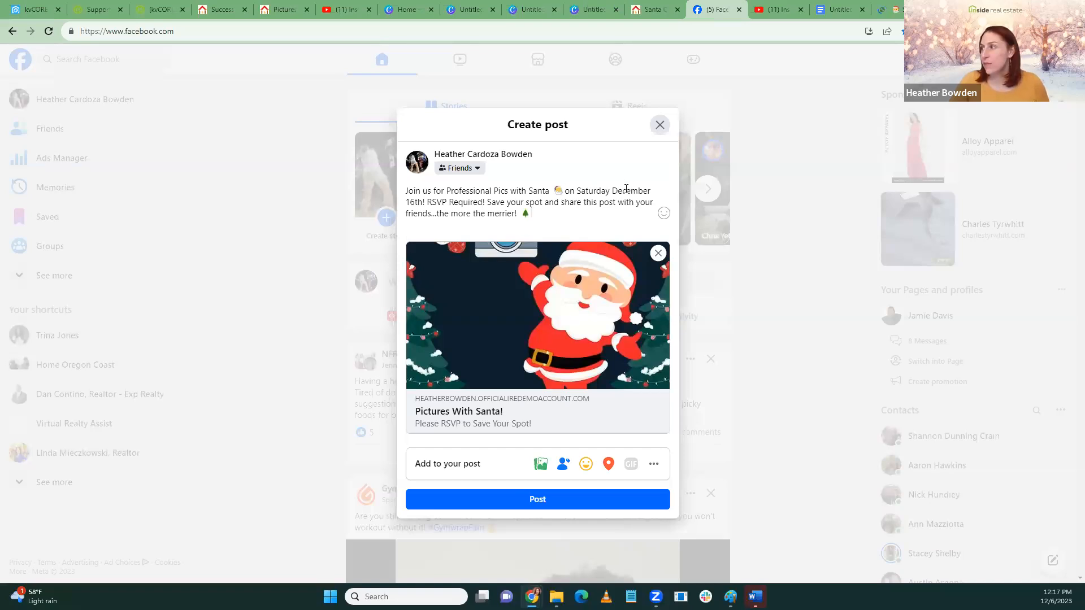
Find "camera" on Emojipedia, copy the Camera with Flash emoji and paste it after "Professional" in the Facebook post
left_click(493, 191)
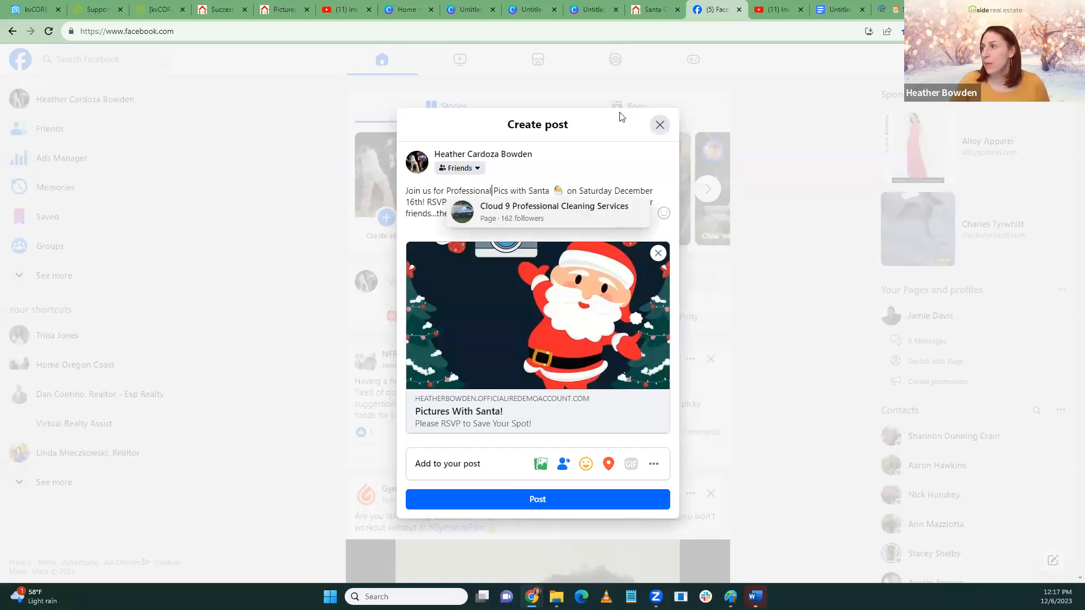
left_click(898, 10)
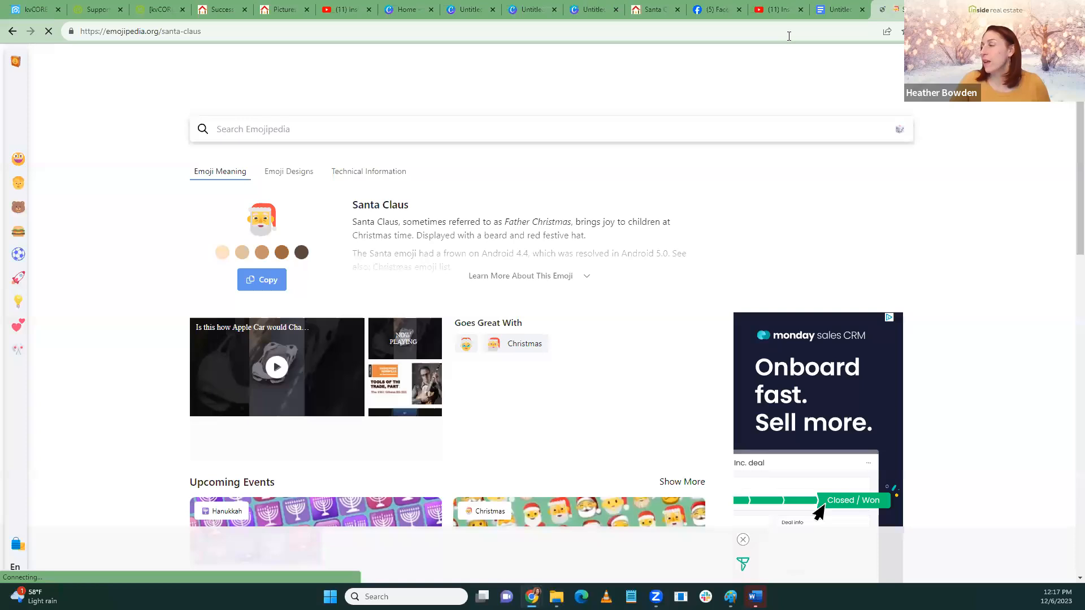
left_click(410, 133)
type("camera")
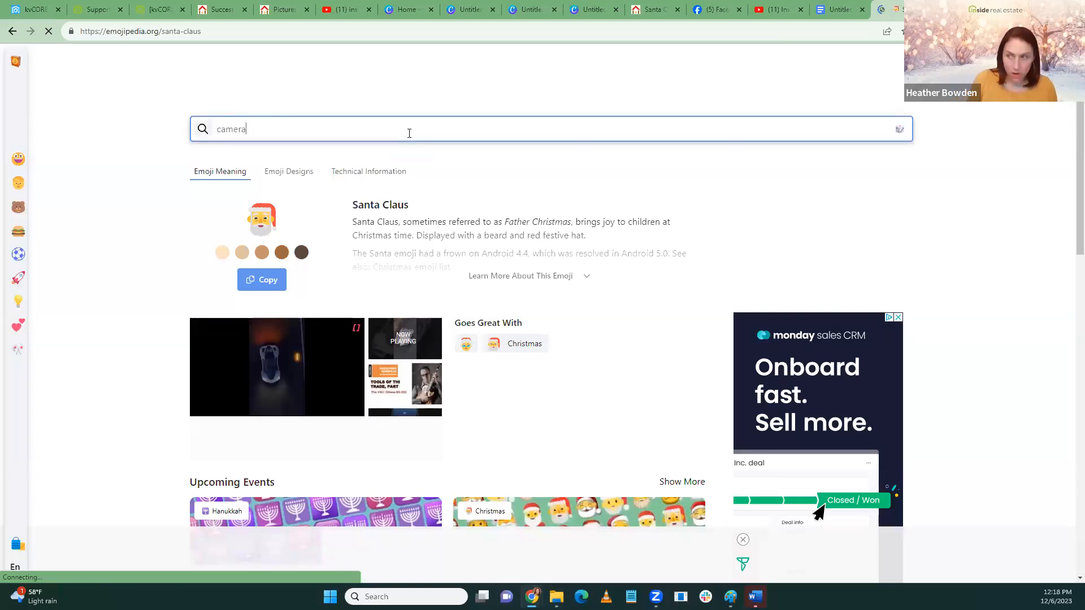
key("Return")
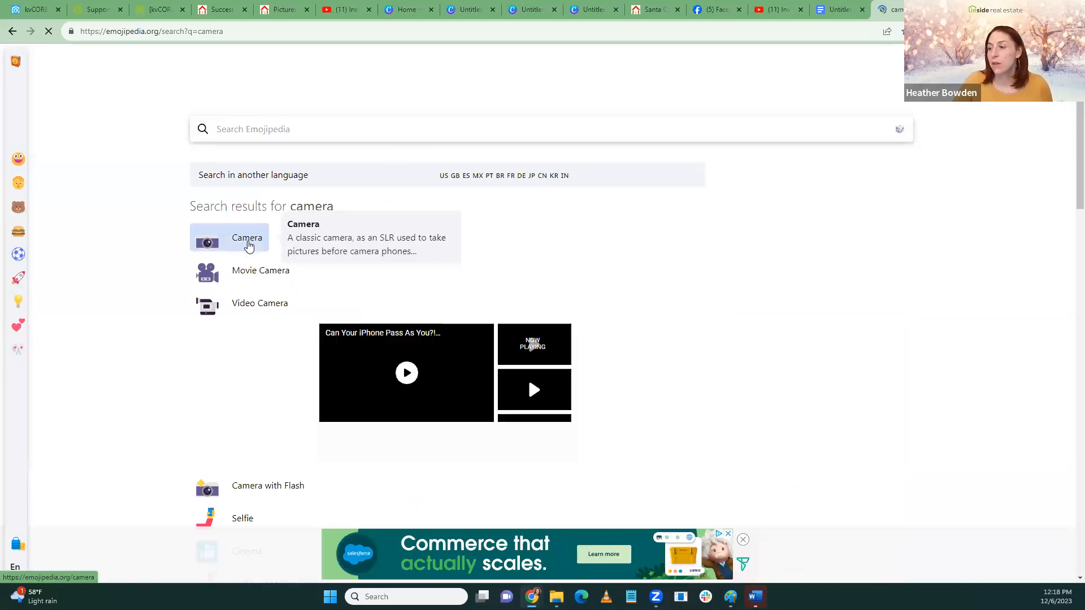
scroll(233, 430, "down", 1)
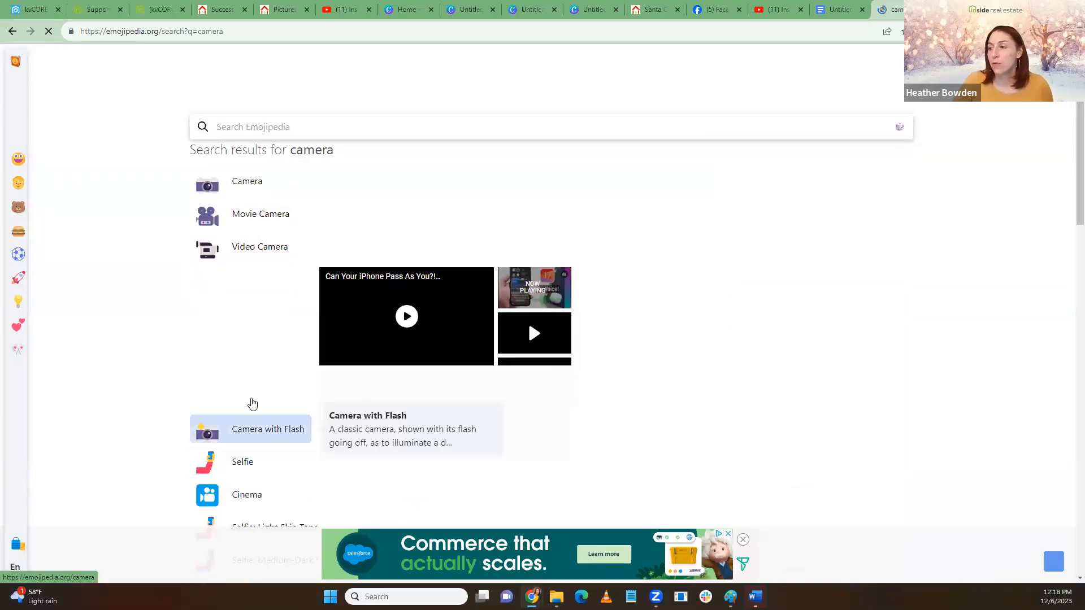
left_click(254, 293)
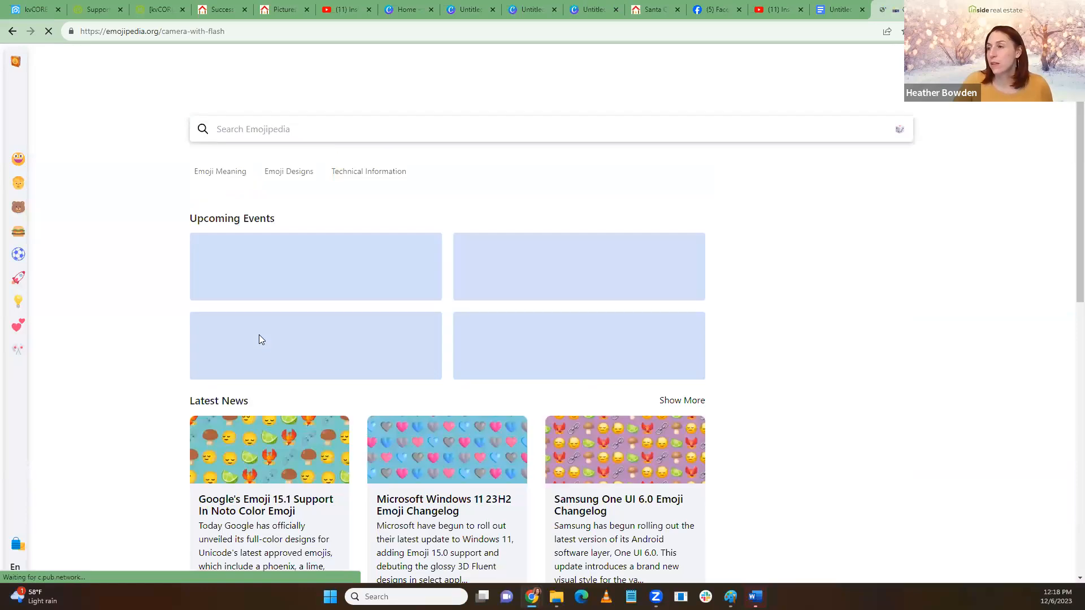
left_click(260, 257)
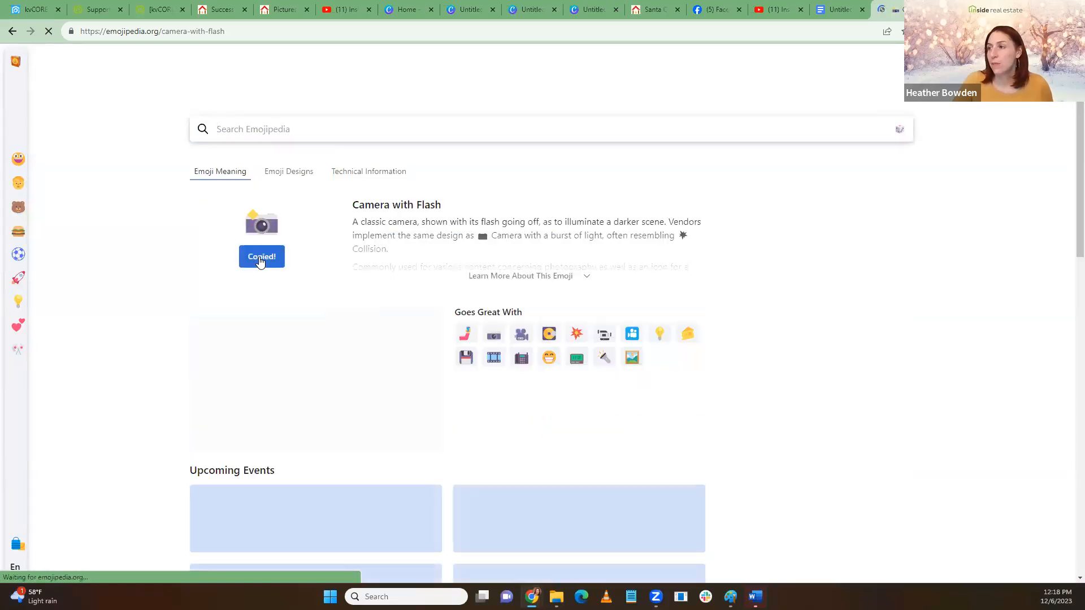
left_click(713, 9)
key("ctrl+v")
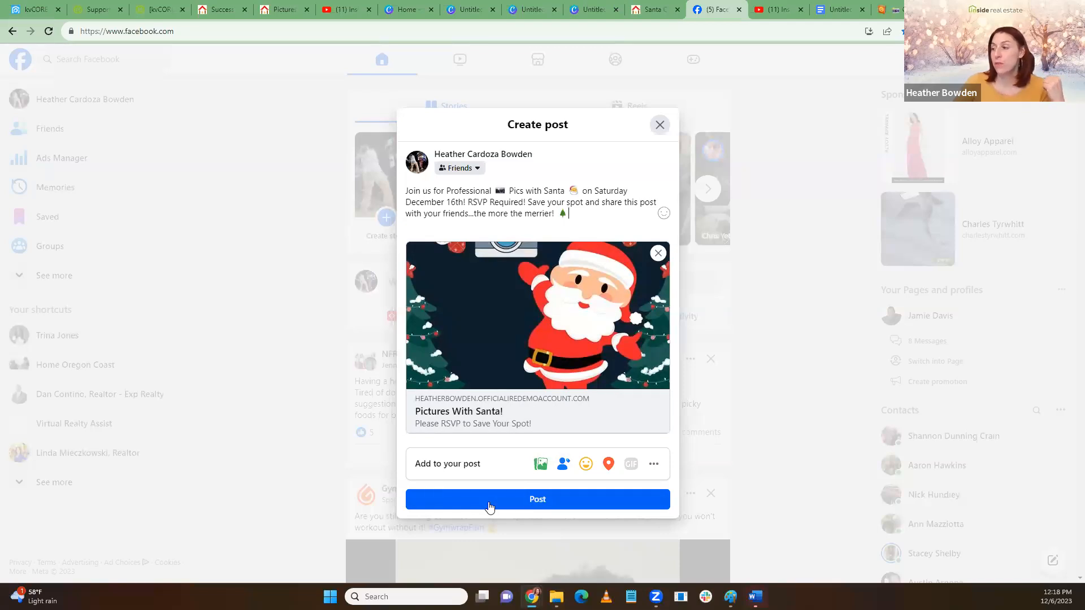
Publish the Facebook post and test its Pictures With Santa! link to the landing page
left_click(489, 506)
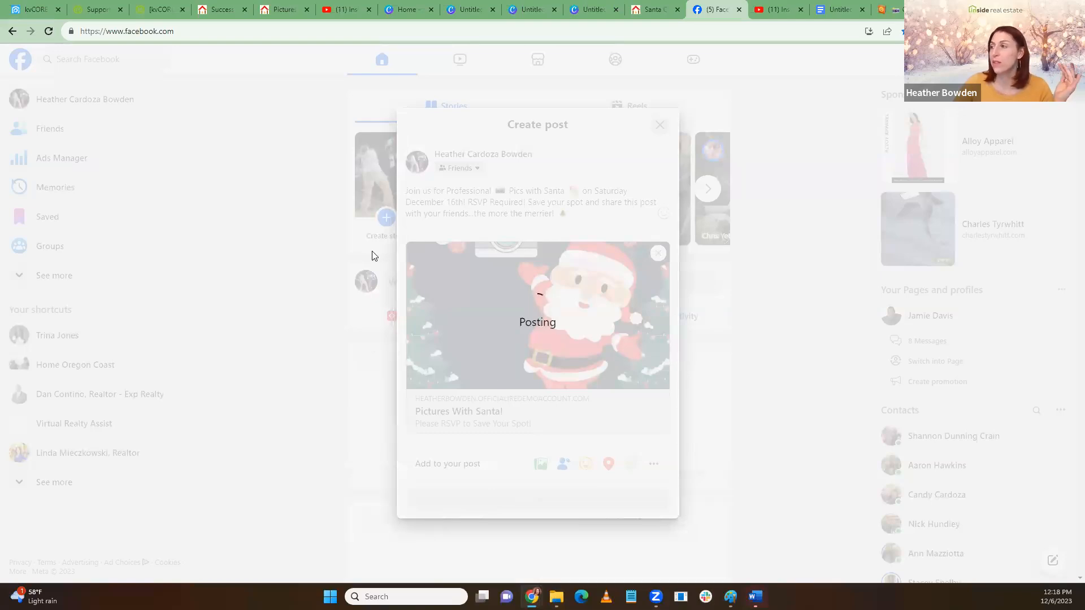
scroll(354, 292, "down", 3)
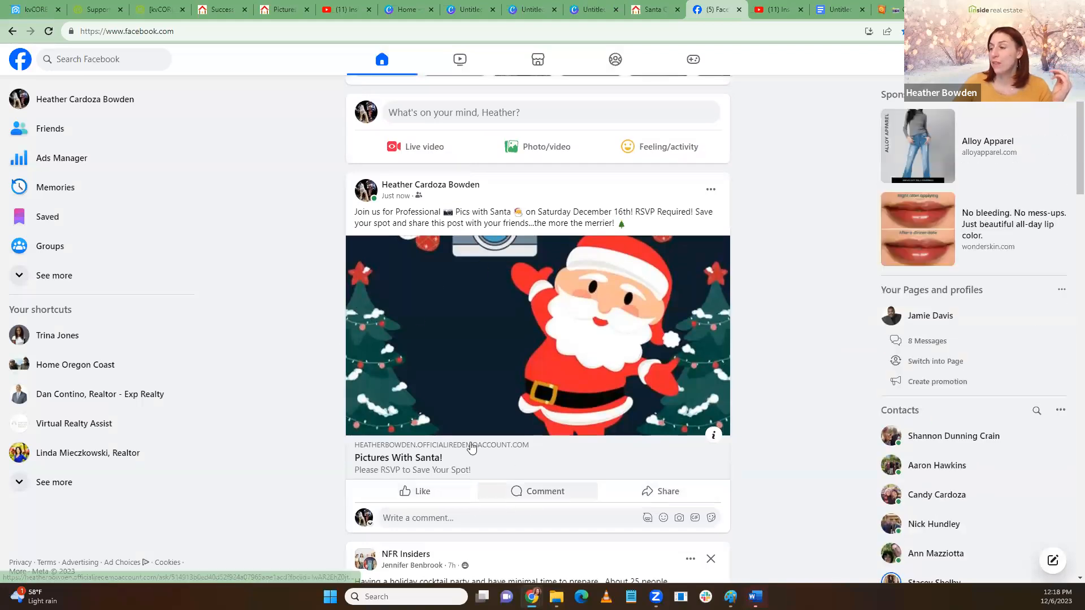
left_click(489, 457)
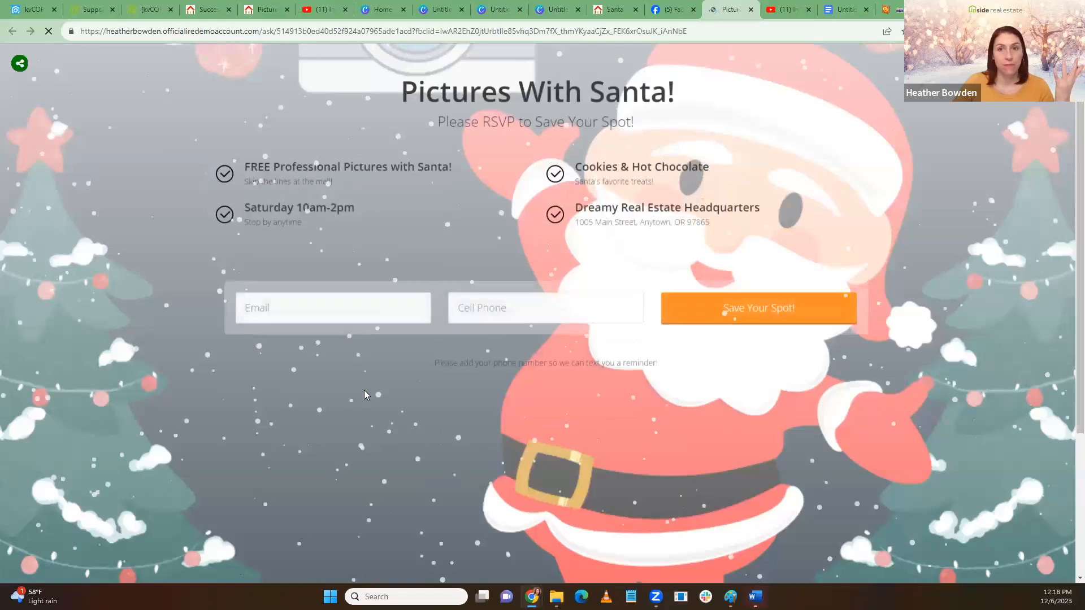
Return to Facebook and move the published Pics with Santa post to the trash
left_click(669, 10)
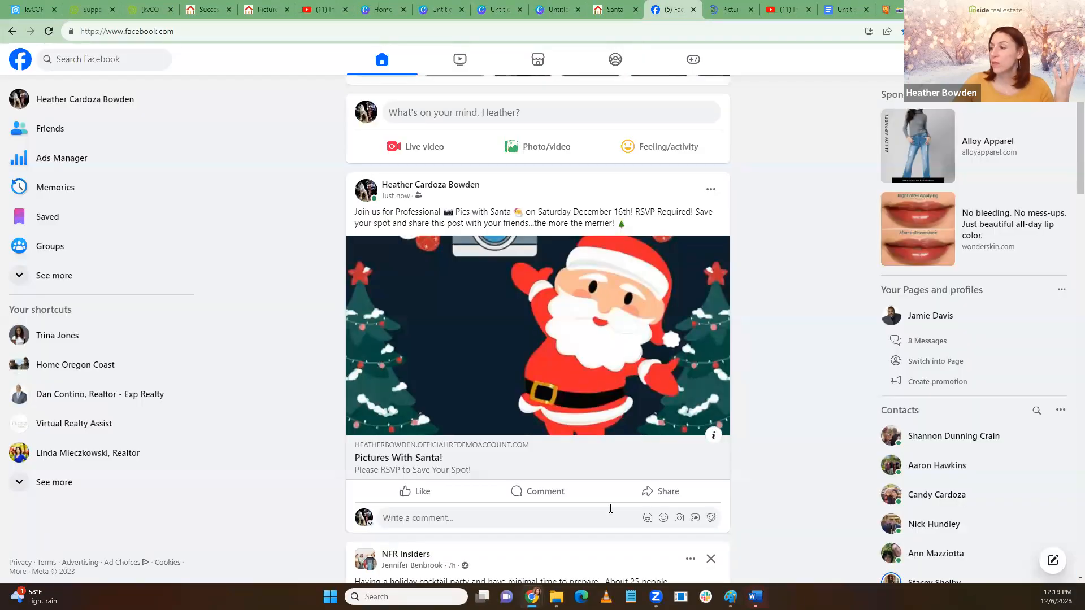
left_click(711, 192)
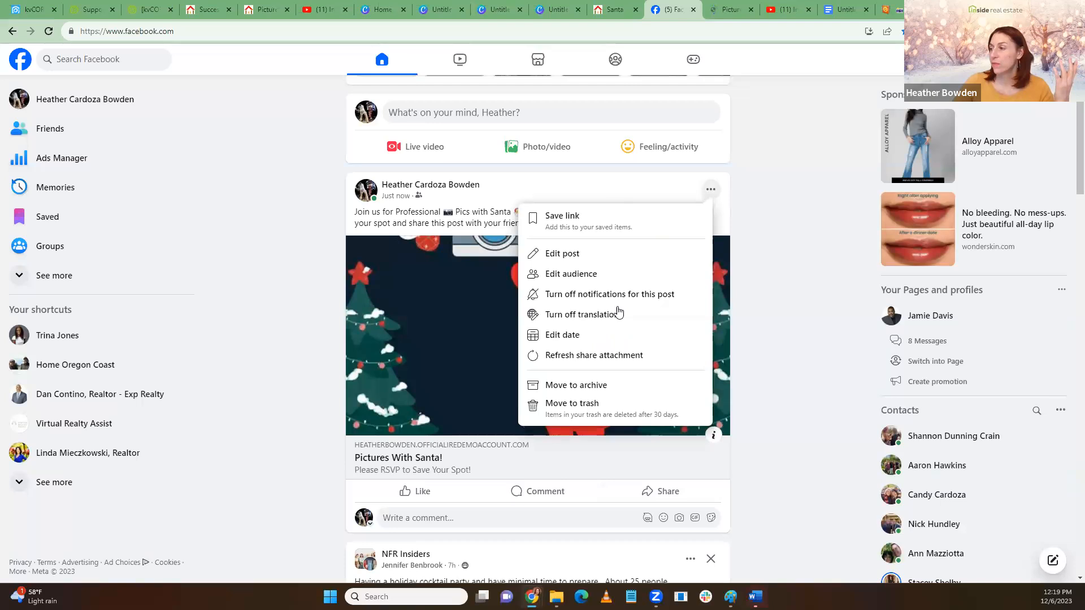
left_click(572, 406)
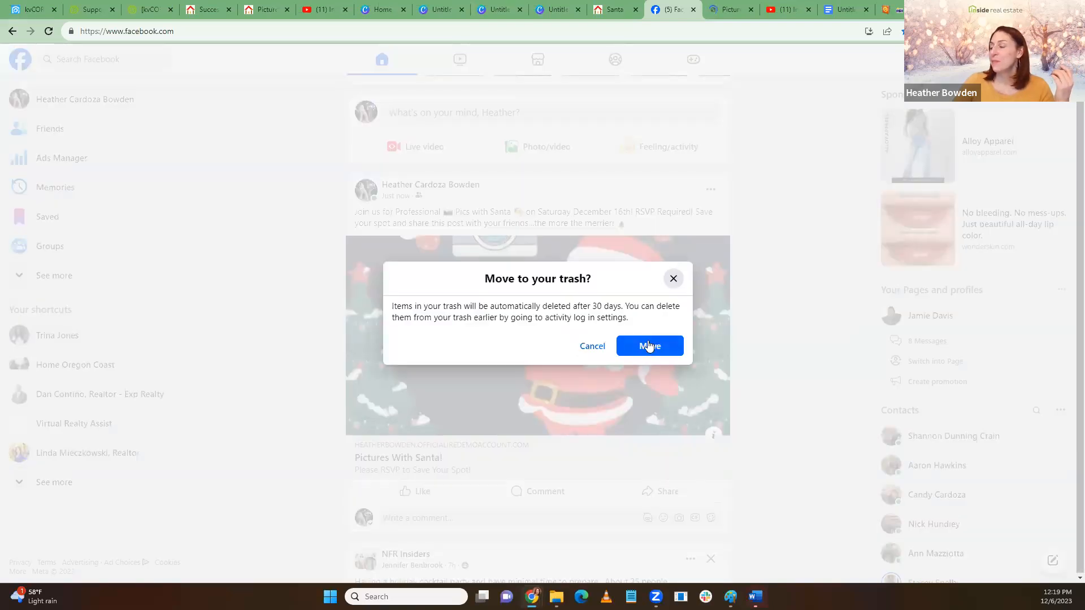
left_click(649, 346)
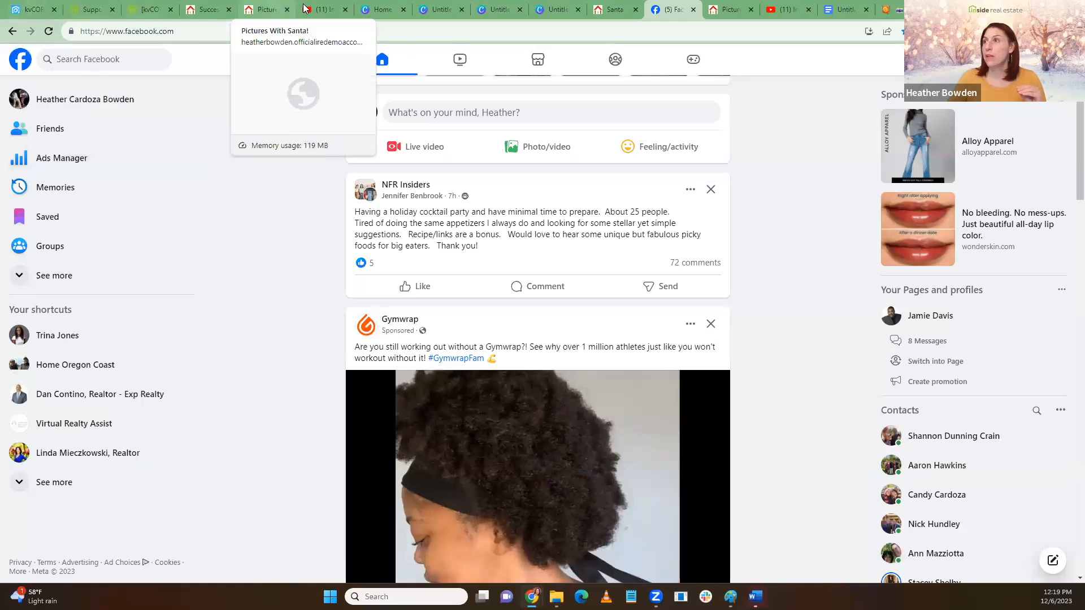
Switch to the Inside Real Estate YouTube channel and search its videos for "linktree"
left_click(322, 10)
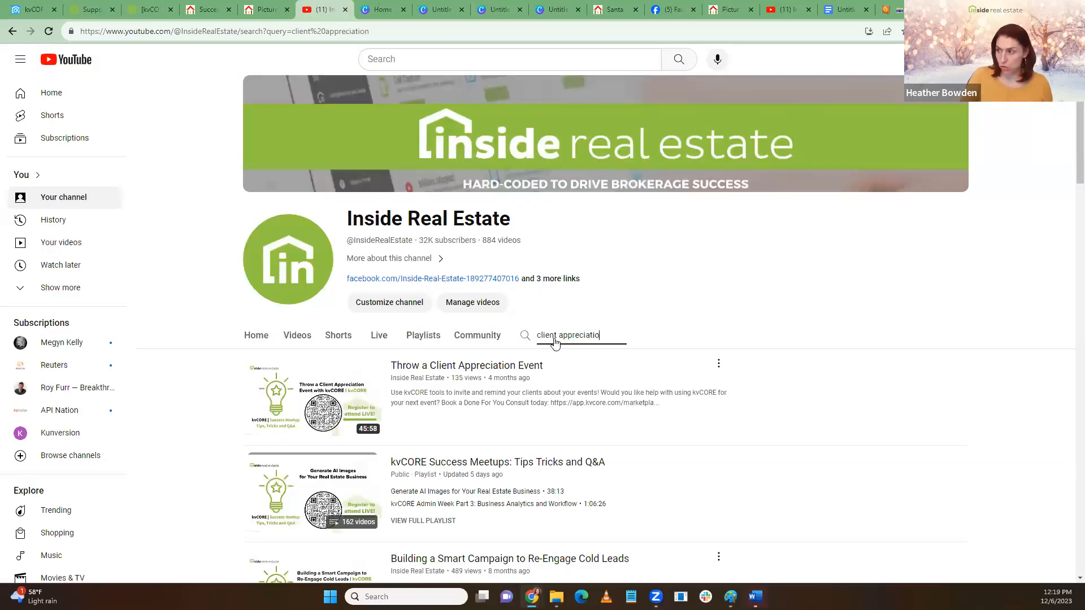
key("BackSpace")
key("BackSpace")
key("BackSpace")
key("BackSpace")
key("BackSpace")
key("BackSpace")
key("BackSpace")
key("BackSpace")
key("BackSpace")
key("BackSpace")
key("BackSpace")
key("BackSpace")
key("BackSpace")
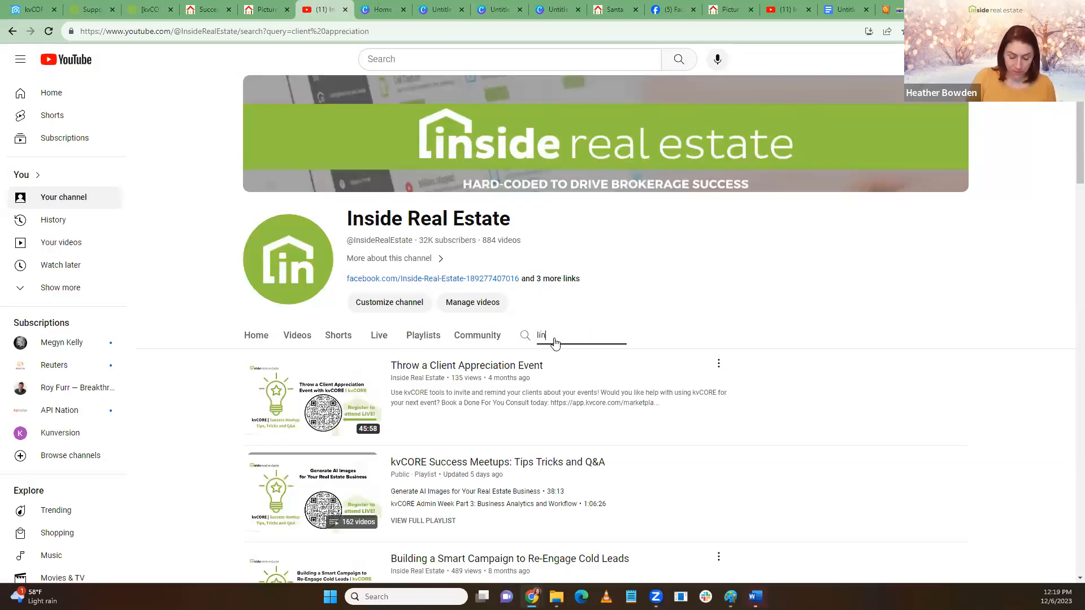
type("linktree")
key("Return")
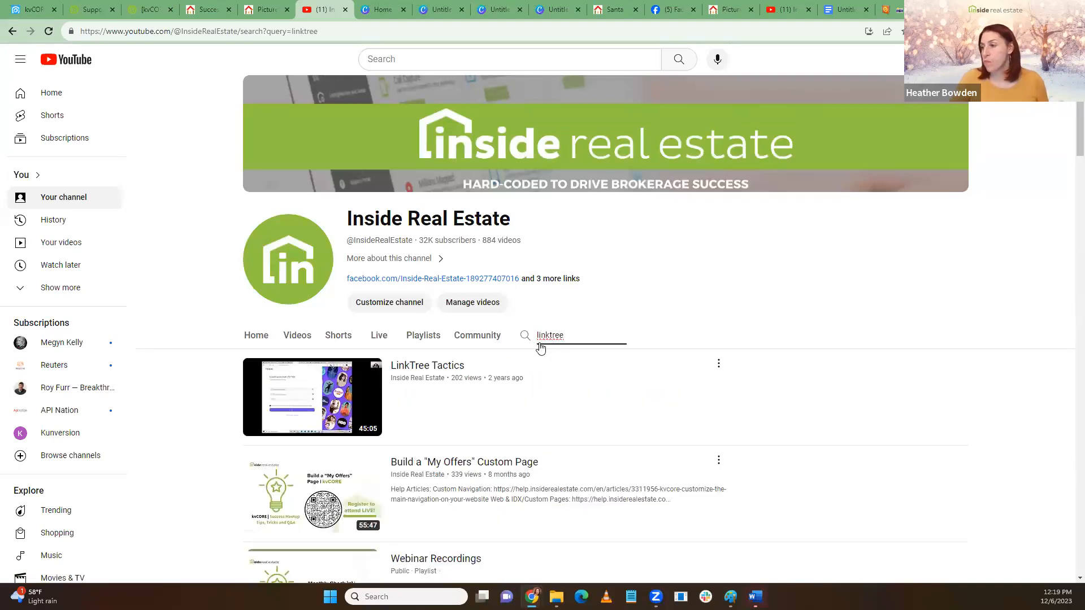
Copy the share link of the LinkTree Tactics video from the channel's search results
scroll(622, 339, "down", 1)
left_click(719, 309)
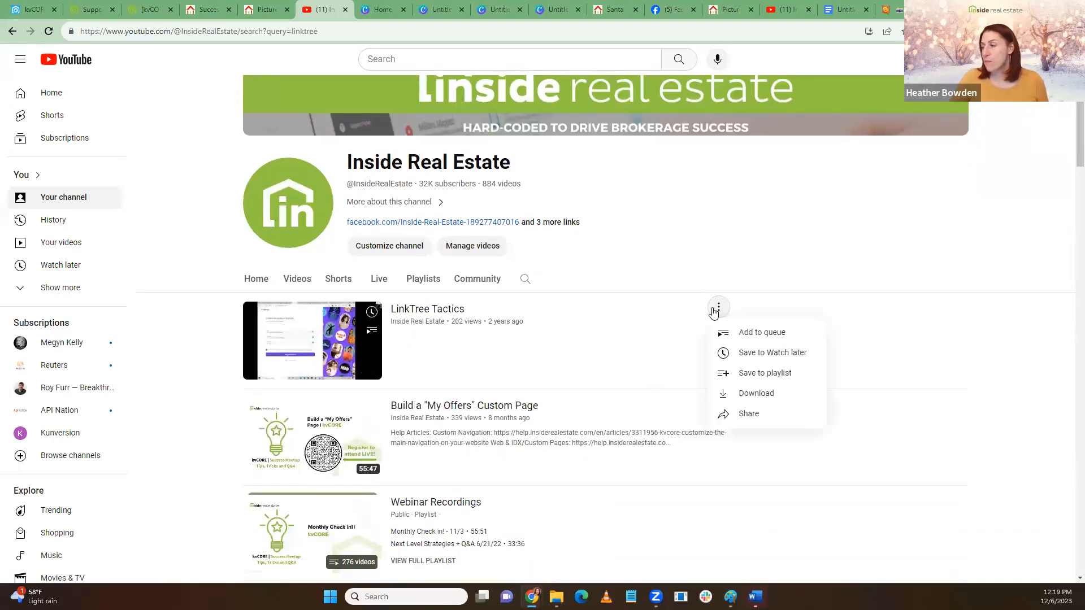
left_click(732, 413)
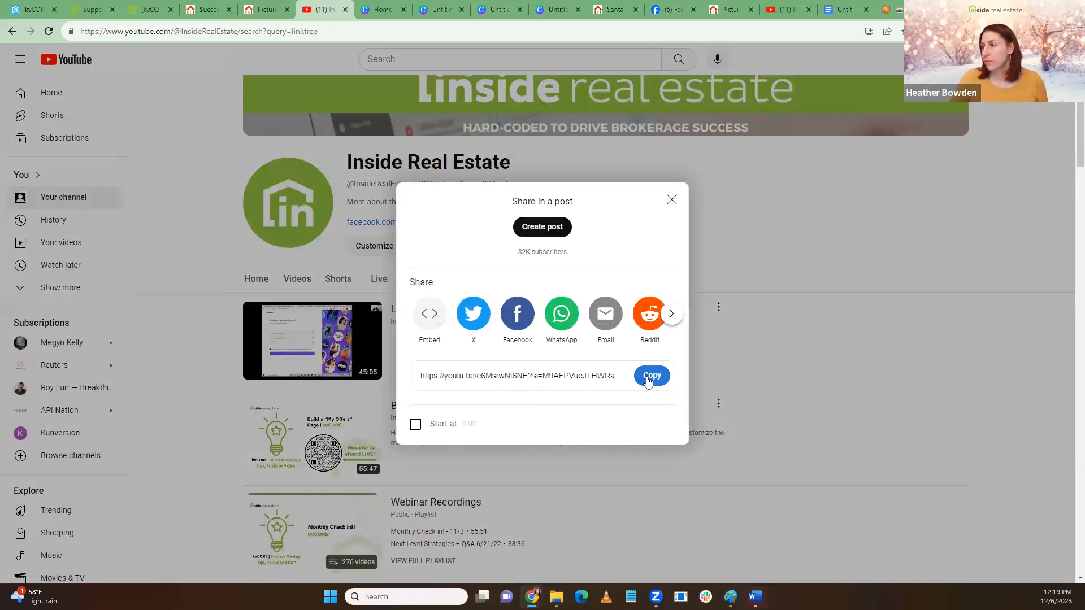
left_click(650, 376)
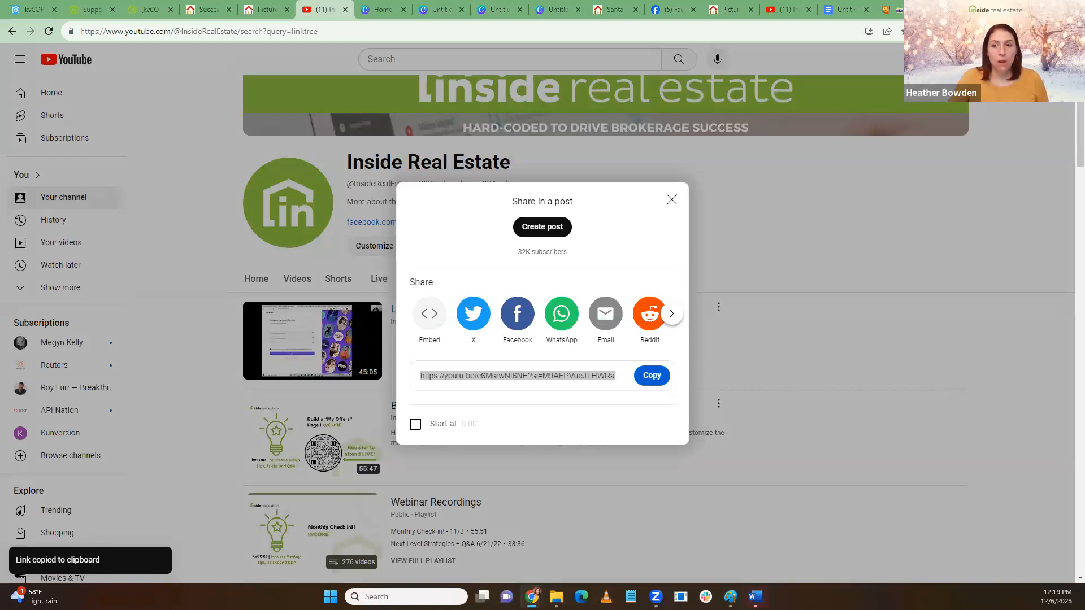
left_click(671, 200)
scroll(141, 243, "up", 1)
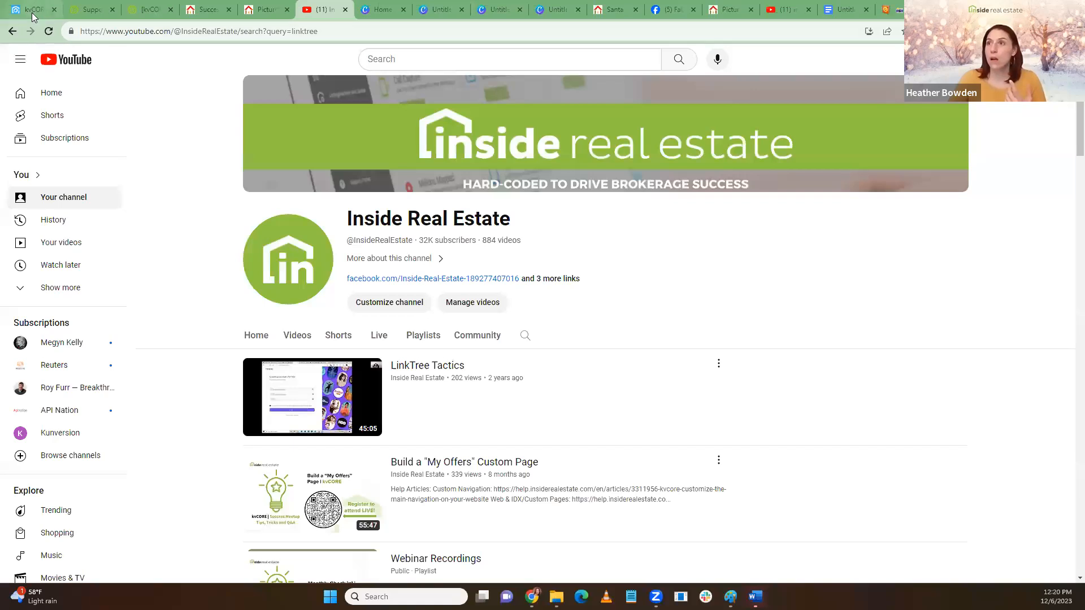
Switch to kvCORE, start a new landing page of type Video + Lead and review its video and contact form layout
left_click(31, 11)
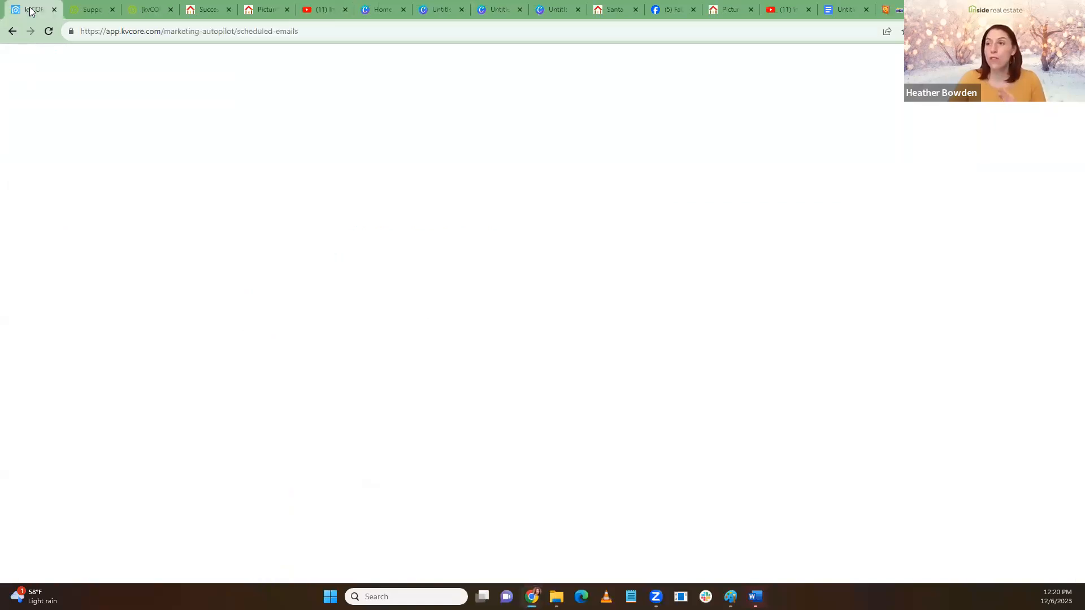
mouse_move(58, 233)
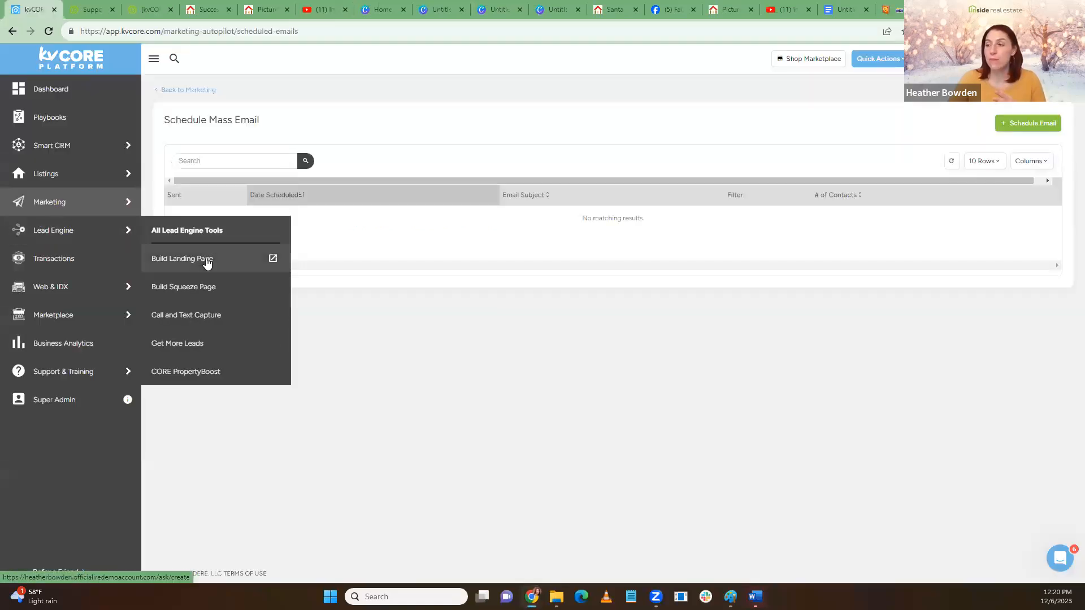
left_click(207, 261)
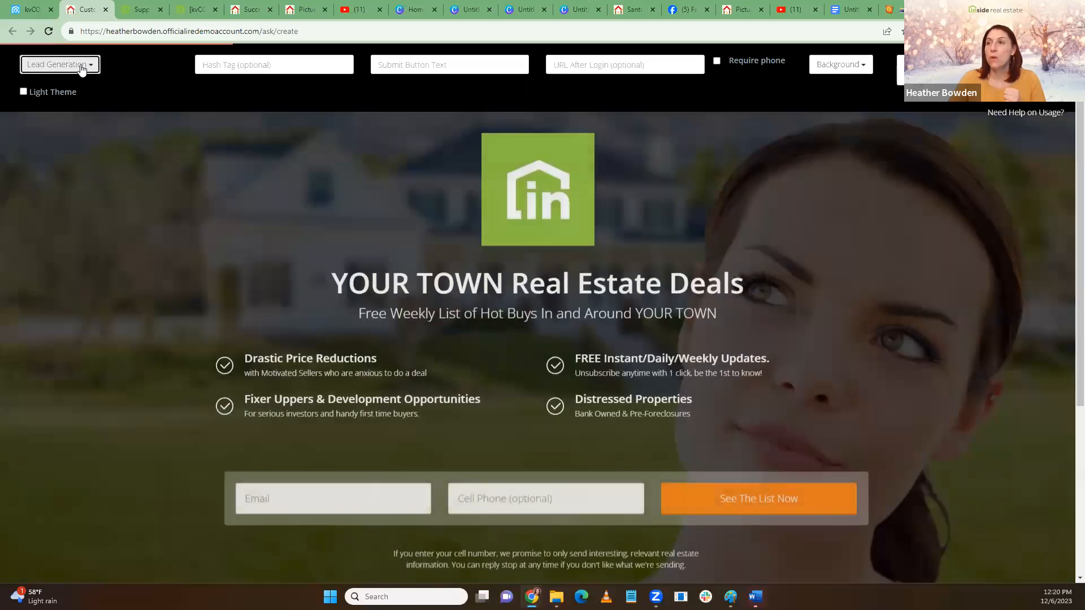
left_click(82, 66)
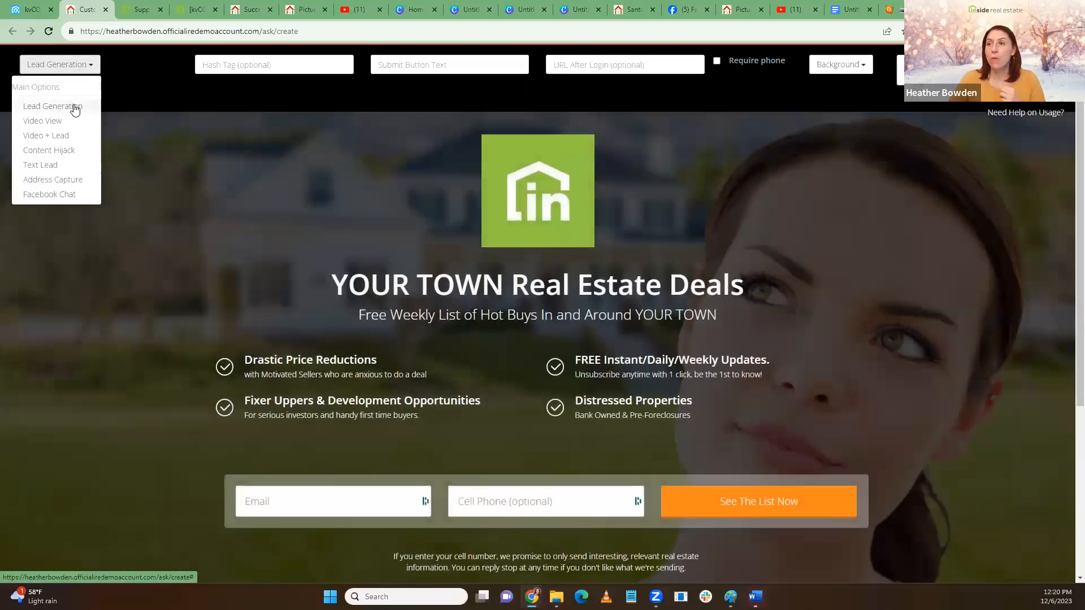
left_click(64, 137)
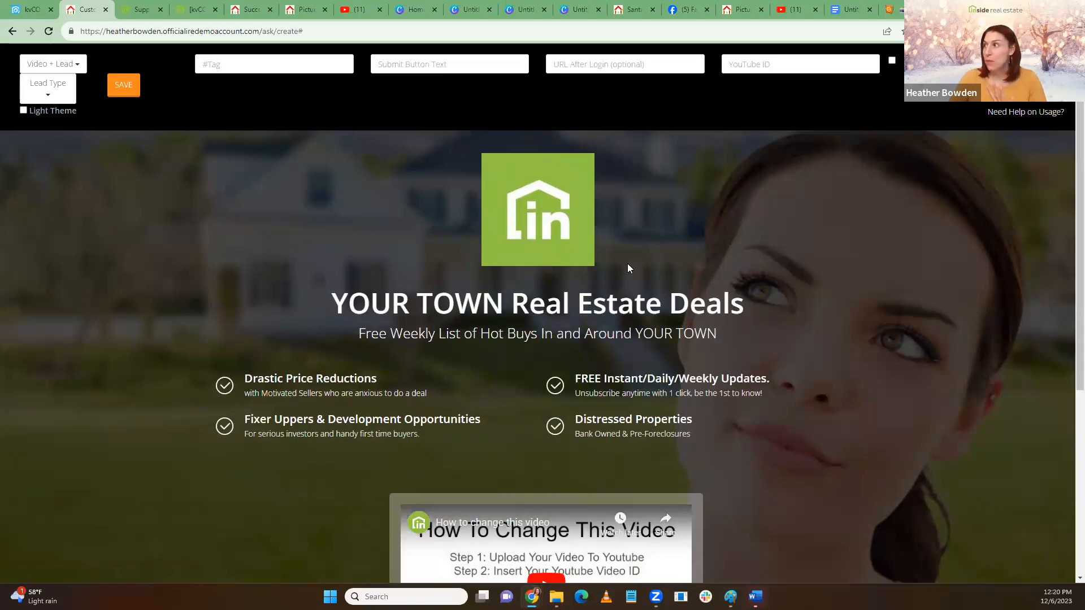
scroll(627, 263, "down", 2)
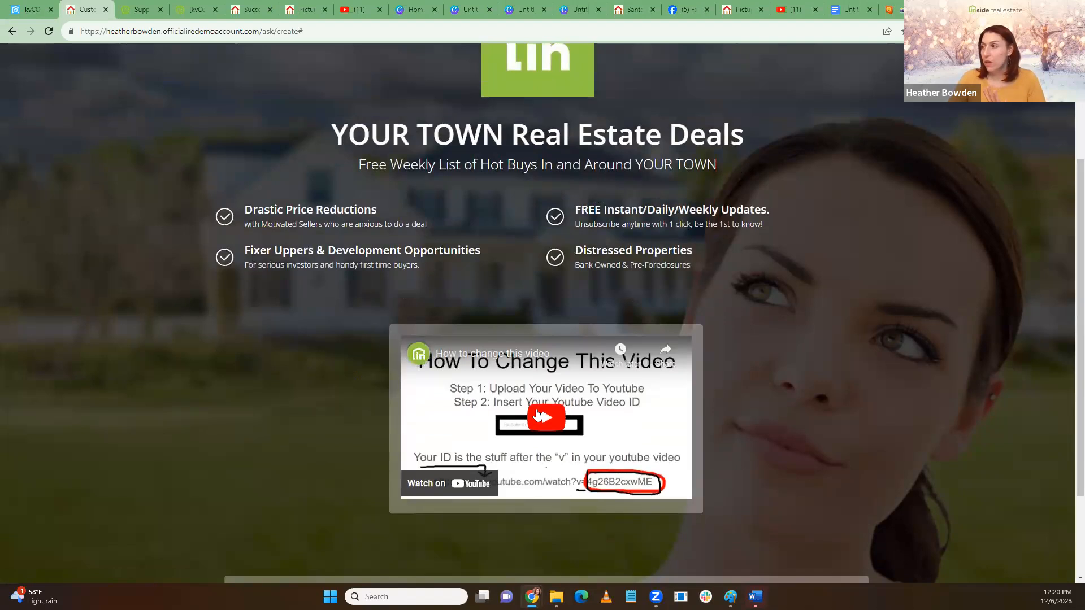
scroll(753, 87, "up", 2)
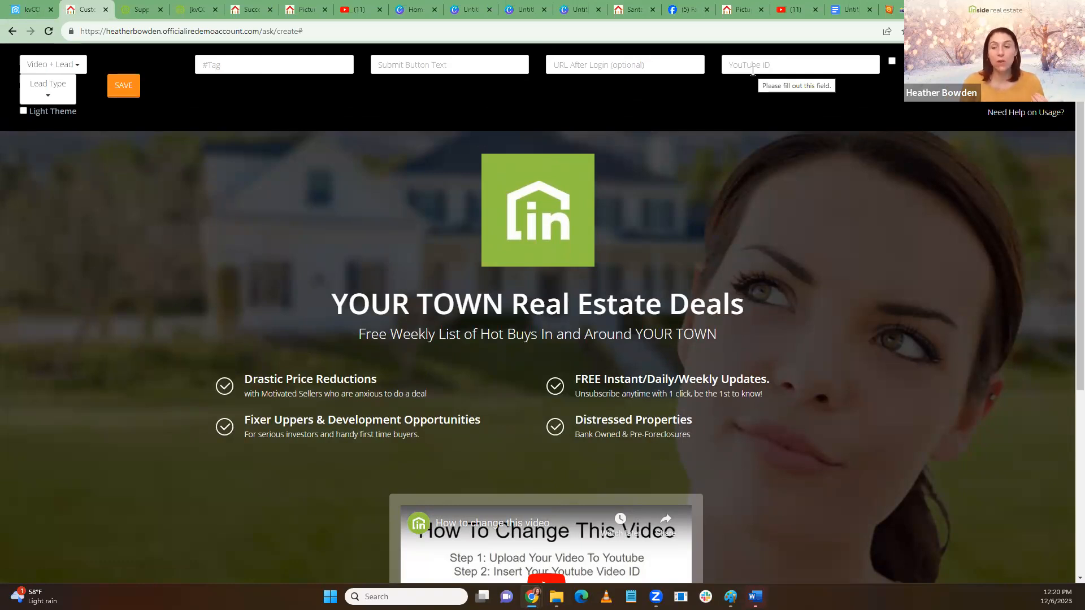
scroll(551, 362, "down", 5)
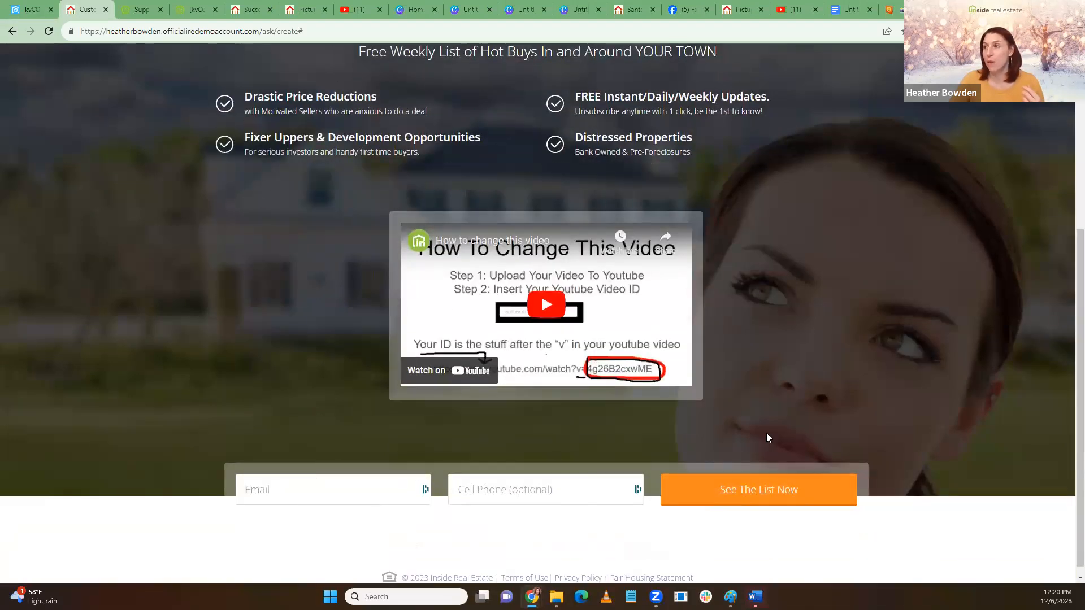
scroll(766, 435, "up", 5)
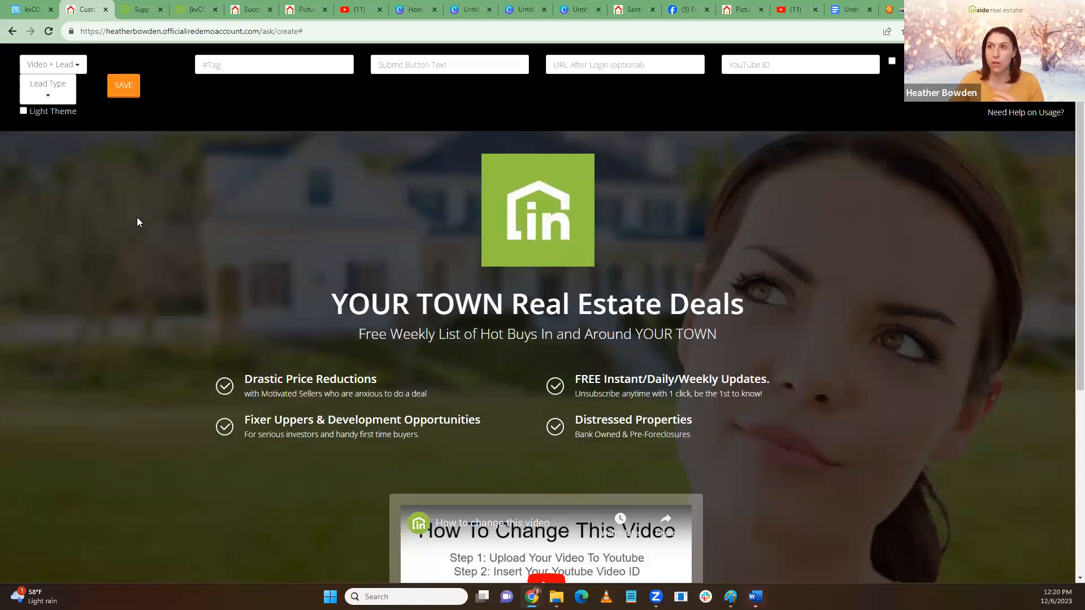
Change the landing page type from Video + Lead to Text Lead
left_click(65, 65)
left_click(65, 65)
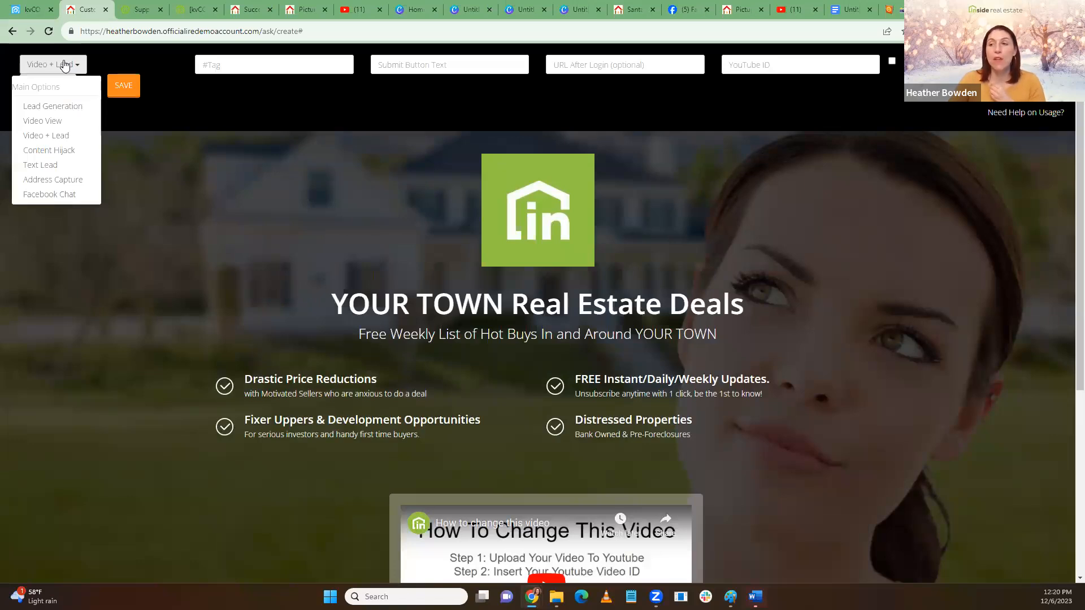
left_click(40, 165)
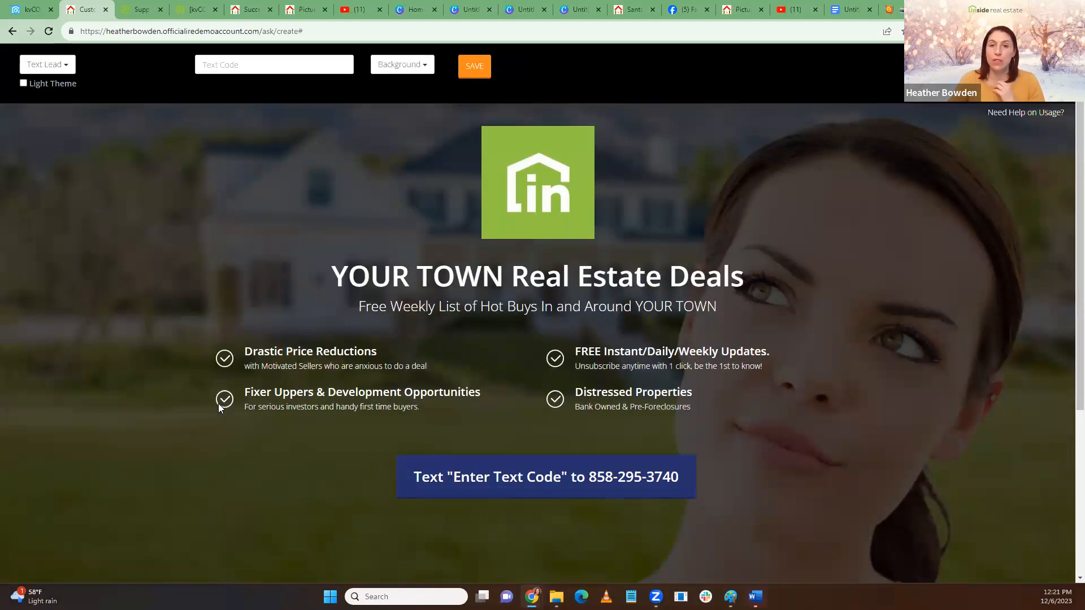
Return to the Inside Real Estate YouTube channel and search its videos for "text code"
left_click(34, 13)
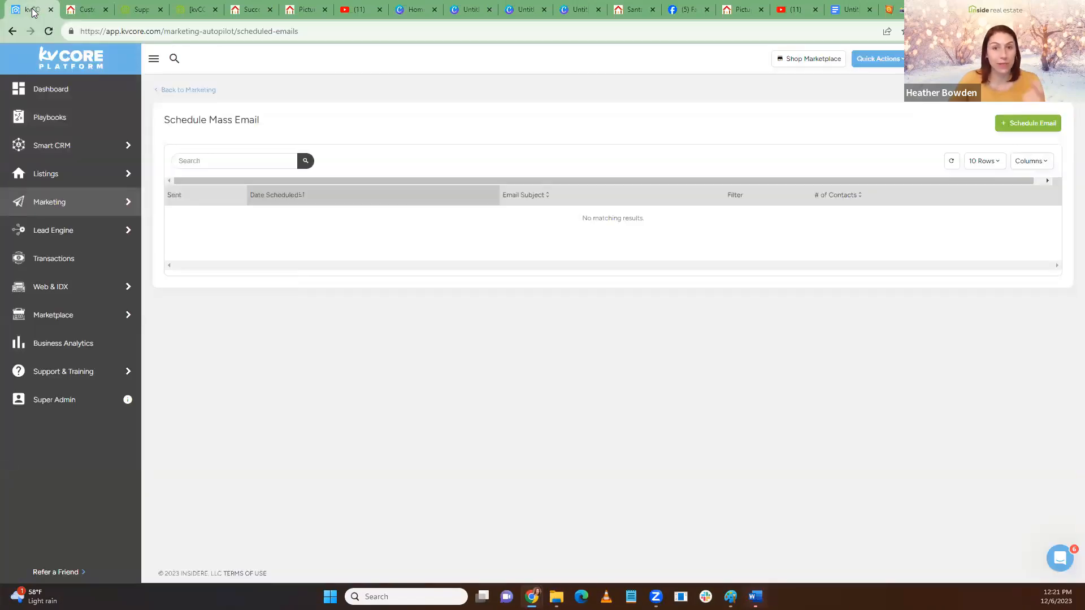
left_click(357, 10)
left_click(527, 338)
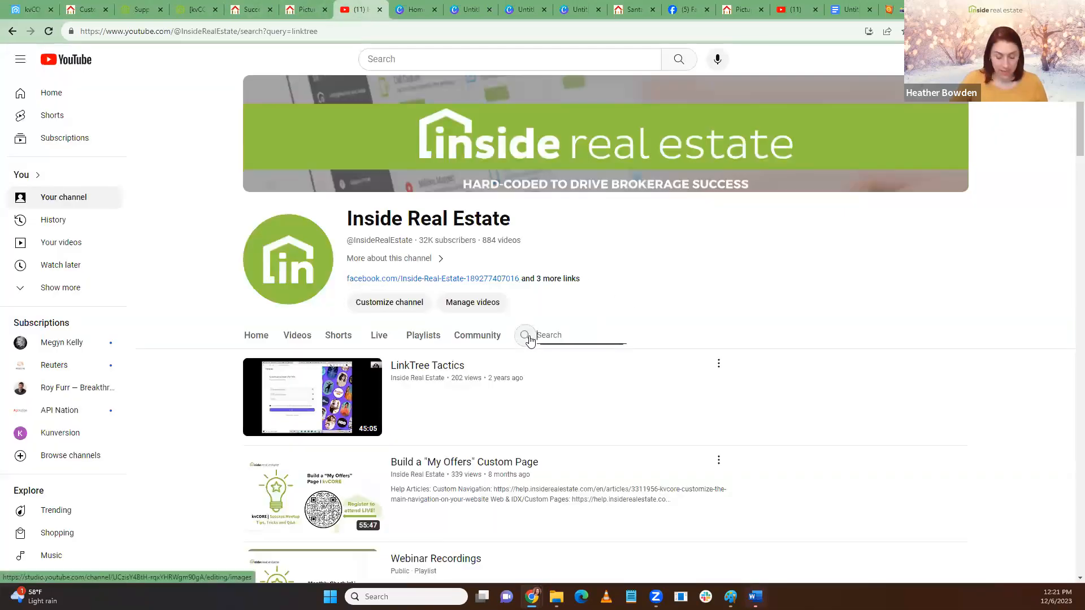
type("text code")
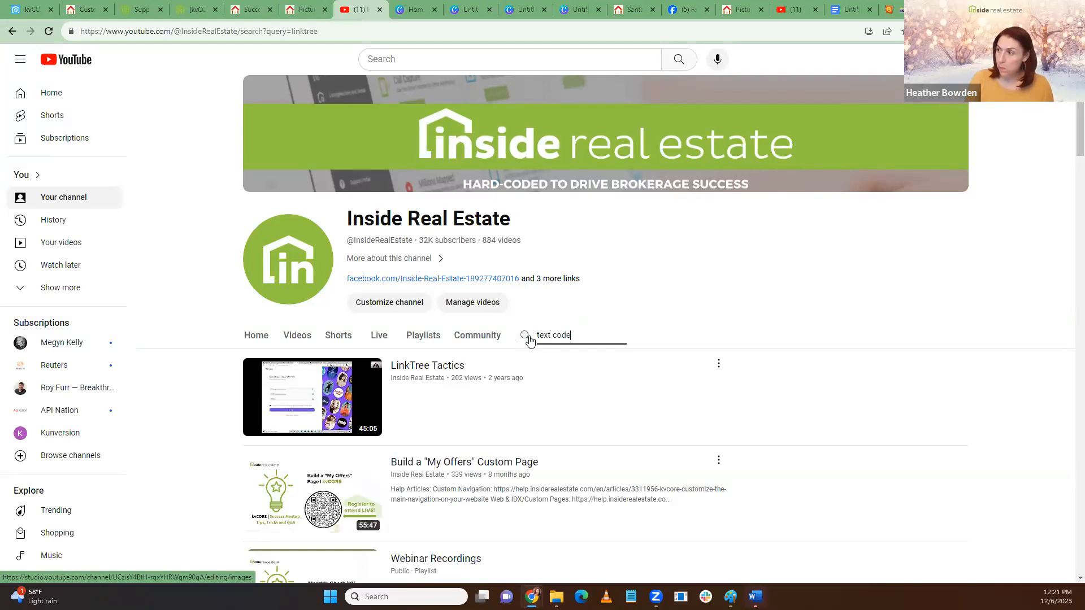
key("Return")
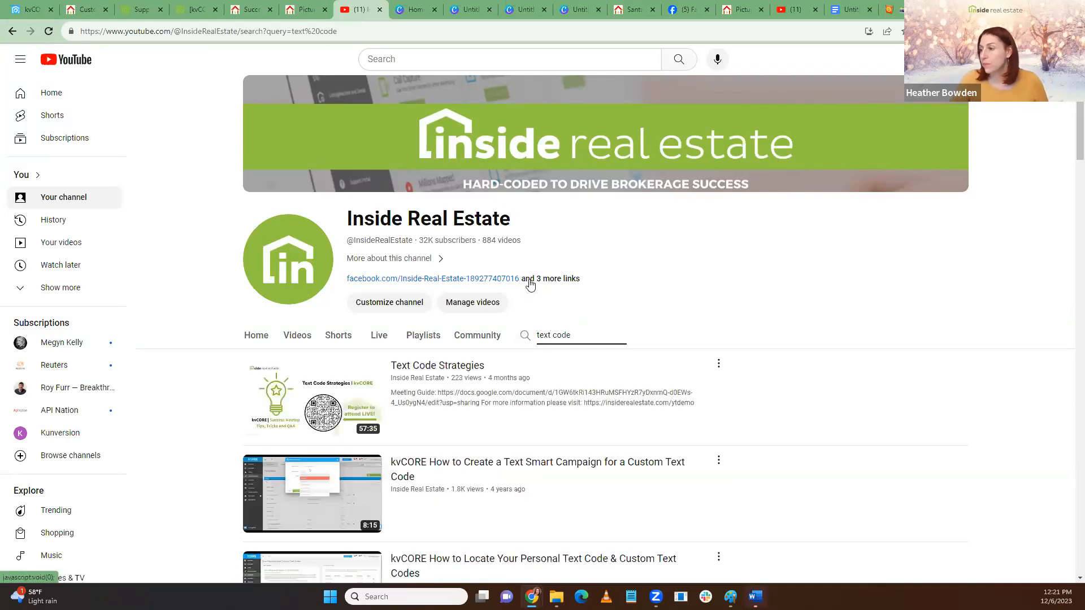
Look through the text code search results for a video about text lead landing pages
scroll(532, 291, "down", 2)
scroll(420, 287, "down", 4)
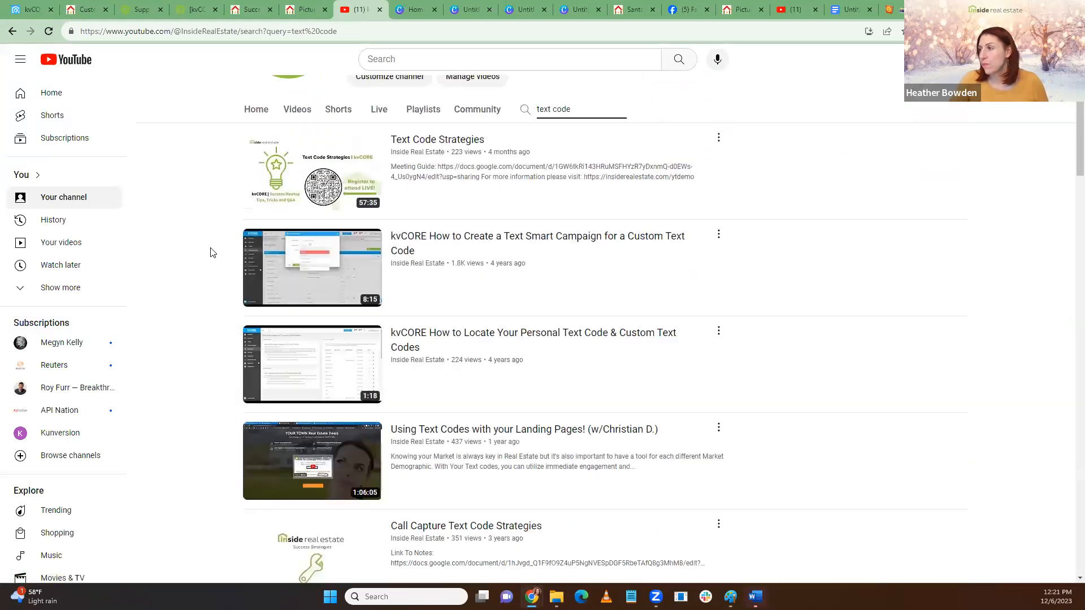
scroll(415, 242, "down", 8)
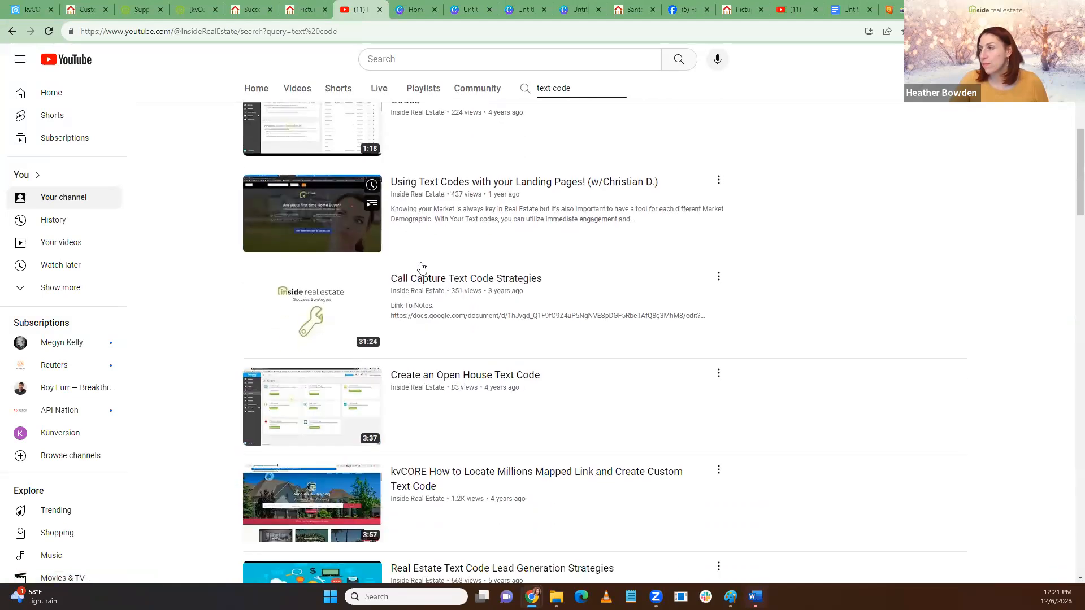
scroll(414, 232, "down", 3)
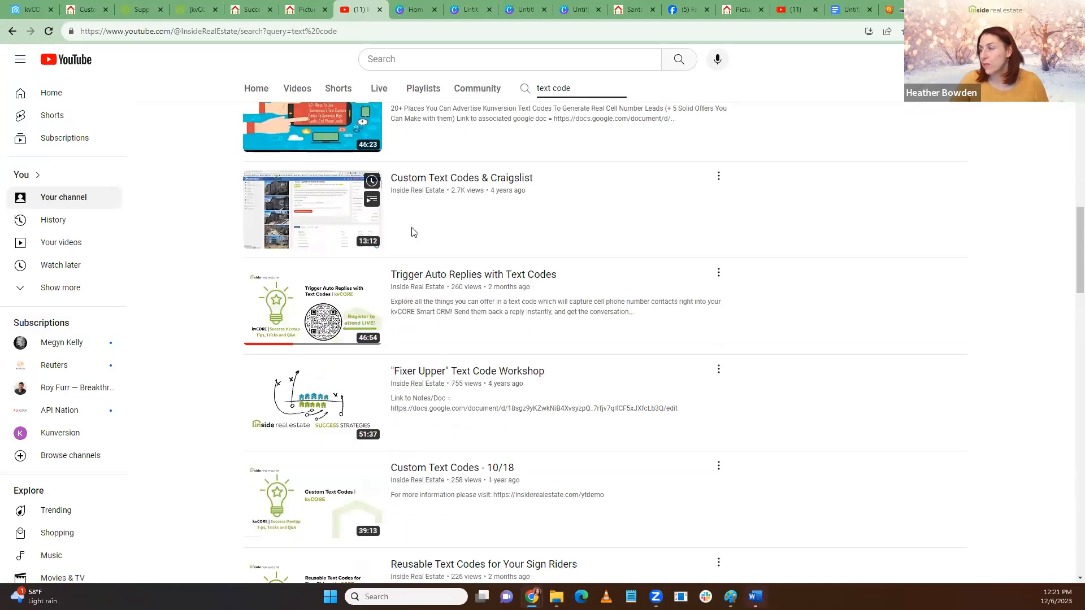
scroll(406, 270, "down", 6)
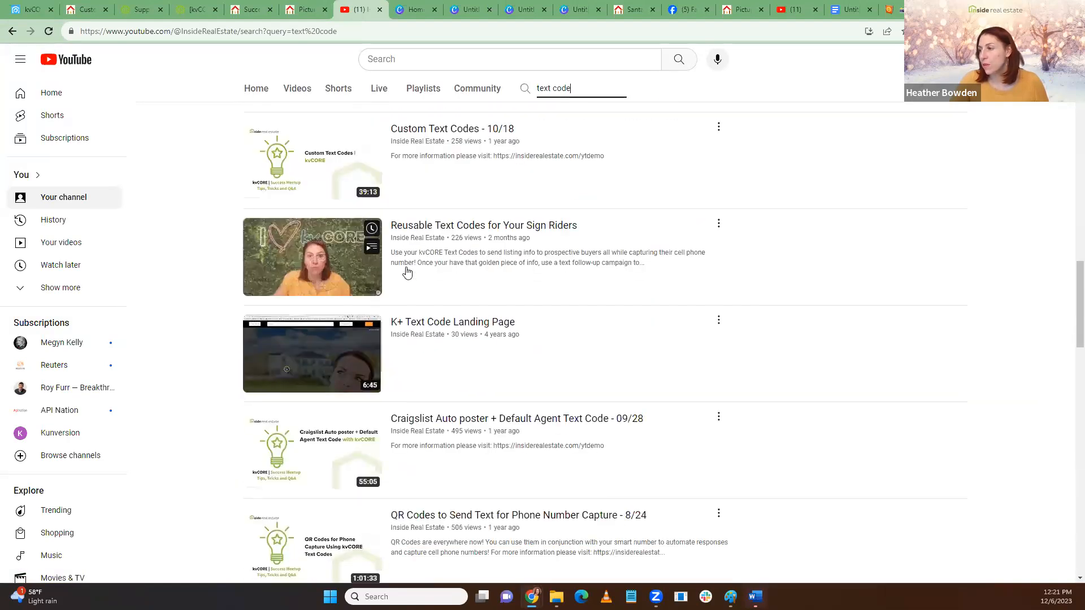
scroll(407, 271, "down", 2)
scroll(407, 272, "down", 2)
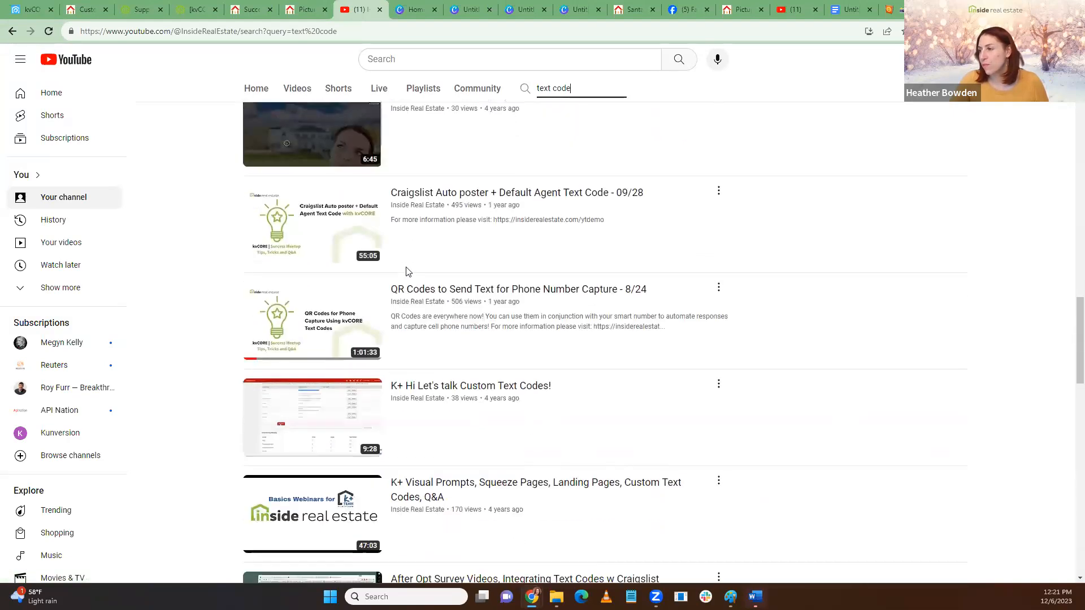
scroll(407, 271, "down", 1)
scroll(406, 272, "down", 1)
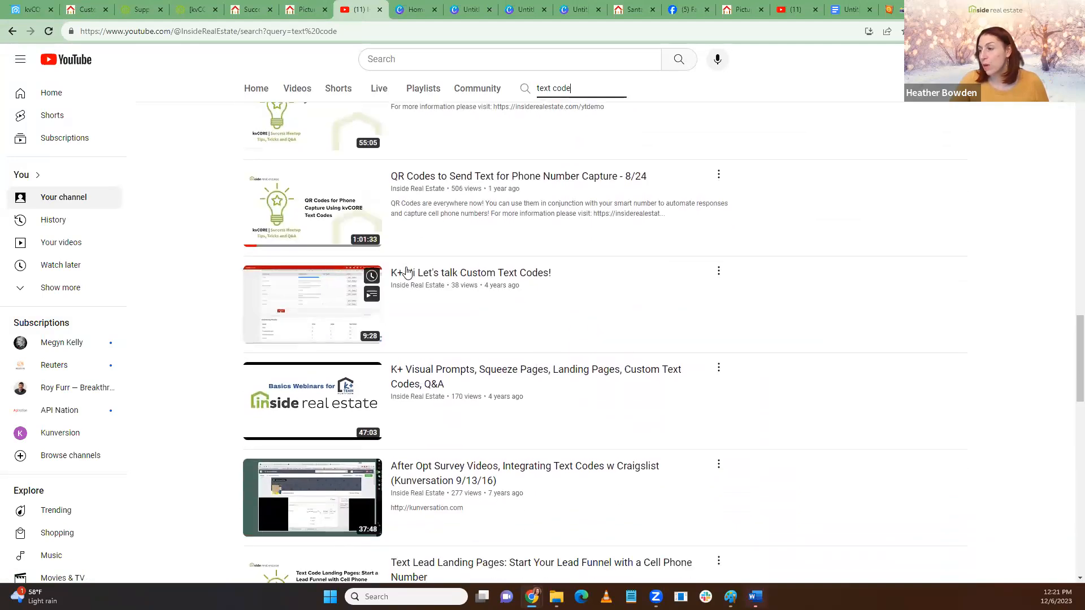
mouse_move(379, 204)
scroll(380, 204, "down", 2)
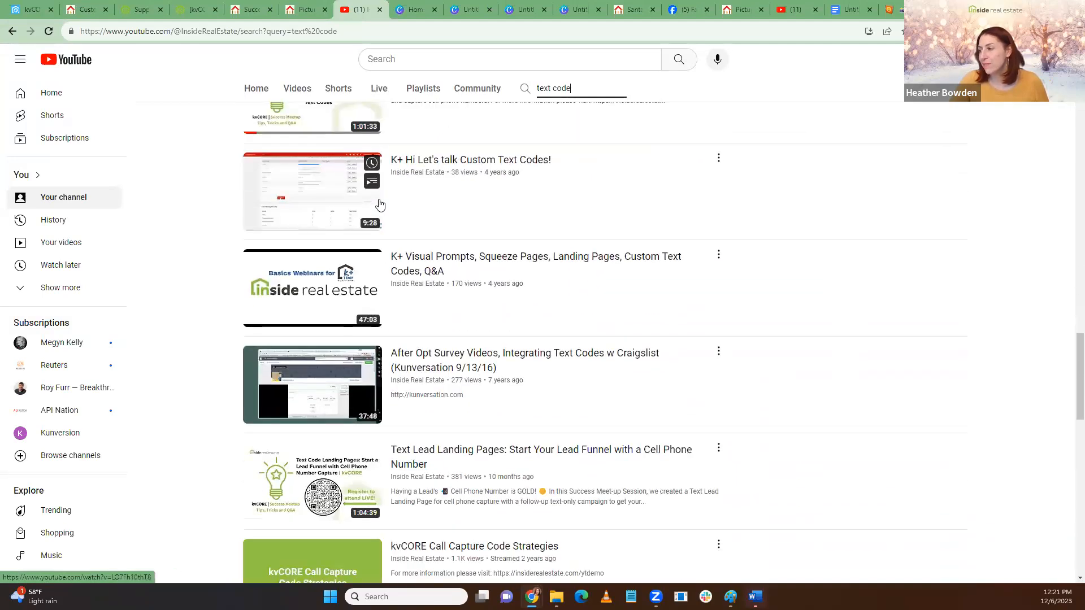
scroll(402, 282, "down", 1)
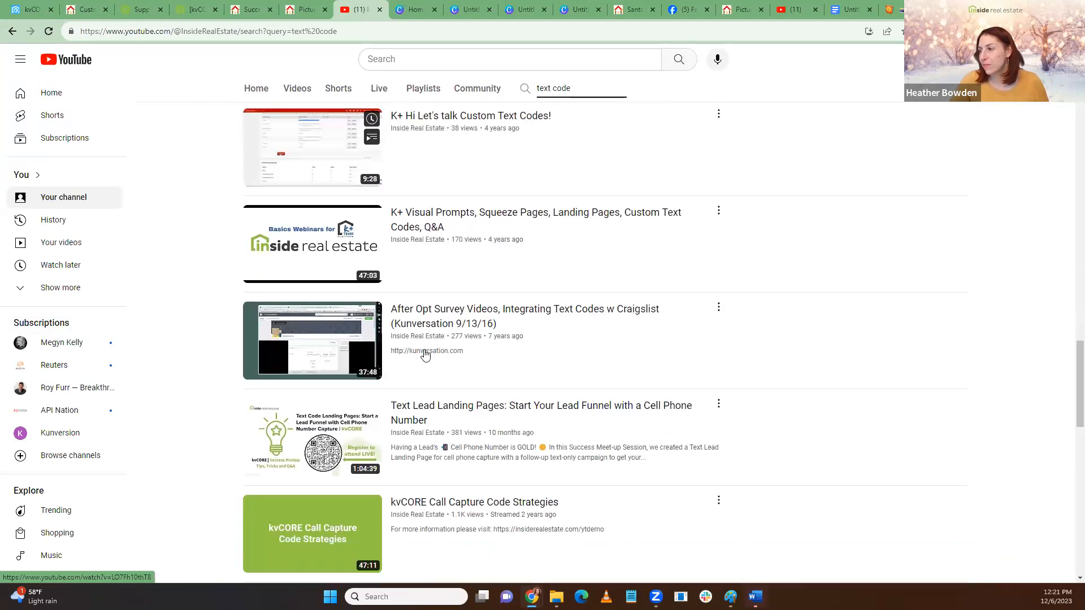
mouse_move(408, 405)
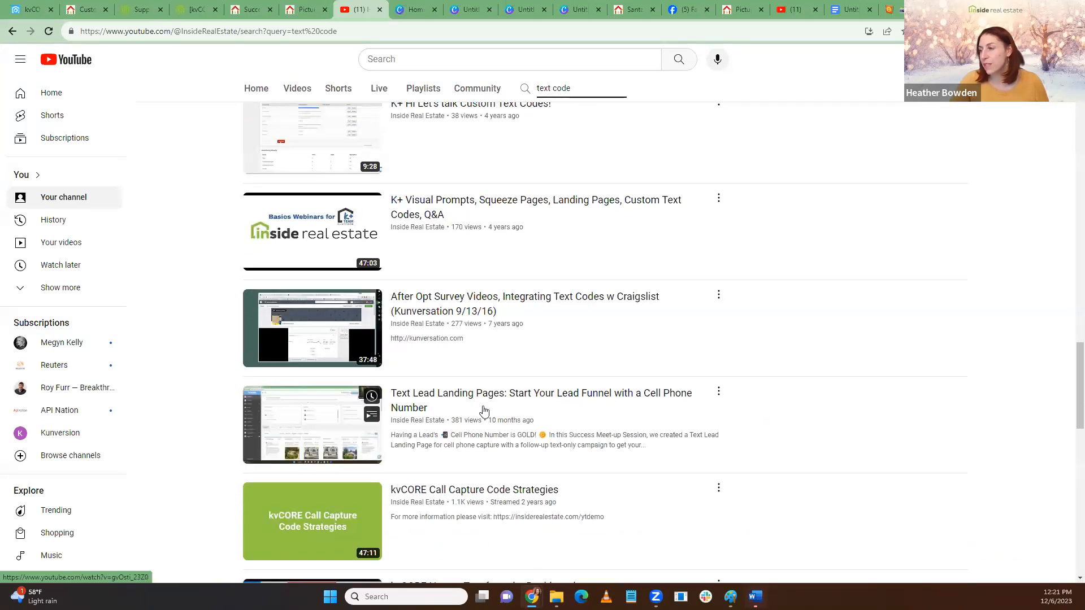
Copy the share link of the video "Text Lead Landing Pages: Start Your Lead Funnel with a Cell Phone Number"
left_click(718, 392)
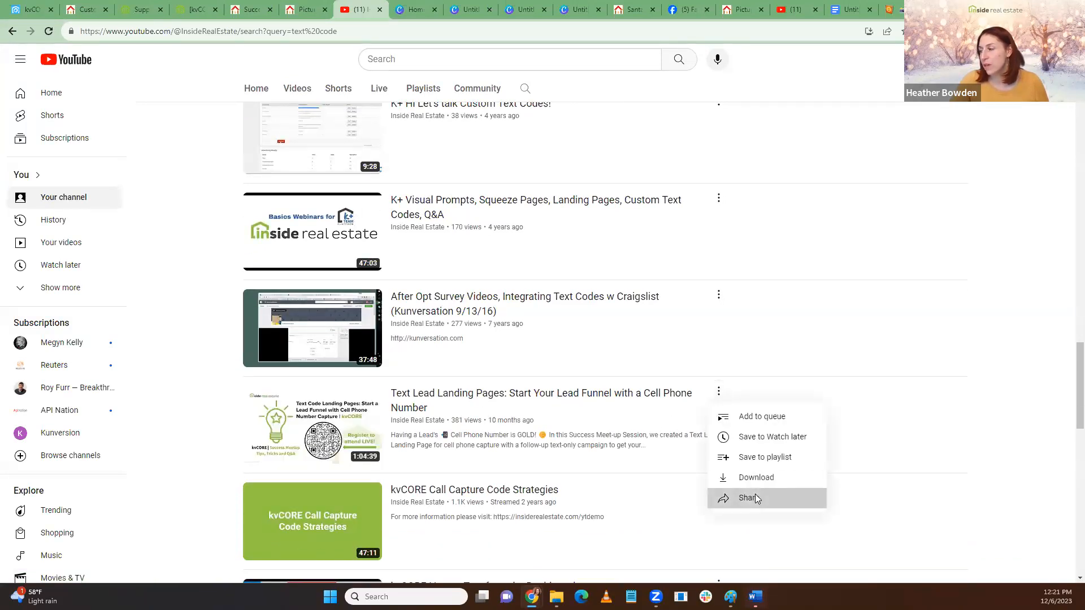
left_click(754, 497)
left_click(650, 384)
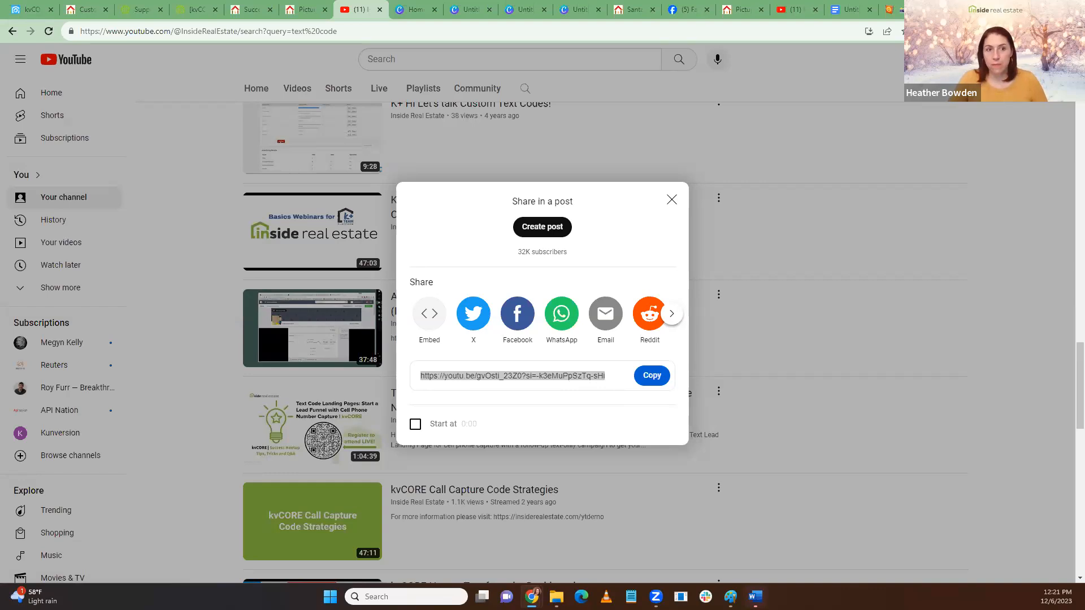
left_click(671, 201)
Review the other text code videos back up to the Text Code Strategies result
scroll(608, 261, "up", 3)
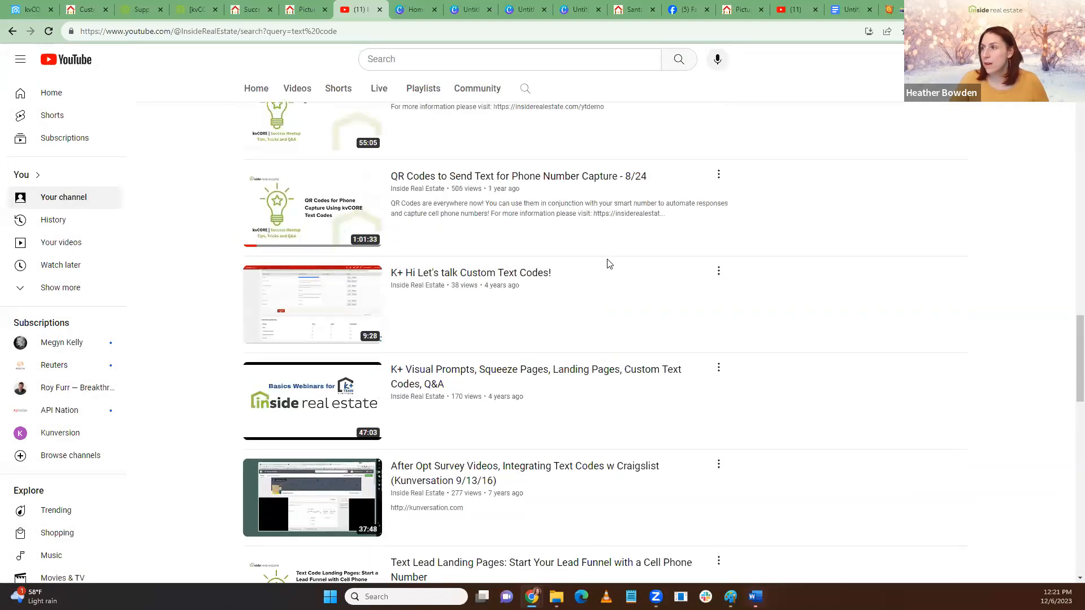
scroll(608, 263, "up", 2)
scroll(607, 264, "up", 3)
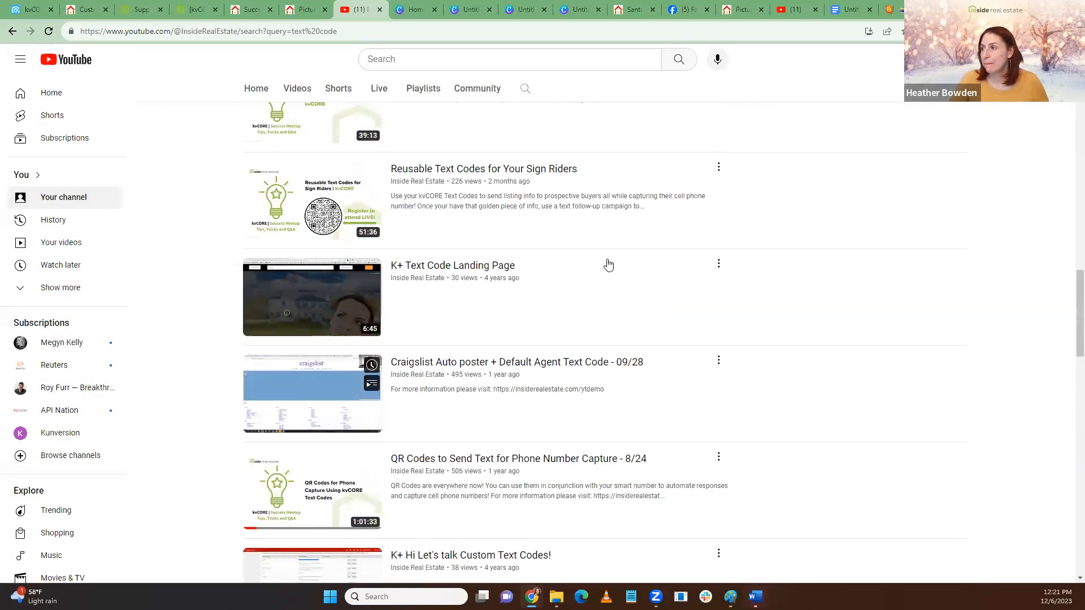
scroll(608, 264, "up", 2)
scroll(608, 264, "up", 4)
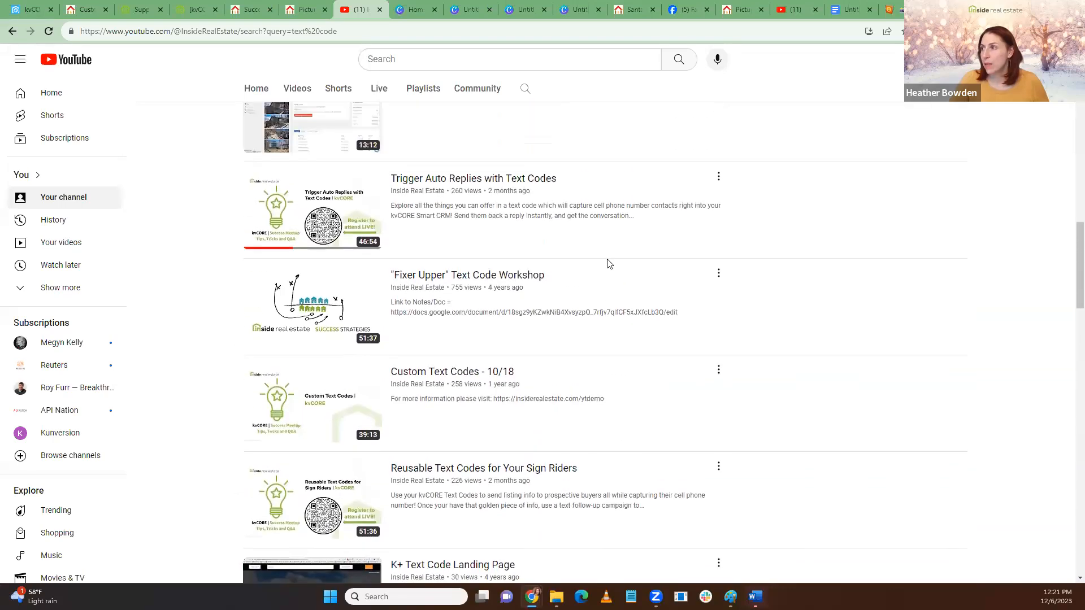
scroll(608, 264, "up", 6)
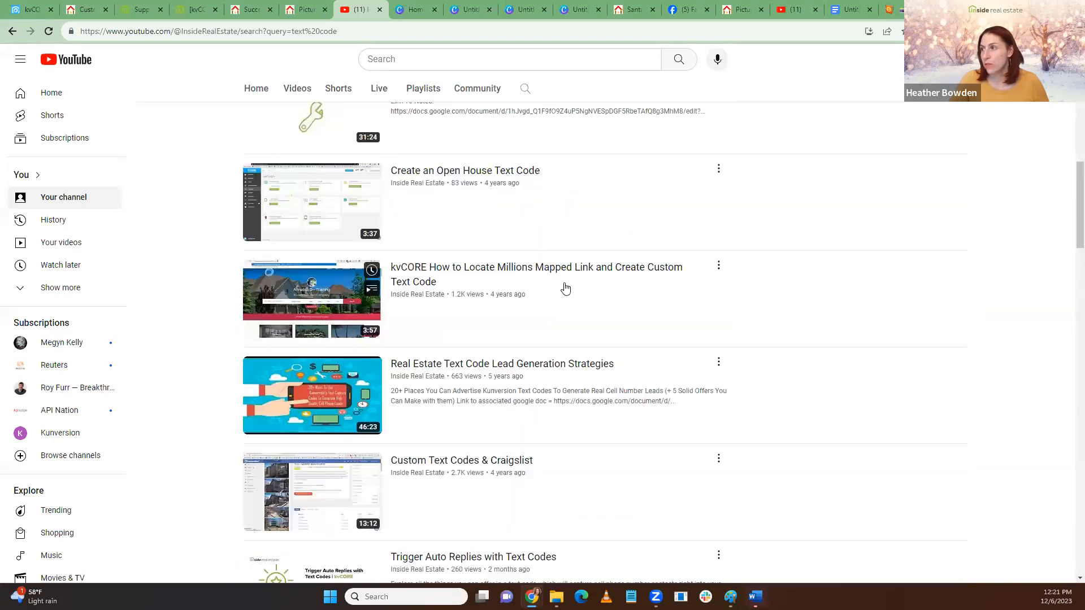
scroll(565, 288, "up", 10)
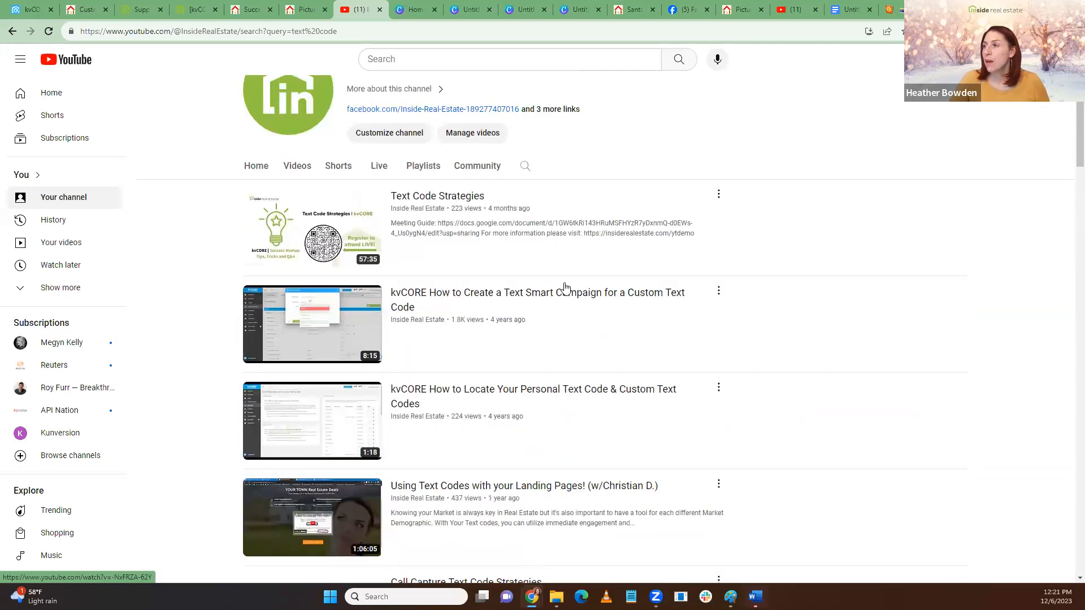
Return to the custom landing page builder and change the page type from Text Lead to Facebook Chat
scroll(565, 289, "up", 2)
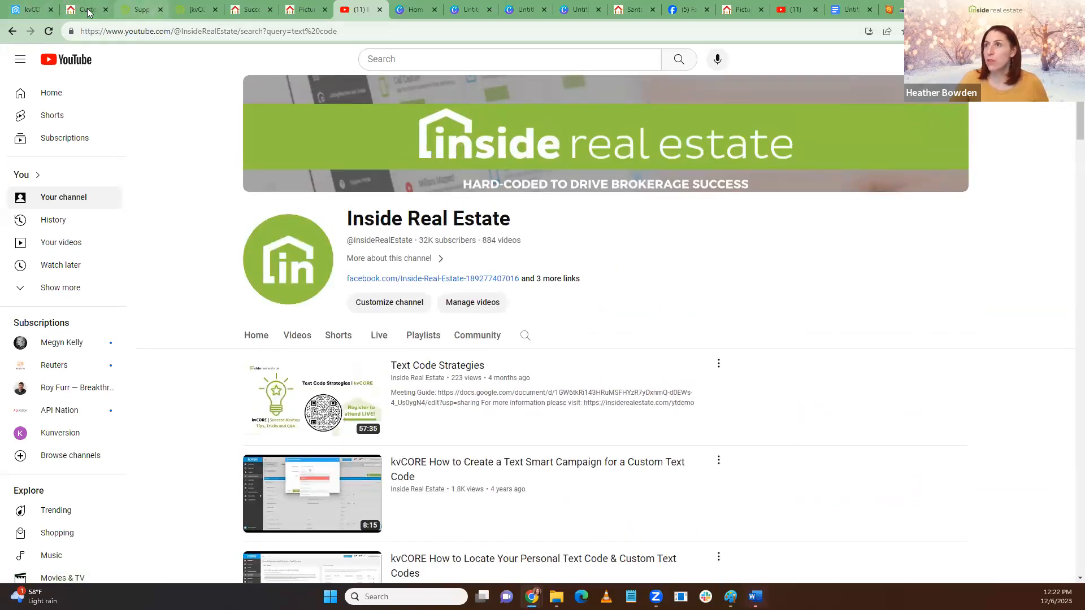
left_click(33, 9)
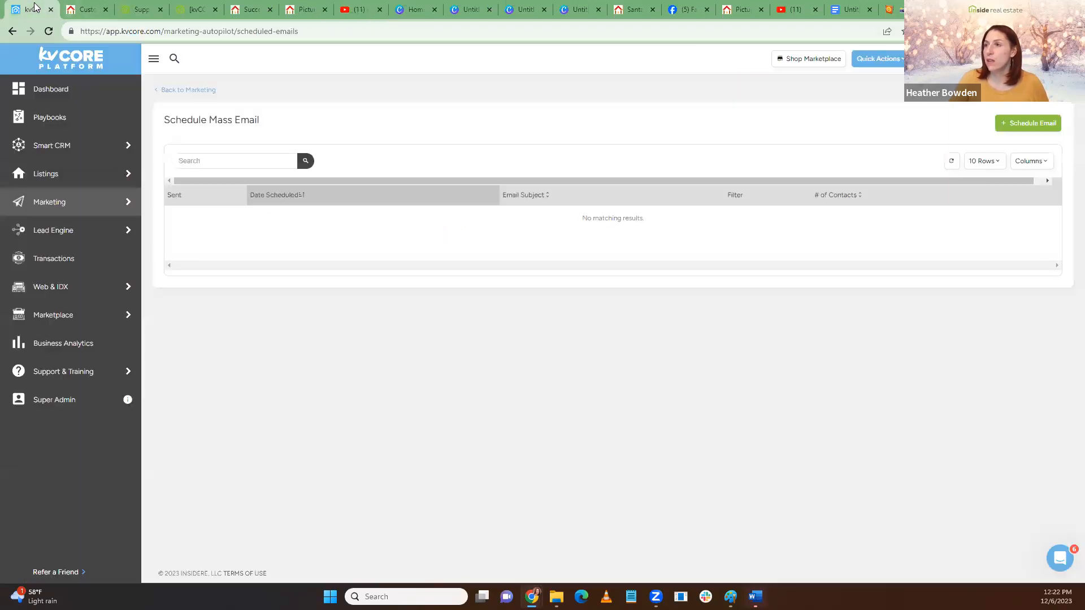
left_click(81, 9)
left_click(47, 64)
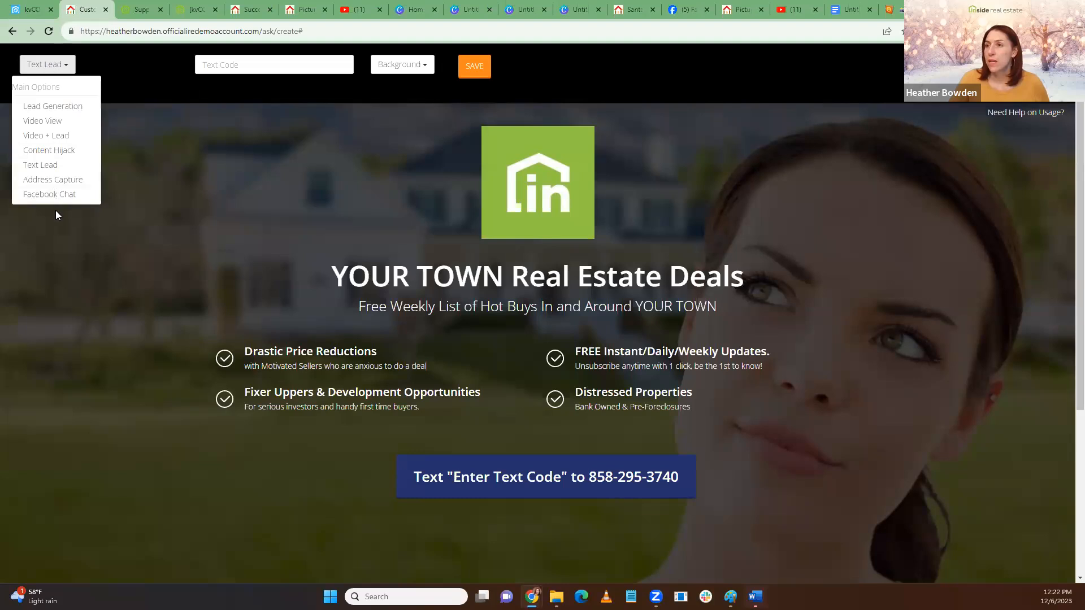
left_click(54, 195)
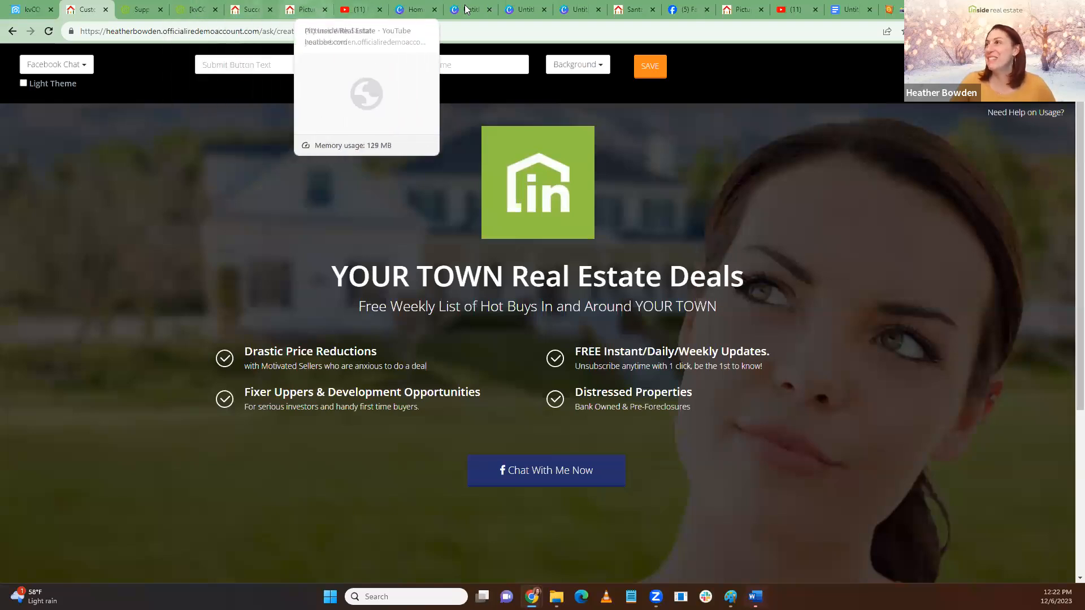
Switch to Facebook and open the Inside Real Estate Discussion Group from the recent searches
left_click(688, 10)
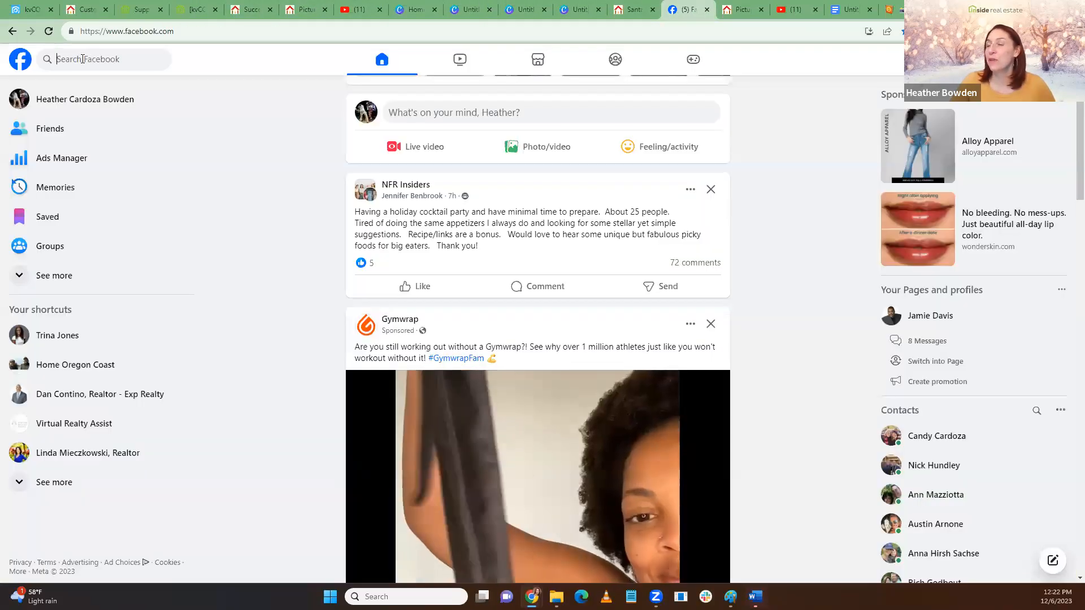
left_click(108, 59)
left_click(73, 116)
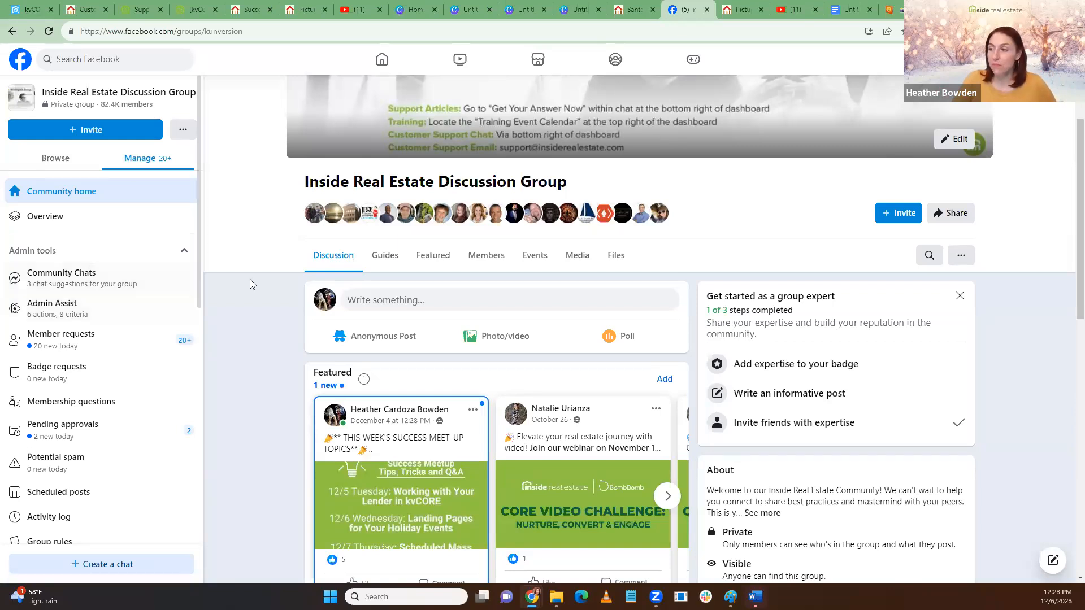
Look through the discussion group's featured posts and member questions, ending back at the Featured section
scroll(392, 259, "down", 10)
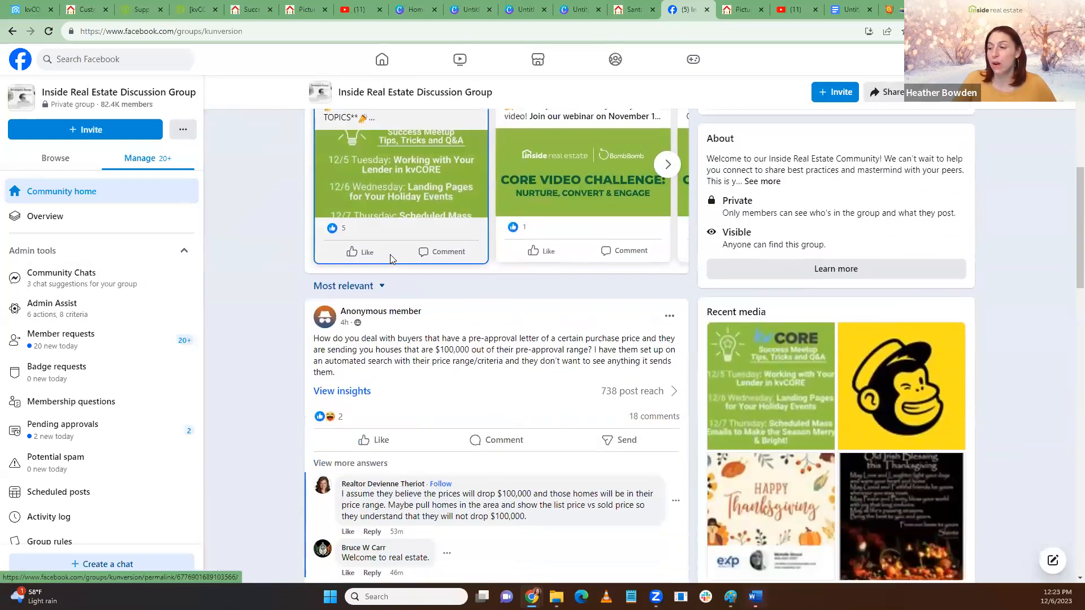
scroll(389, 261, "down", 8)
scroll(339, 204, "up", 14)
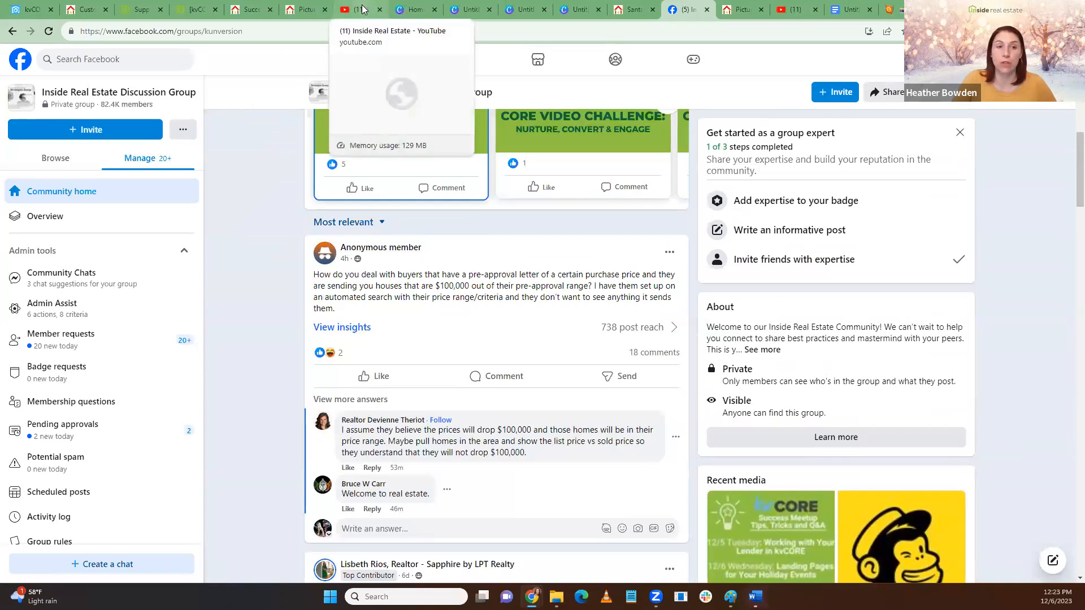
scroll(534, 157, "down", 3)
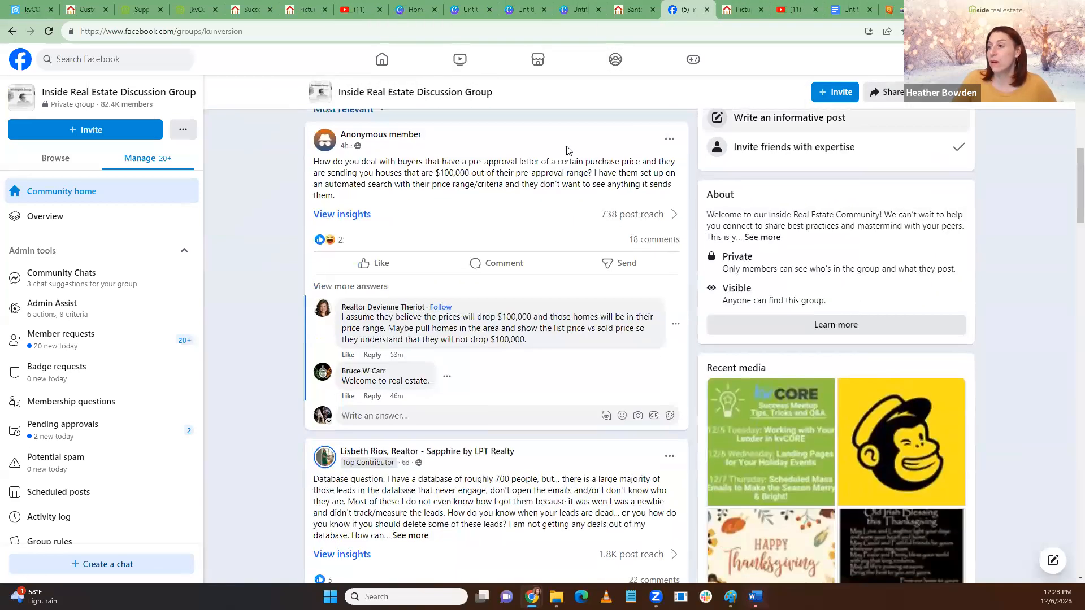
scroll(534, 157, "down", 5)
scroll(528, 156, "up", 12)
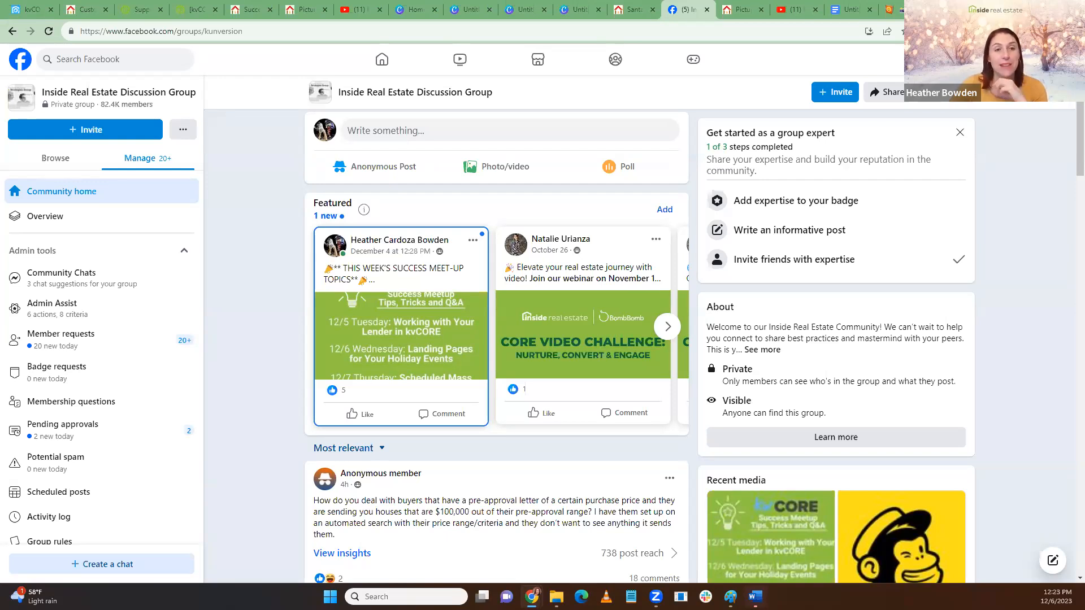
Switch to kvCORE and open the Done For You Success Services page from the Marketplace
left_click(31, 9)
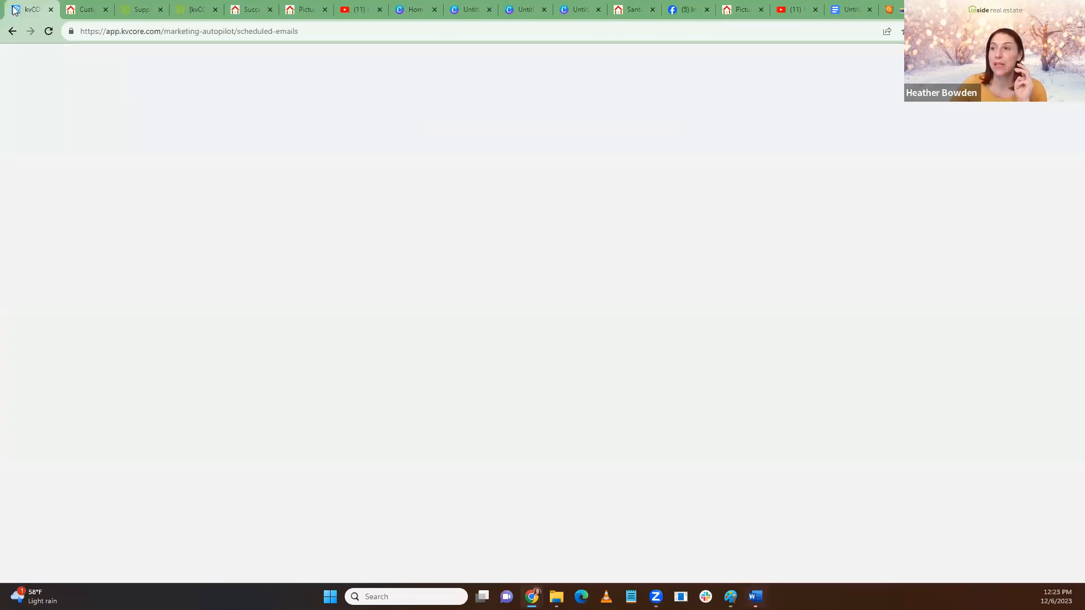
mouse_move(60, 316)
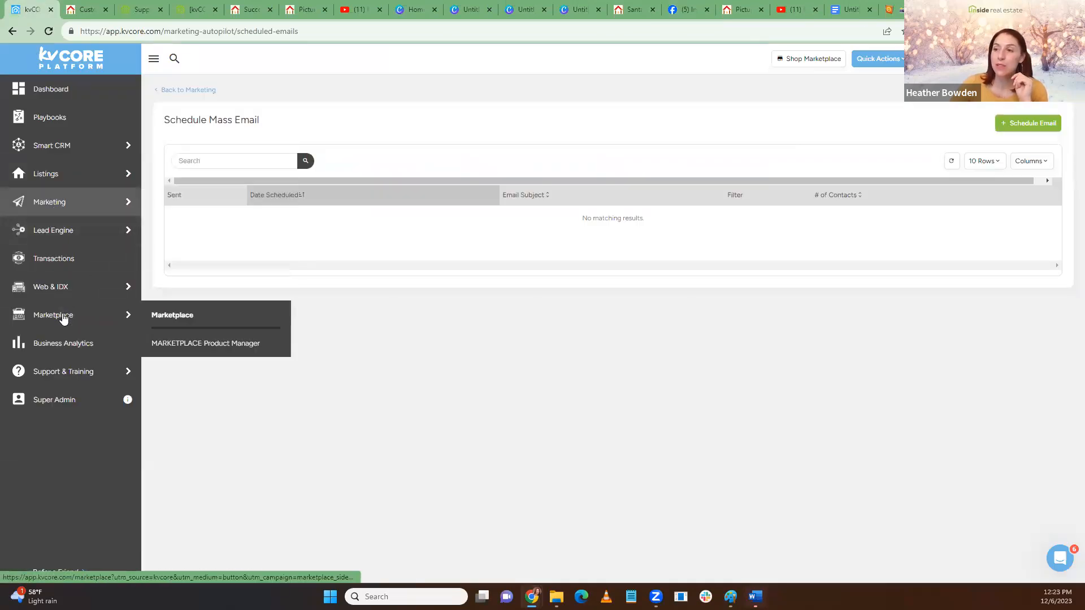
left_click(208, 320)
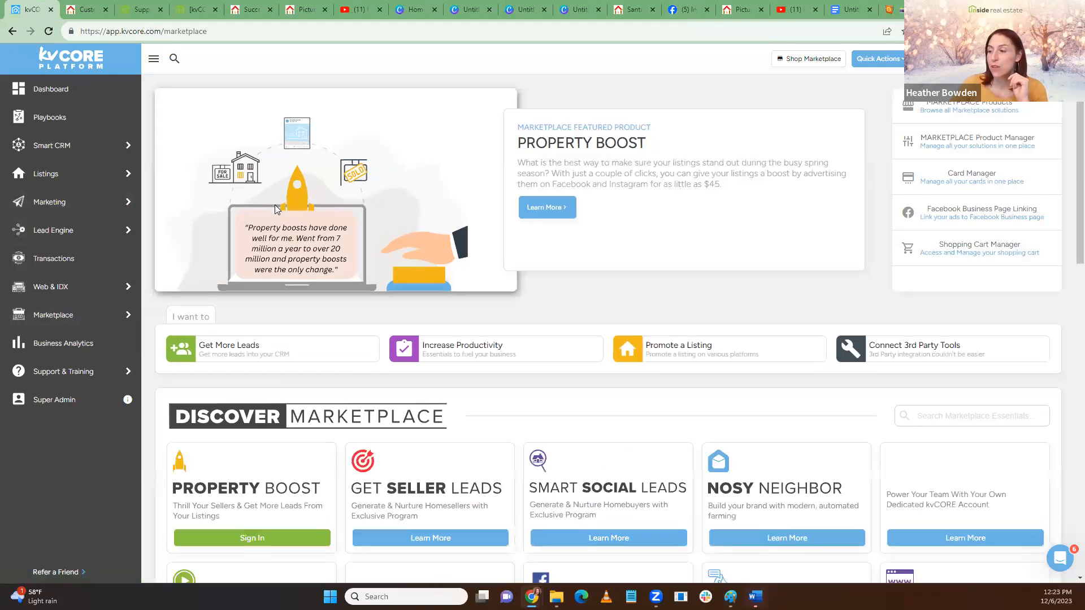
scroll(275, 206, "down", 3)
scroll(275, 209, "down", 4)
left_click(608, 384)
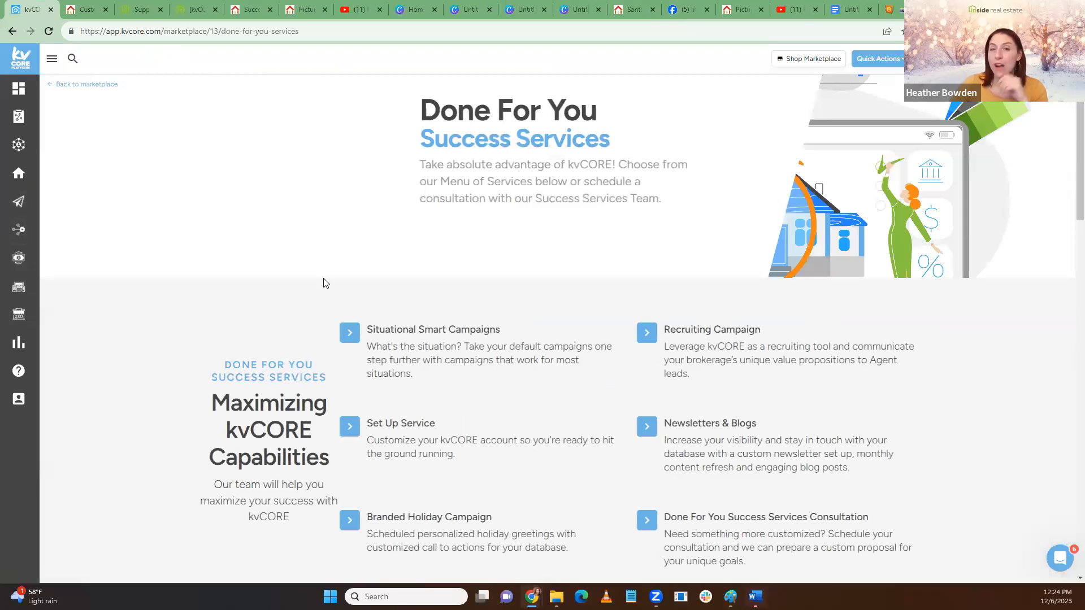
Review the Done For You service descriptions and prices, from Situational Smart Campaigns through Branded Holiday Campaign to Recruiting Campaign
scroll(326, 281, "down", 4)
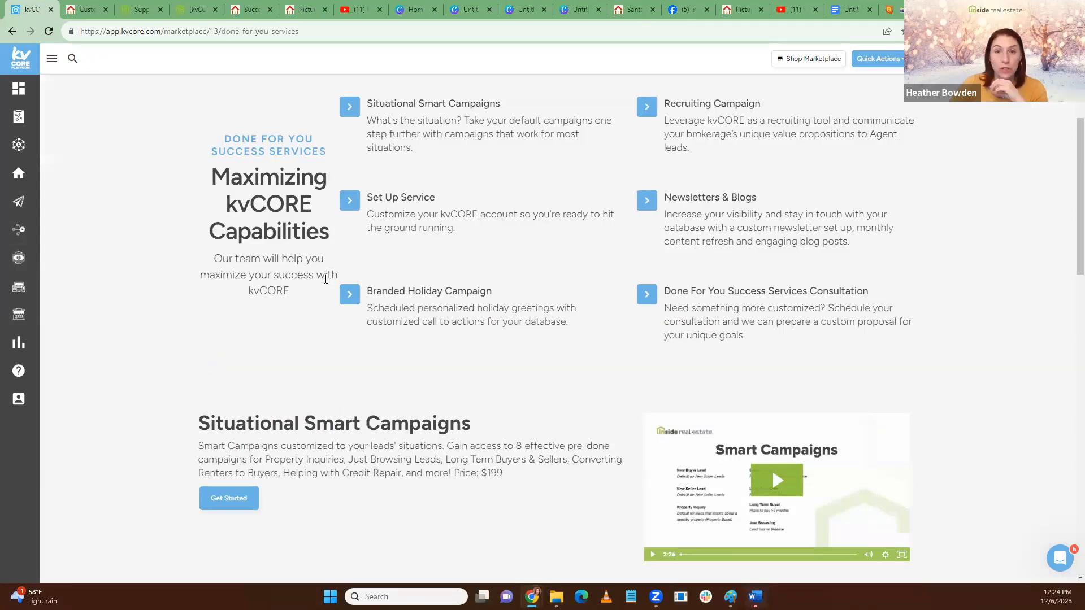
scroll(326, 282, "down", 1)
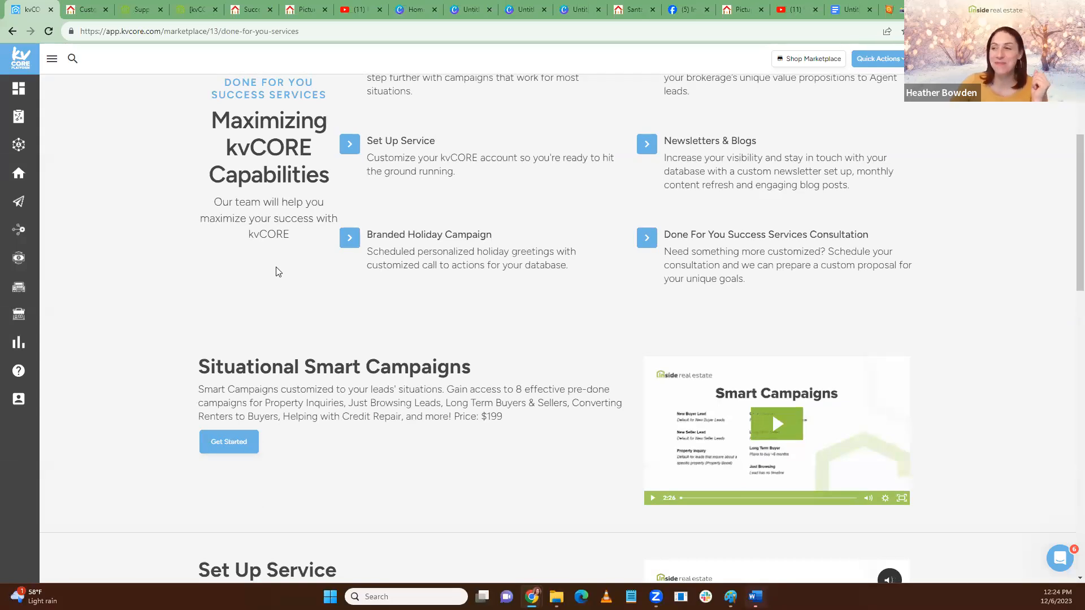
scroll(276, 272, "down", 3)
scroll(322, 250, "down", 6)
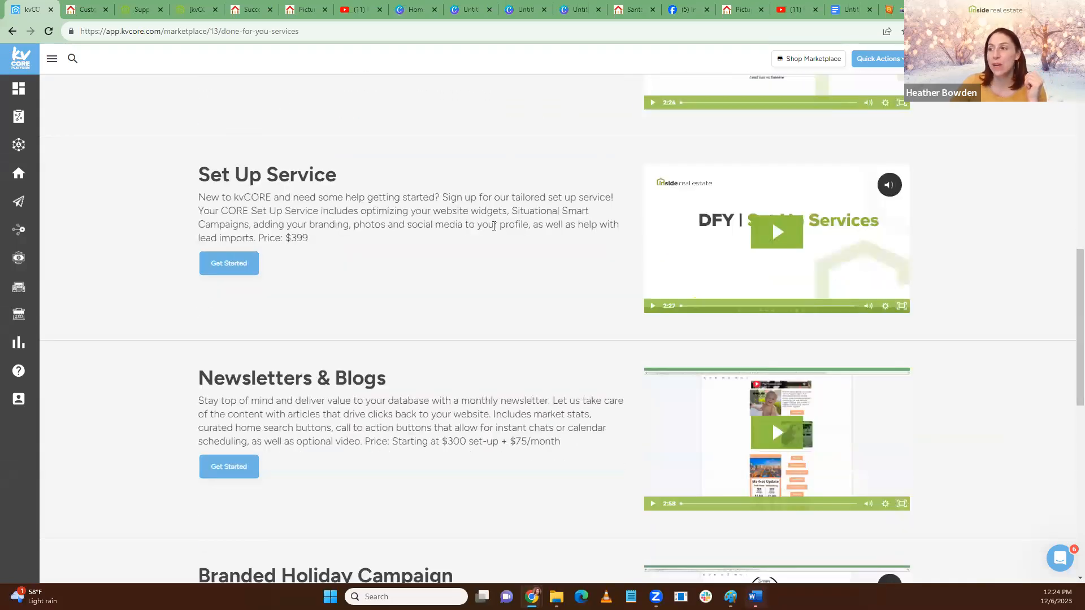
scroll(489, 318, "down", 3)
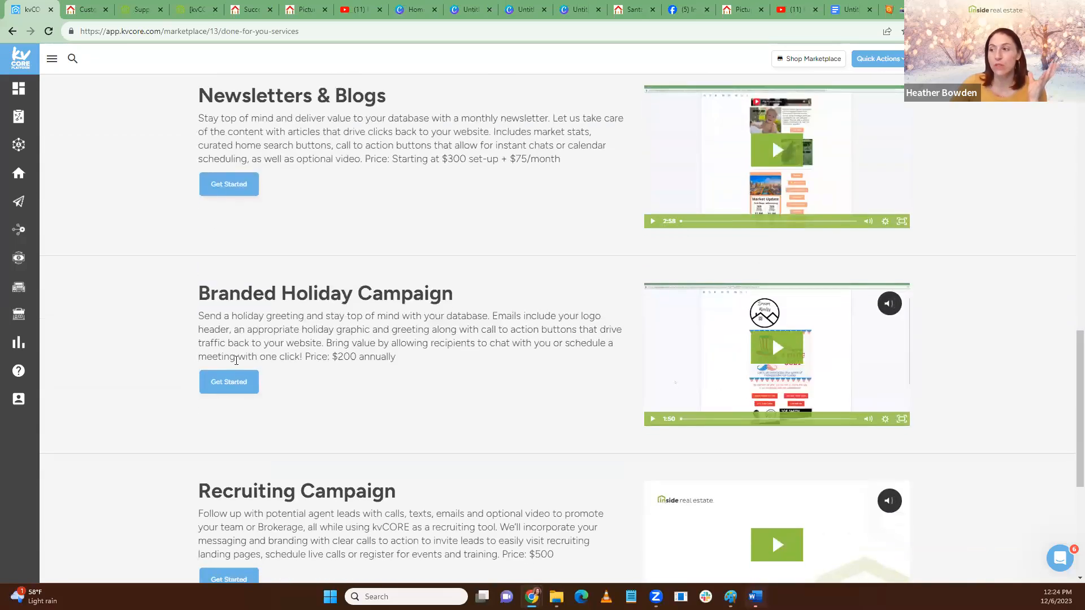
scroll(567, 319, "down", 2)
scroll(226, 357, "down", 3)
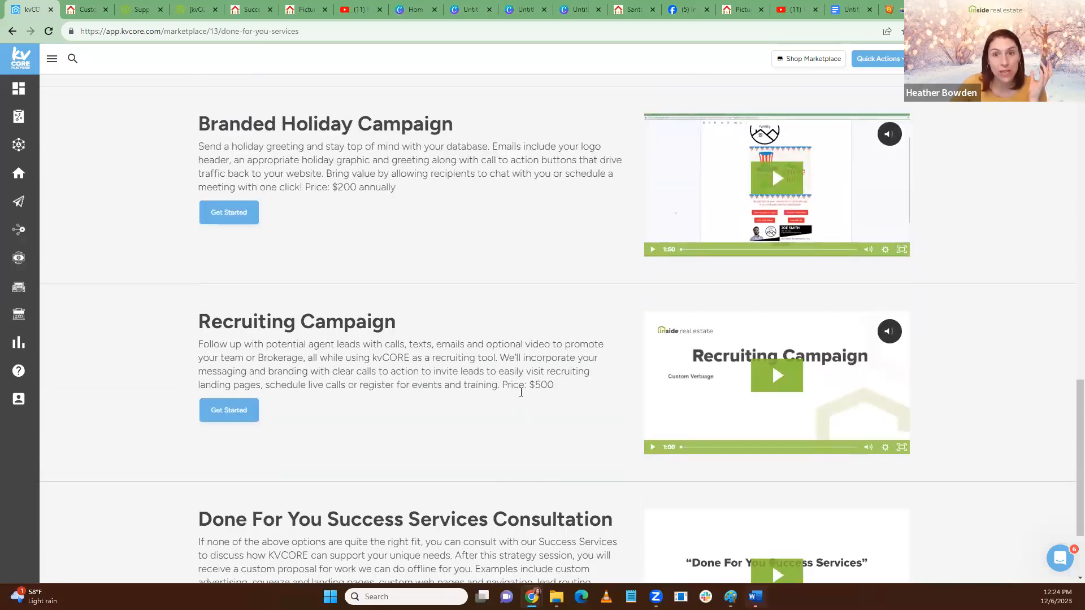